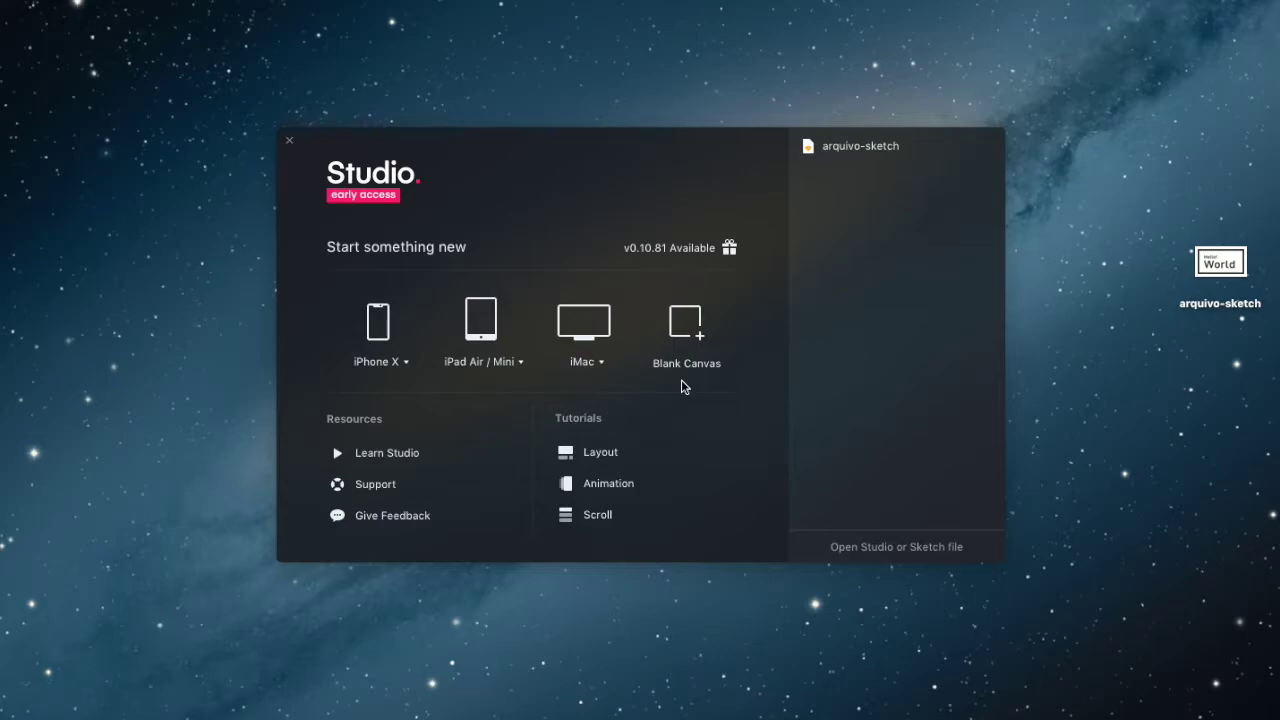
- Browse the iPhone X, iPad Air / Mini and iMac size presets, then postpone the update reminder until tomorrow
left_click(406, 366)
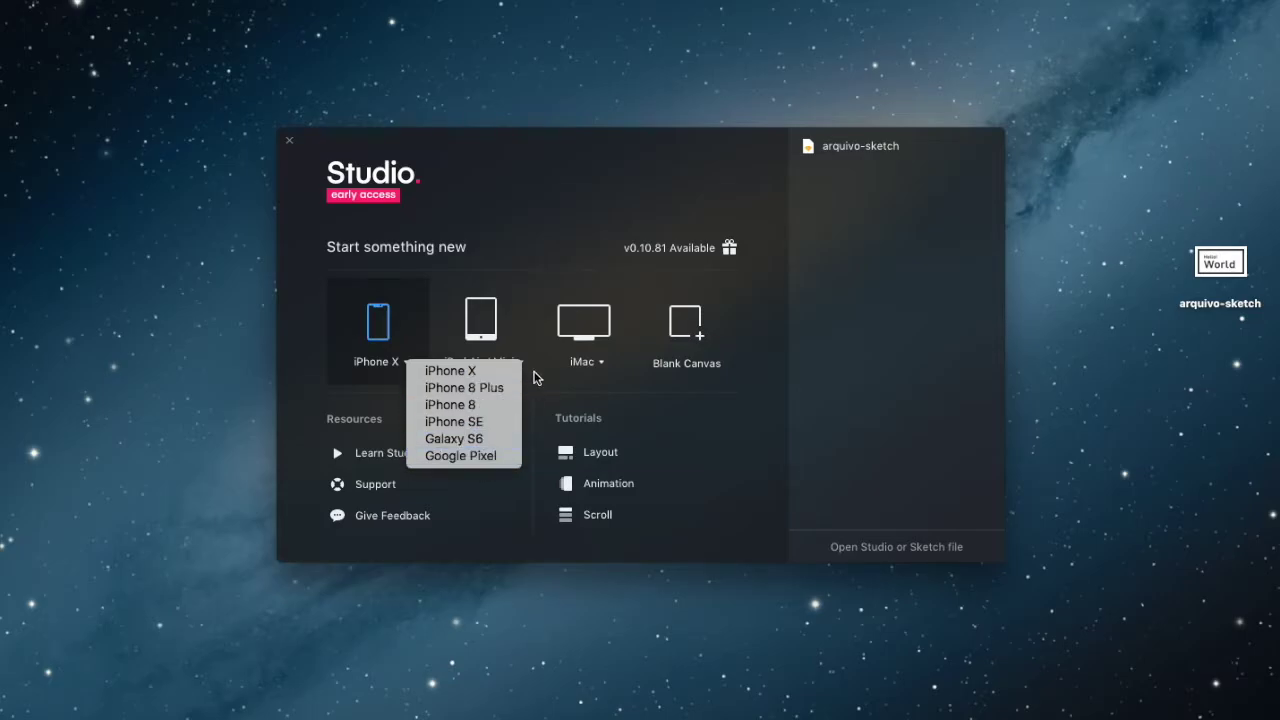
left_click(518, 366)
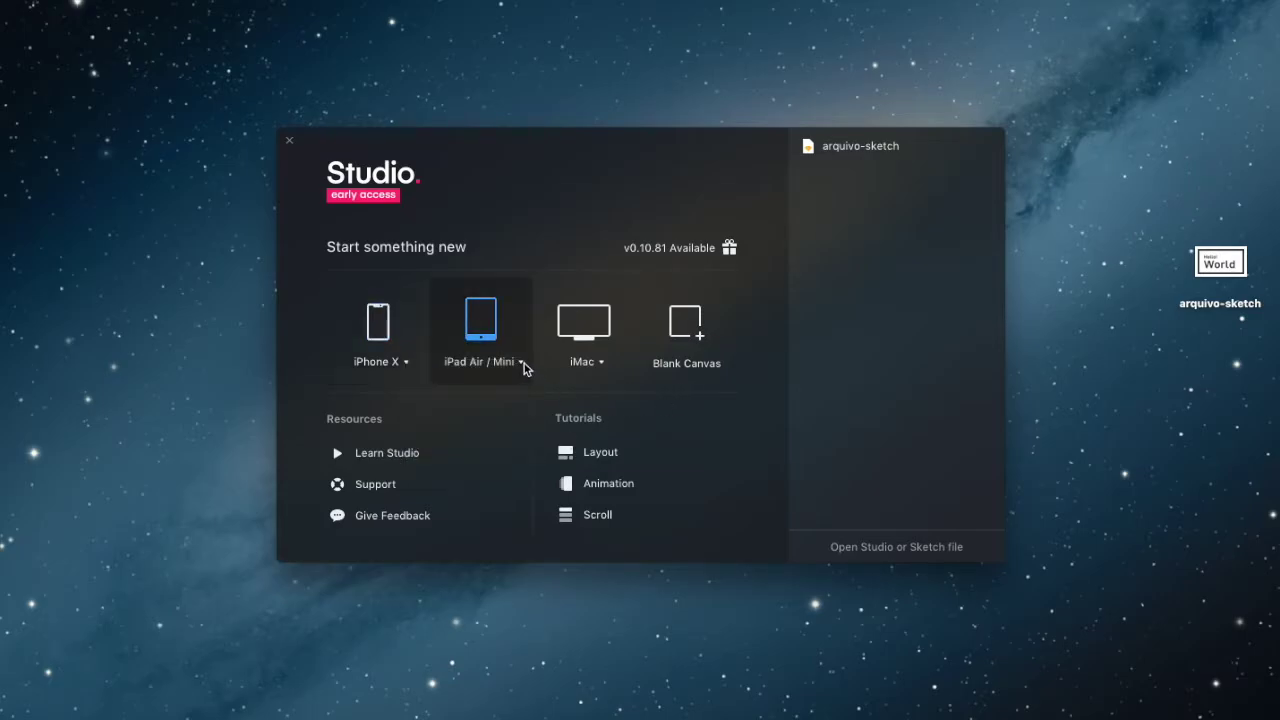
left_click(522, 364)
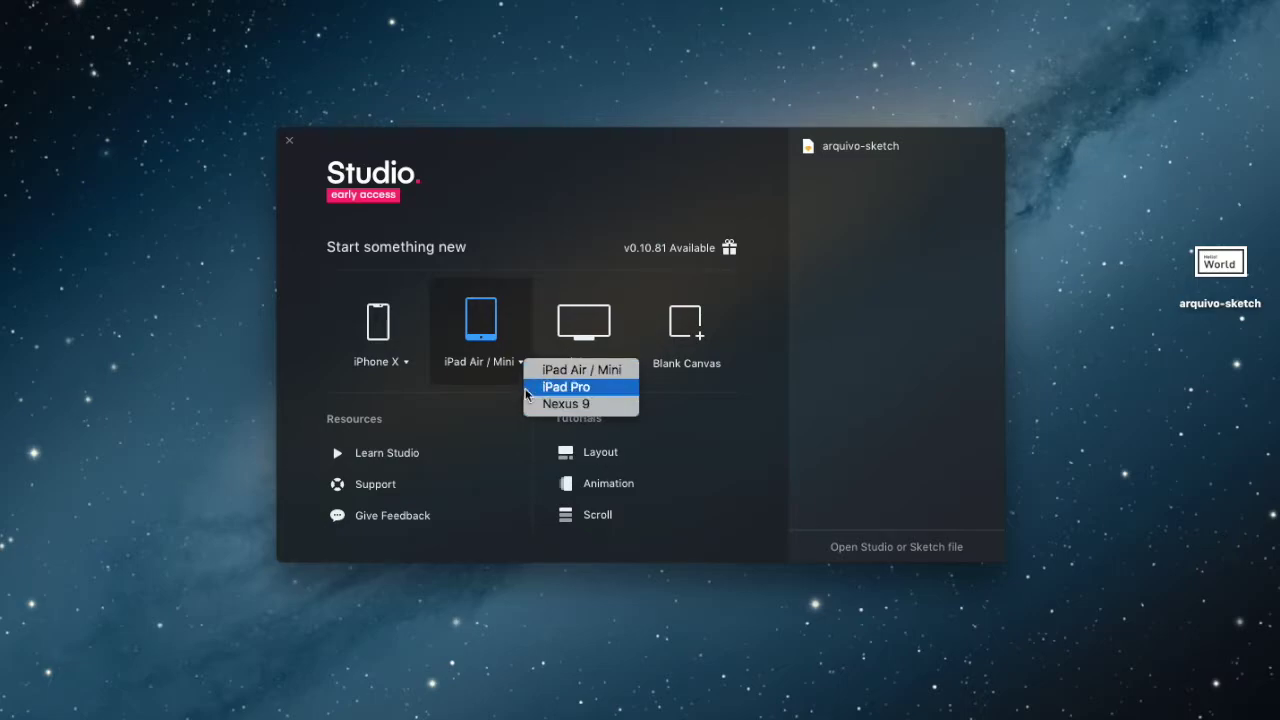
left_click(601, 378)
left_click(594, 364)
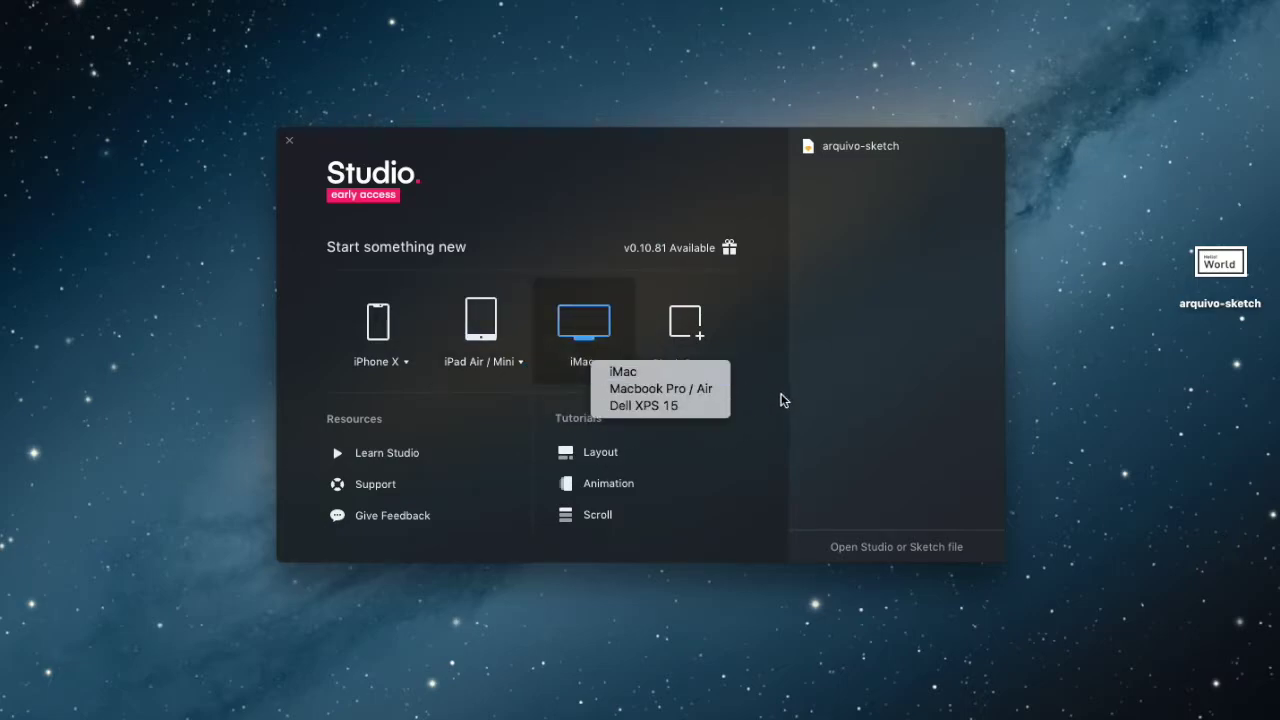
left_click(783, 400)
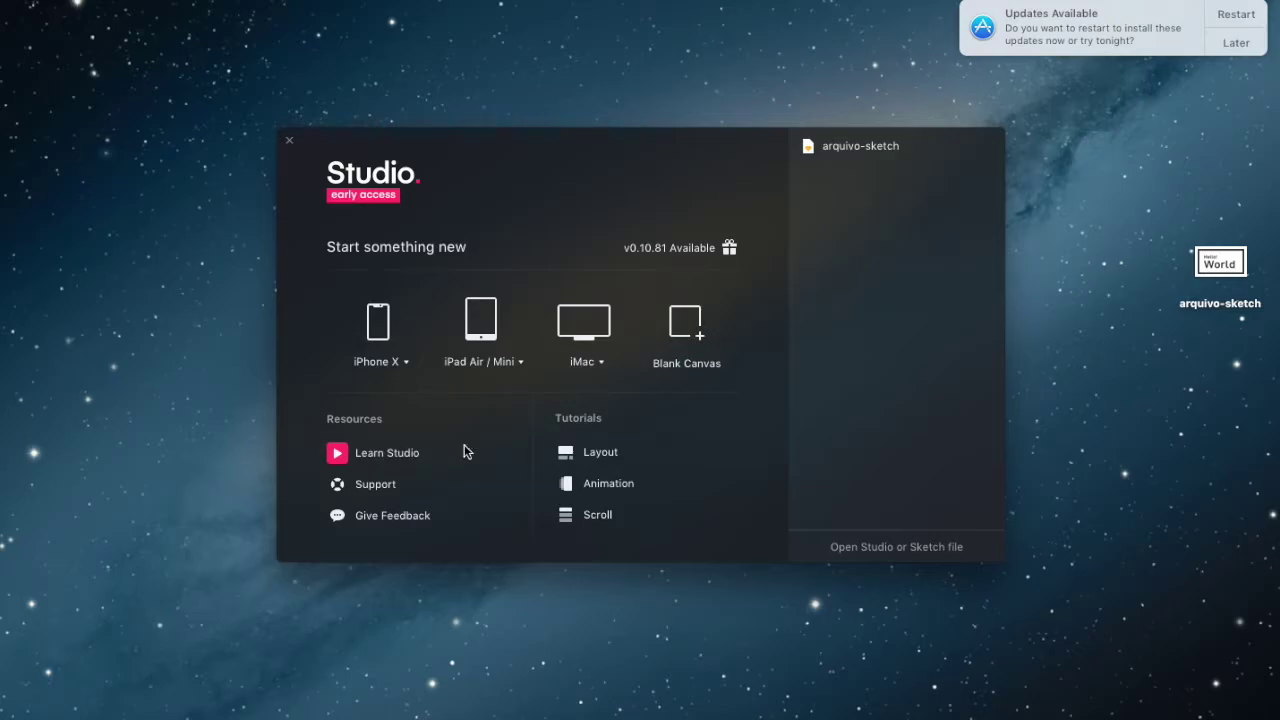
left_click(1236, 42)
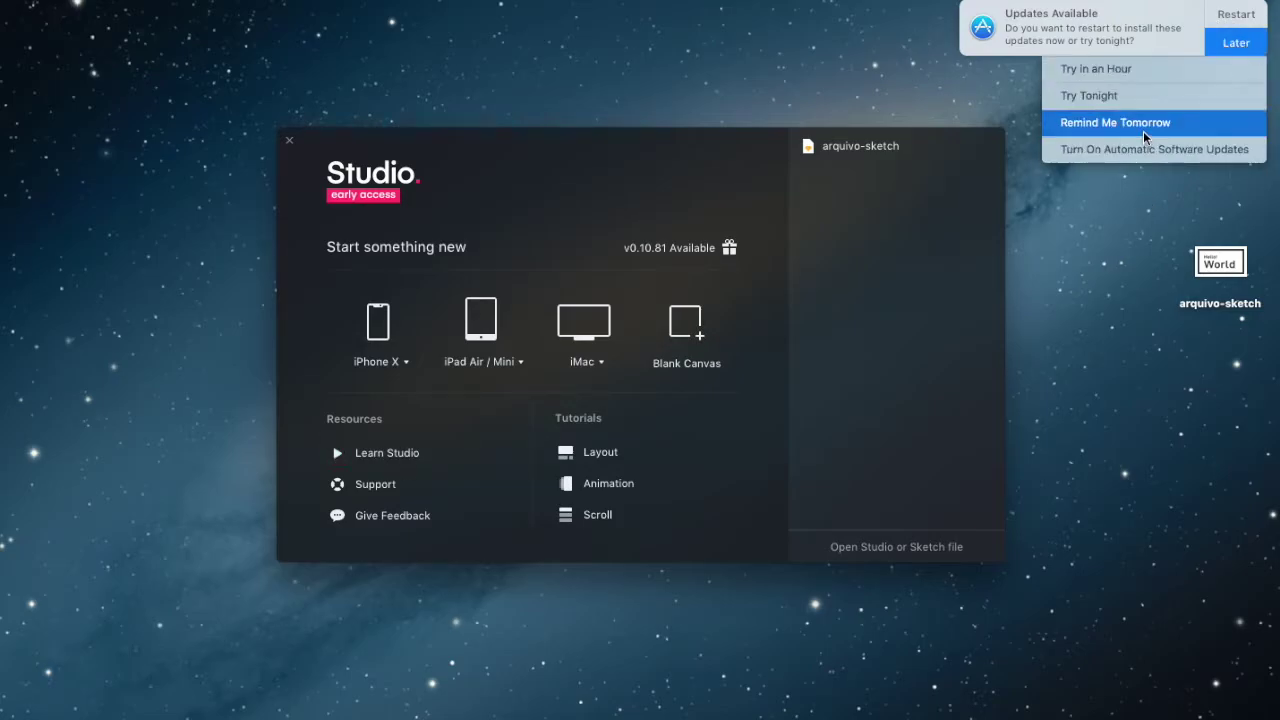
left_click(1143, 129)
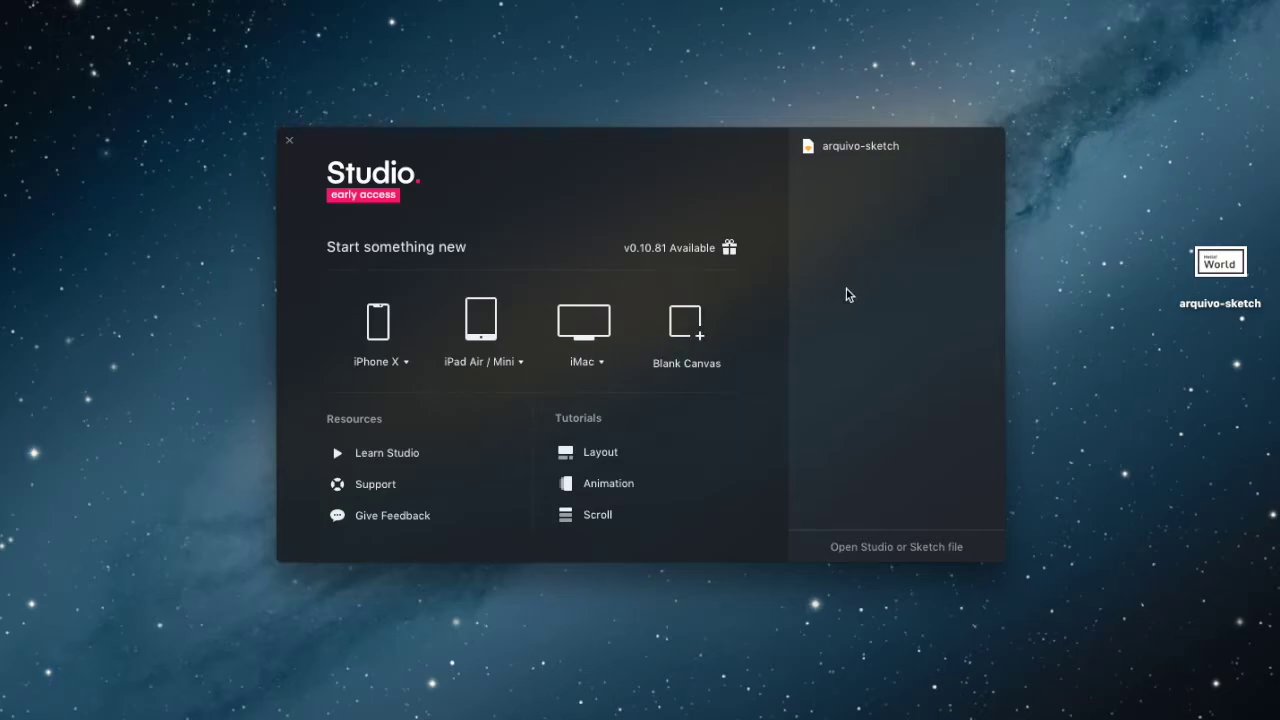
left_click(698, 340)
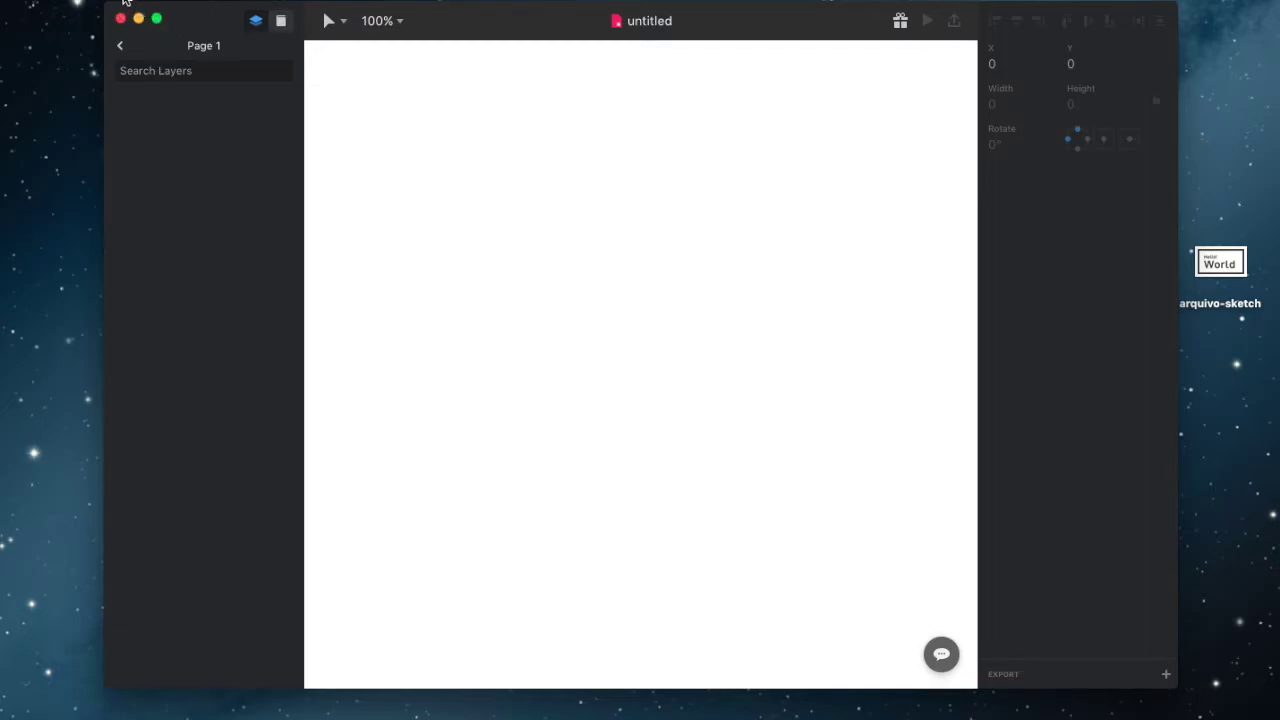
- Enlarge the untitled document window by dragging its left edge, bottom-right corner and top edge
mouse_move(105, 2)
left_mouse_down()
mouse_move(32, 3)
mouse_move(52, 3)
left_mouse_up()
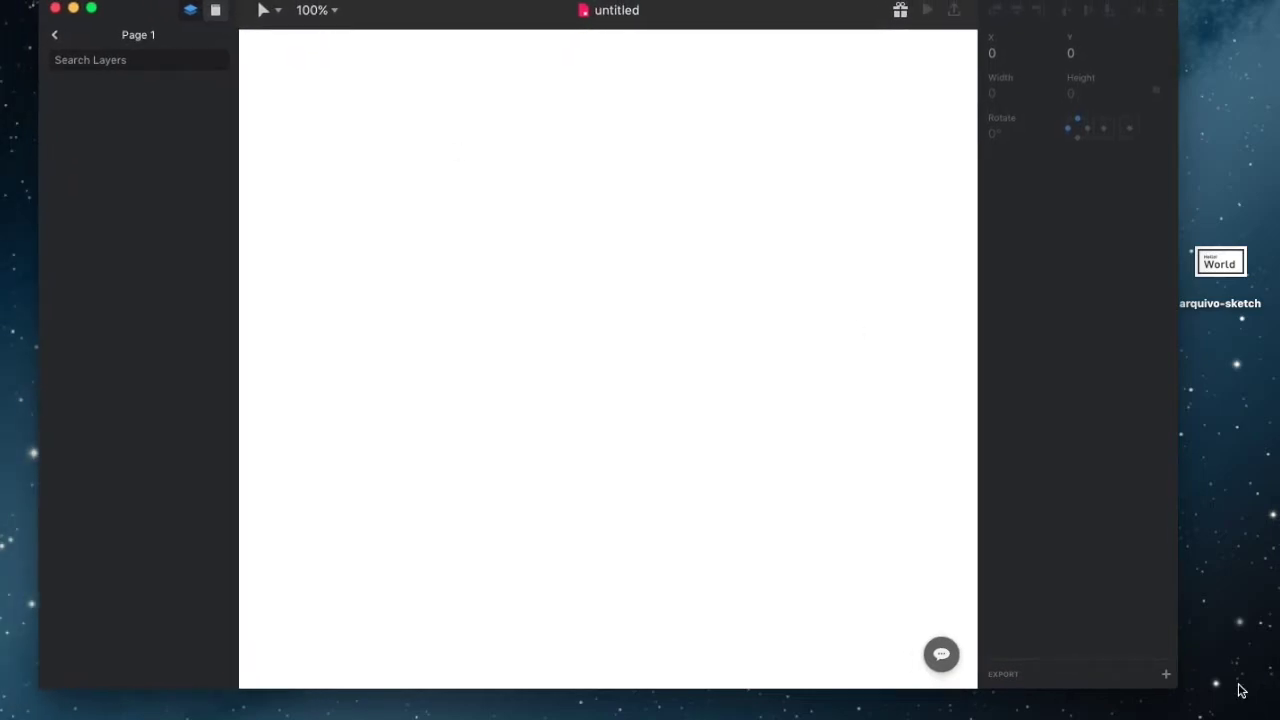
mouse_move(1178, 688)
left_mouse_down()
mouse_move(1272, 684)
mouse_move(1252, 706)
left_mouse_up()
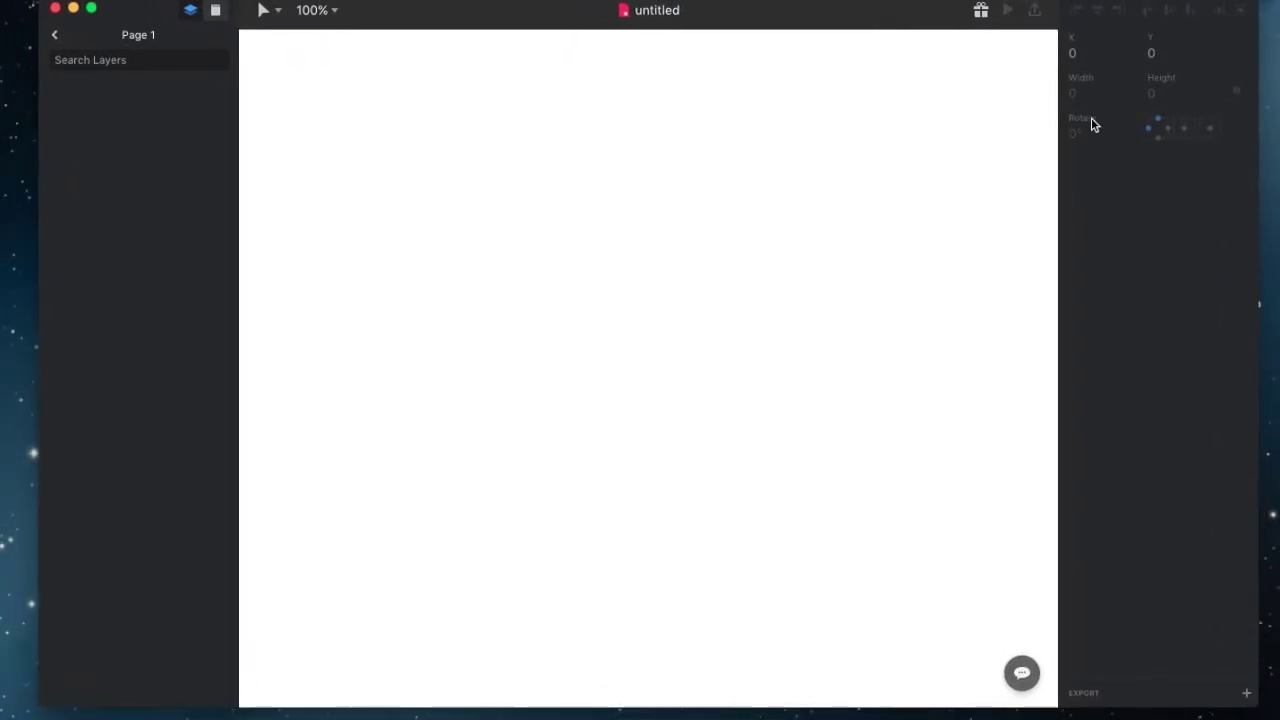
left_click_drag(900, 13, 895, 20)
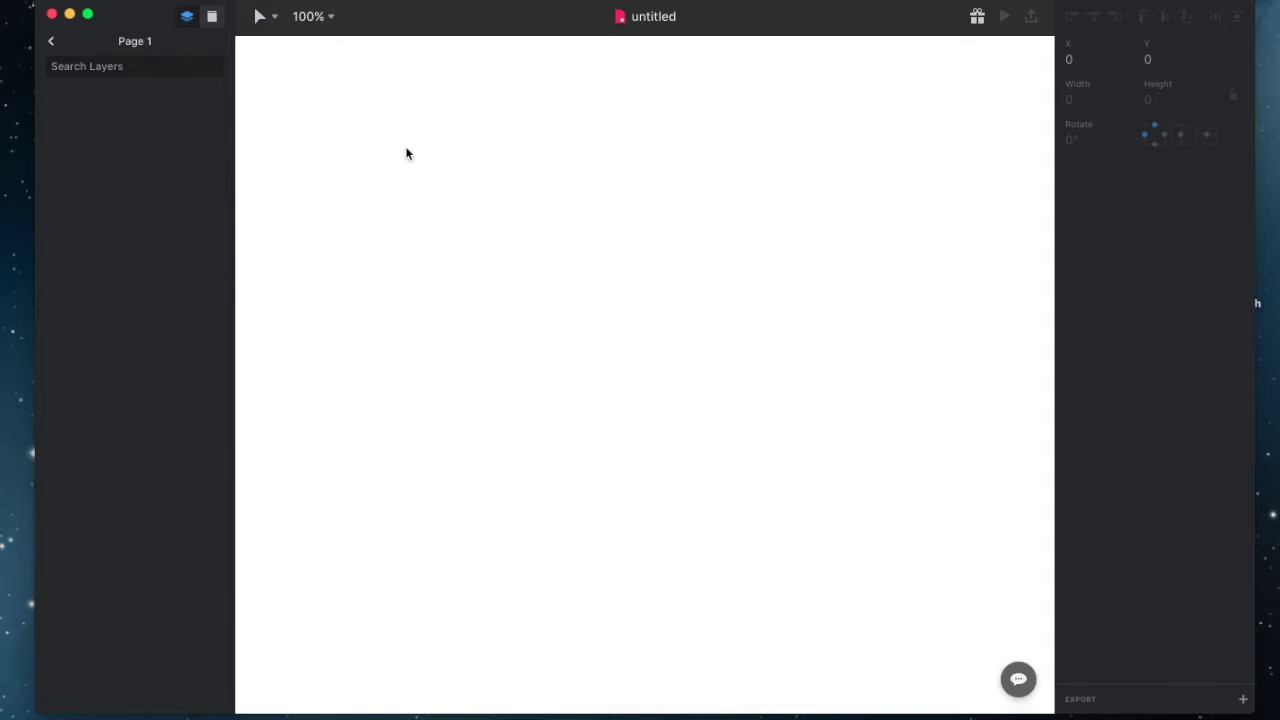
- Switch from the layer search to the Pages list and try the page search
left_click(76, 68)
left_click(108, 125)
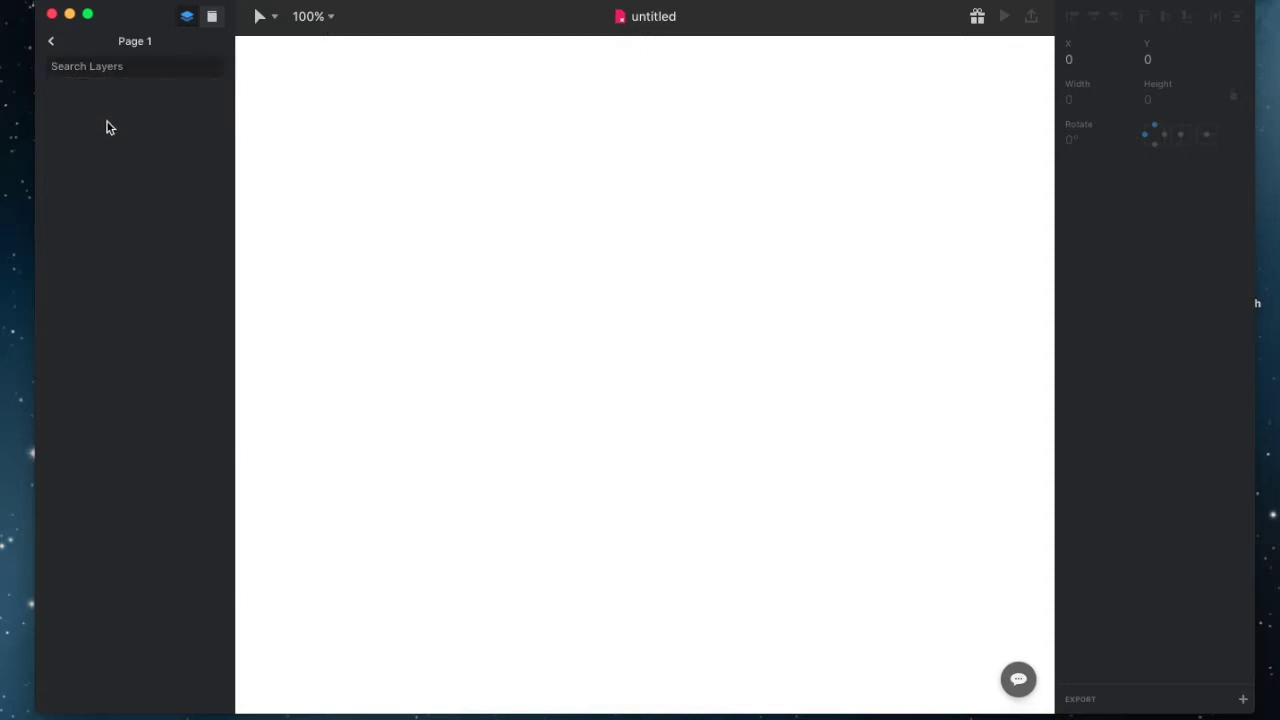
left_click(52, 44)
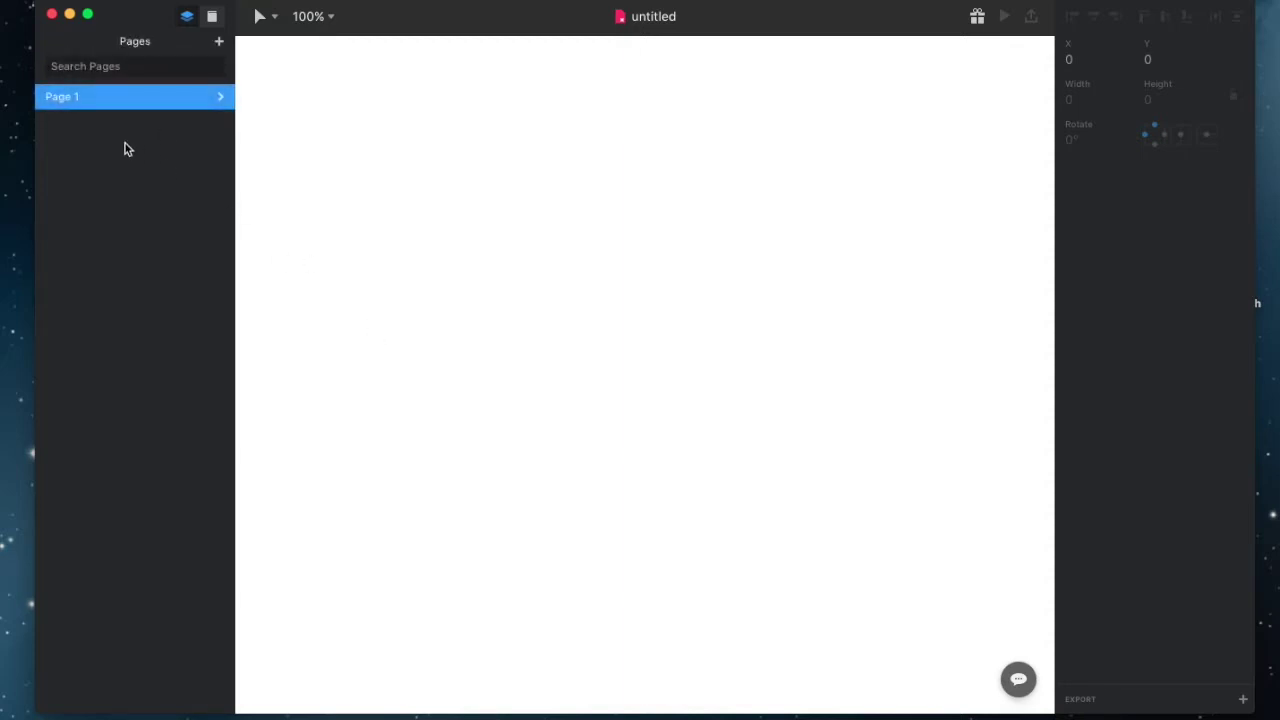
left_click(58, 70)
left_click(102, 149)
left_click(100, 68)
- Keep Page 1's name, check its empty layers list, then return to the Pages list
double_click(172, 100)
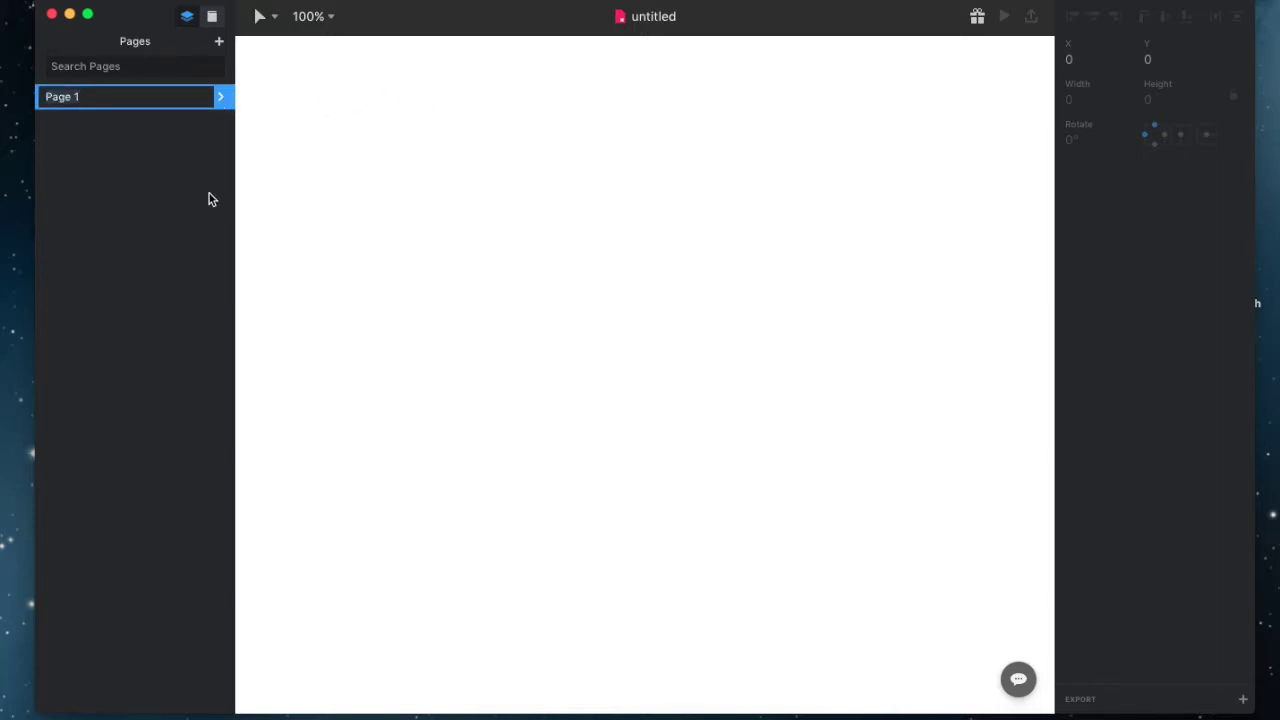
left_click(135, 158)
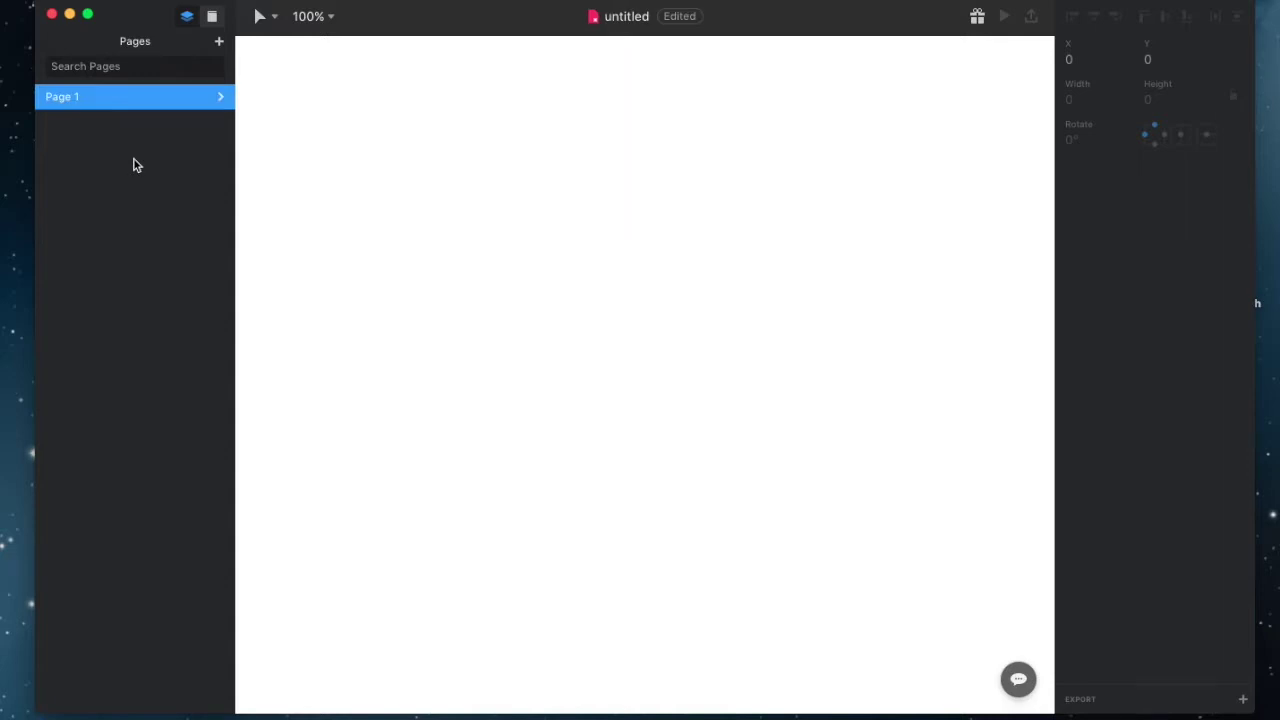
left_click(221, 98)
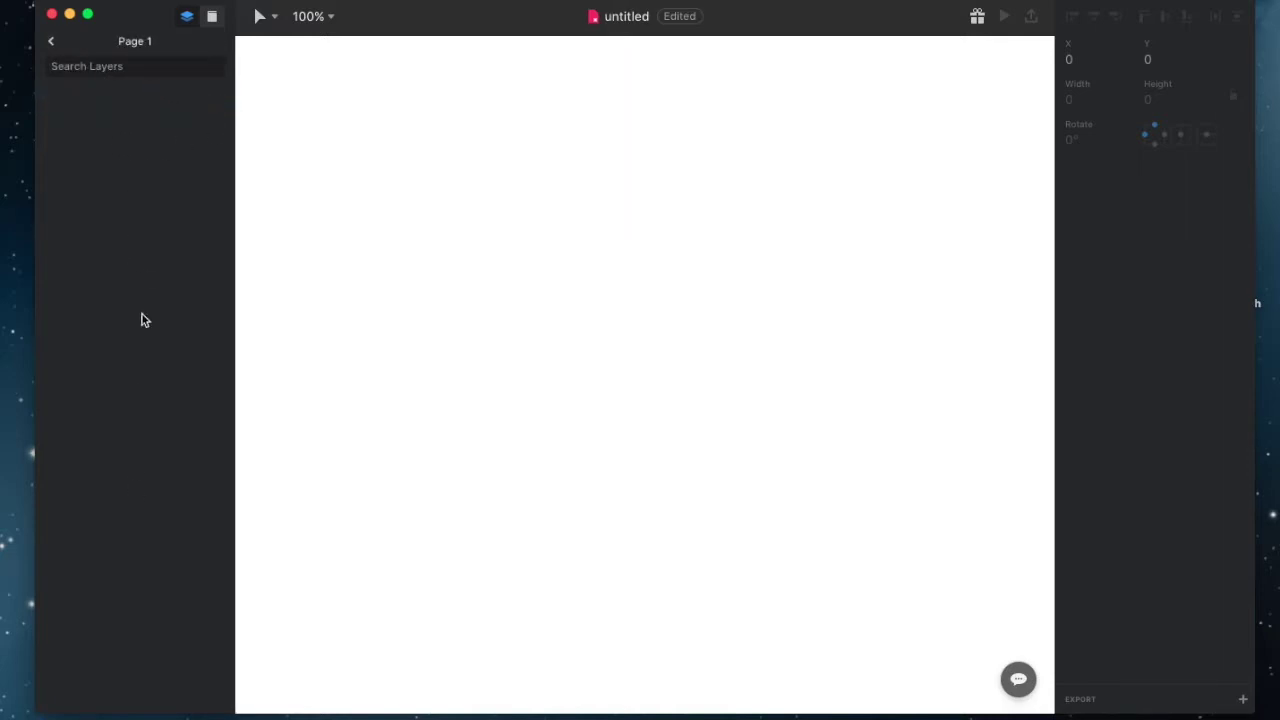
left_click(81, 62)
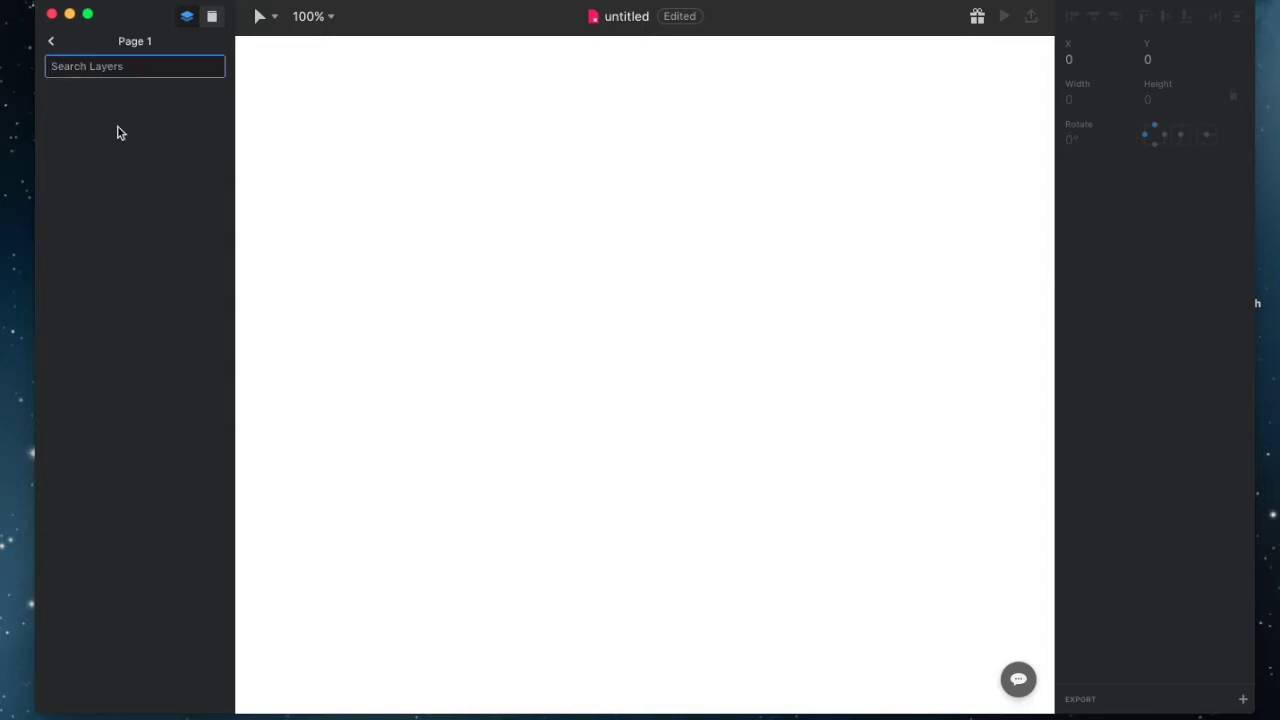
left_click(130, 240)
left_click(80, 62)
left_click(105, 148)
left_click(110, 70)
left_click(151, 240)
left_click(52, 43)
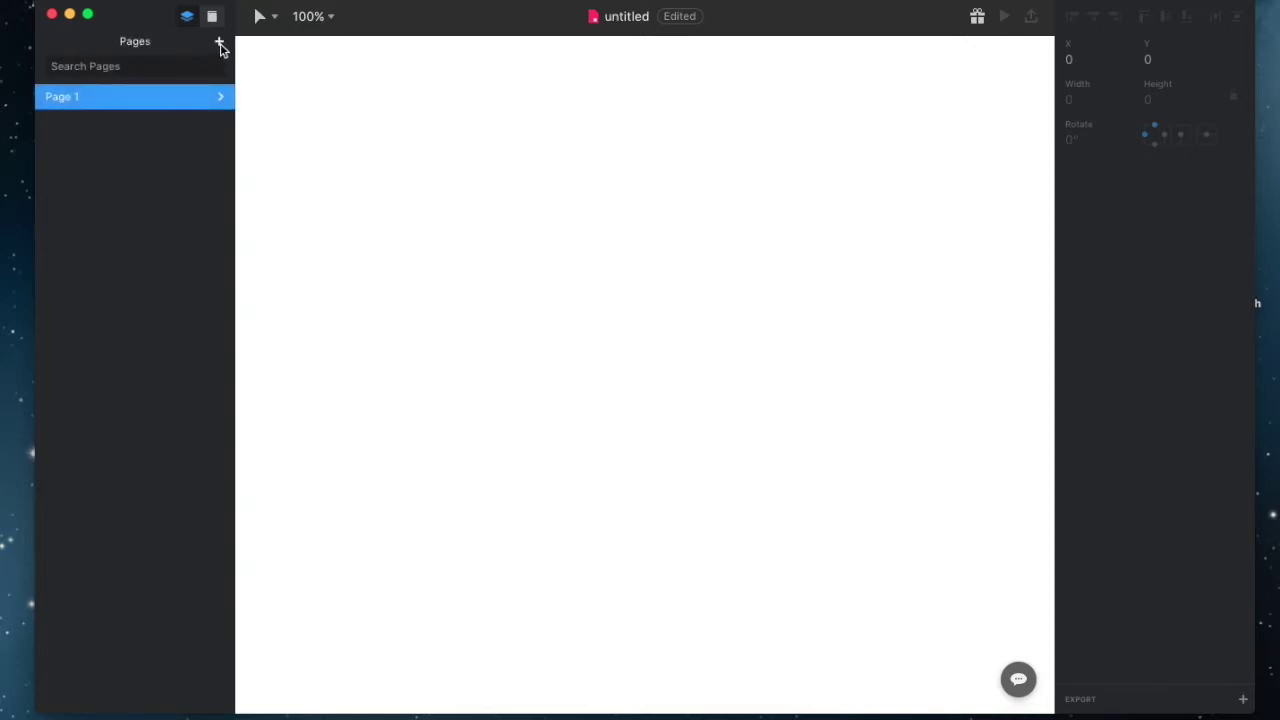
- Add Page 2, keeping its default name, and reselect Page 1
left_click(219, 41)
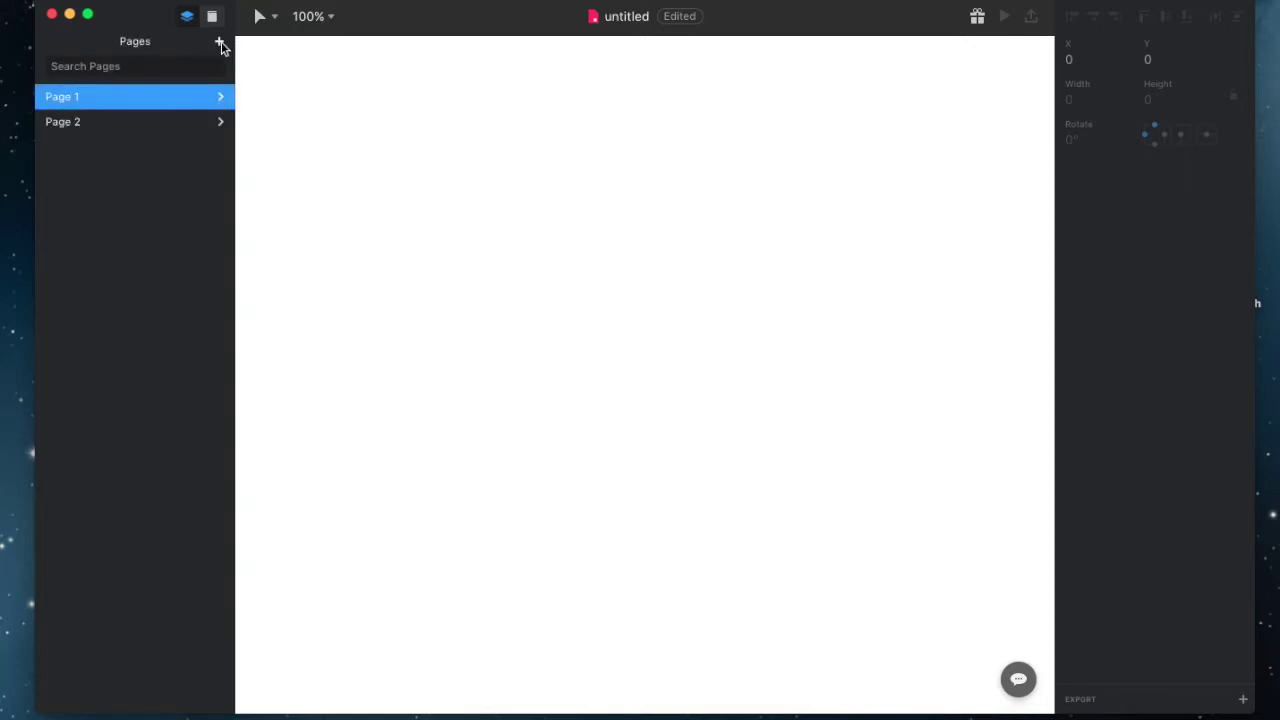
left_click(86, 121)
left_click(62, 96)
left_click(97, 124)
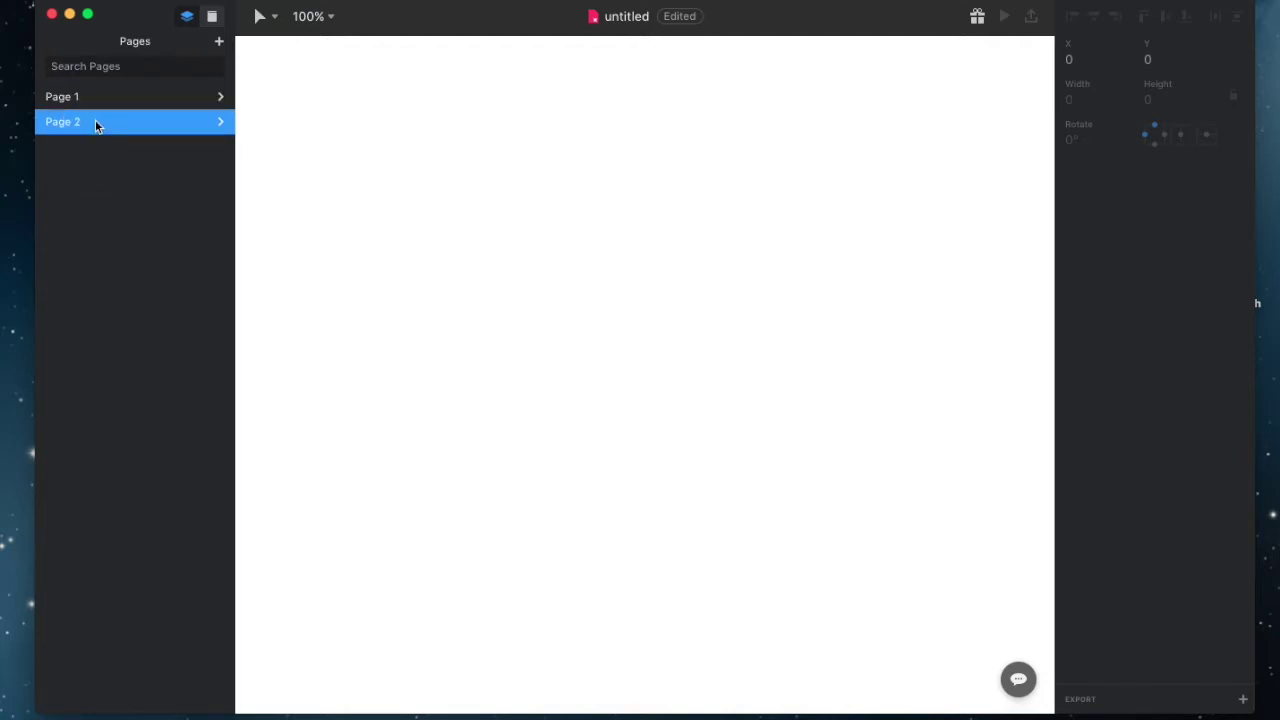
double_click(91, 126)
left_click(207, 165)
left_click(56, 100)
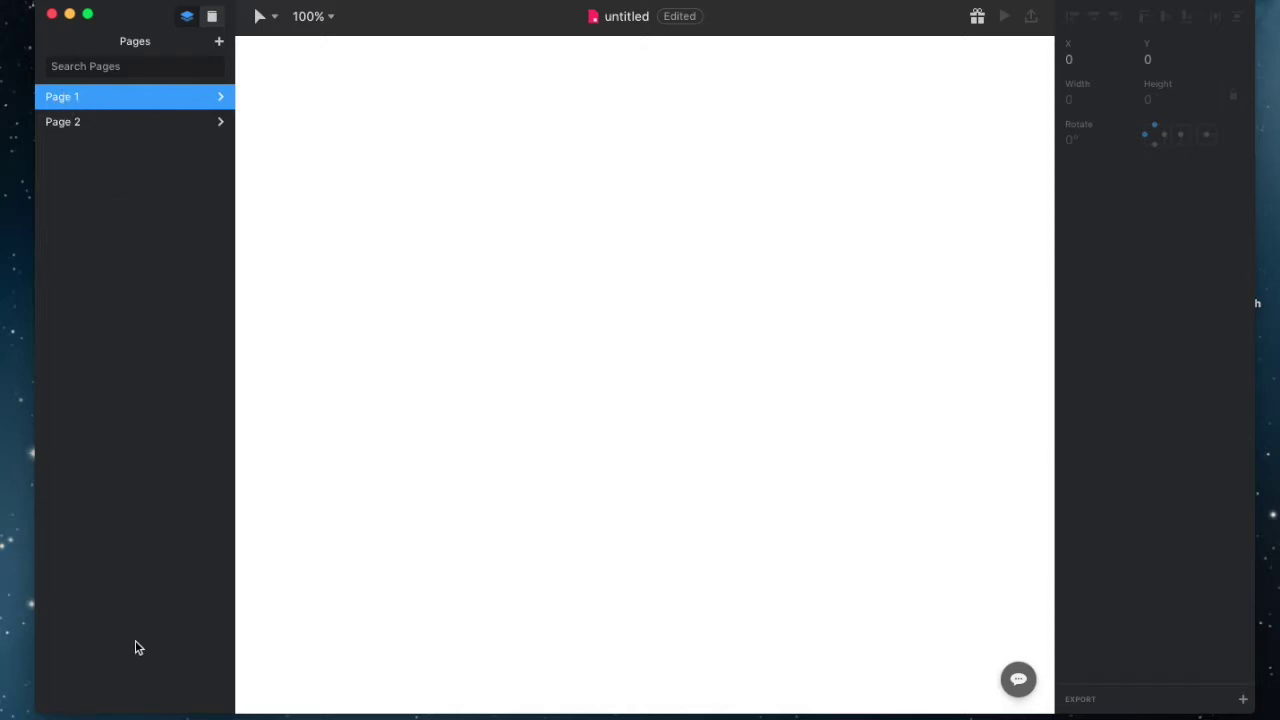
- Add pages up to Page 9 and open Page 1's layers
double_click(219, 41)
double_click(219, 41)
triple_click(219, 41)
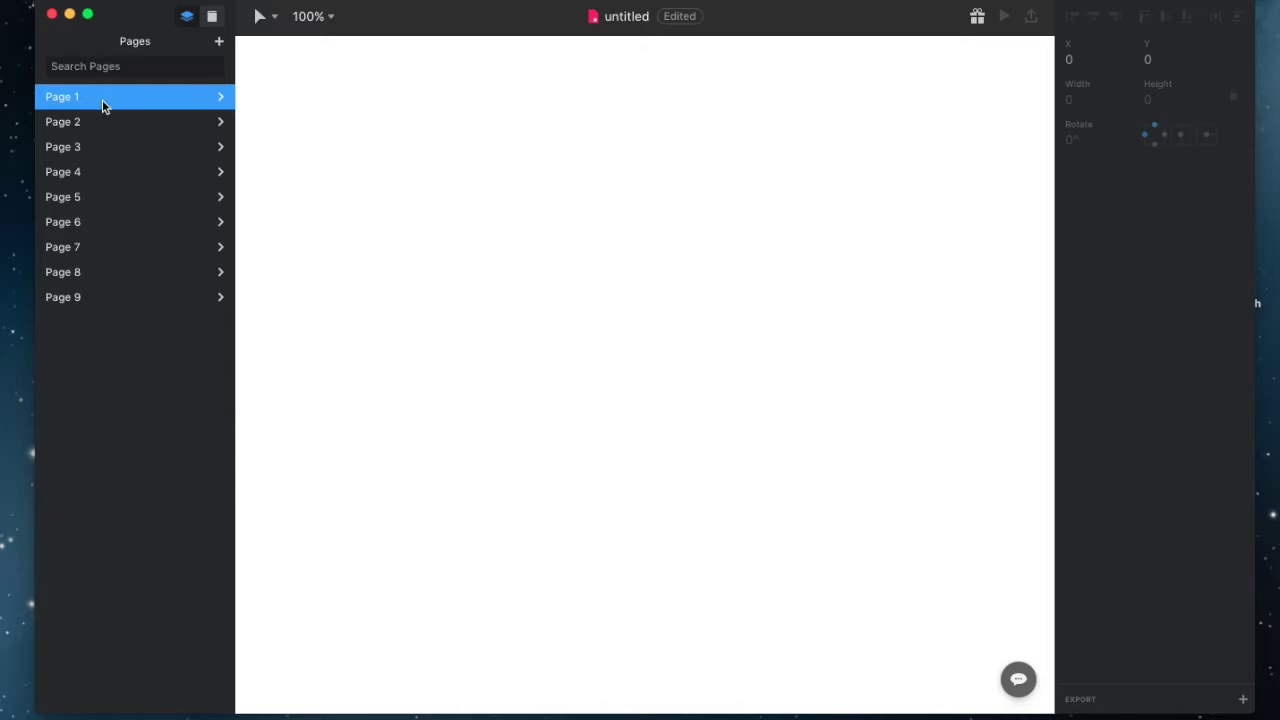
double_click(194, 97)
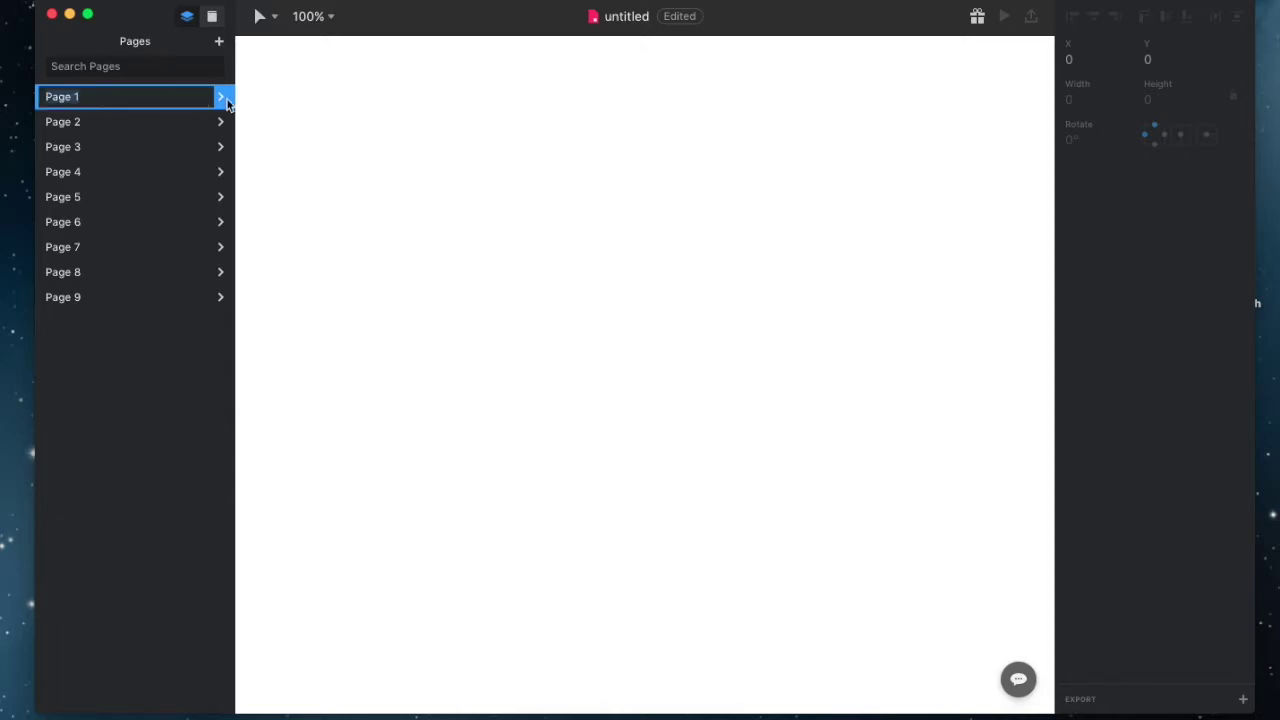
left_click(221, 97)
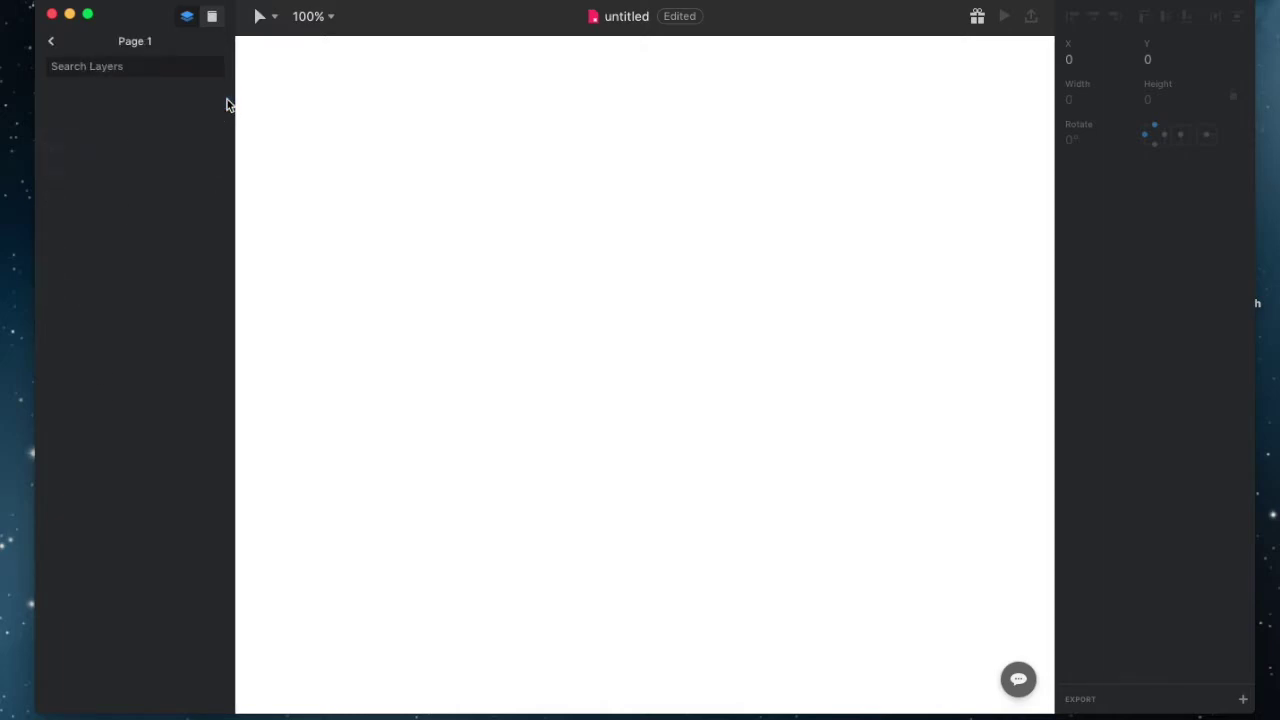
left_click(84, 76)
left_click(86, 154)
- Draw a 207×207 px grey square with the rectangle tool (R) and drag it to X 364, Y 155
key("r")
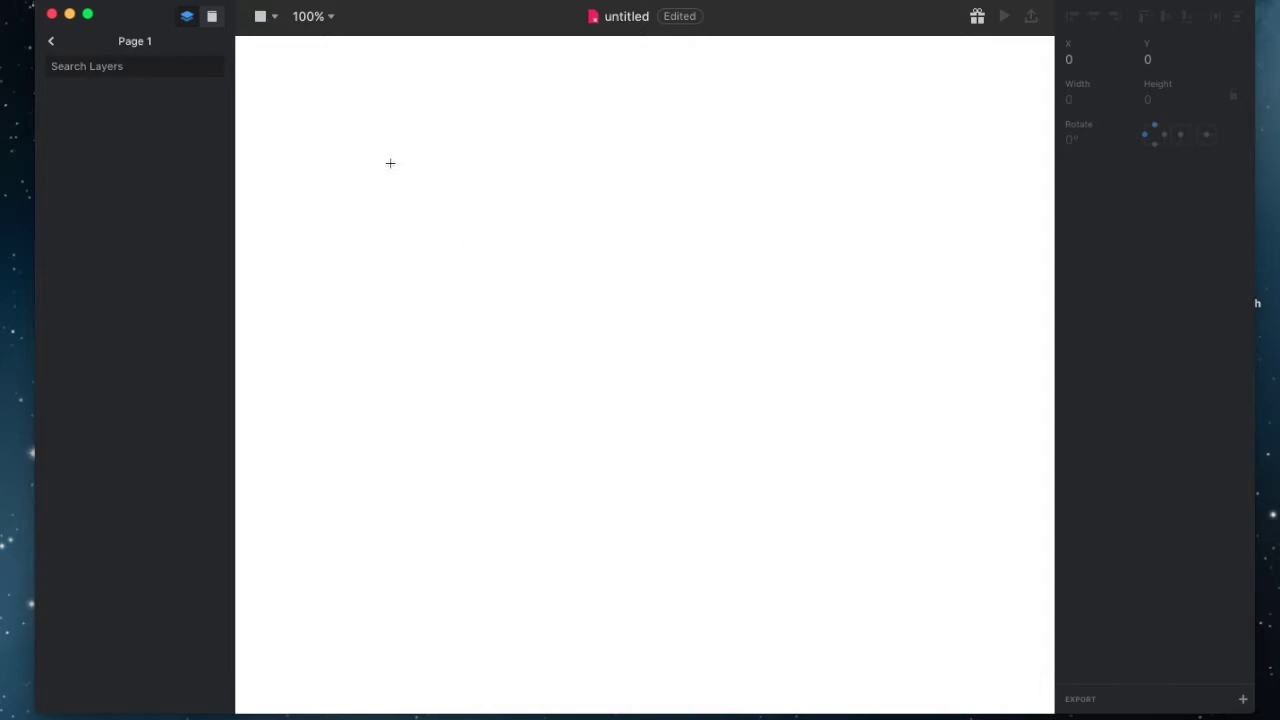
mouse_move(380, 125)
left_mouse_down()
mouse_move(545, 268)
mouse_move(566, 240)
left_mouse_up()
left_click_drag(482, 271, 429, 236)
left_click(576, 207)
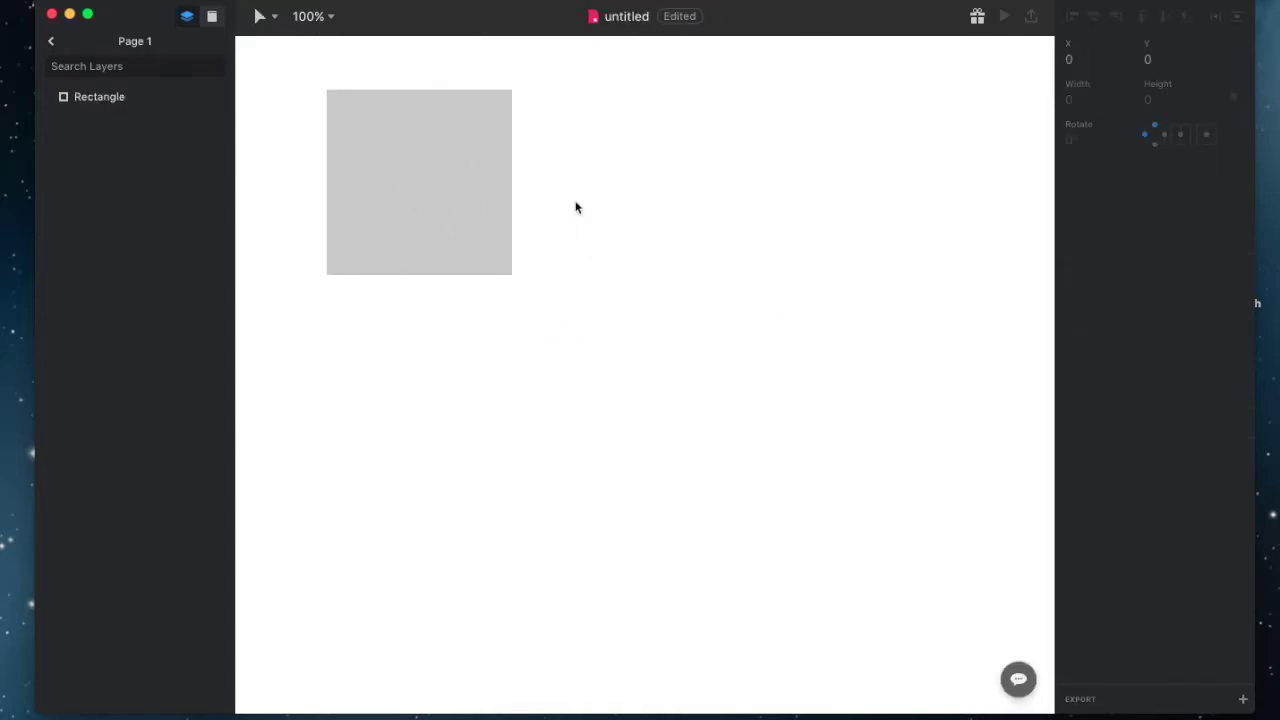
left_click(431, 171)
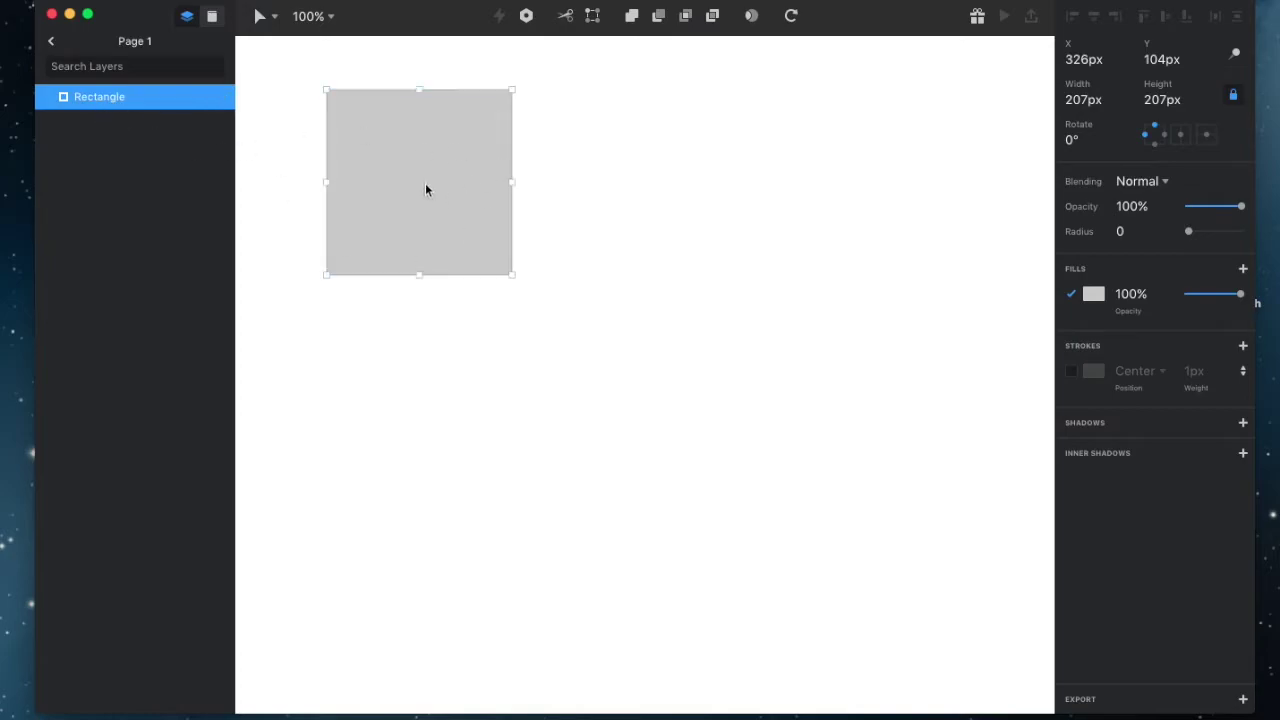
left_click_drag(425, 189, 460, 234)
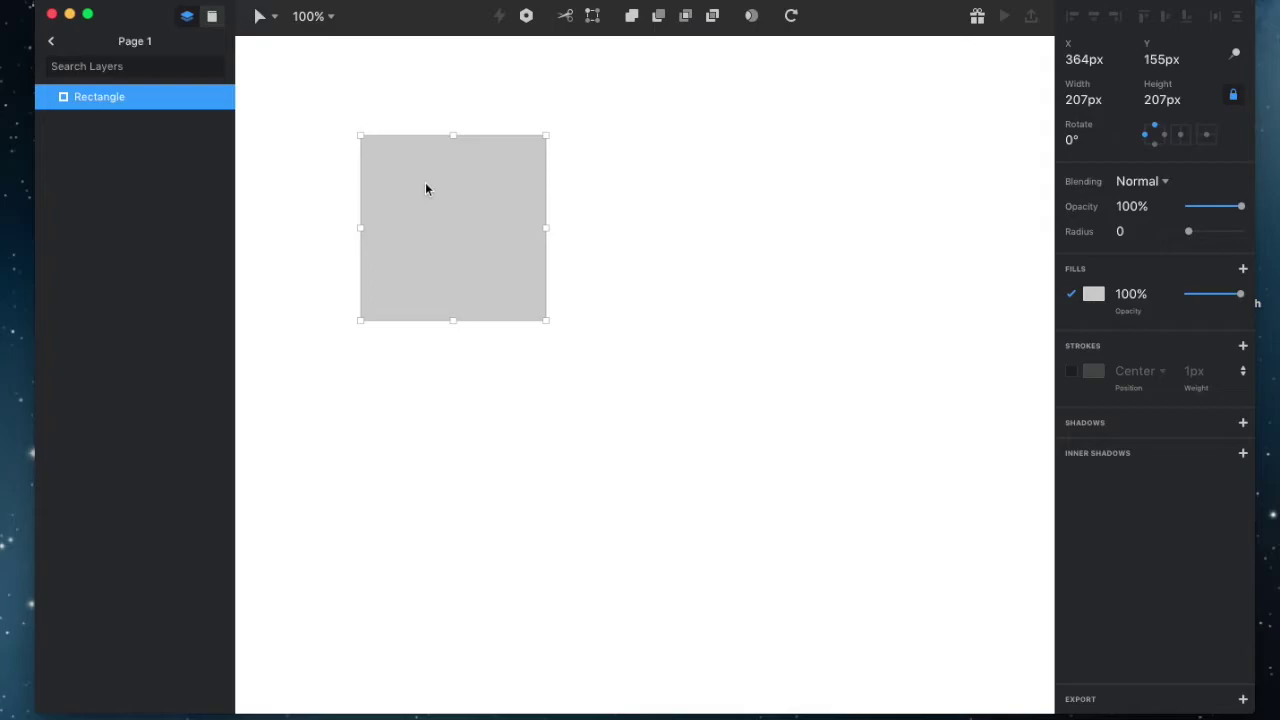
- Reselect the grey square to view its X 364, Y 155 position and 207 px size
left_click(570, 237)
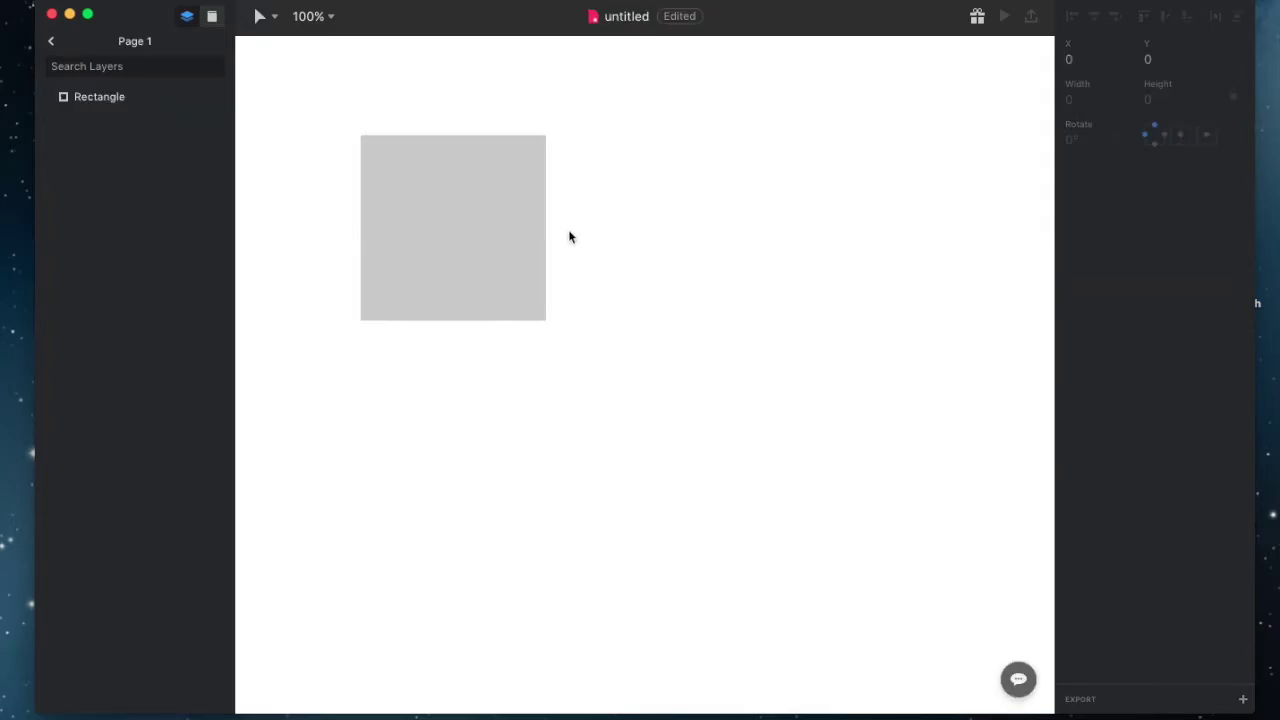
left_click(464, 264)
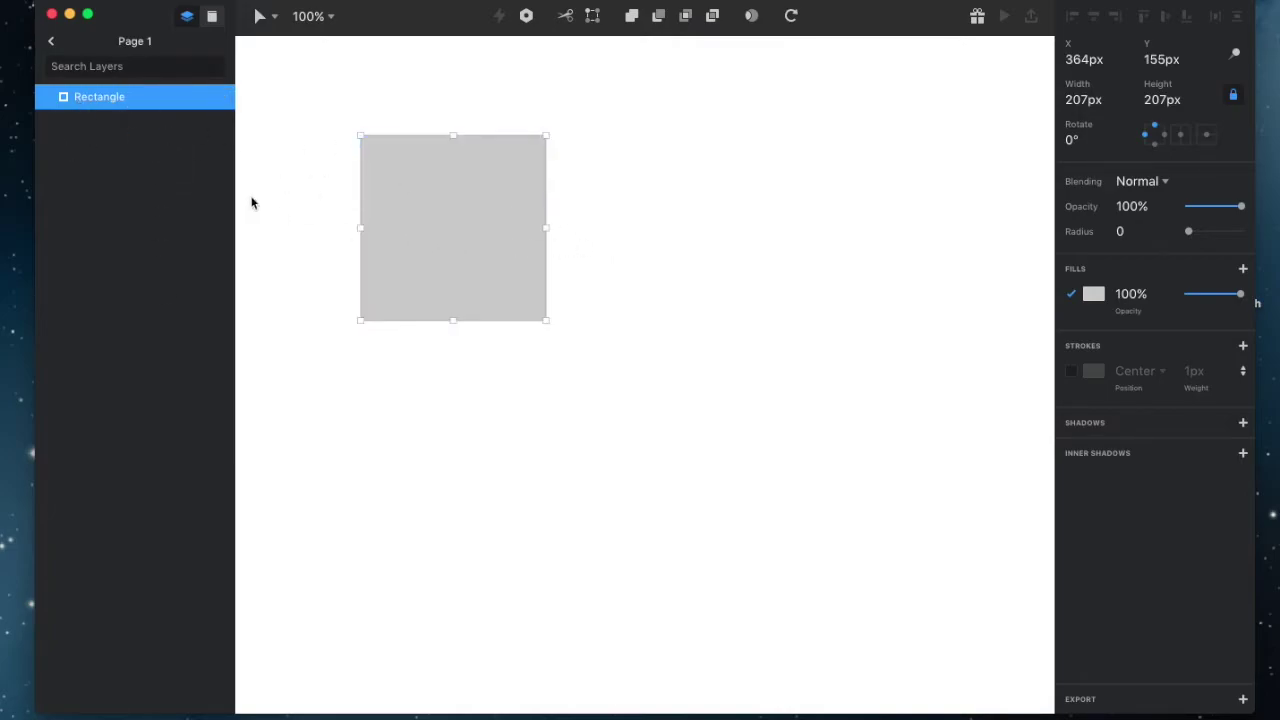
- Check the empty Page 2 and Page 4, then return to Page 1 with the grey square
left_click(52, 43)
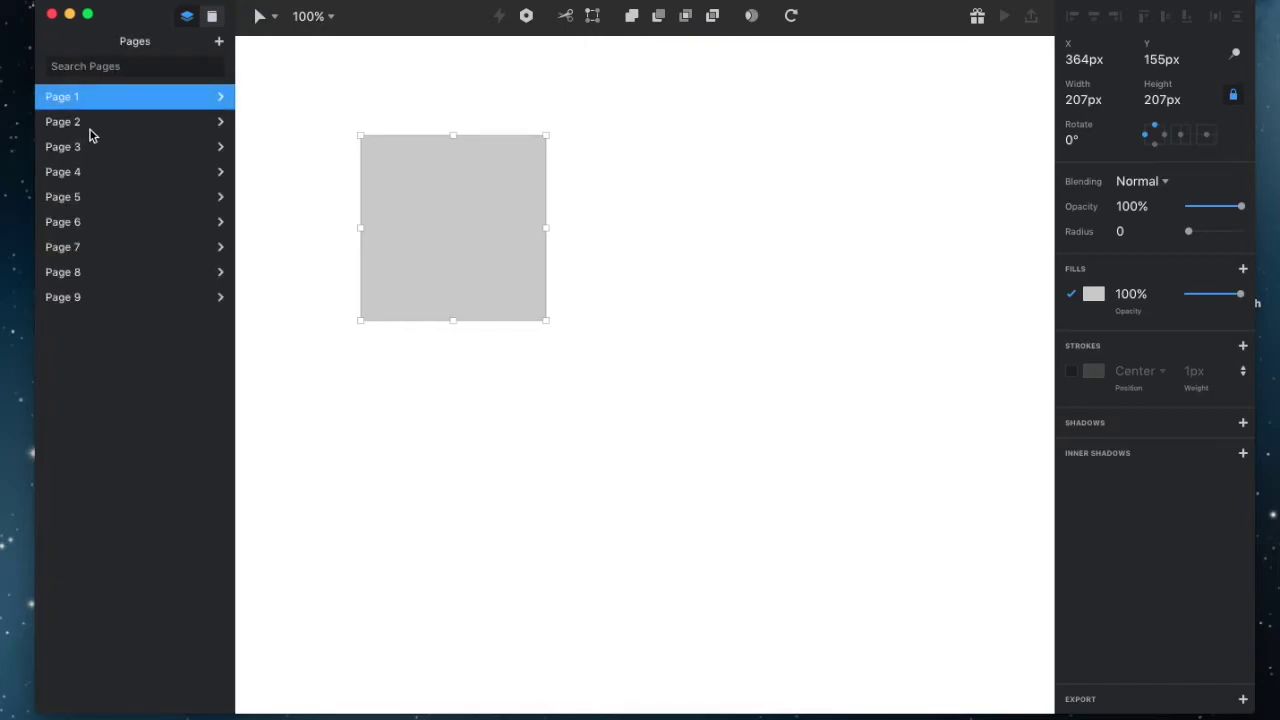
left_click(90, 125)
left_click(52, 46)
left_click(105, 168)
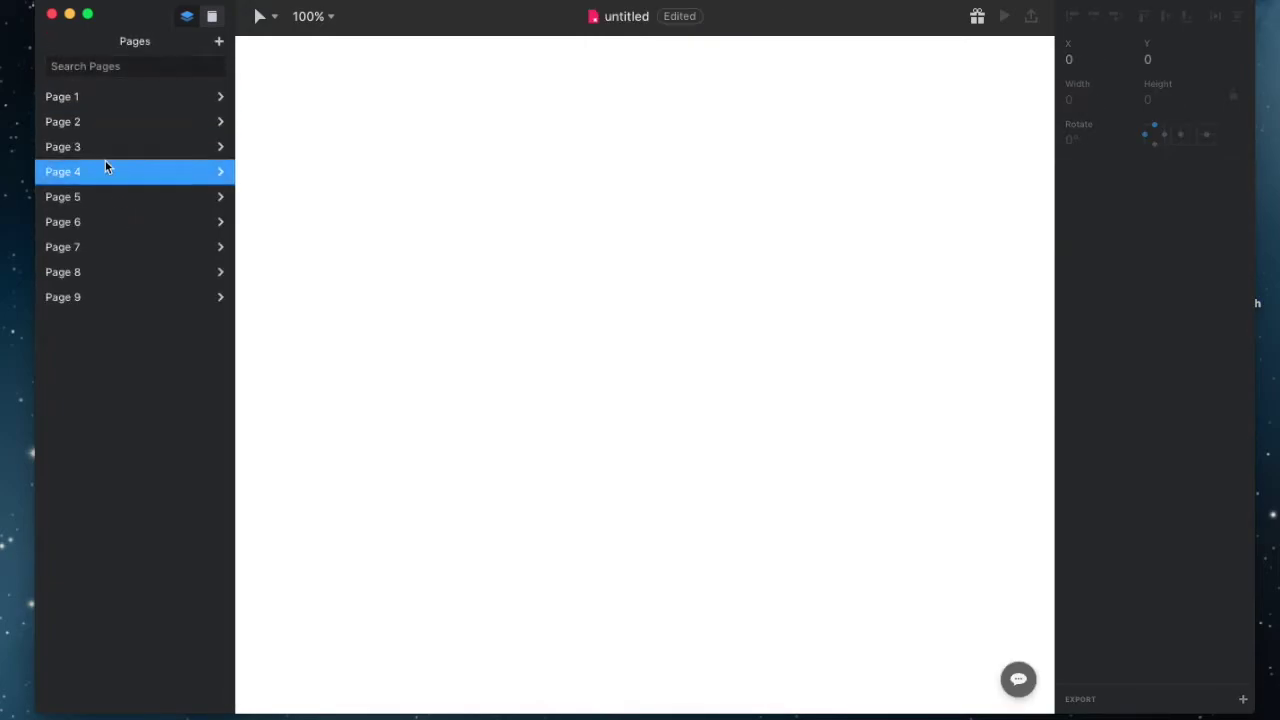
left_click(85, 146)
left_click(175, 96)
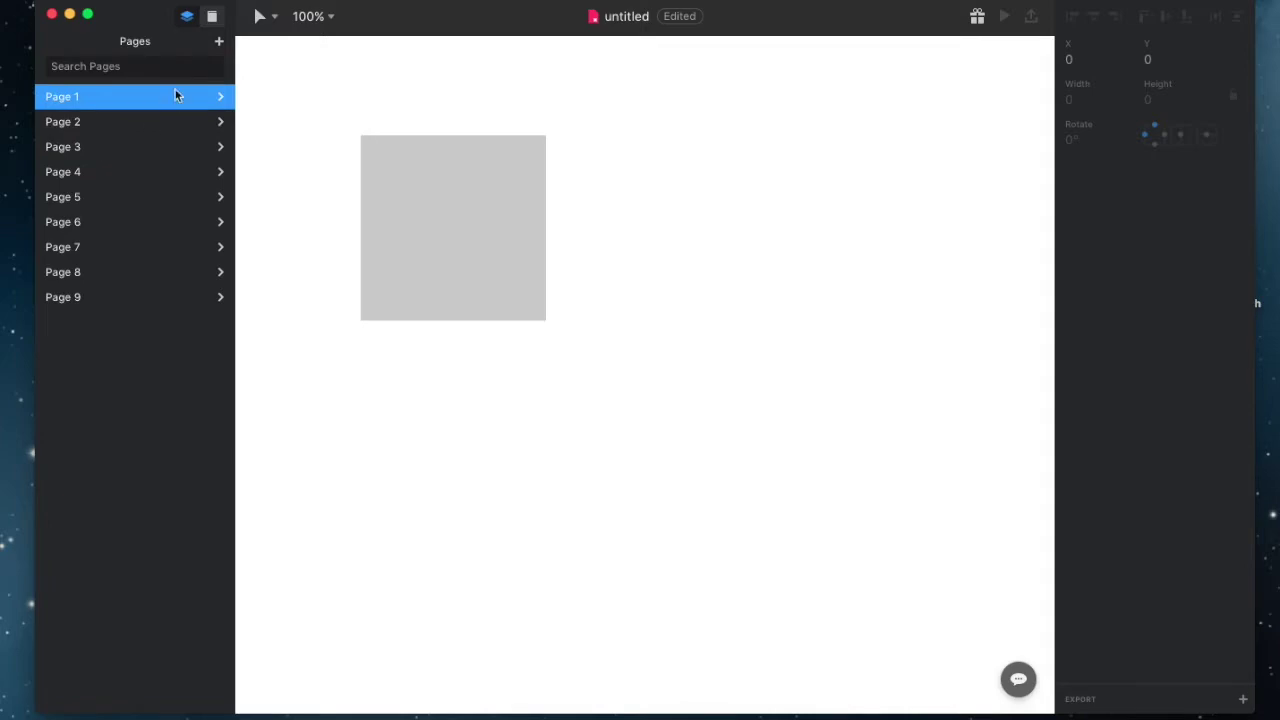
left_click(120, 104)
double_click(100, 96)
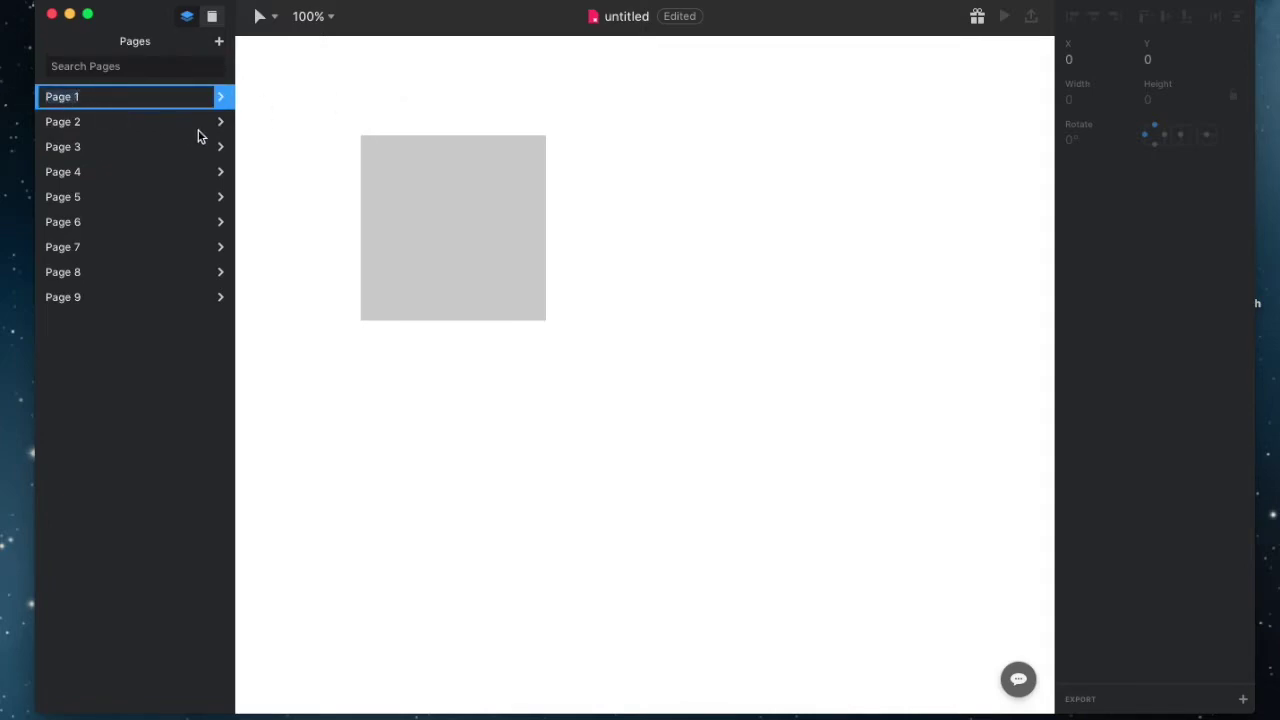
- Rename Page 1 to 'Página' and show its layers
type("Página")
key("Return")
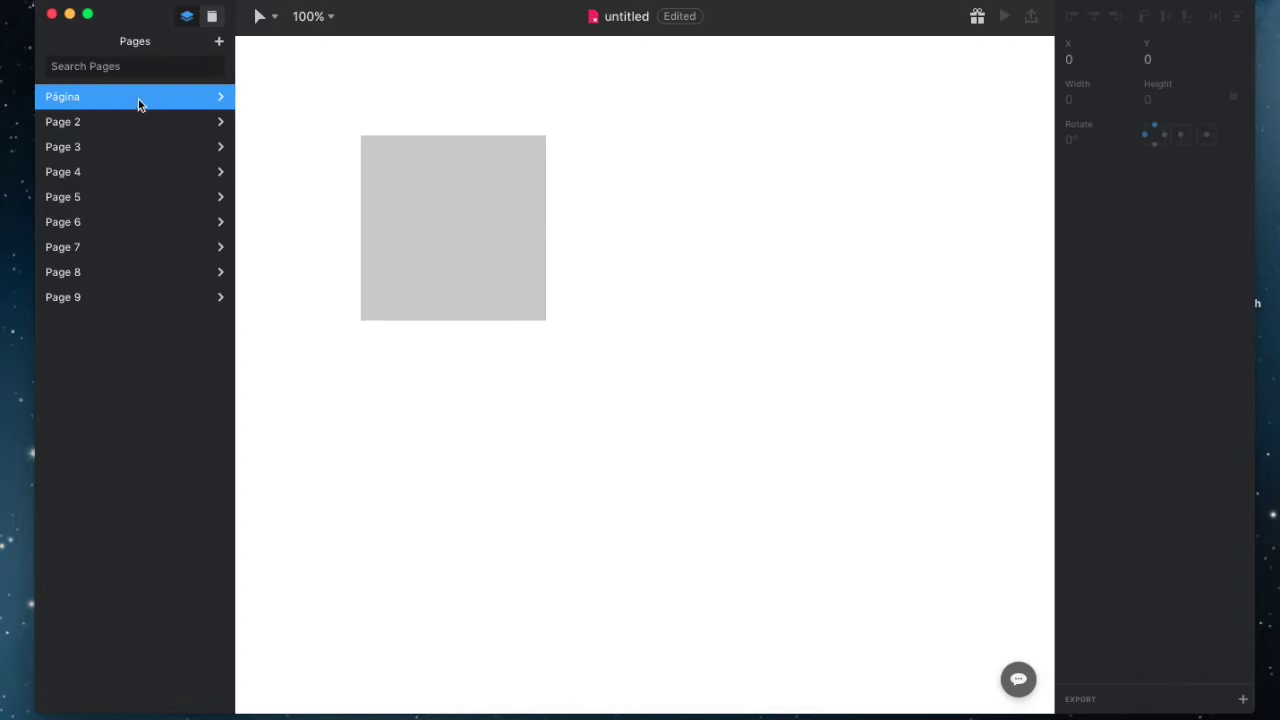
left_click(221, 97)
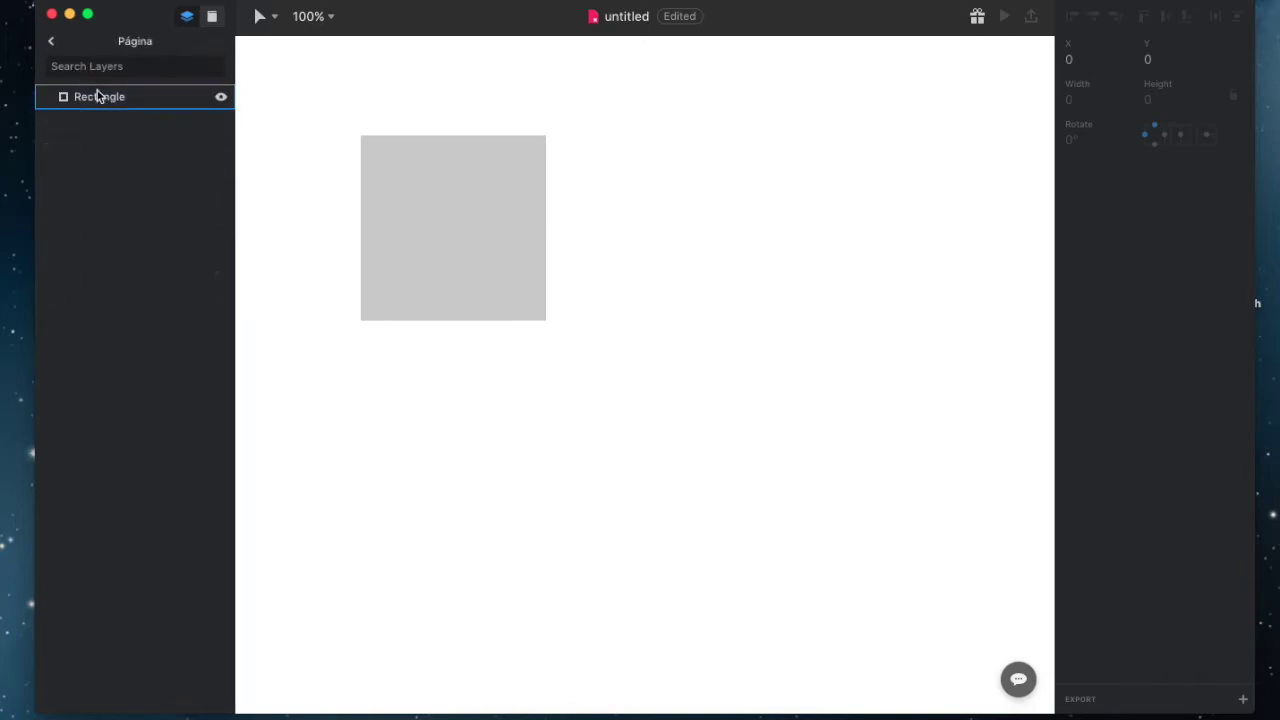
- Rename the Rectangle layer to 'Square' and go back to the pages list
double_click(98, 96)
type("sfsohf")
key("BackSpace")
key("BackSpace")
key("BackSpace")
key("BackSpace")
key("BackSpace")
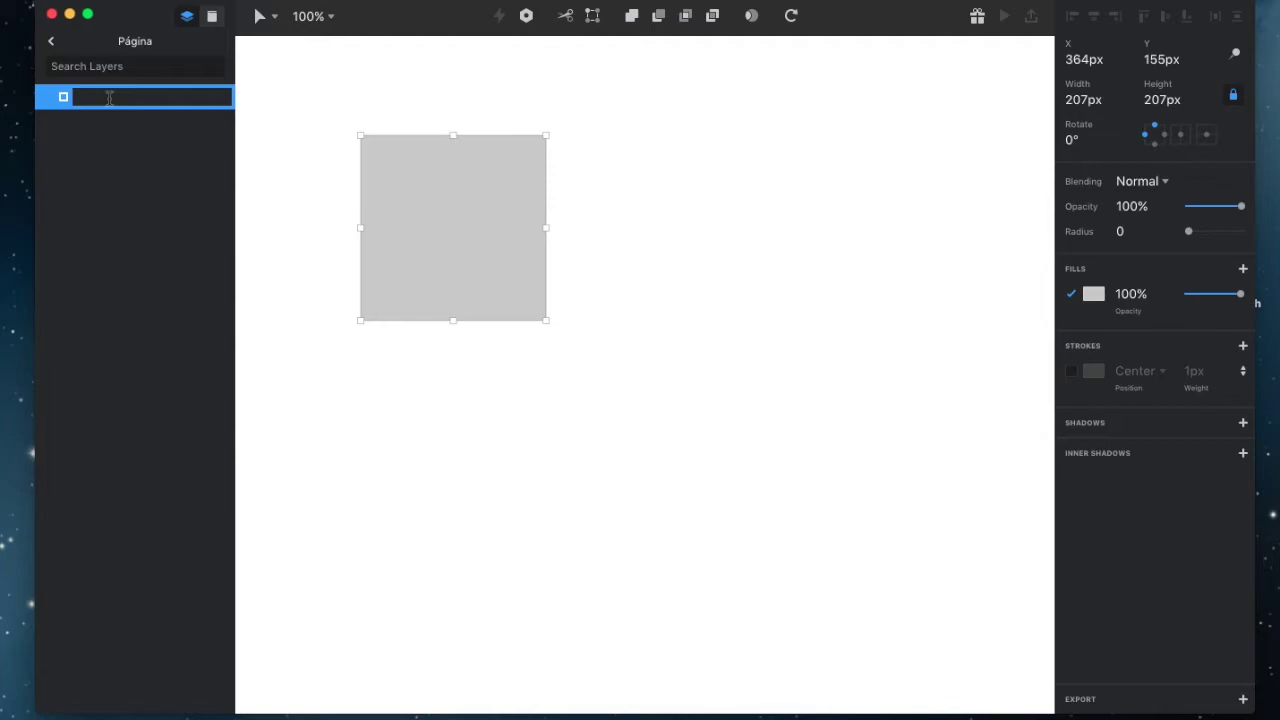
type("Sq")
key("BackSpace")
key("BackSpace")
type("Square")
key("Return")
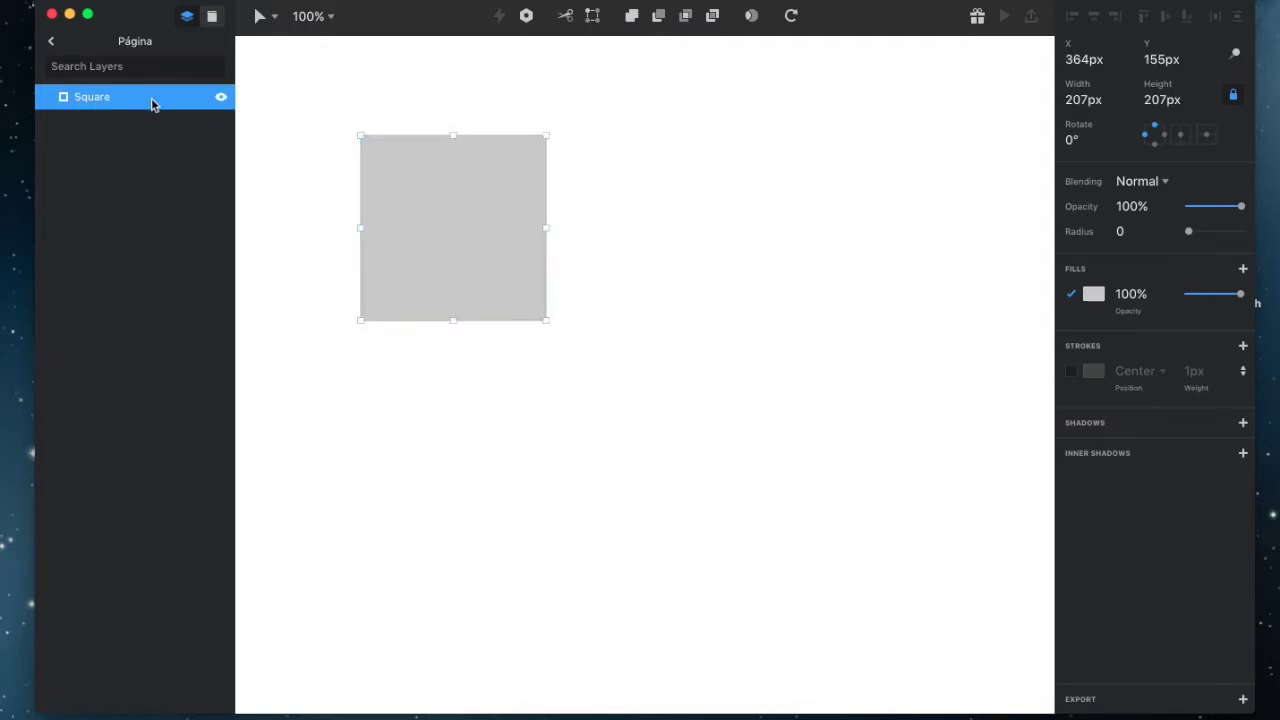
left_click(51, 44)
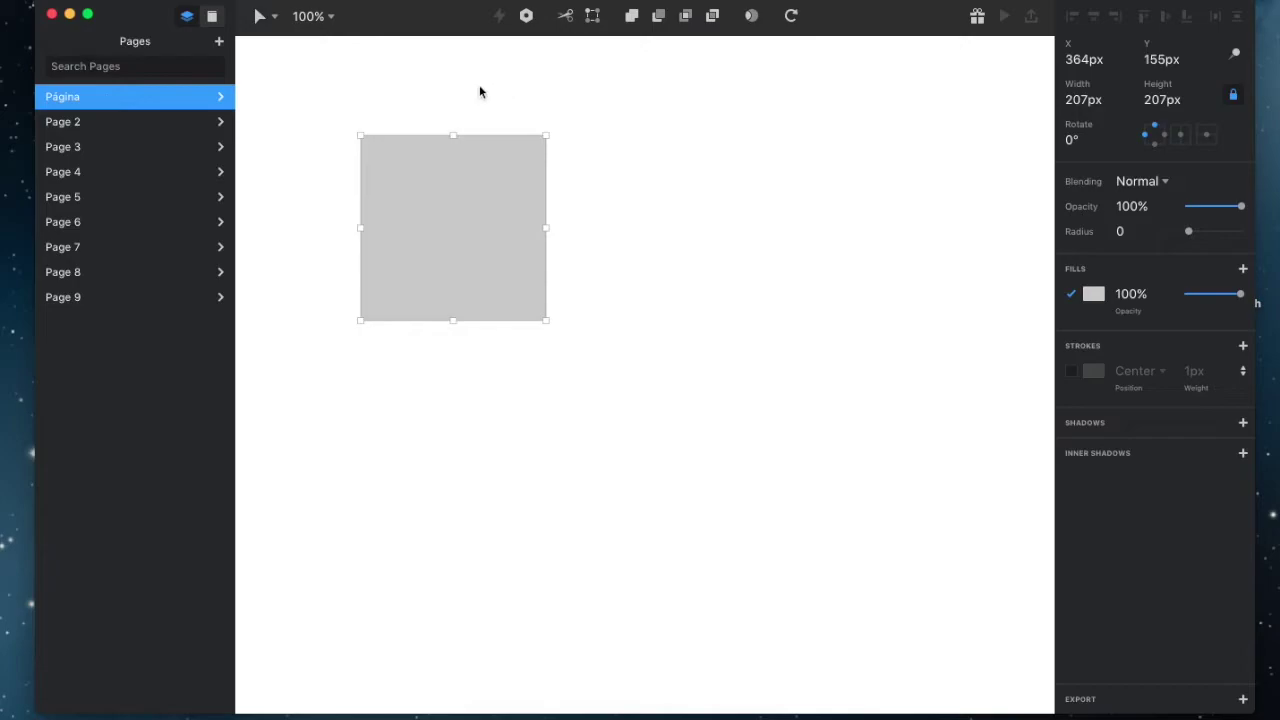
- Move the Square slightly right and up to X 424, Y 142, then deselect it
left_click(447, 107)
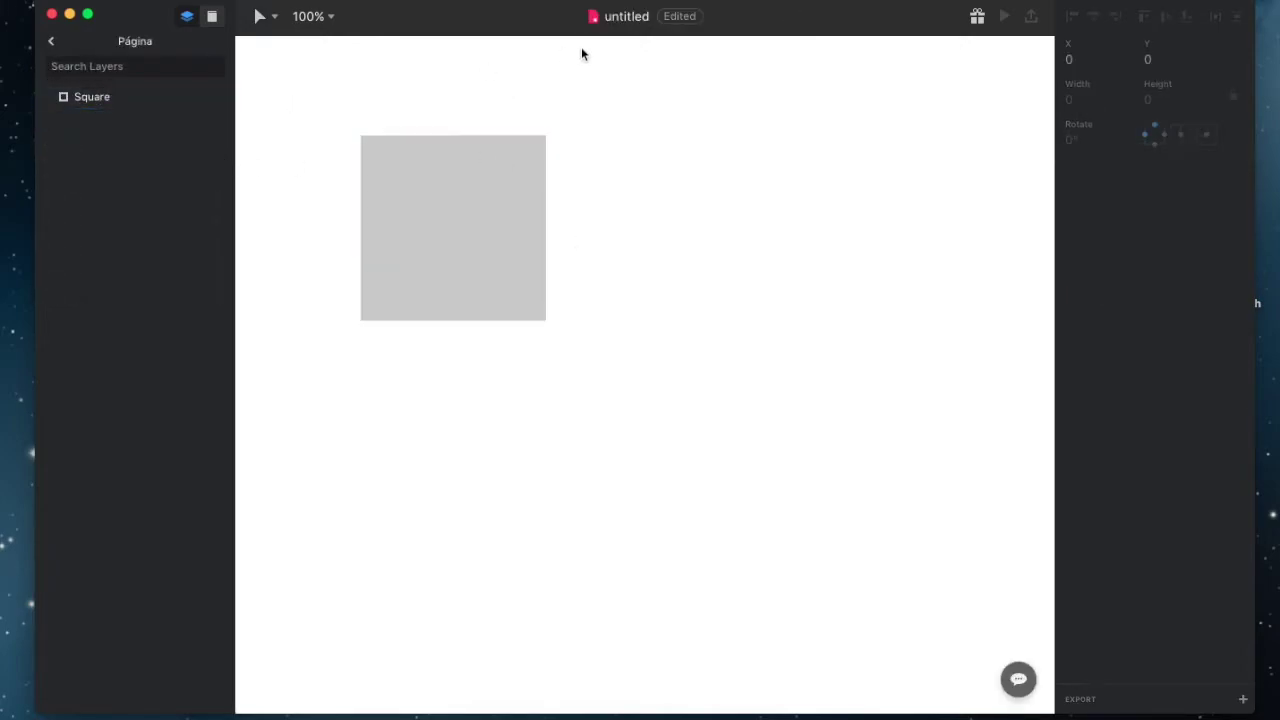
left_click(538, 196)
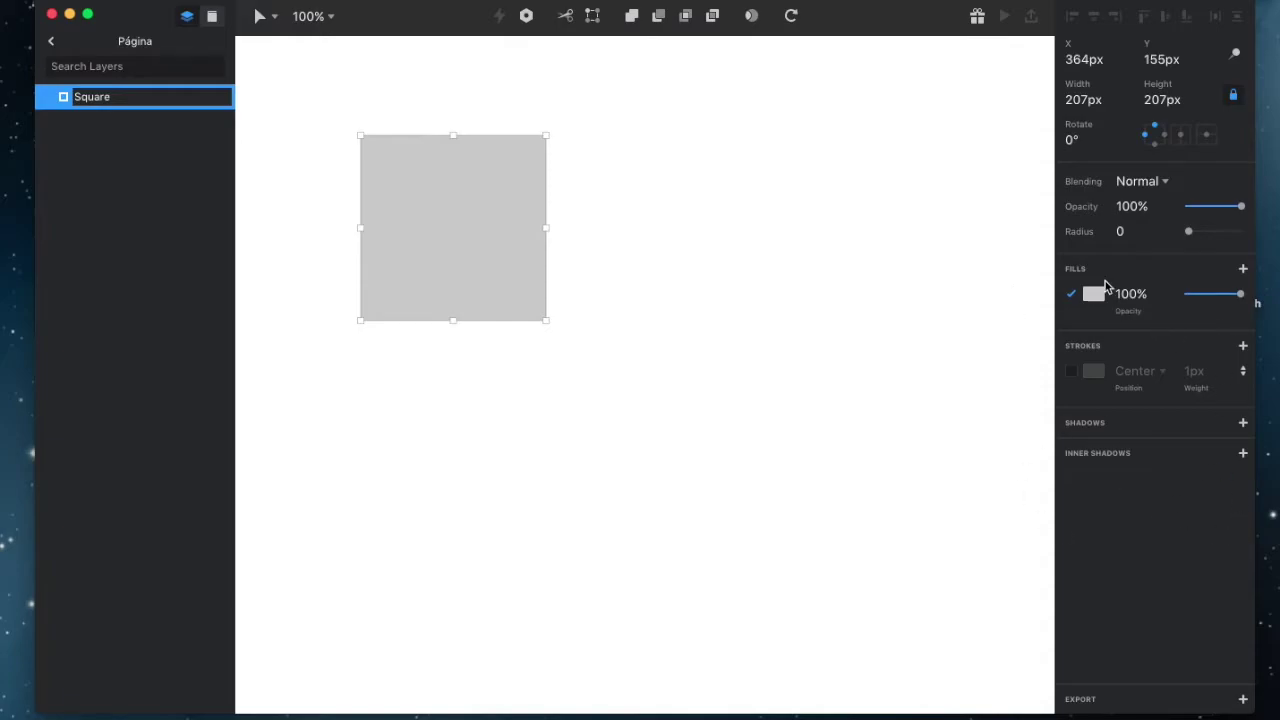
left_click_drag(483, 228, 543, 215)
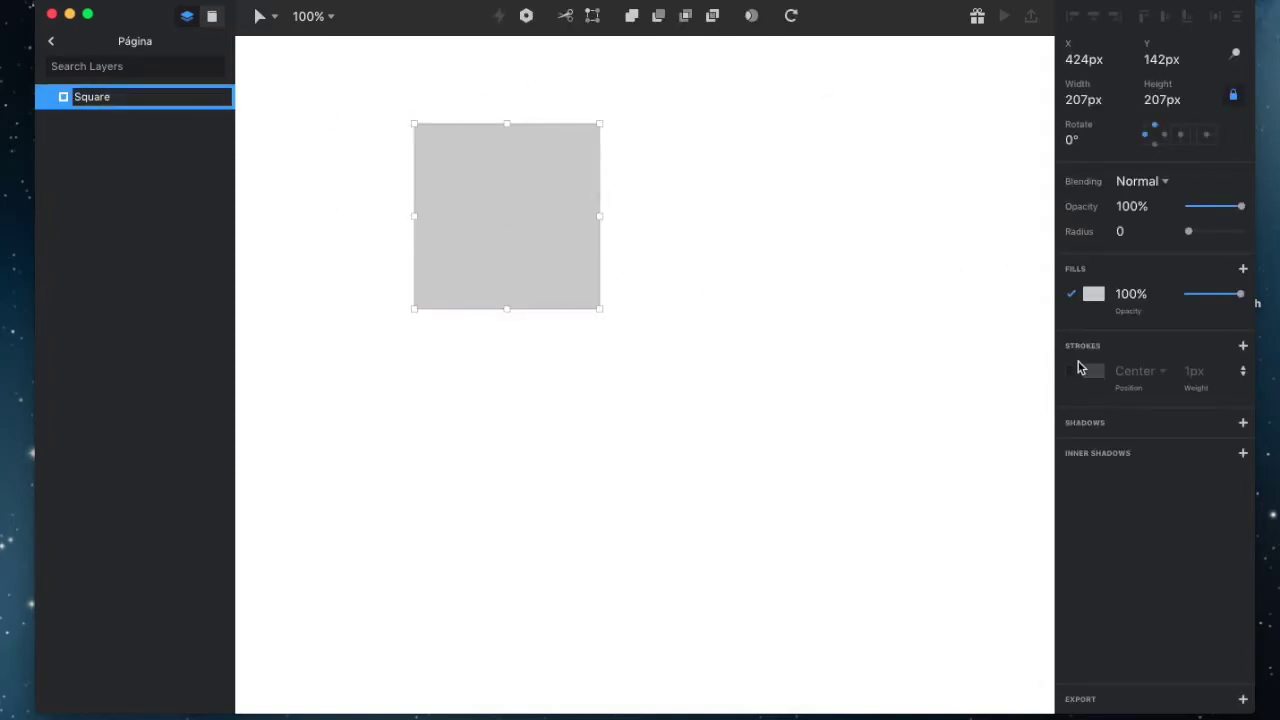
left_click(602, 340)
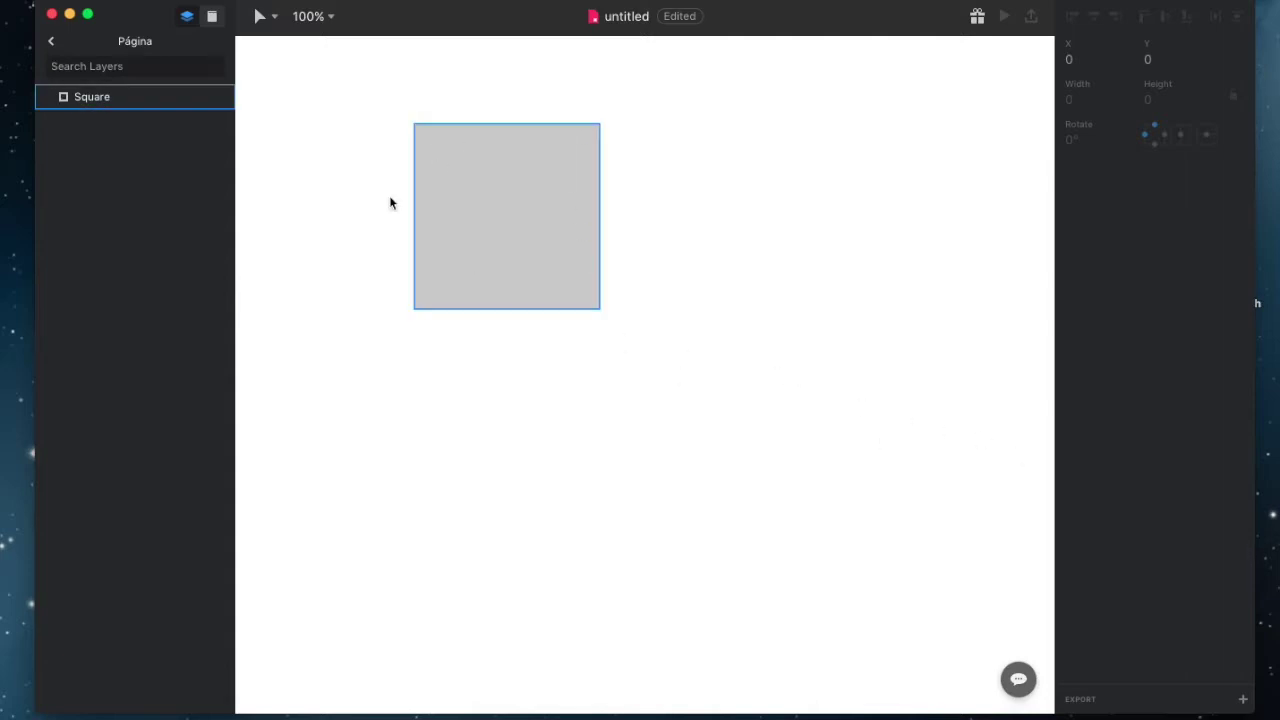
- Select the Square and toggle its border on and back off, leaving it borderless
left_click(592, 270)
left_click(679, 281)
left_click(444, 234)
left_click(691, 249)
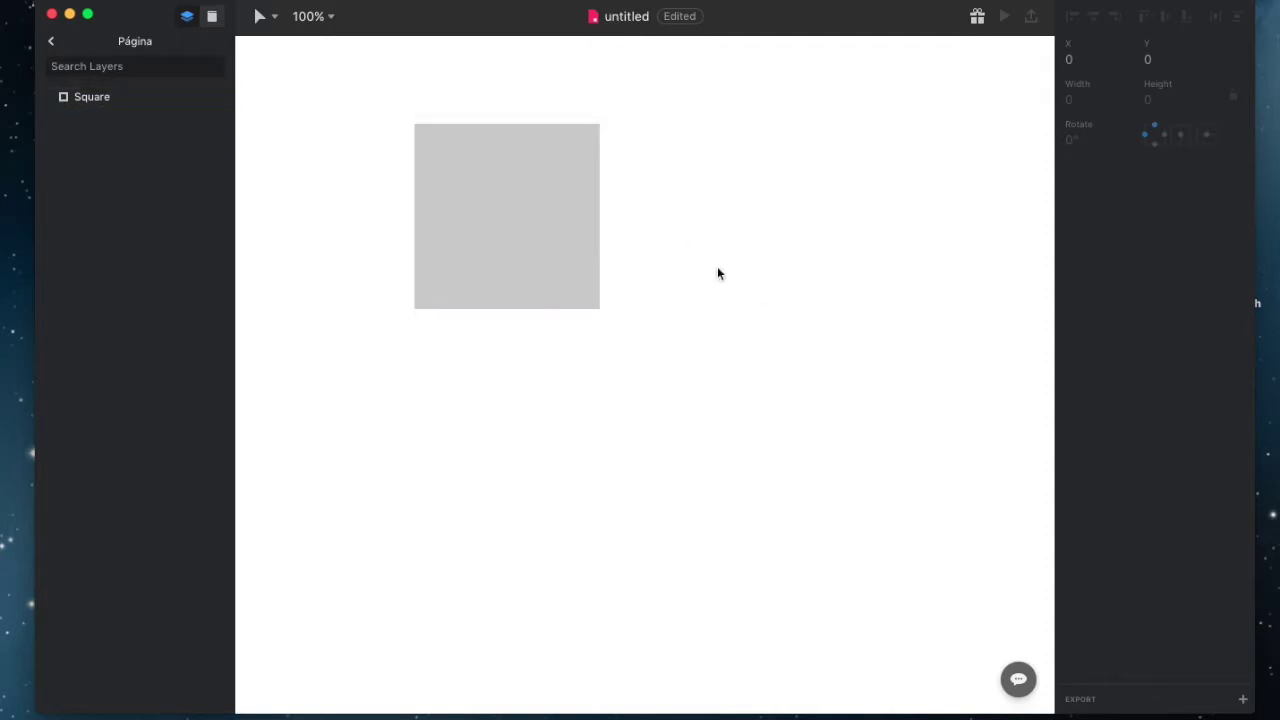
left_click(473, 220)
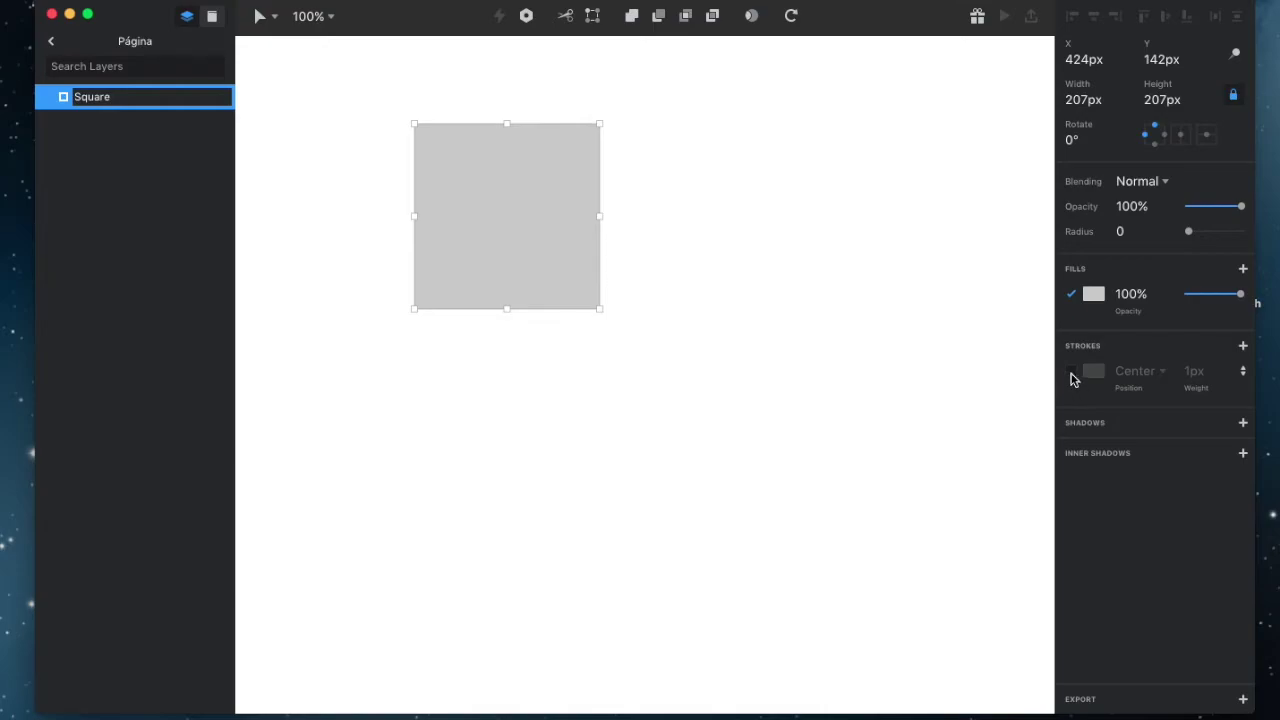
left_click(1071, 376)
left_click(613, 381)
left_click(488, 195)
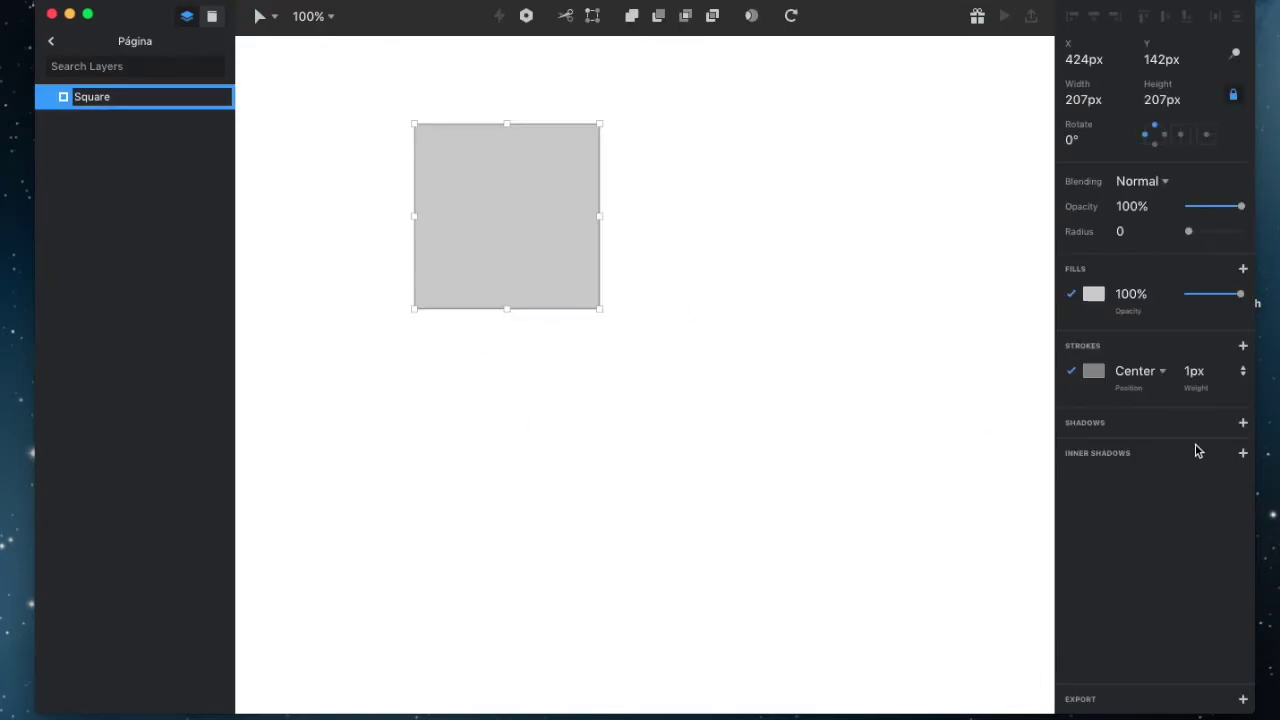
- Confirm the square's 207px width and drag it slightly up and to the left
left_click(1071, 371)
left_click(718, 420)
left_click(549, 271)
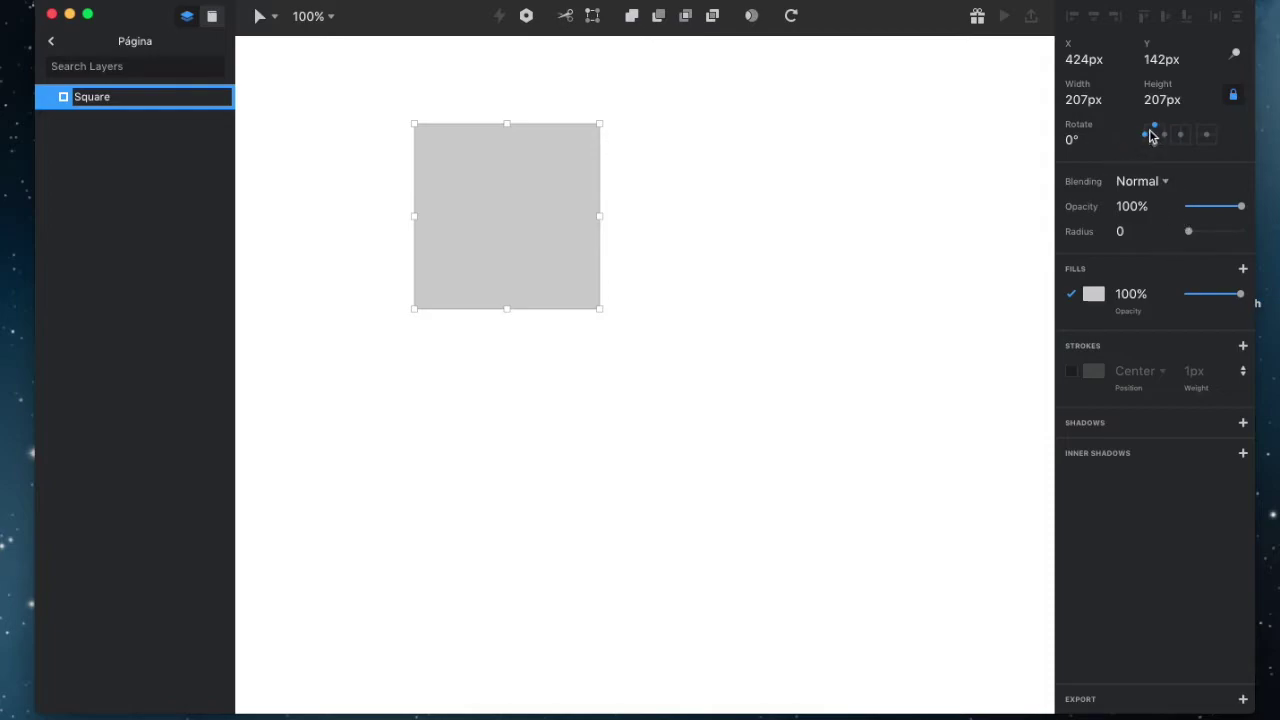
left_click(1097, 100)
key("Return")
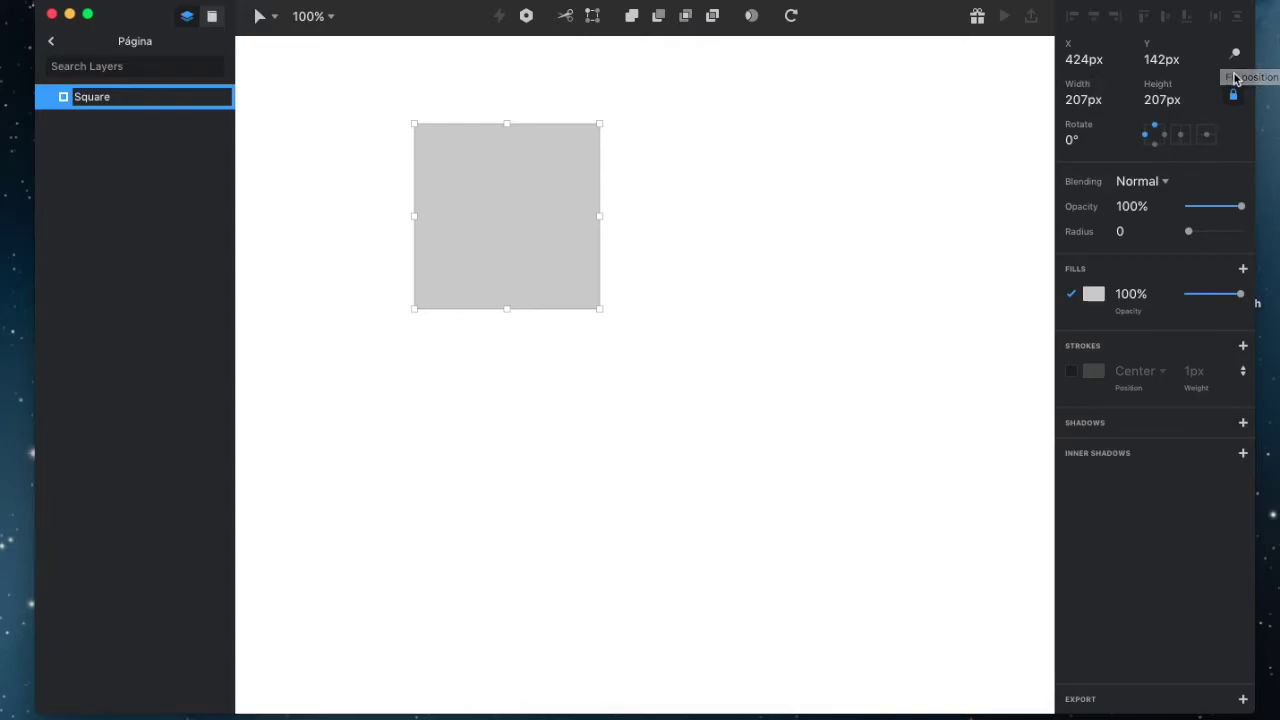
mouse_move(480, 250)
left_mouse_down()
mouse_move(538, 235)
mouse_move(381, 245)
left_mouse_up()
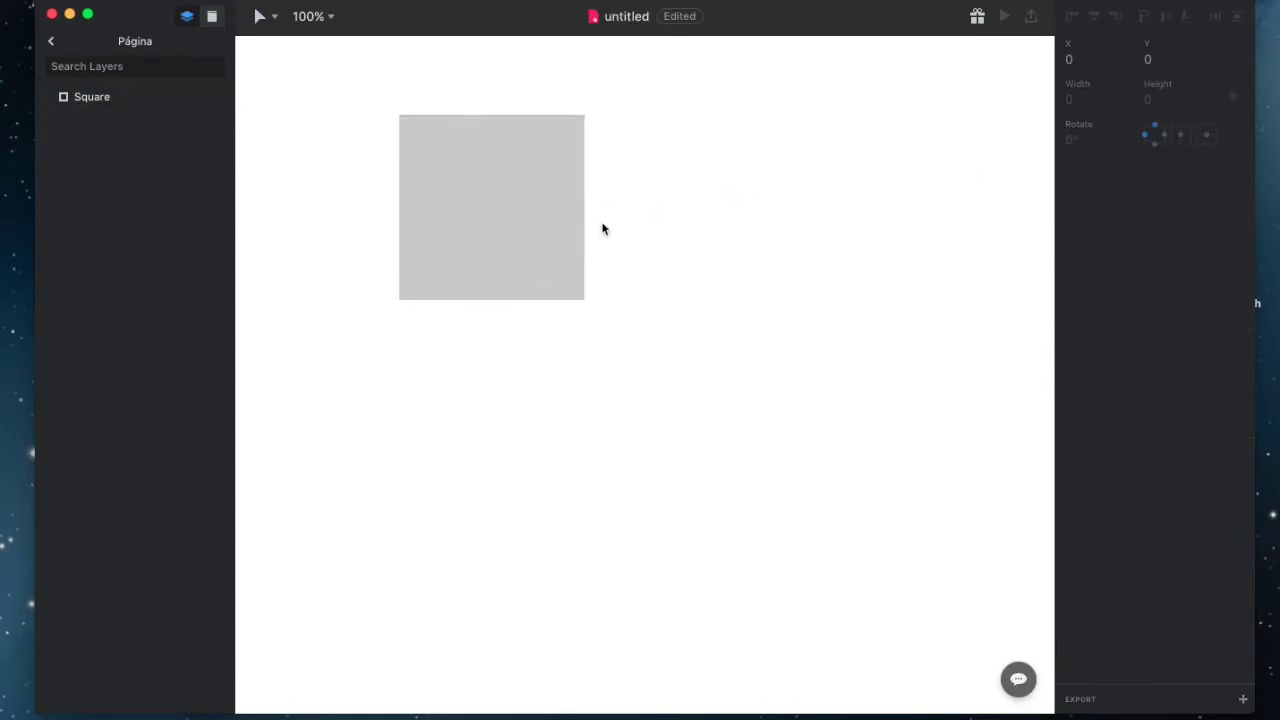
key("ctrl+a")
- Resize the Square from its corner to 263×207 px and lock its width-height proportions
left_click(1234, 97)
left_click(1085, 100)
left_click(1189, 97)
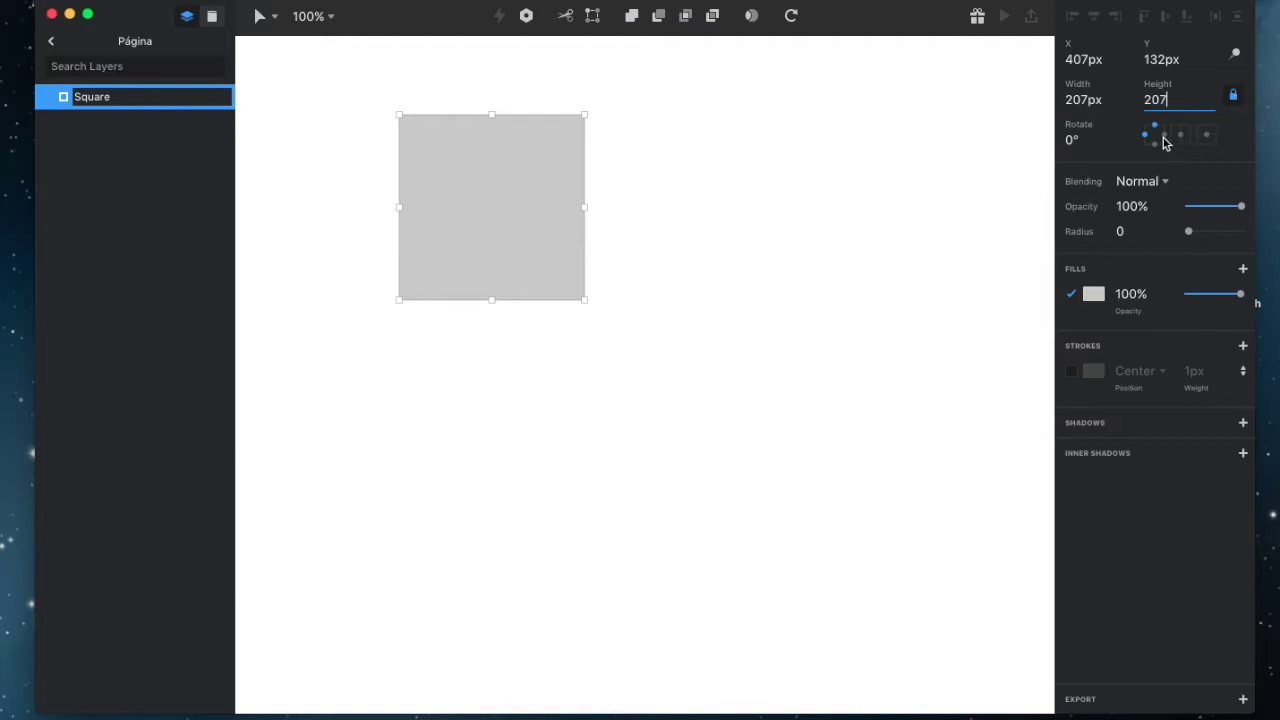
mouse_move(584, 299)
left_mouse_down()
mouse_move(369, 280)
mouse_move(855, 628)
left_mouse_up()
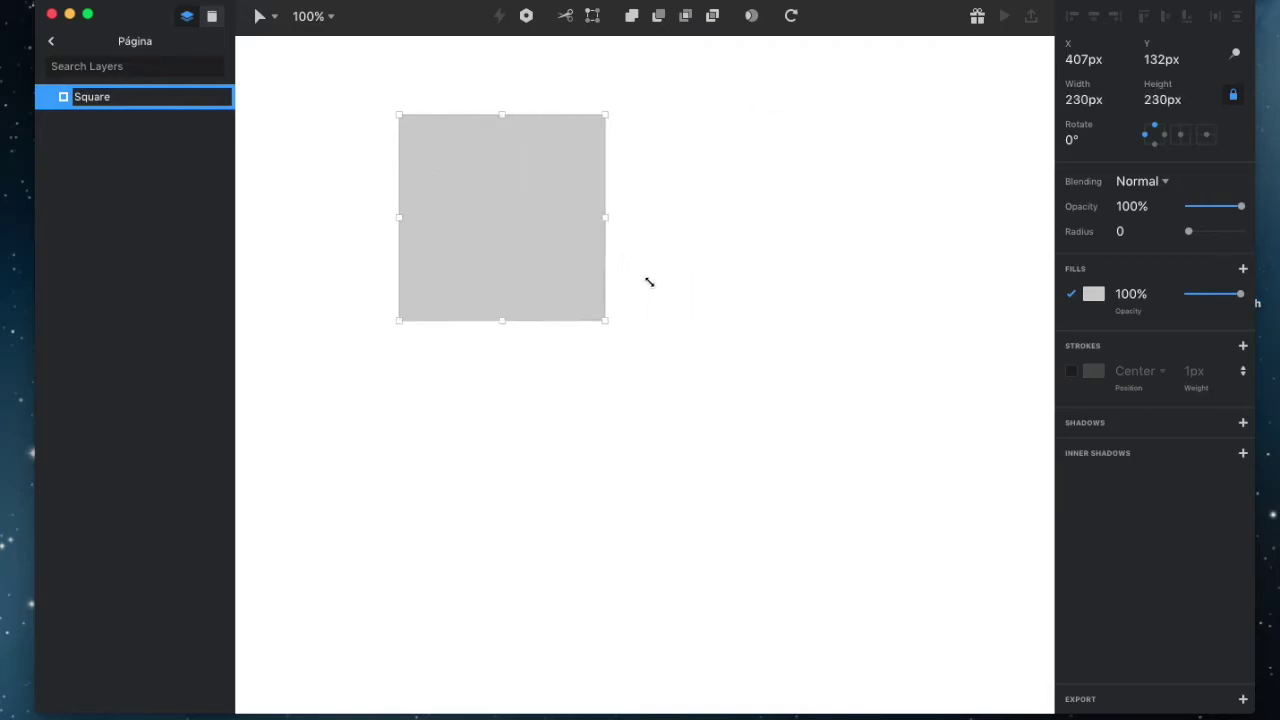
left_click_drag(855, 628, 640, 276)
left_click(888, 217)
left_click(621, 170)
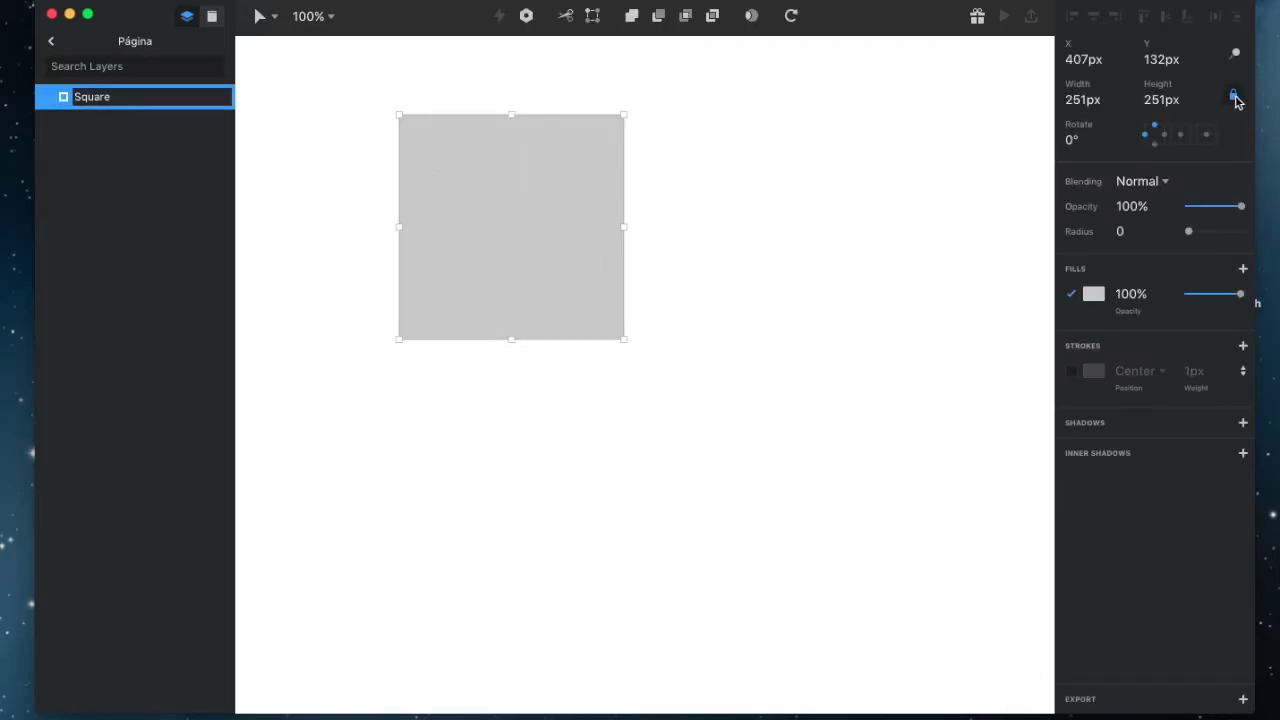
left_click_drag(624, 340, 635, 299)
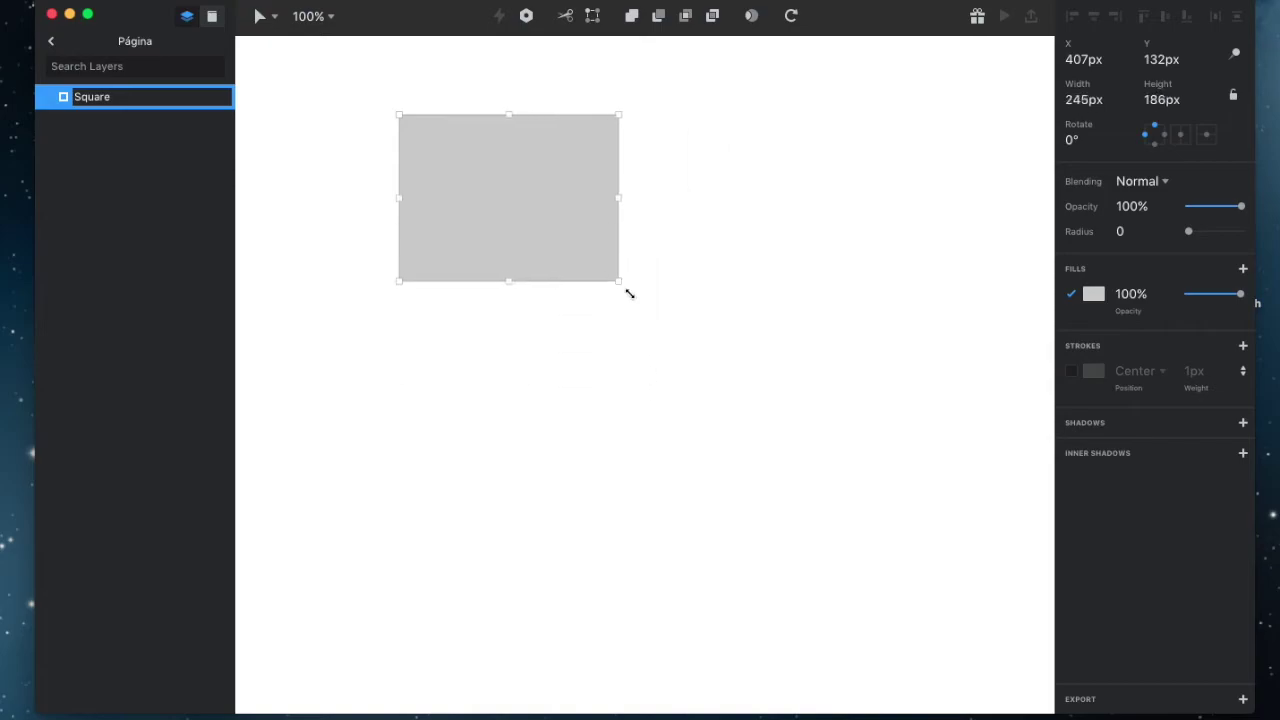
left_click(1235, 96)
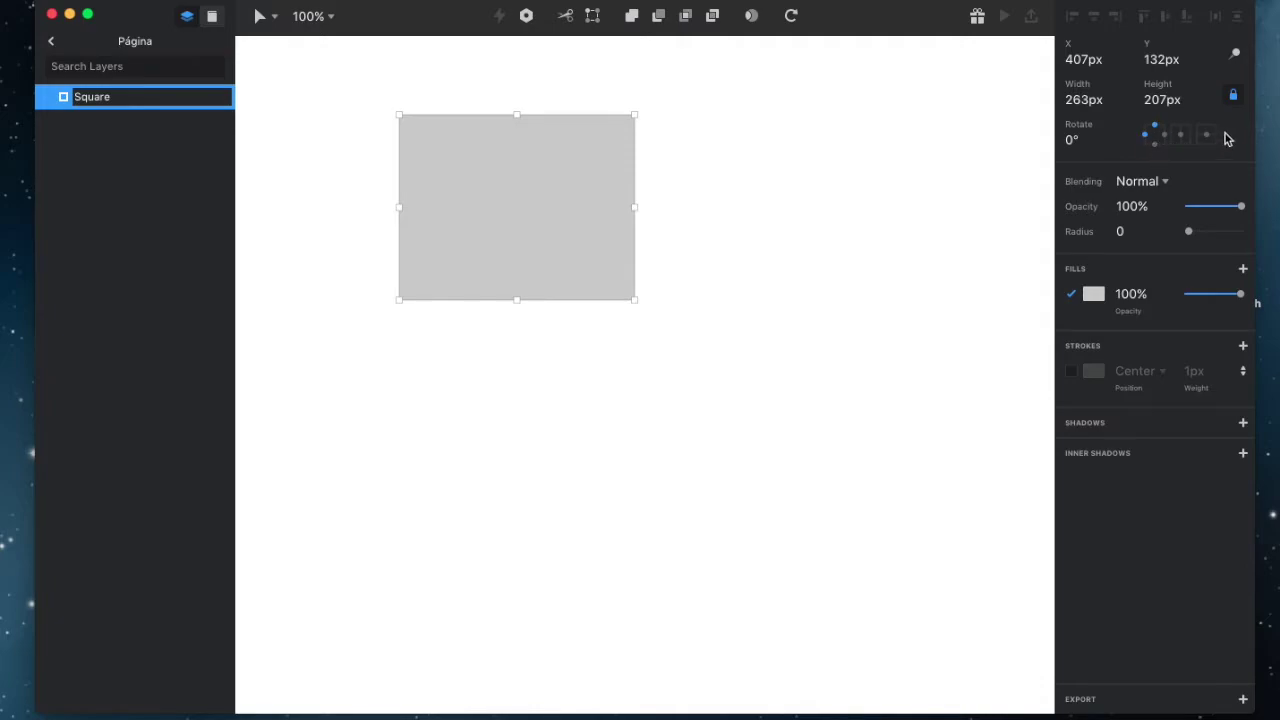
left_click(1155, 129)
left_click(284, 210)
left_click(620, 215)
left_click(329, 209)
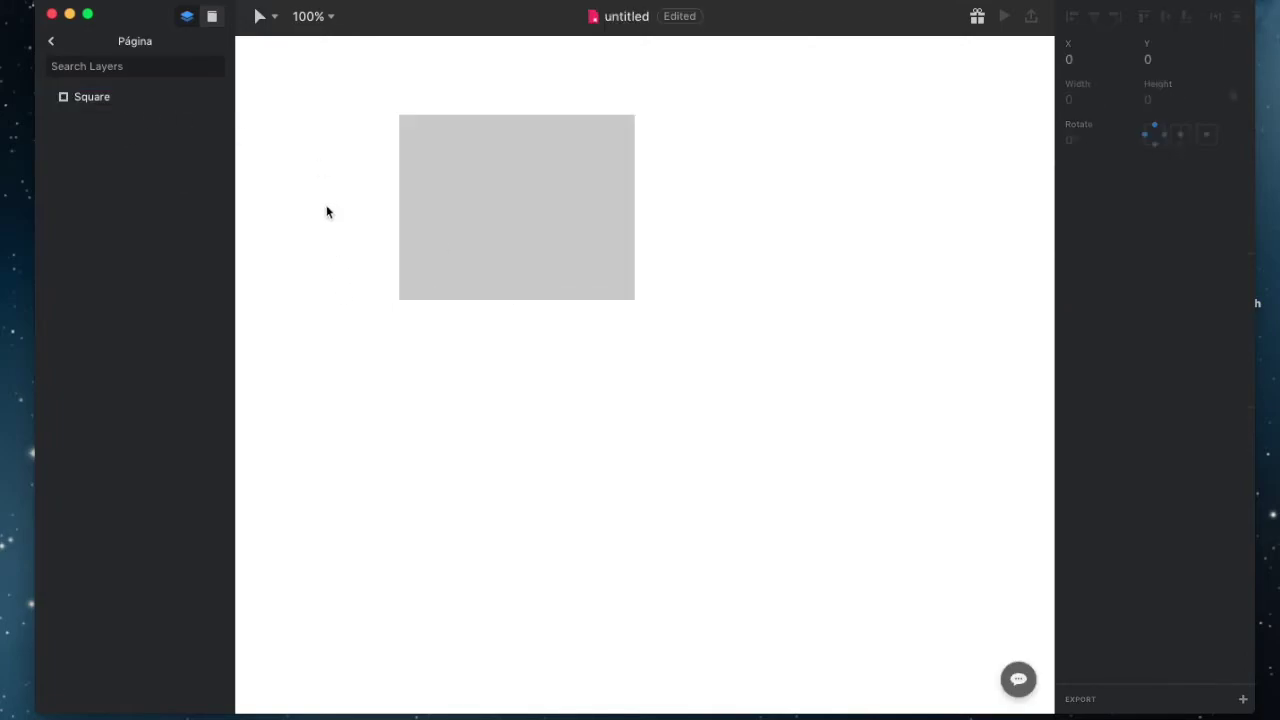
left_click(517, 146)
left_click(381, 264)
left_click(128, 103)
left_click(323, 403)
left_click(497, 223)
left_click(320, 170)
left_click(500, 252)
key("Escape")
left_click(538, 176)
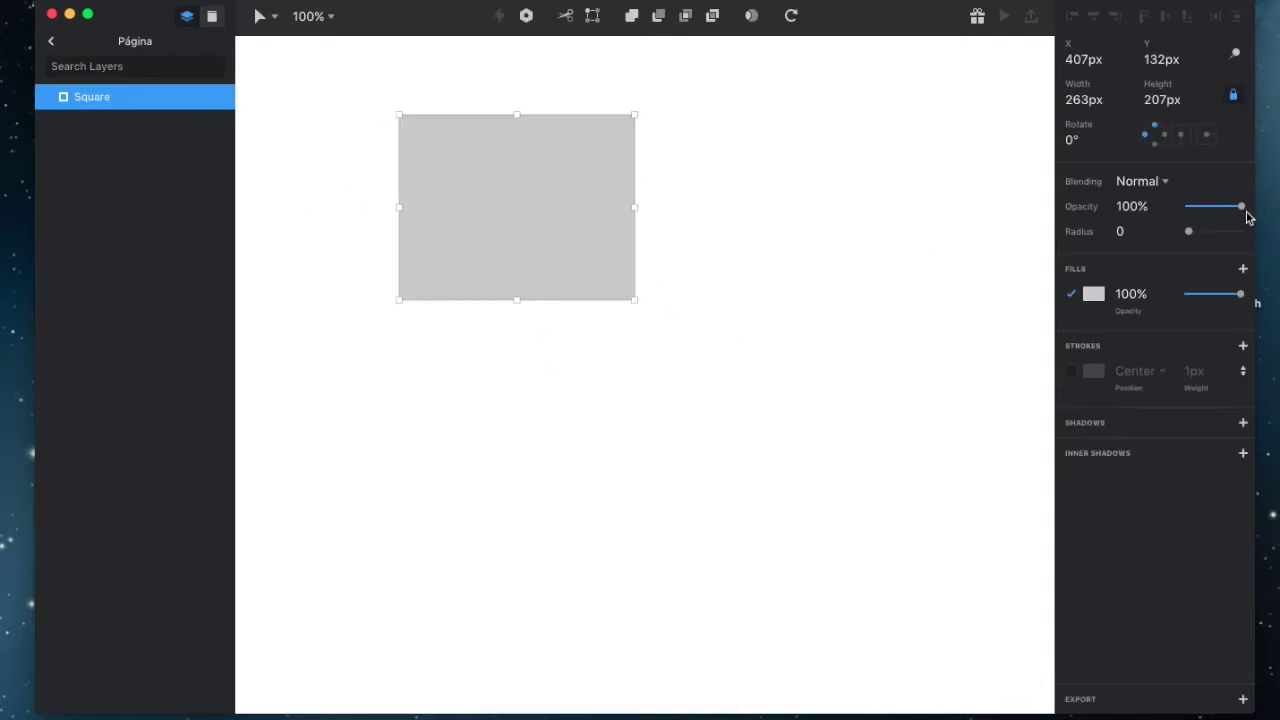
left_click(1164, 183)
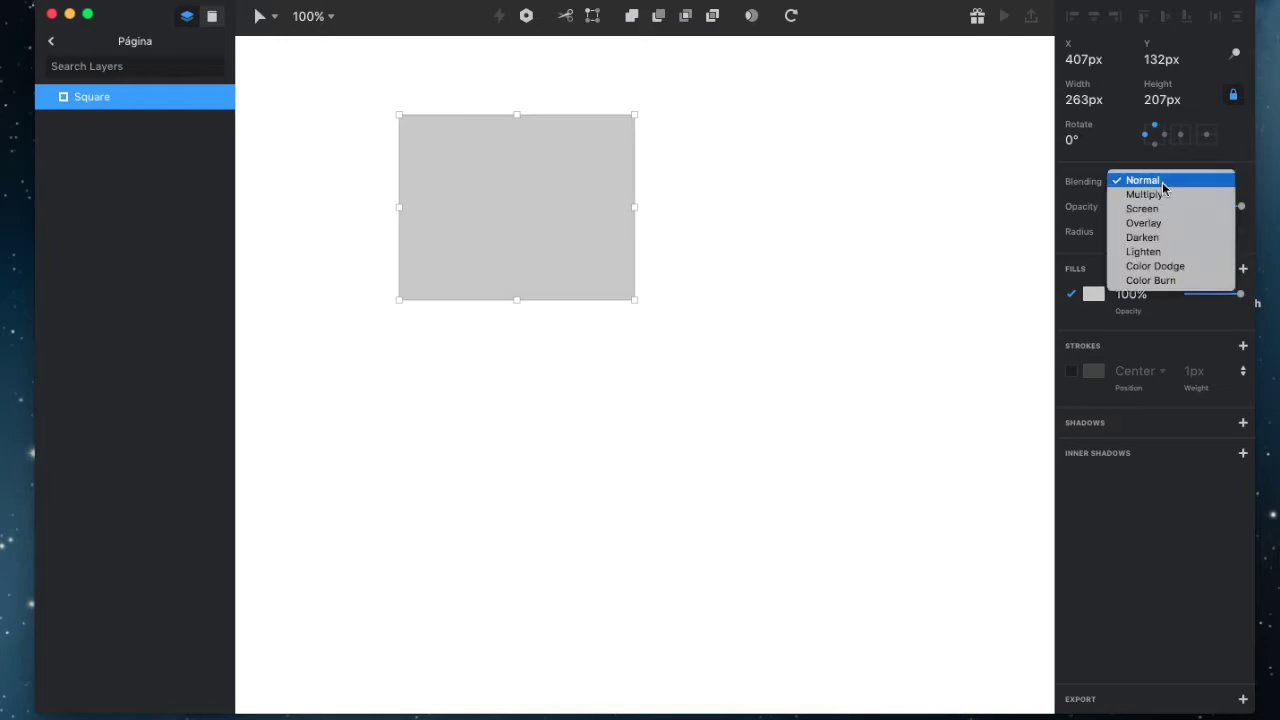
left_click(749, 263)
left_click(700, 255)
left_click(628, 257)
mouse_move(1190, 231)
left_mouse_down()
mouse_move(1223, 238)
mouse_move(1186, 231)
left_mouse_up()
left_click(741, 316)
key("super+a")
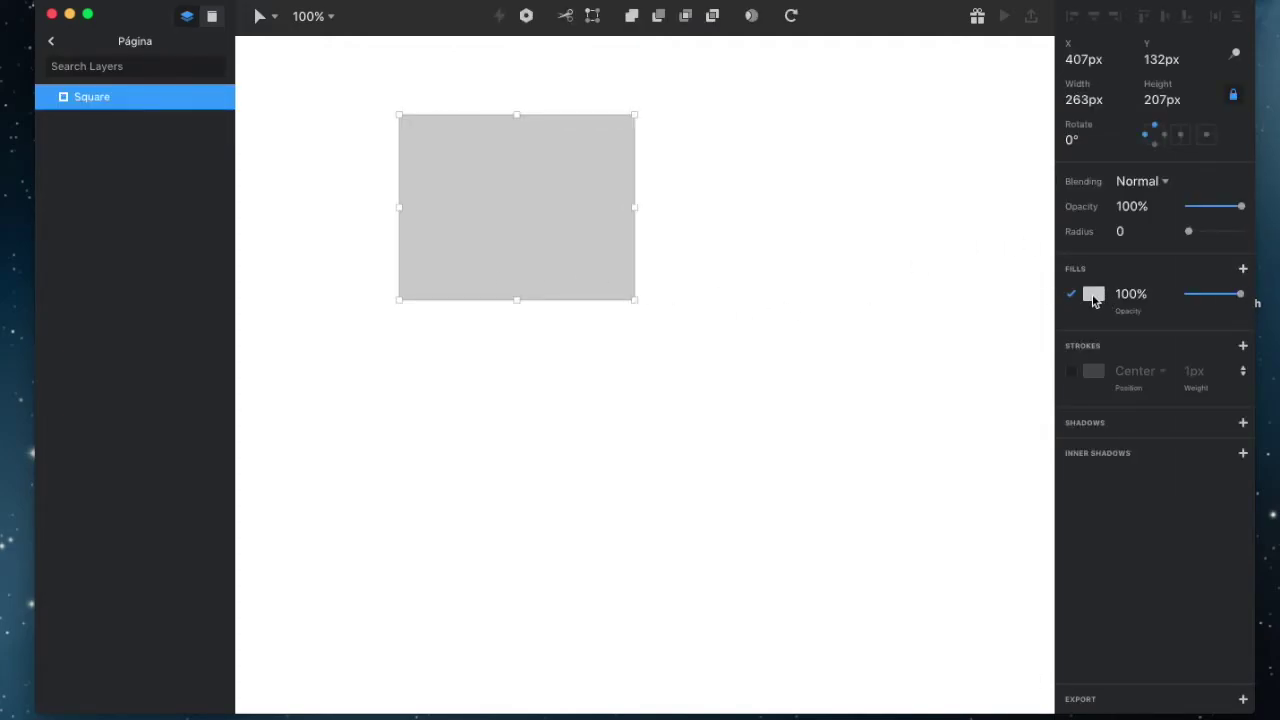
left_click(1162, 320)
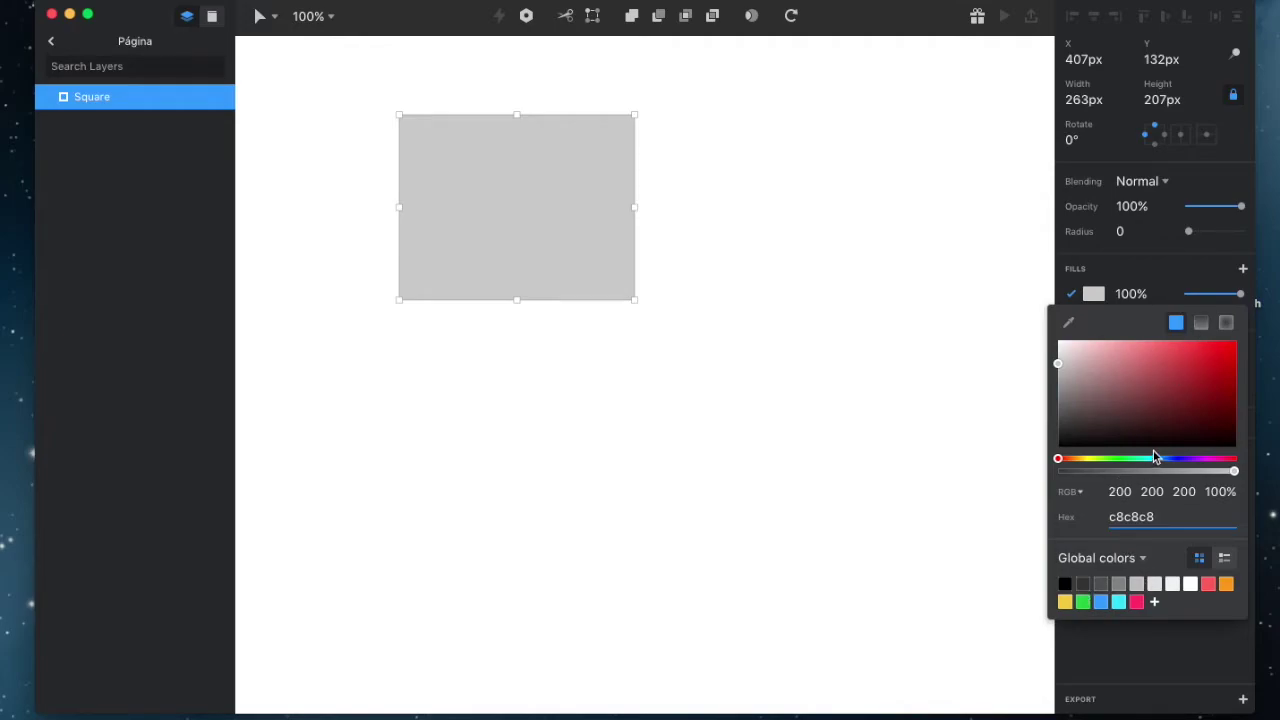
- Add the grey c8c8c8 to the global colours, trying both list and swatch views
left_click(1225, 560)
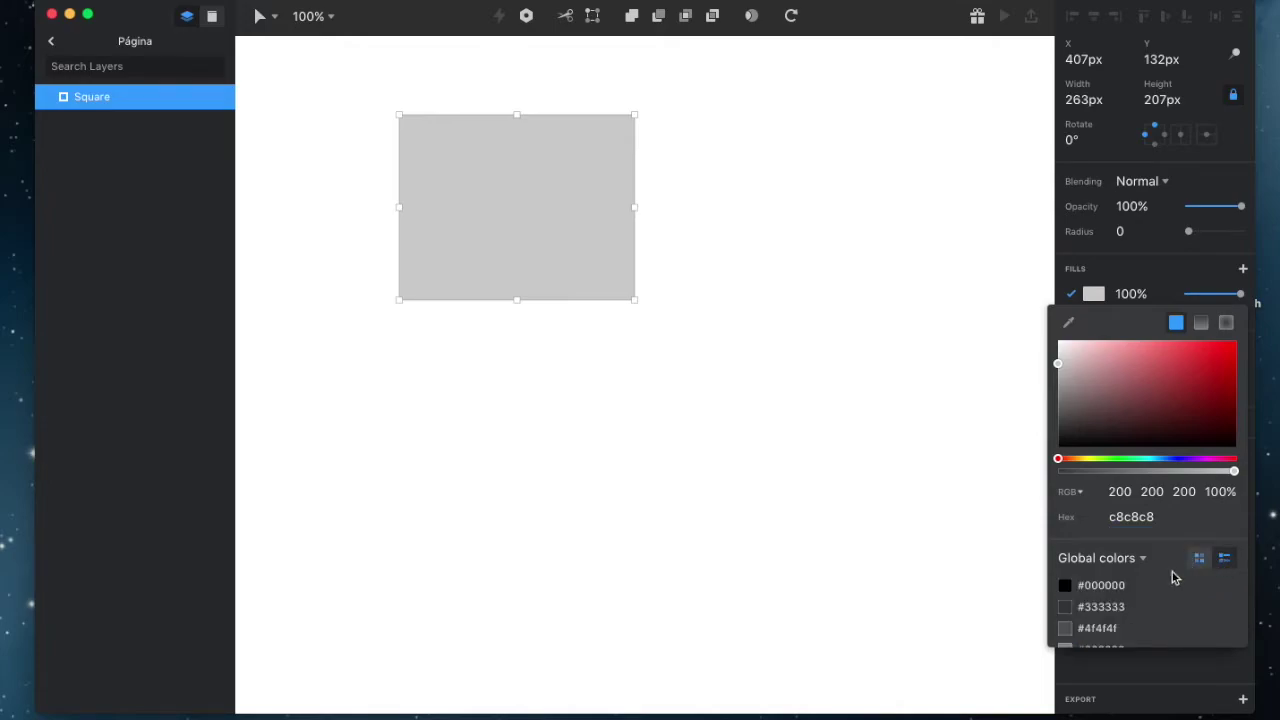
scroll(1137, 598, "down", 5)
scroll(1138, 599, "up", 5)
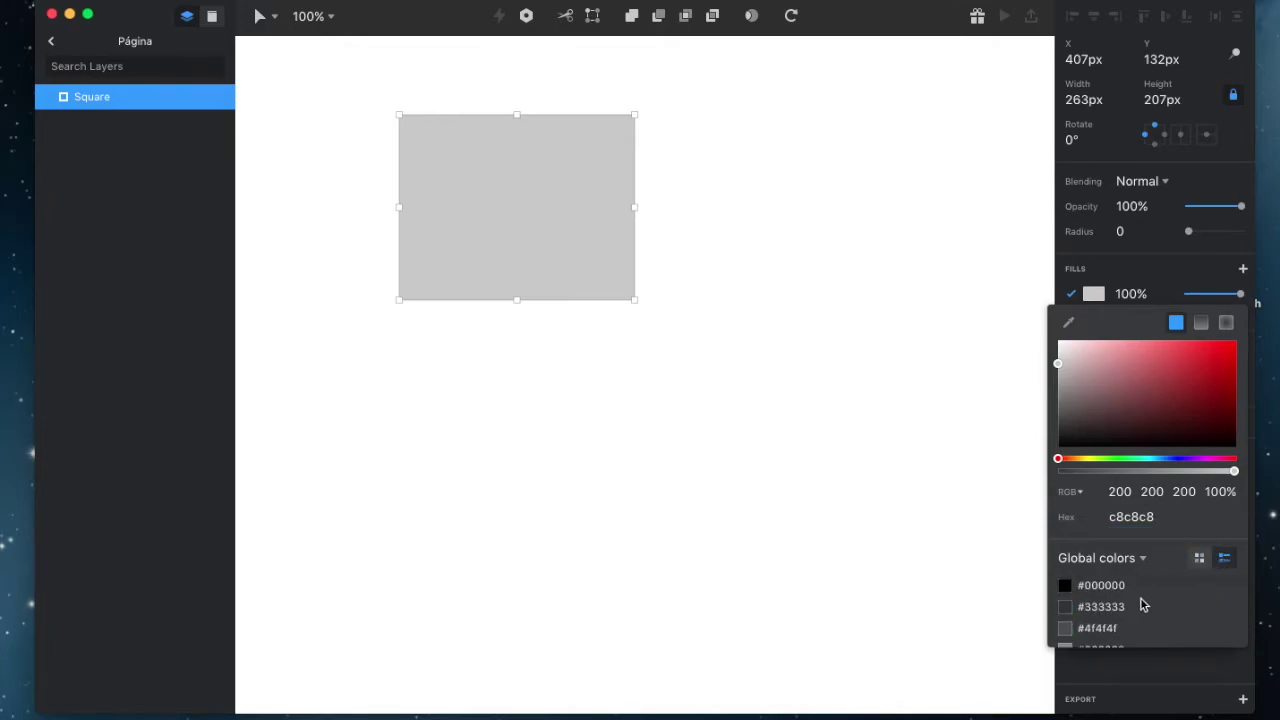
left_click(1200, 558)
left_click(1224, 558)
scroll(1100, 596, "down", 5)
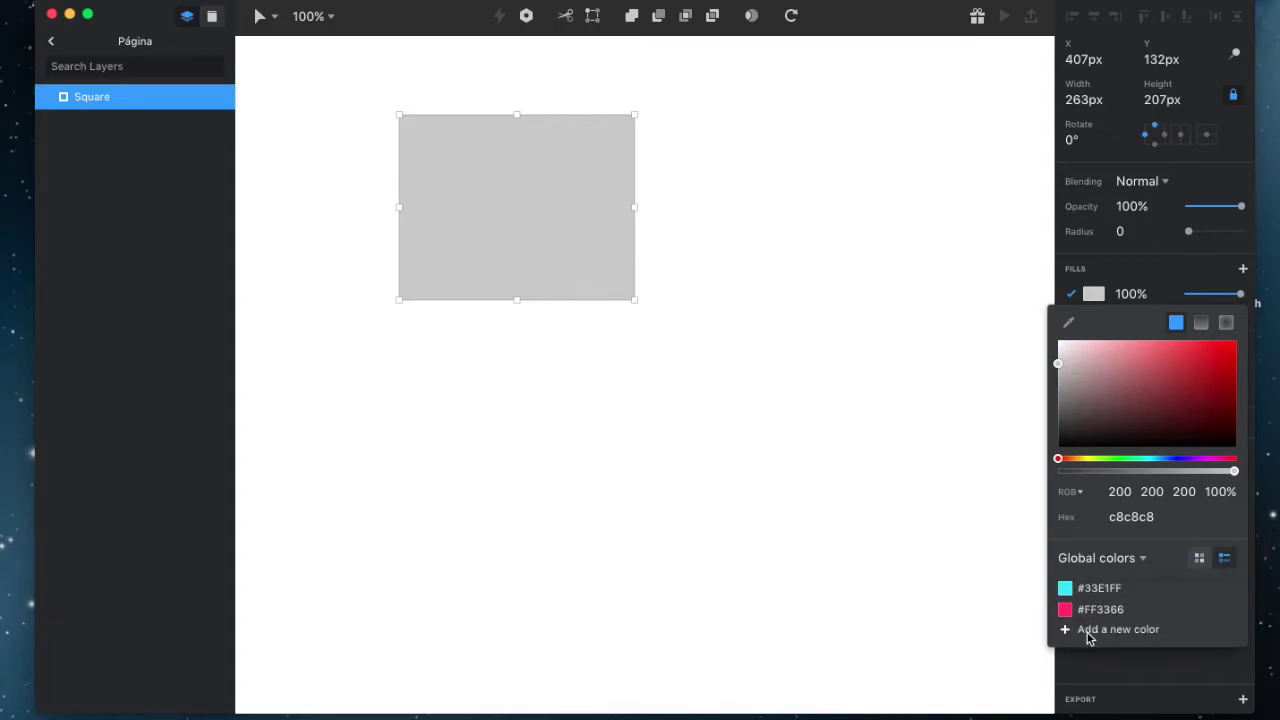
scroll(1110, 636, "up", 5)
scroll(1093, 640, "down", 5)
left_click(1100, 630)
scroll(1128, 632, "up", 1)
scroll(1128, 632, "up", 5)
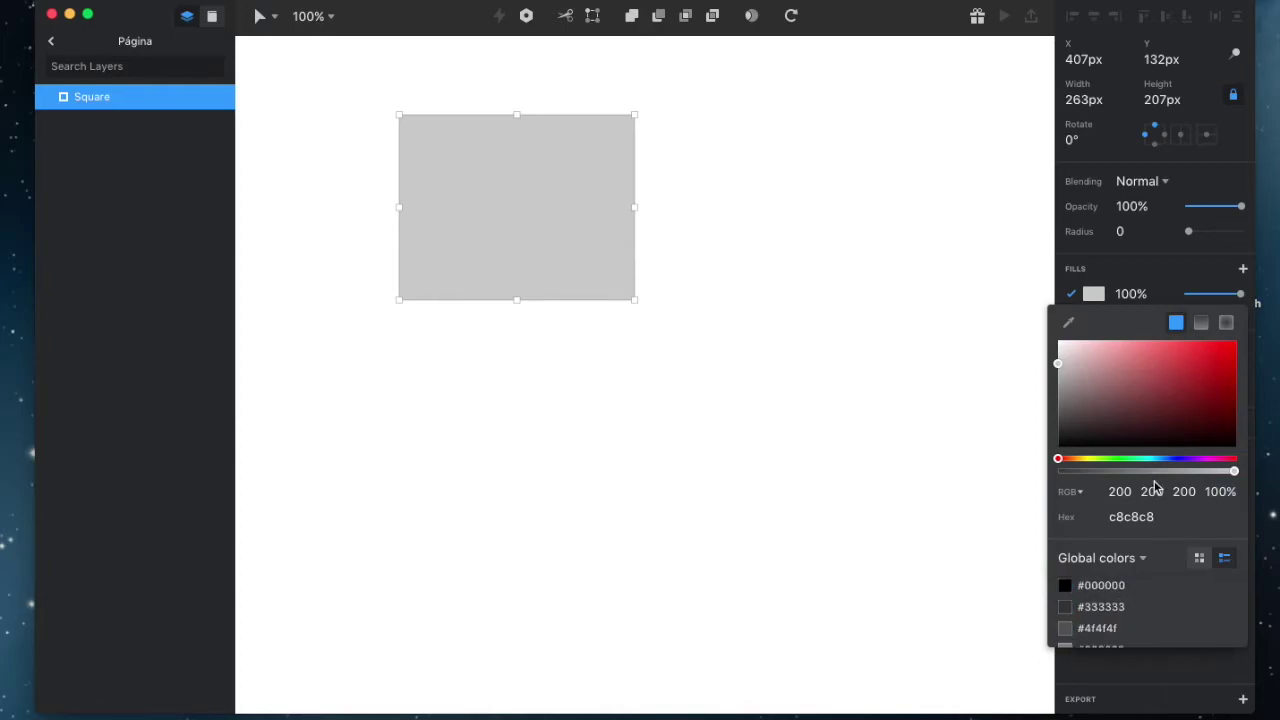
left_click(1200, 559)
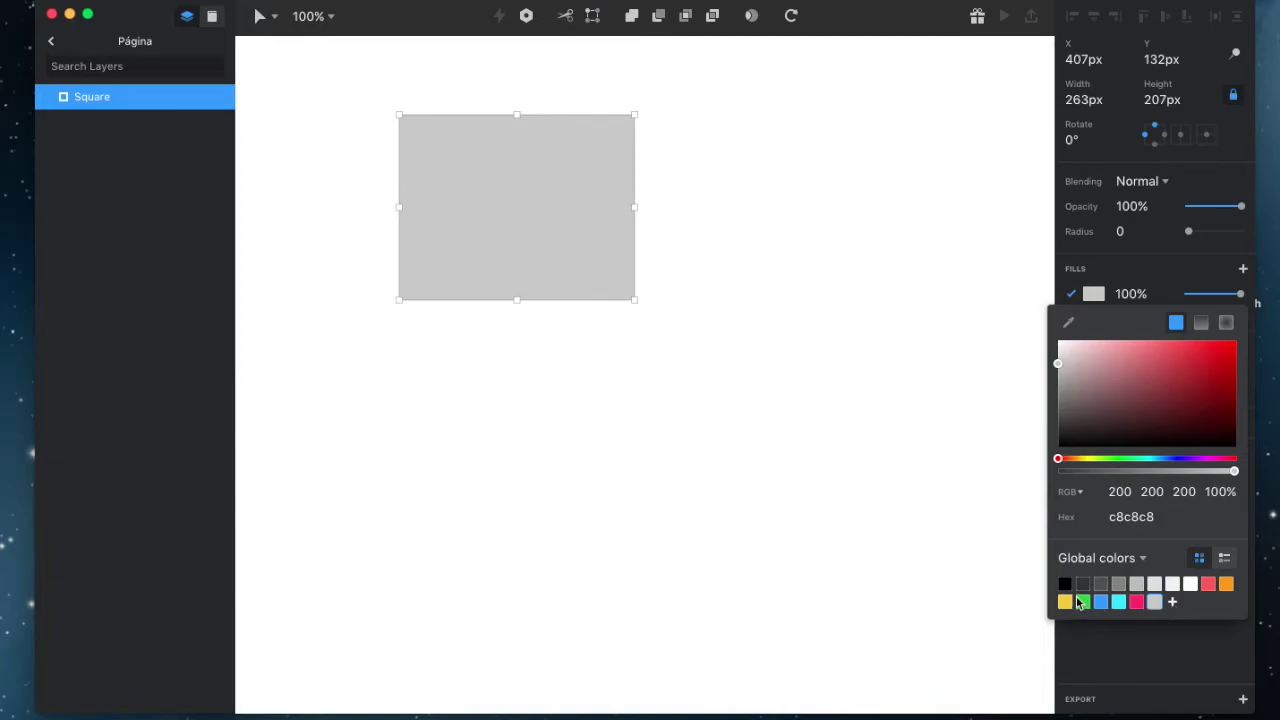
- Keep the fill solid after trying gradients, sampling the canvas grey with the eyedropper
left_click(1205, 327)
left_click(1226, 323)
left_click(1176, 326)
left_click(1069, 324)
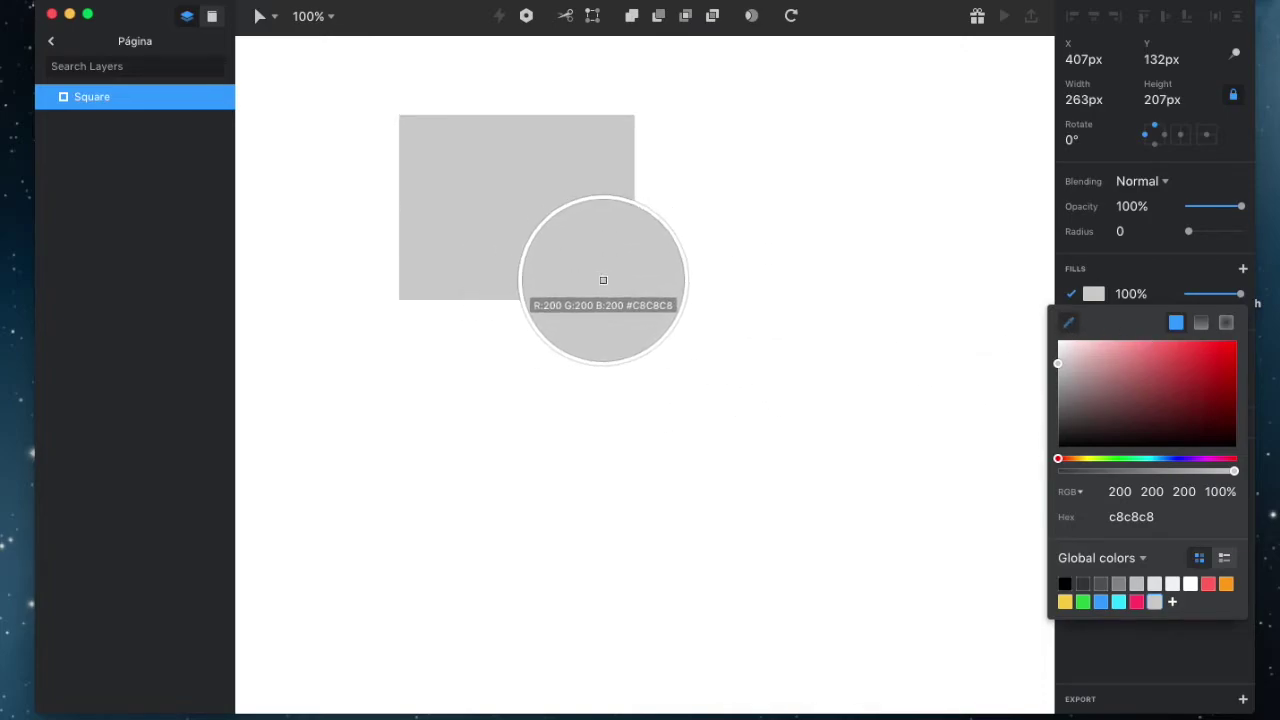
left_click(603, 280)
left_click(865, 335)
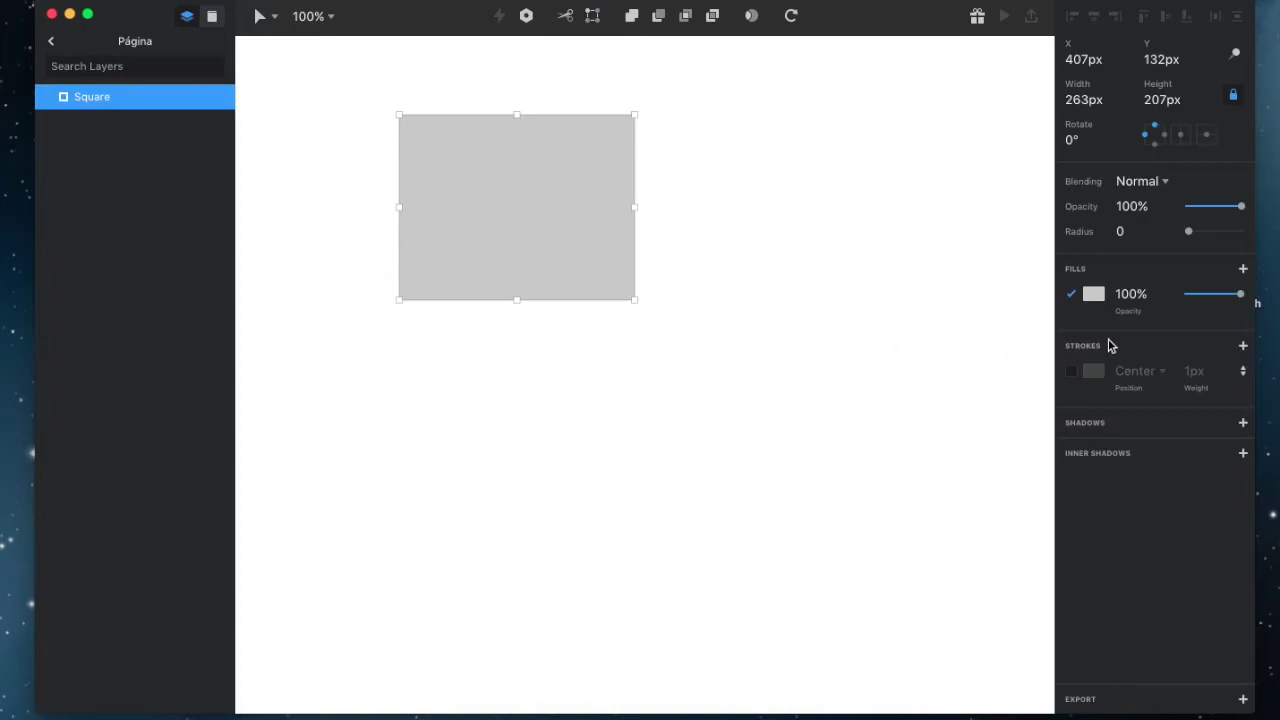
left_click(1093, 294)
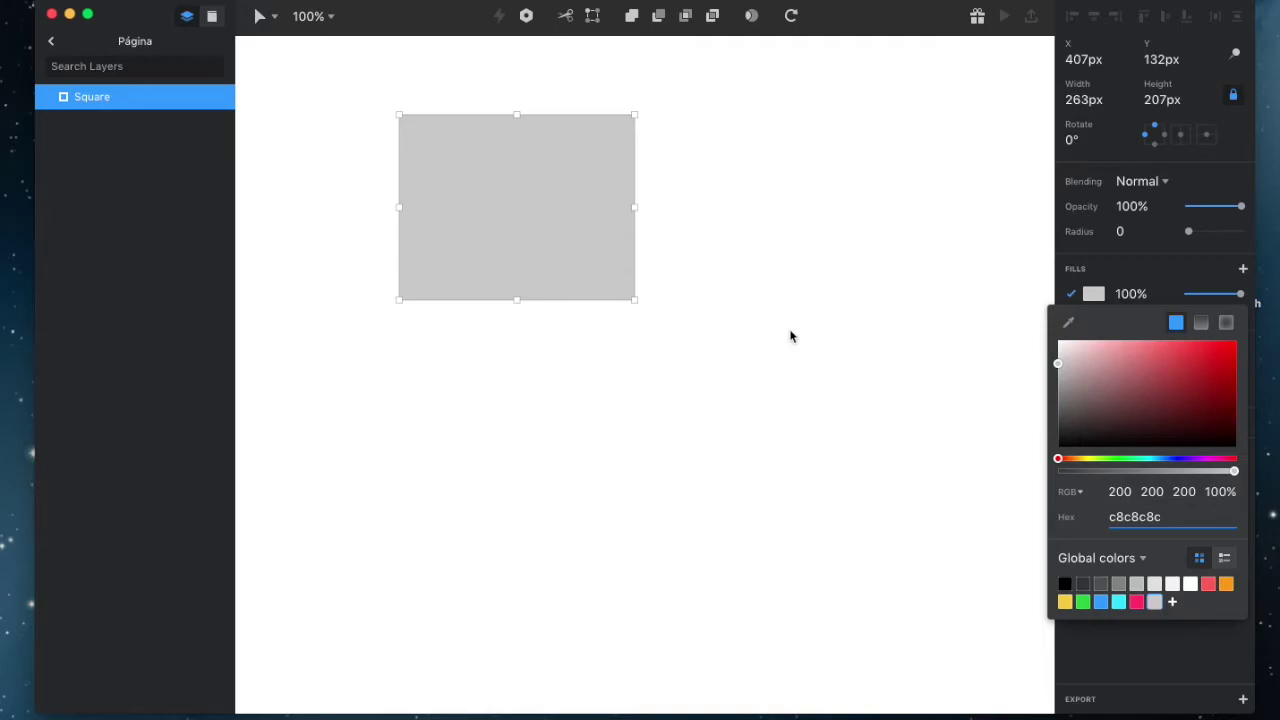
- Give the rectangle a 1px centred border
left_click(790, 336)
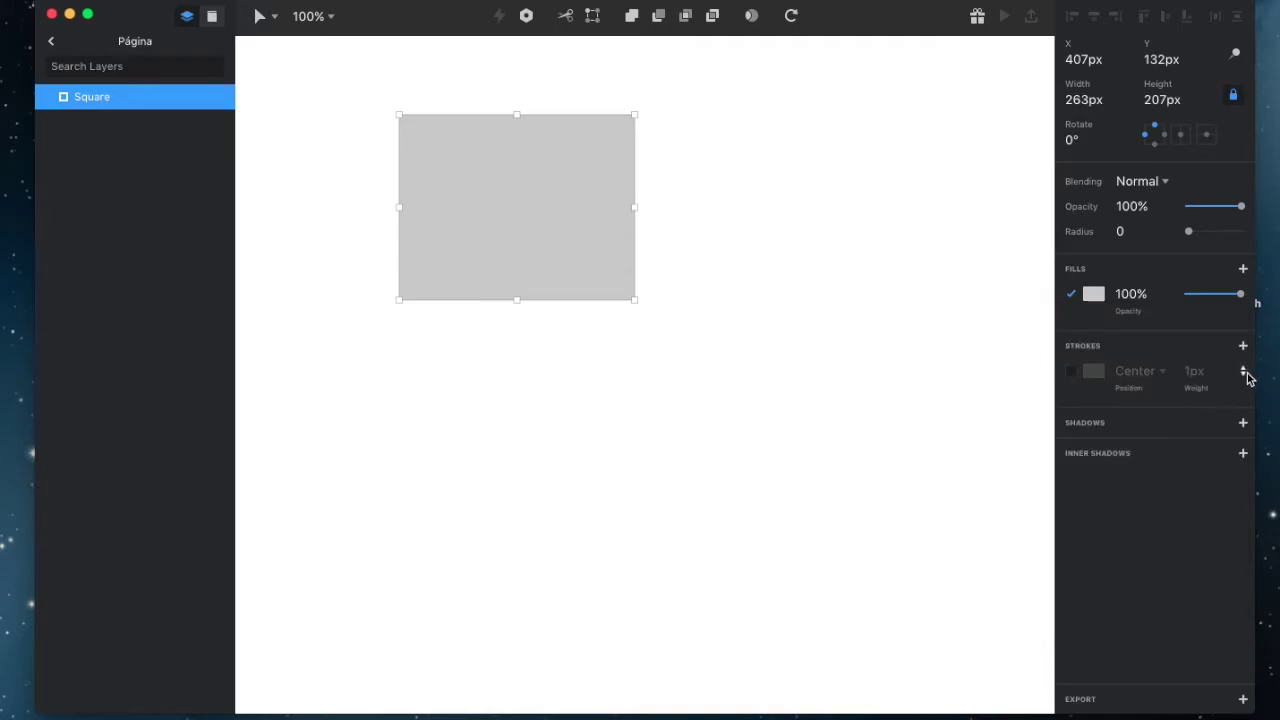
left_click(1072, 371)
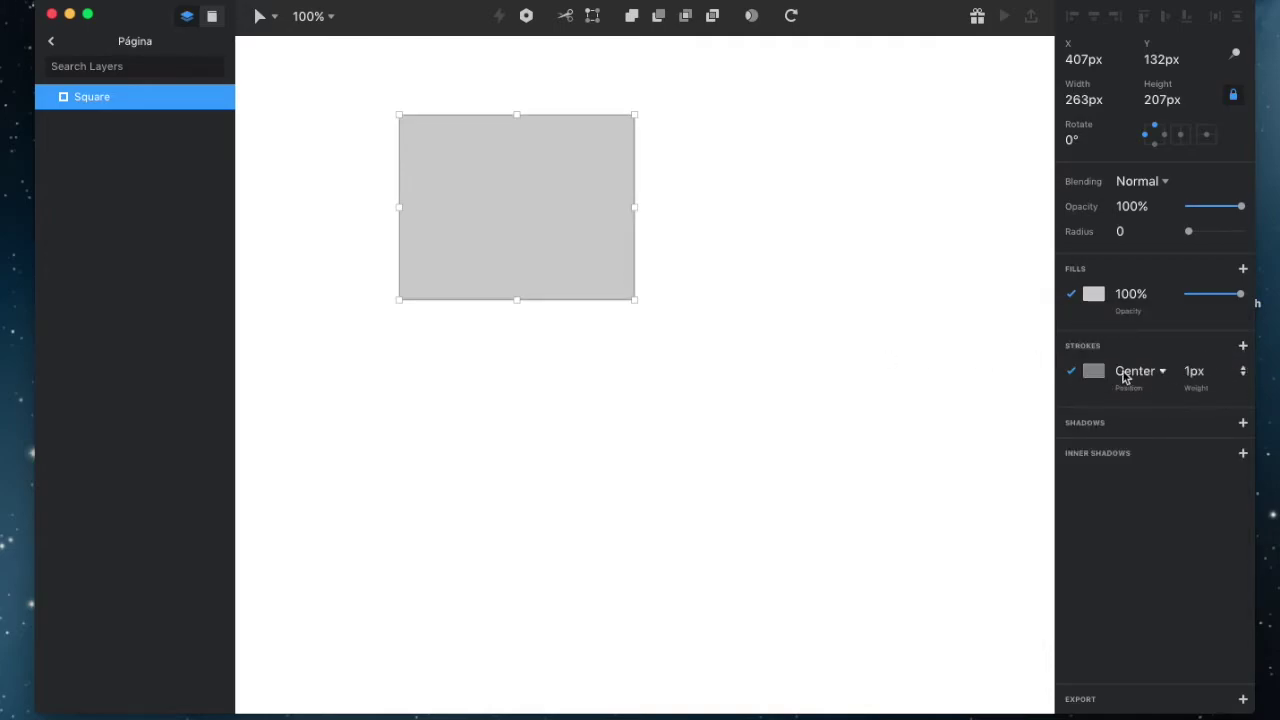
left_click(1095, 372)
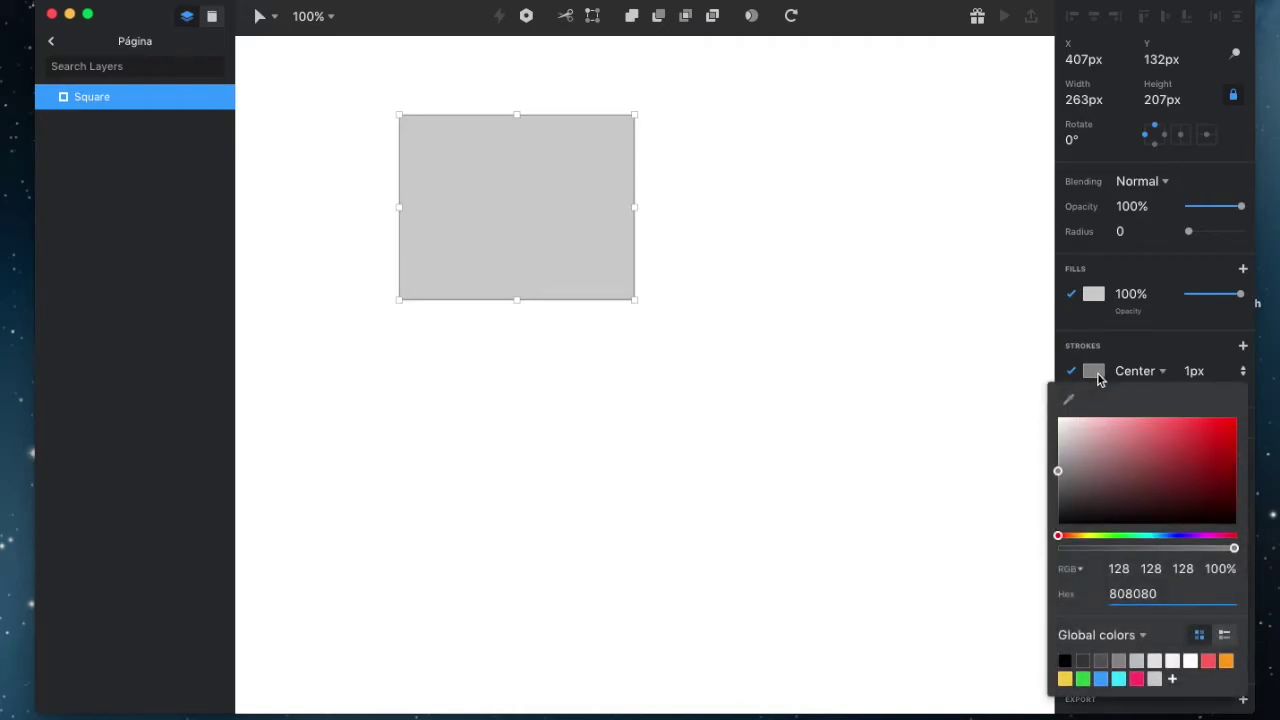
left_click(1098, 377)
left_click(1152, 372)
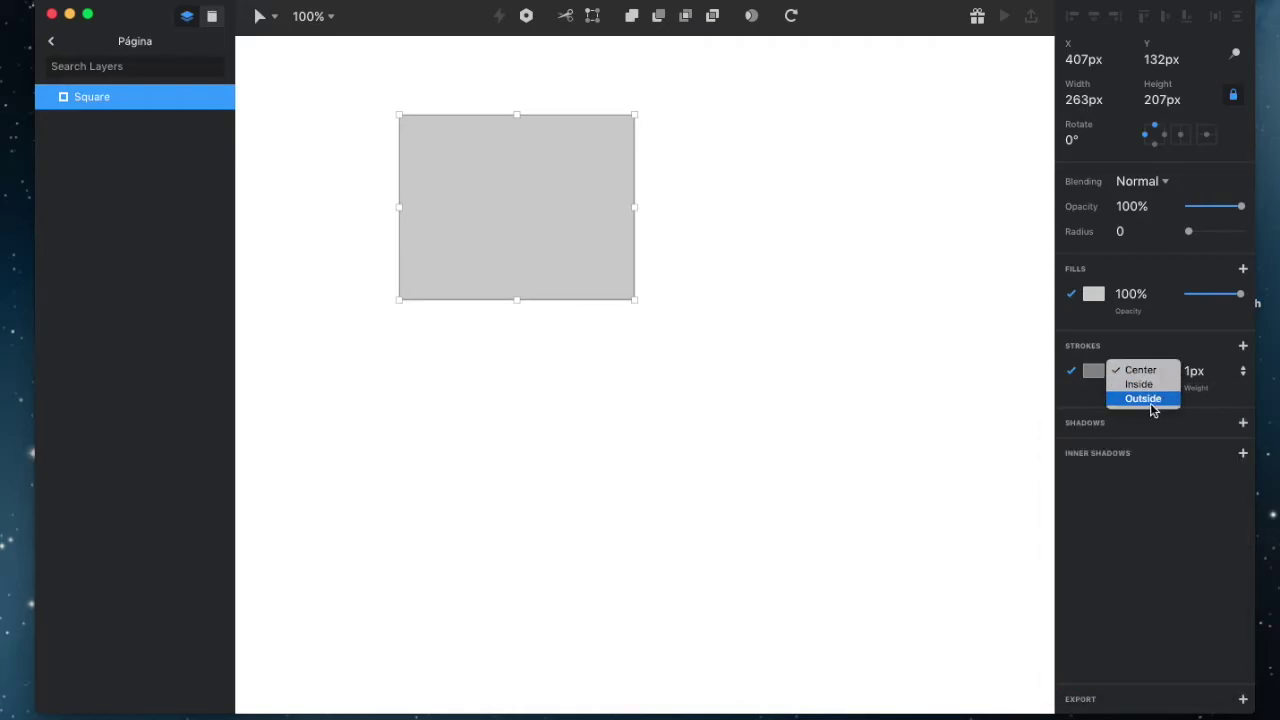
left_click(1212, 375)
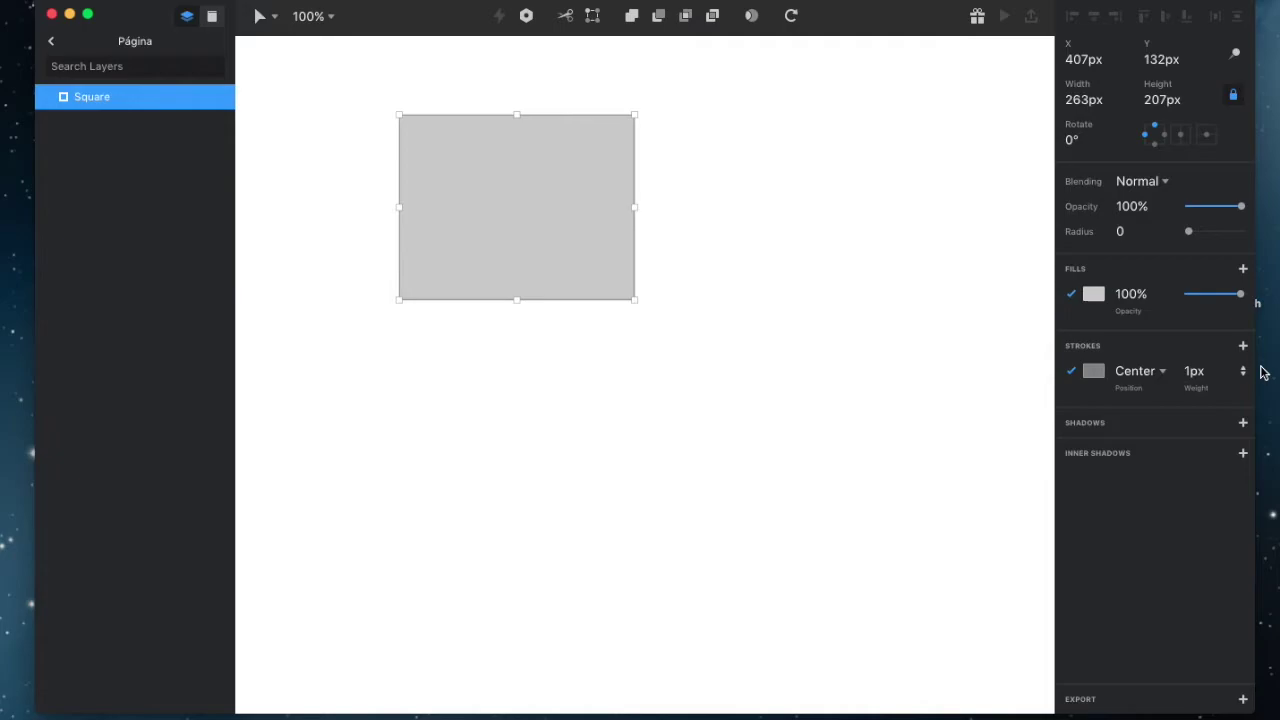
- Add a drop shadow and an inner shadow, disabling a second inner shadow
left_click(1118, 428)
left_click(1131, 499)
left_click(1131, 499)
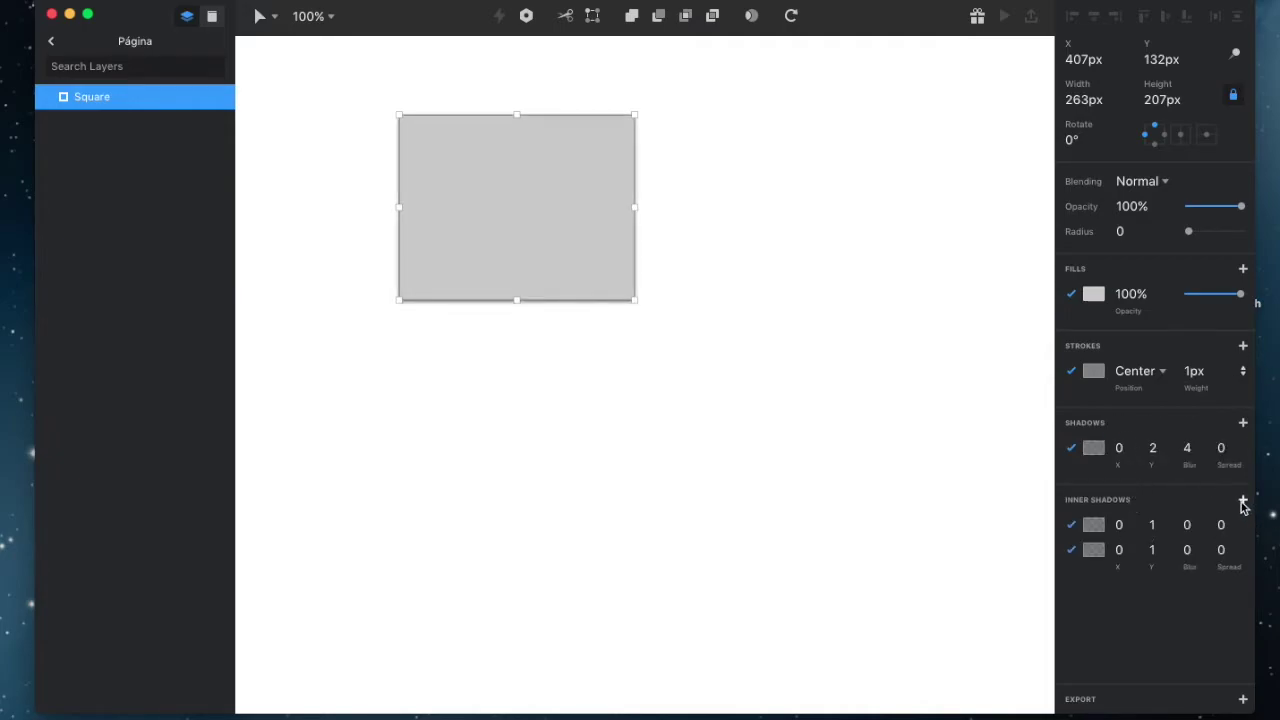
left_click(1071, 550)
- Add a 1x JPG export setting for the rectangle and deselect it
left_click(1082, 705)
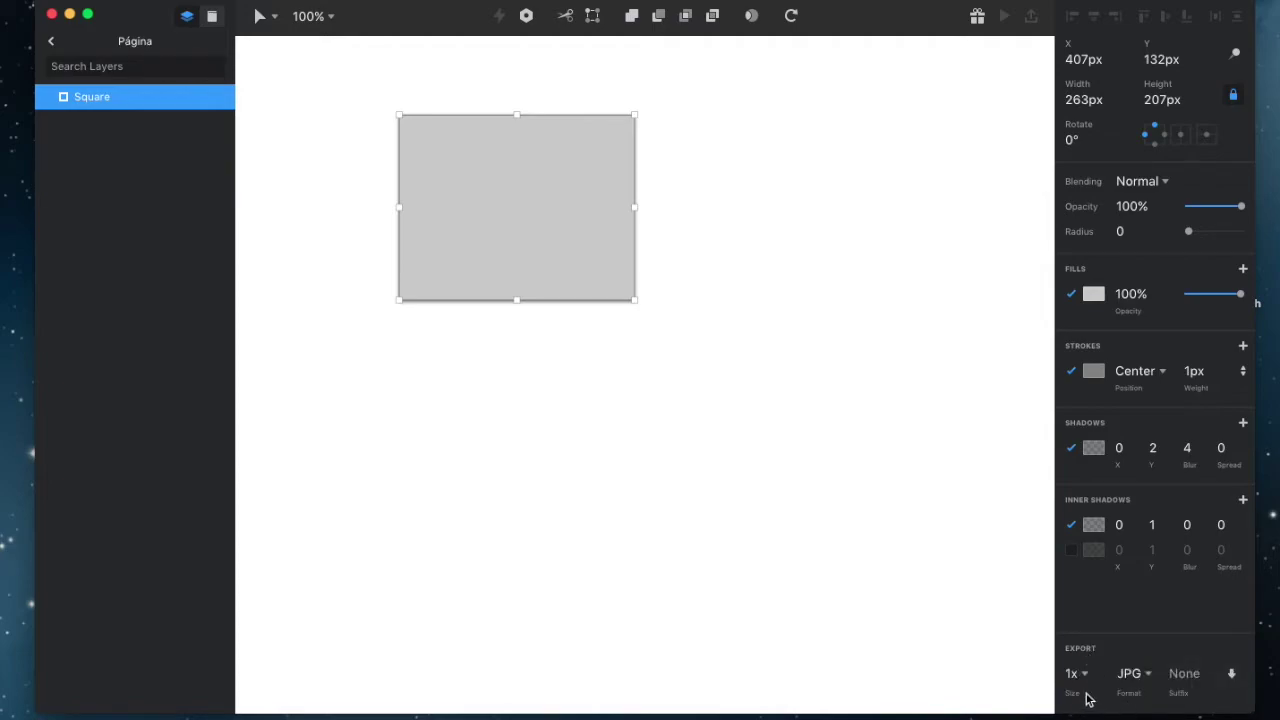
left_click(1080, 675)
left_click(1204, 648)
left_click(872, 538)
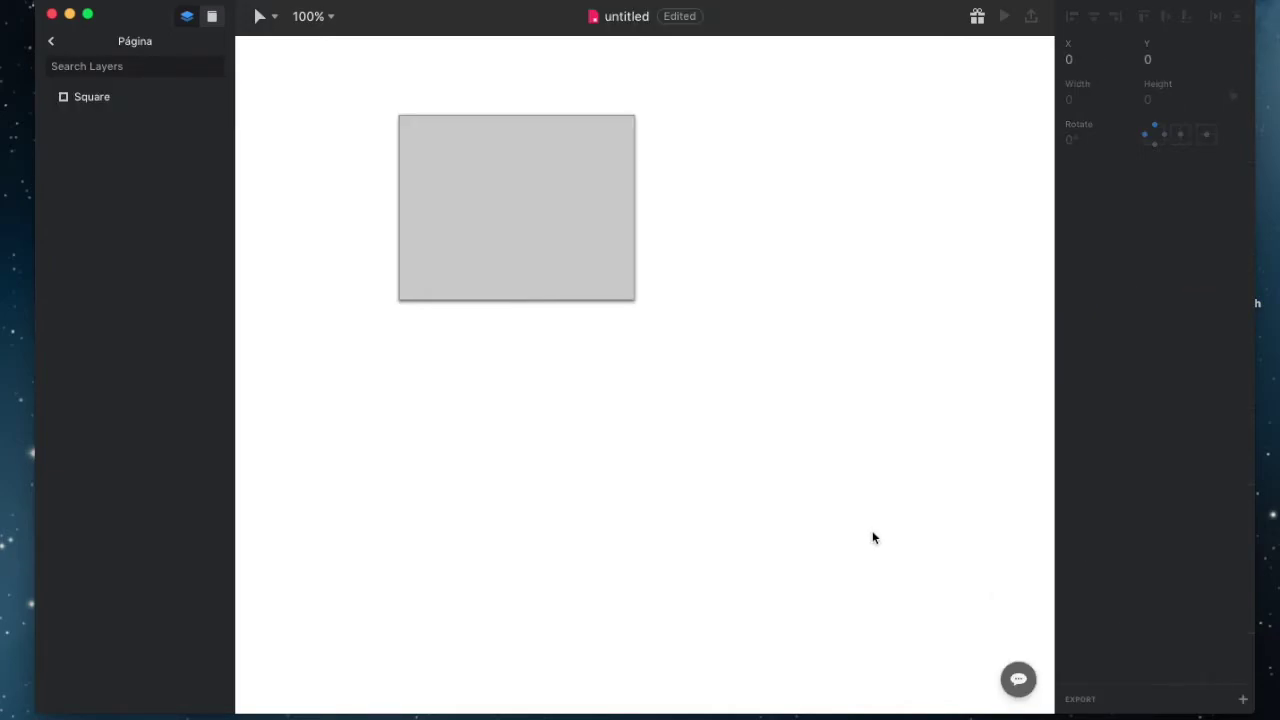
- Select the Square rectangle, add an export entry, and bring up Create New Component
left_click(573, 244)
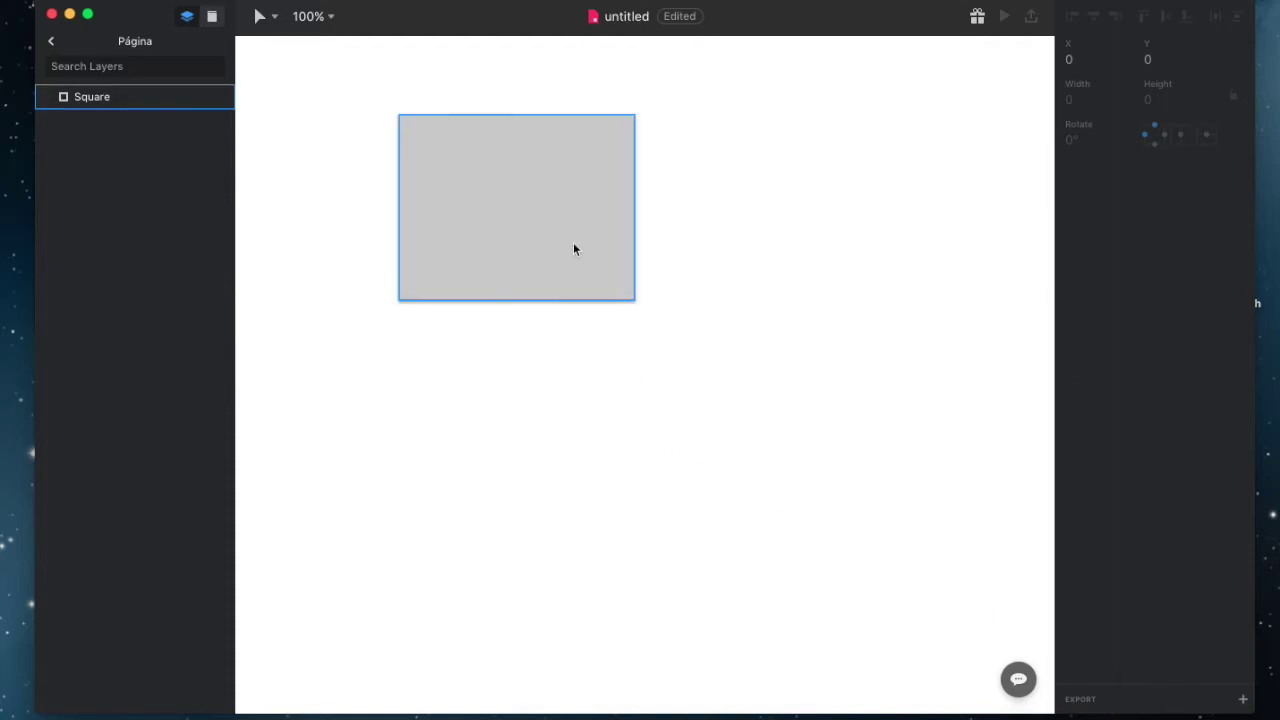
left_click(1243, 699)
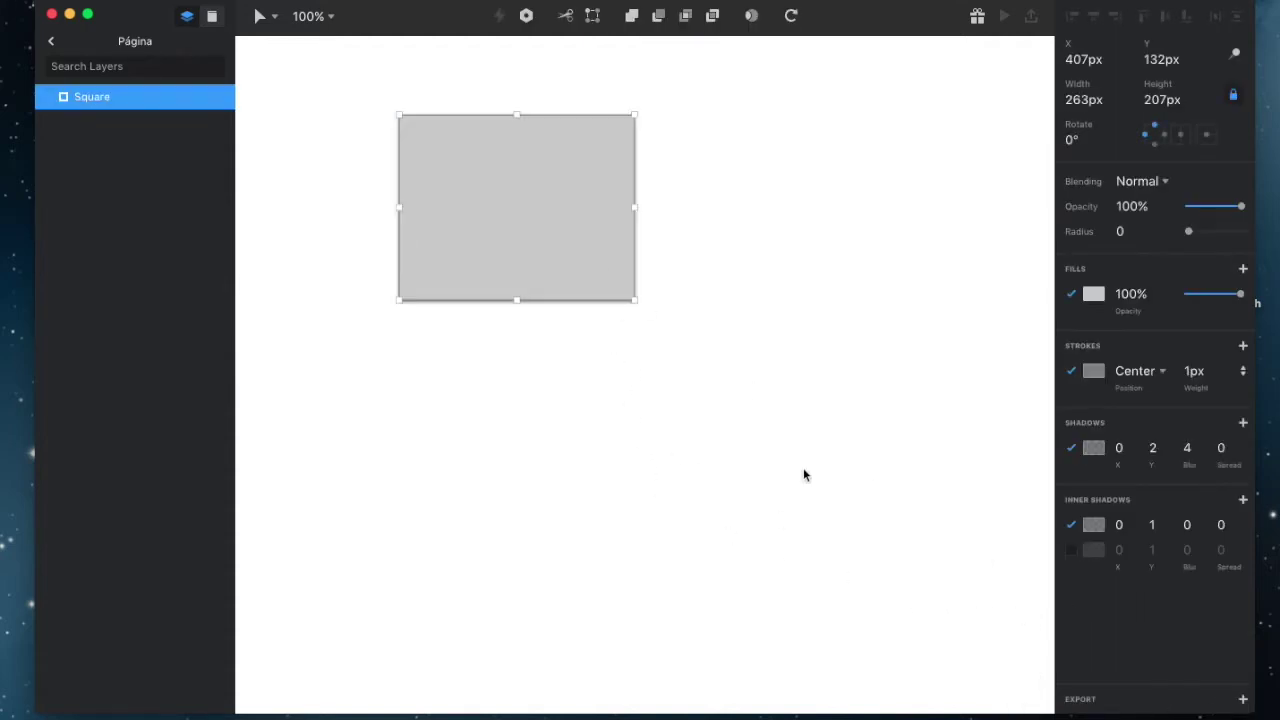
left_click(372, 250)
left_click(500, 160)
left_click(527, 17)
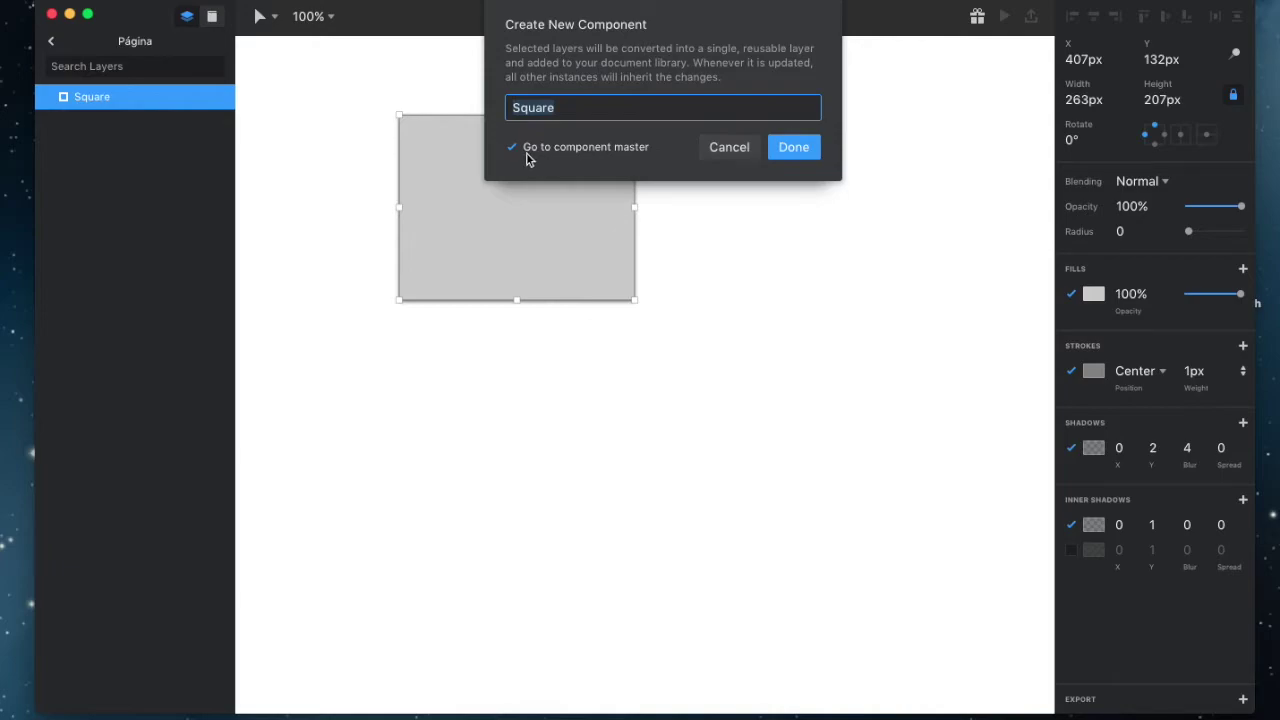
- Create the Square component with 'Go to component master' unchecked
left_click(722, 152)
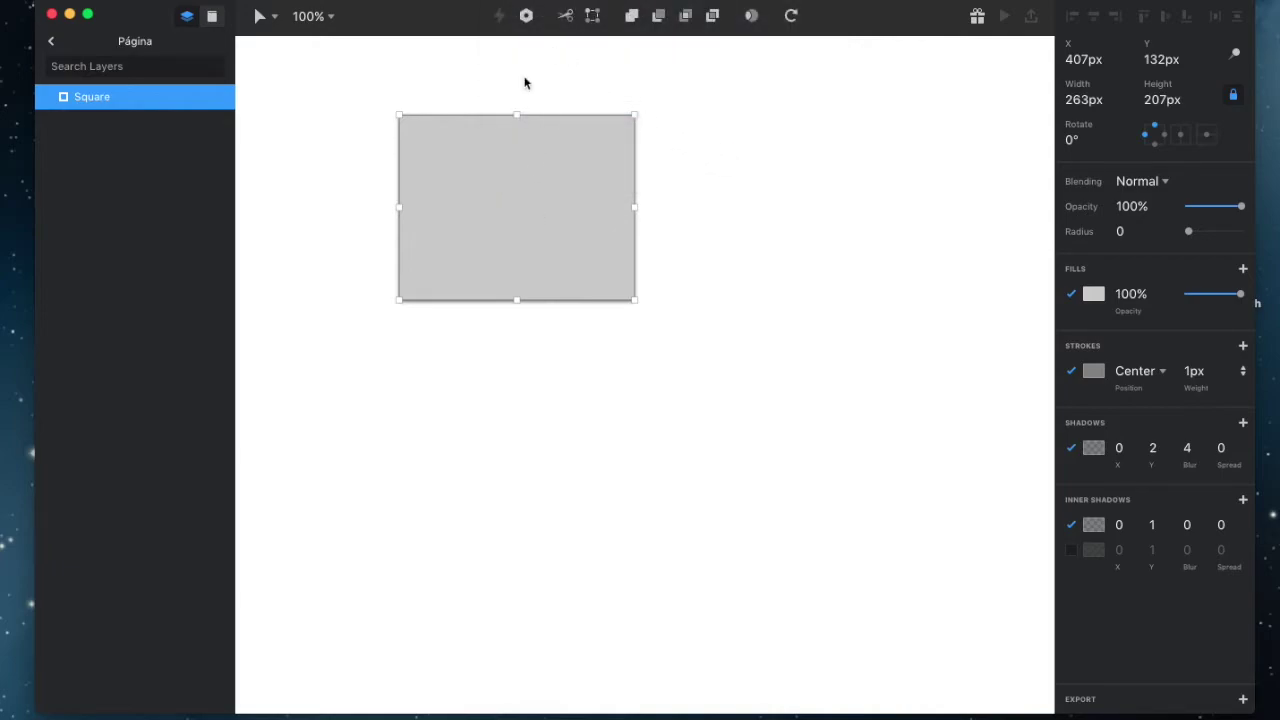
left_click(526, 15)
left_click(514, 148)
left_click(514, 148)
left_click(514, 148)
left_click(533, 155)
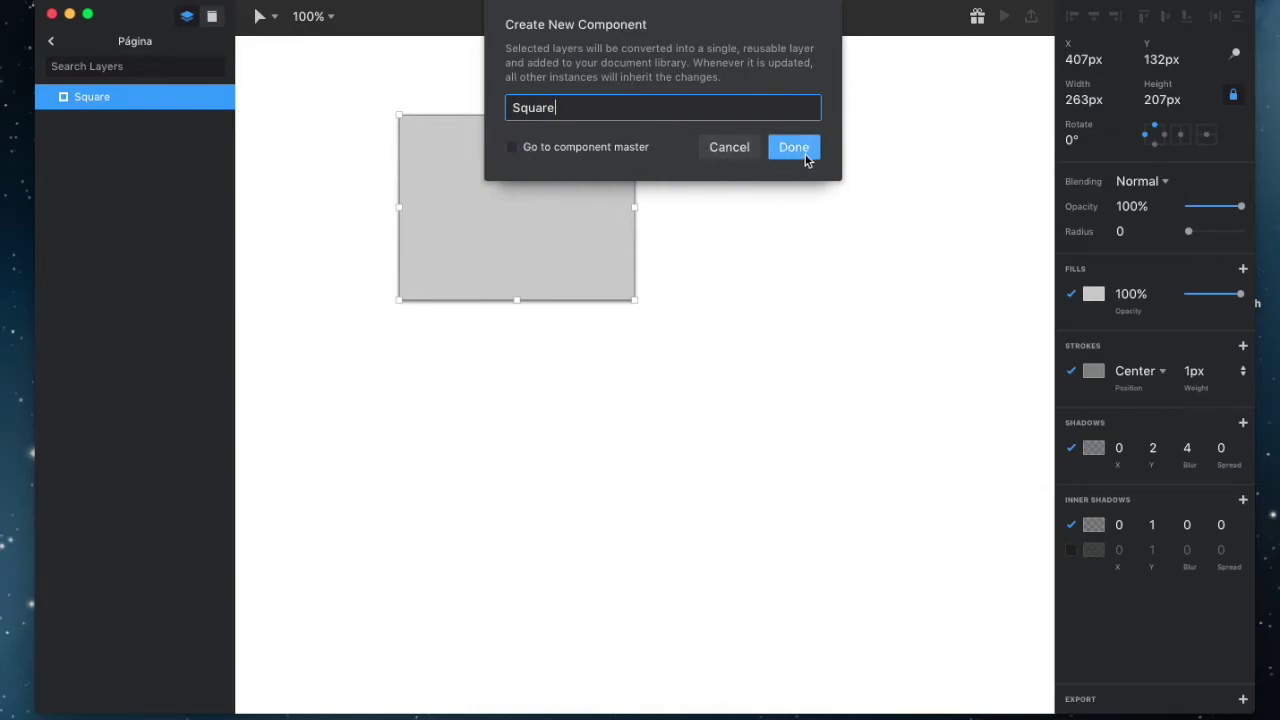
left_click(806, 152)
- Inspect the rectangle layer inside the Square component, then show the document's pages list
left_click(720, 243)
left_click(503, 206)
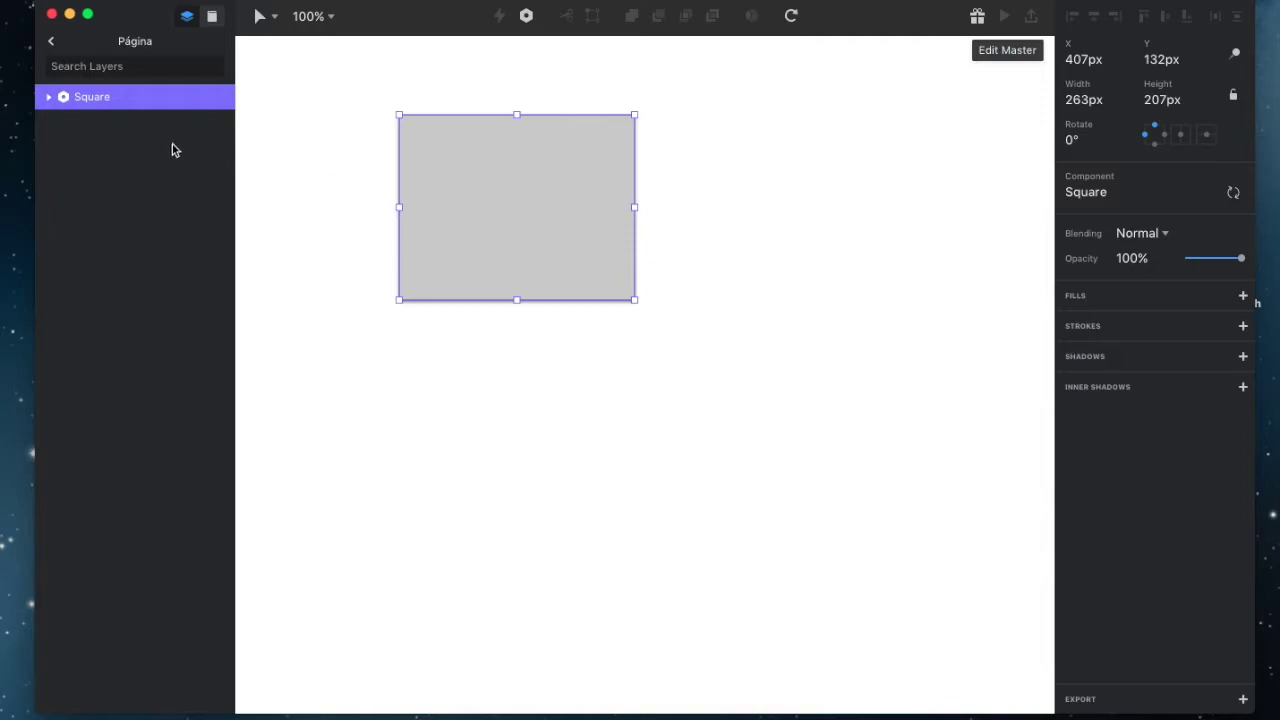
left_click(49, 98)
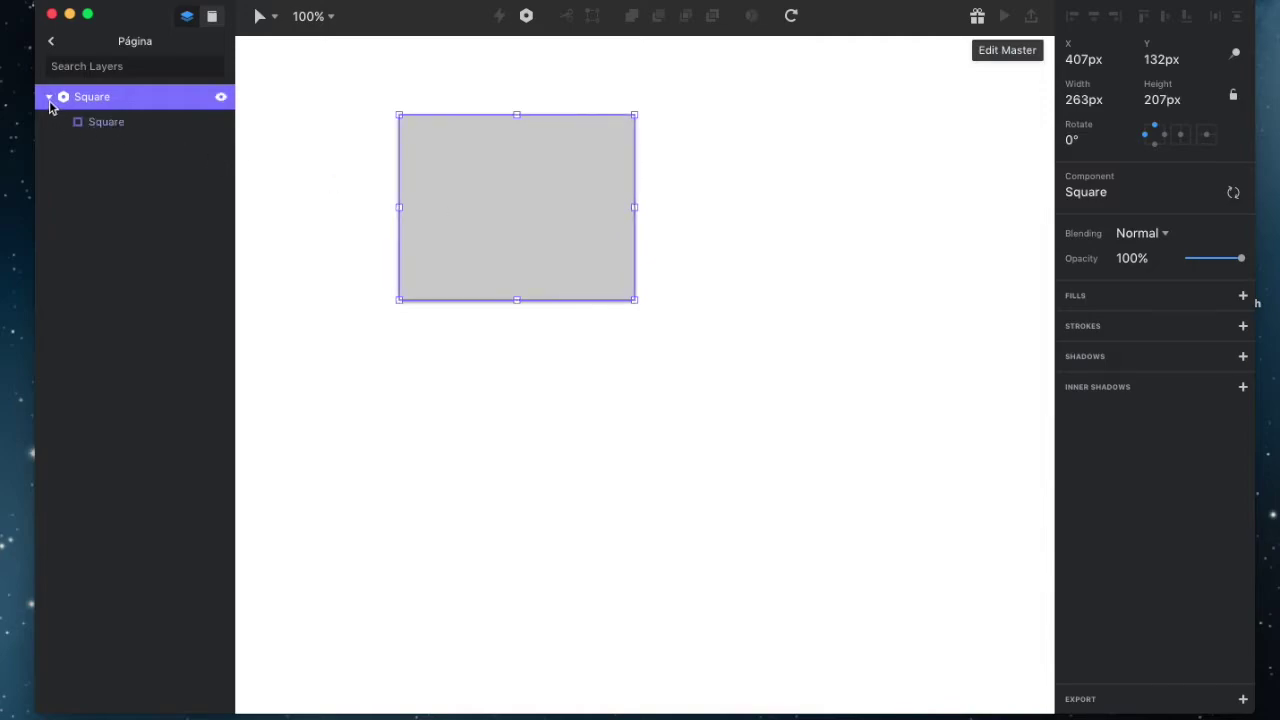
left_click(93, 128)
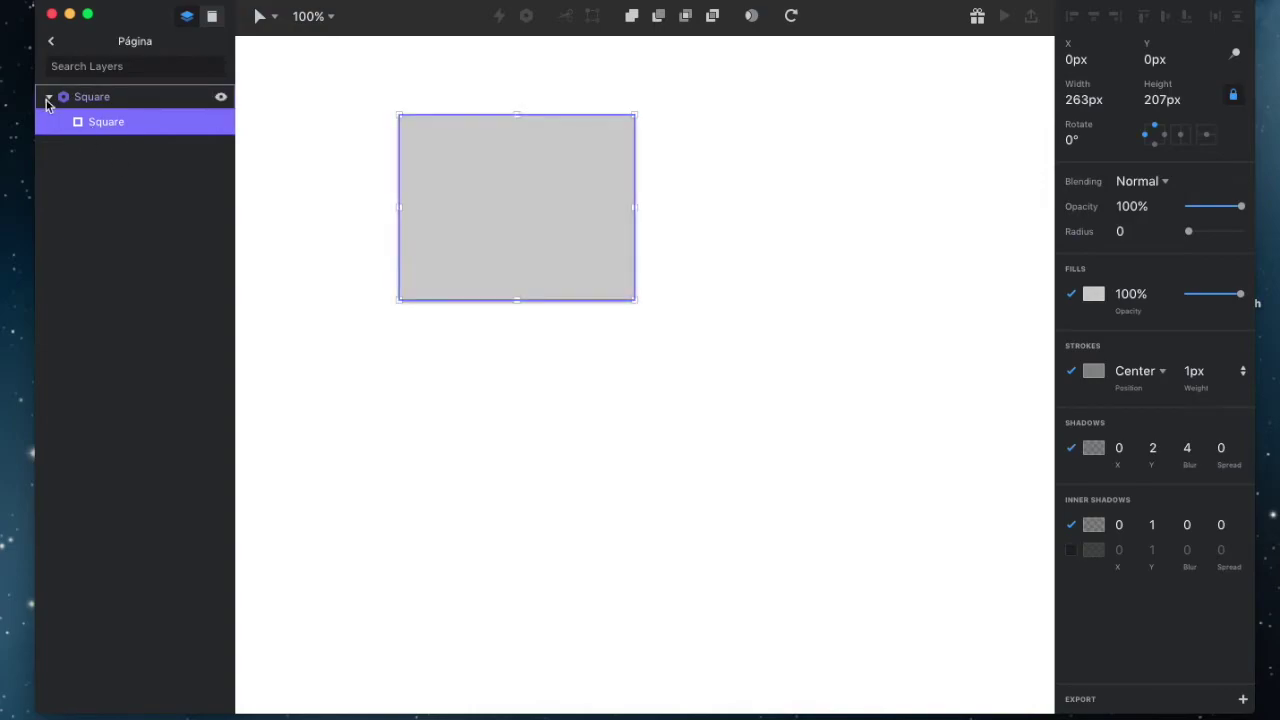
mouse_move(130, 96)
left_click(82, 98)
left_click(48, 97)
left_click(338, 156)
left_click(86, 100)
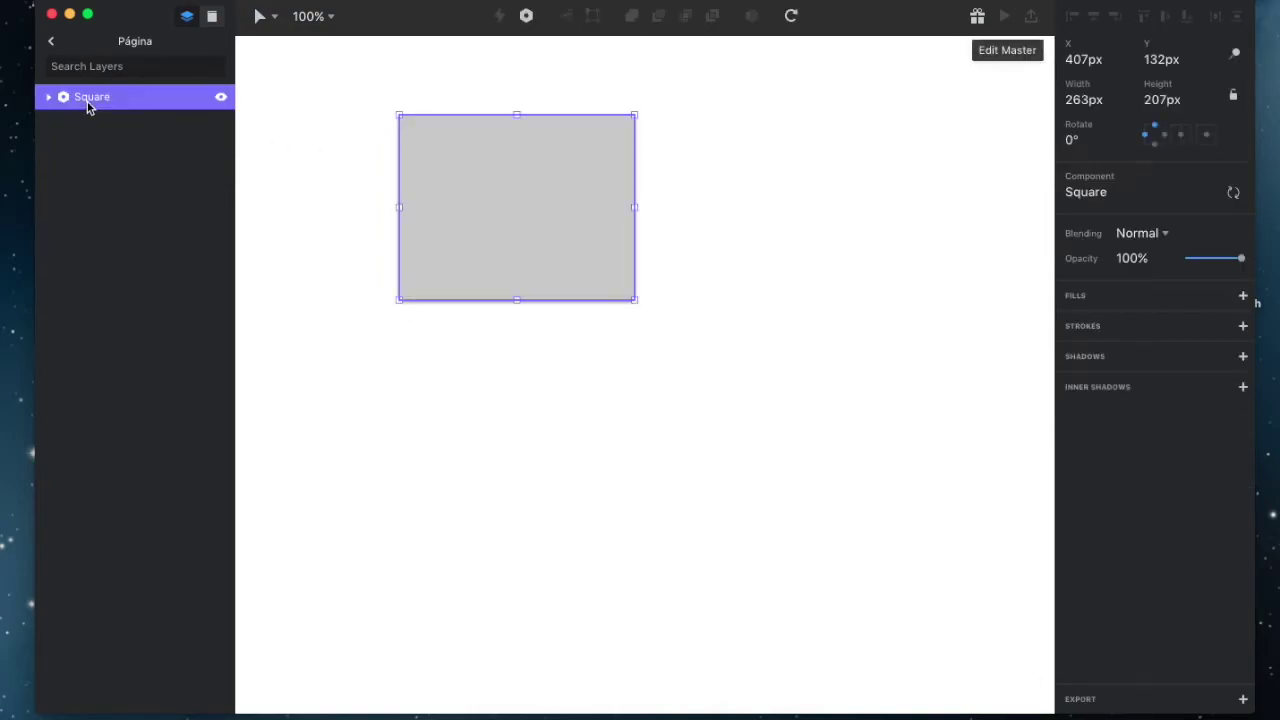
left_click(323, 147)
left_click(50, 42)
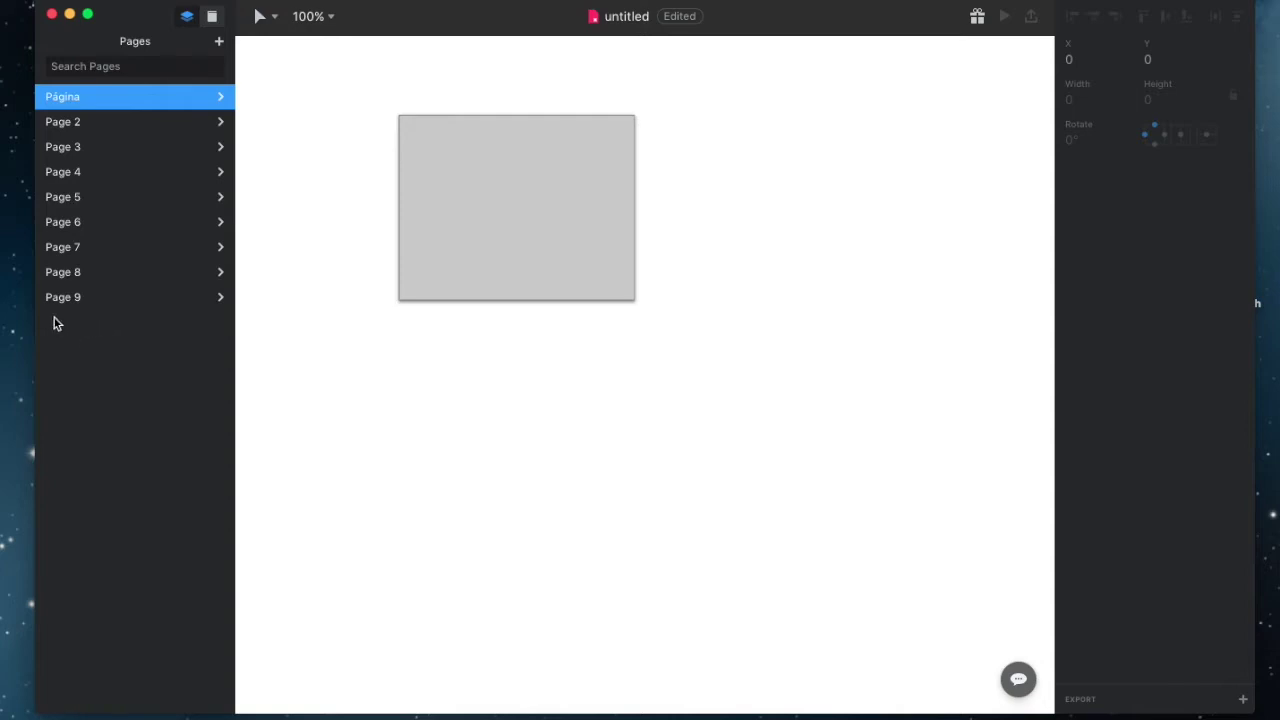
- Open the Página page's layers, selecting the Square component and its inner rectangle
double_click(95, 97)
left_click(306, 100)
left_click(220, 97)
left_click(111, 105)
left_click(50, 100)
left_click(105, 125)
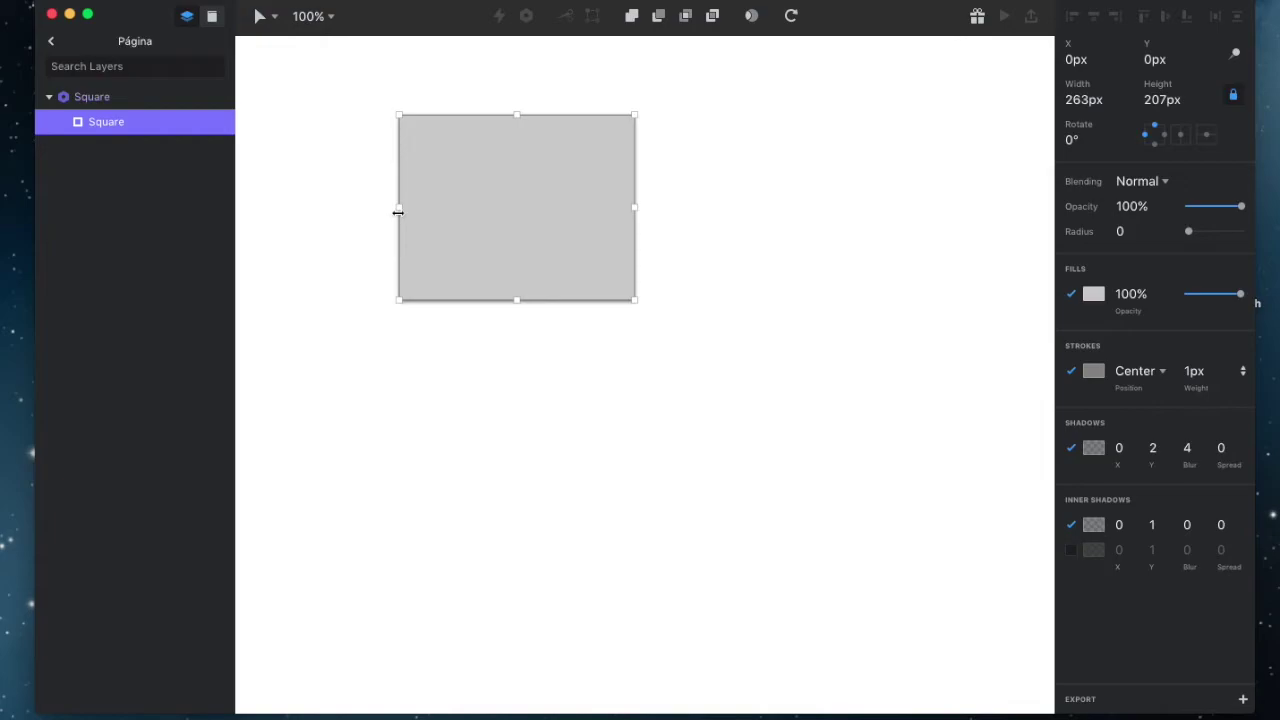
- Move the Square component left and down to X 360, Y 152, then open its master
left_click(110, 97)
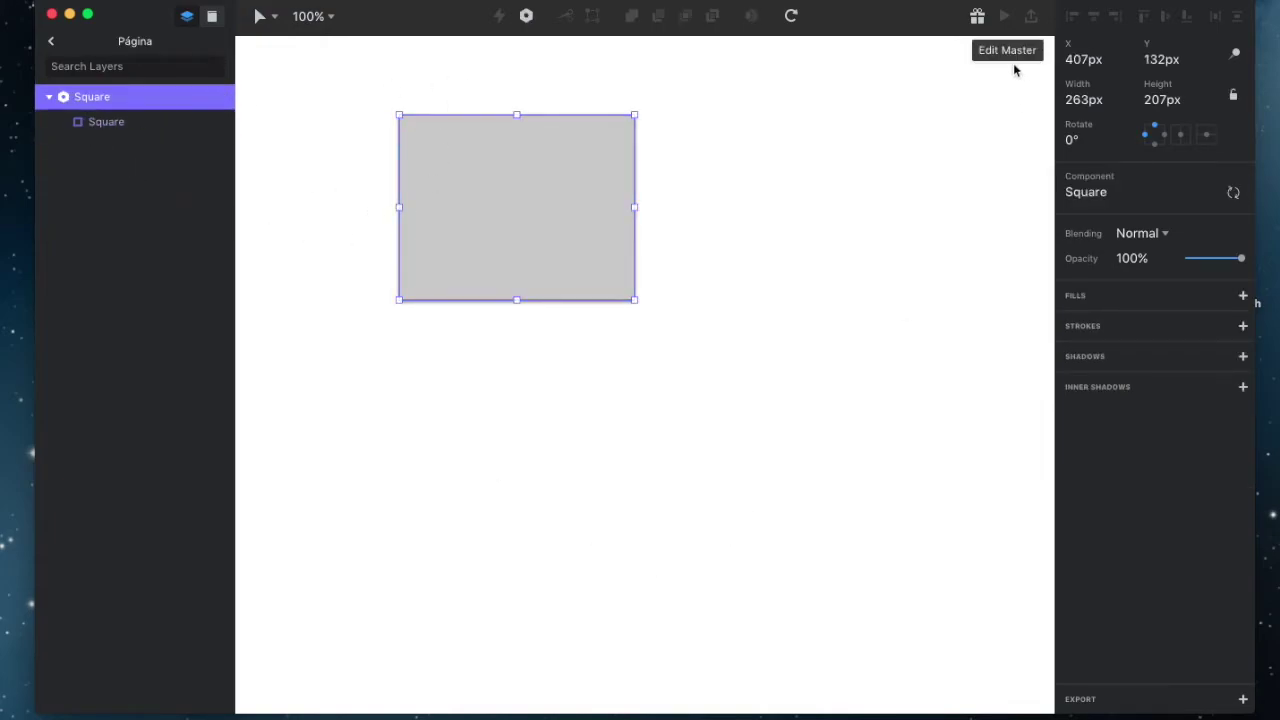
mouse_move(92, 97)
left_click(49, 98)
left_click(49, 97)
left_click_drag(498, 195, 451, 215)
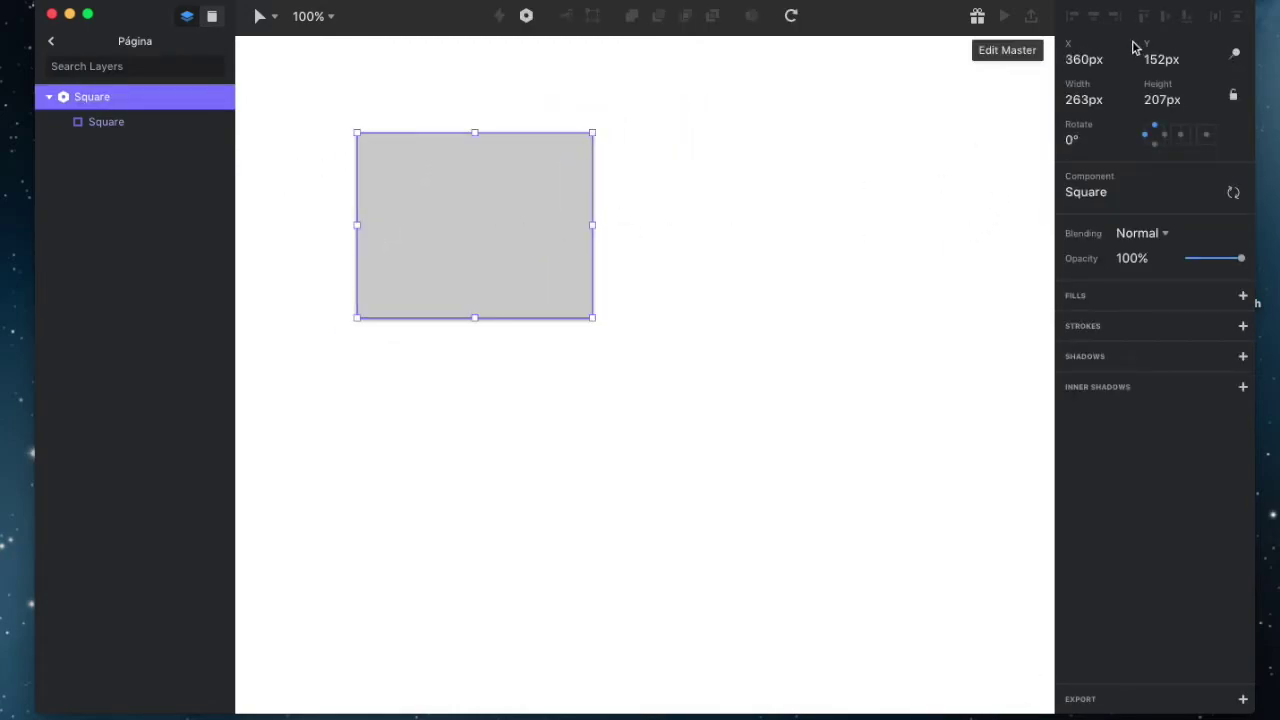
left_click(1005, 58)
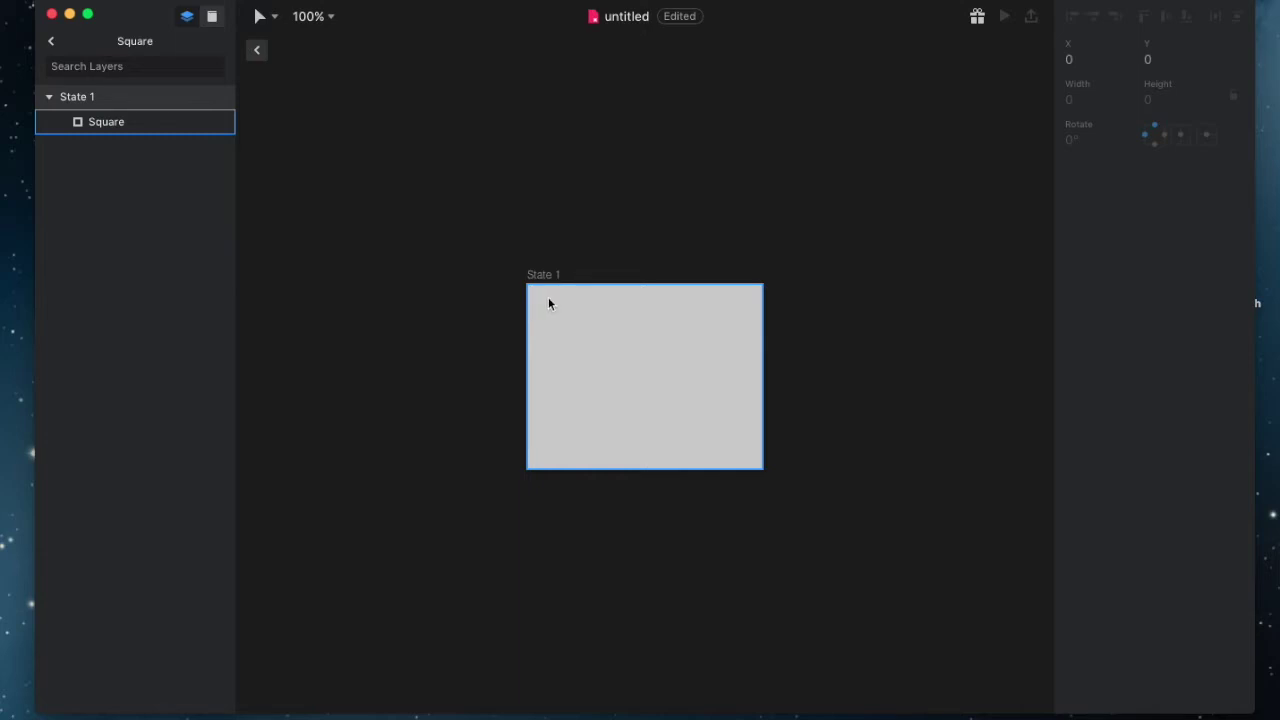
- Inspect the Square master's State 1 artboard and its grey Square layer
left_click(621, 346)
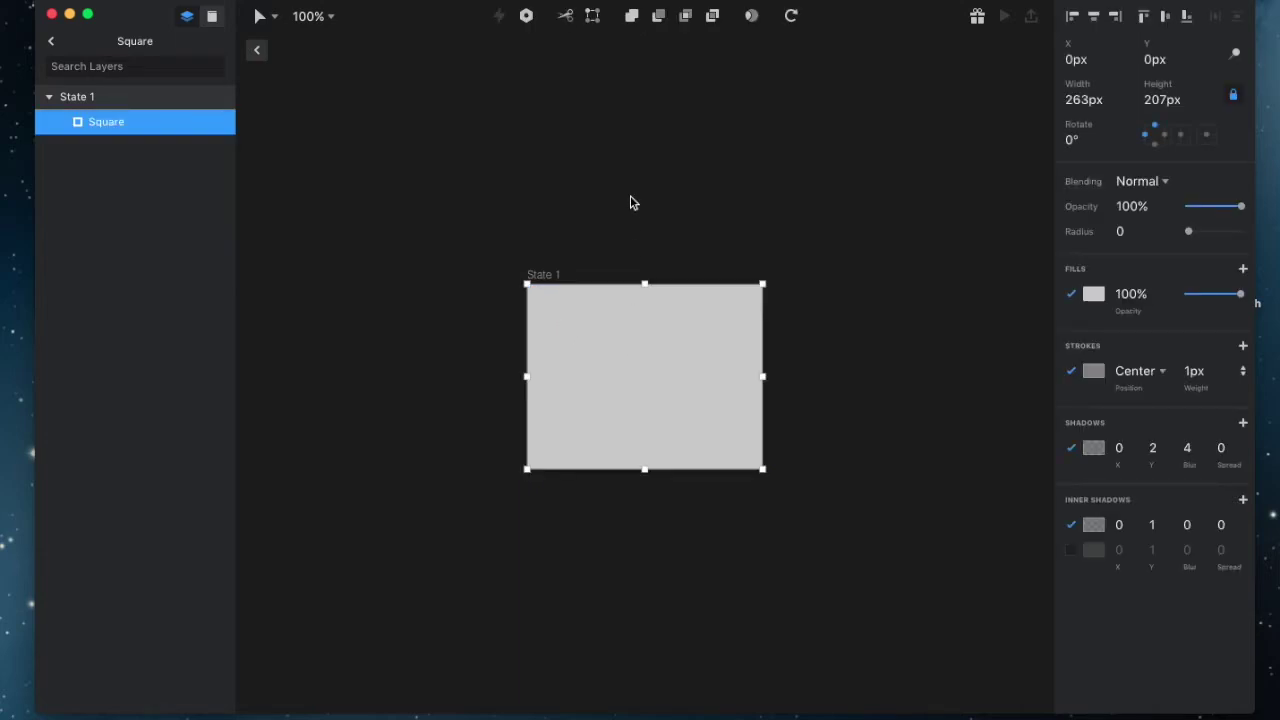
left_click(701, 232)
left_click(69, 100)
left_click(47, 97)
left_click(47, 97)
left_click(666, 450)
left_click(669, 223)
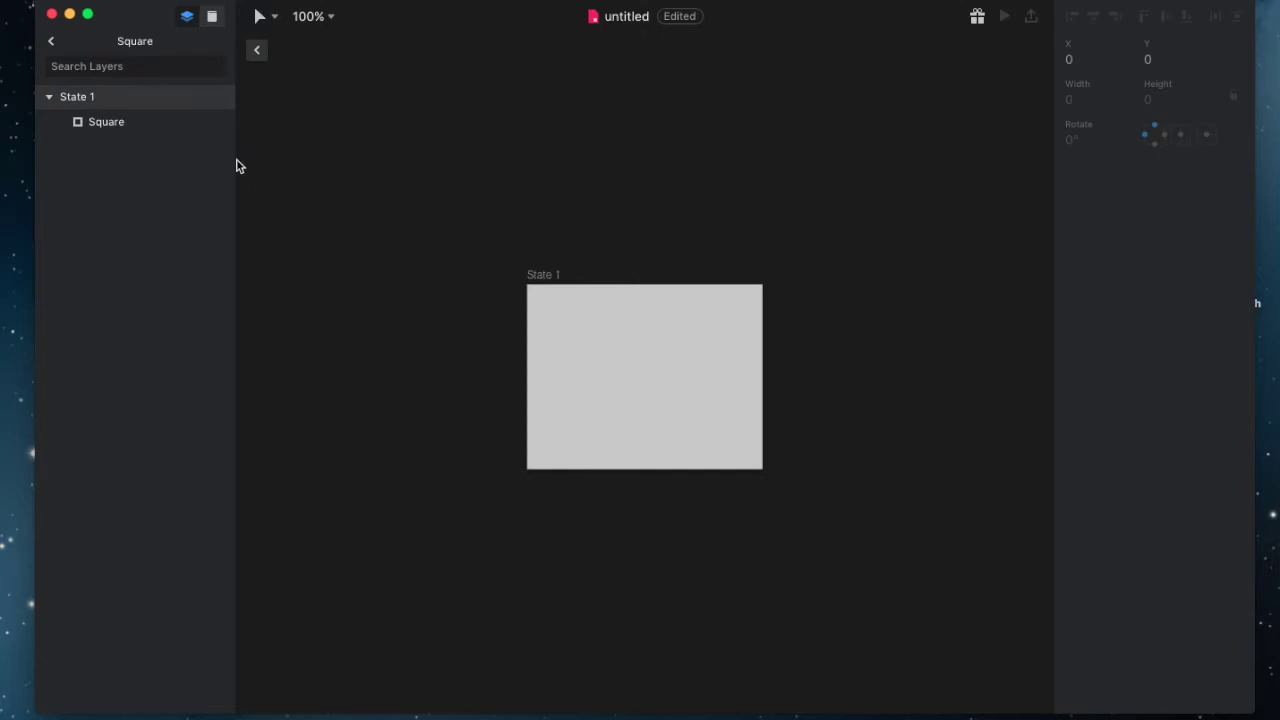
- Browse the Square component in the library, then return to the Página page's square
left_click(51, 42)
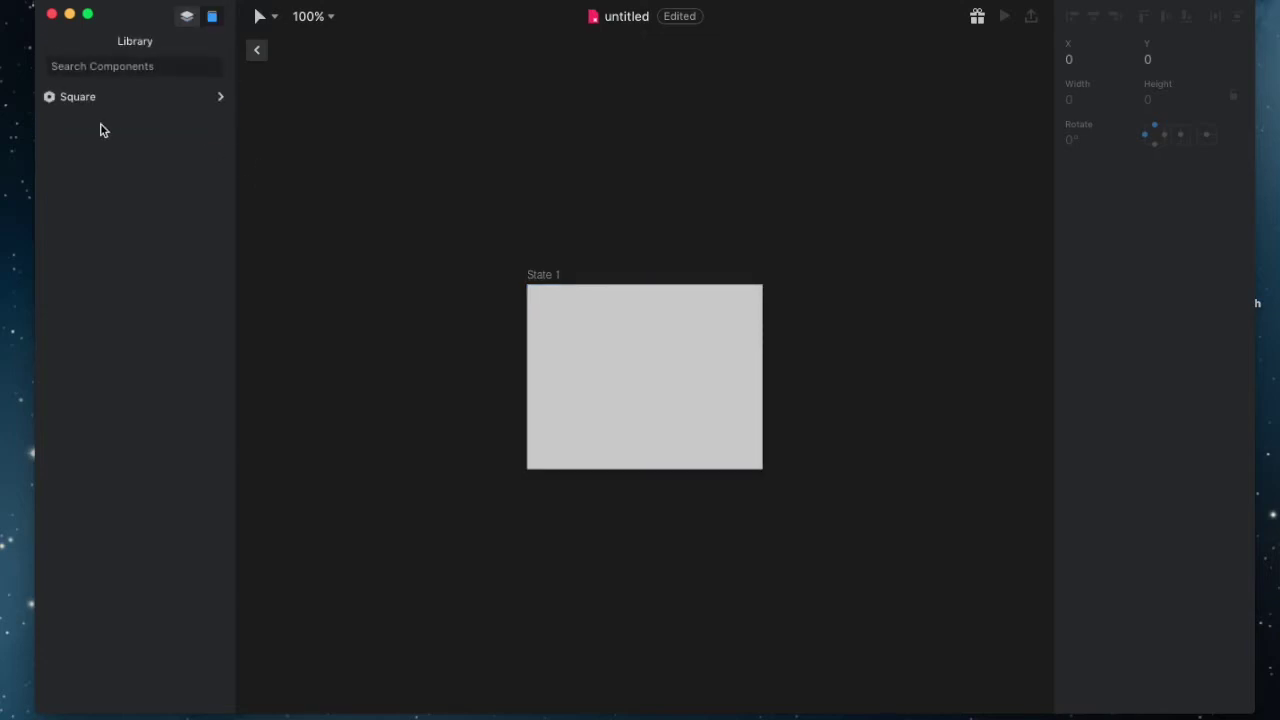
left_click(103, 104)
left_click(219, 104)
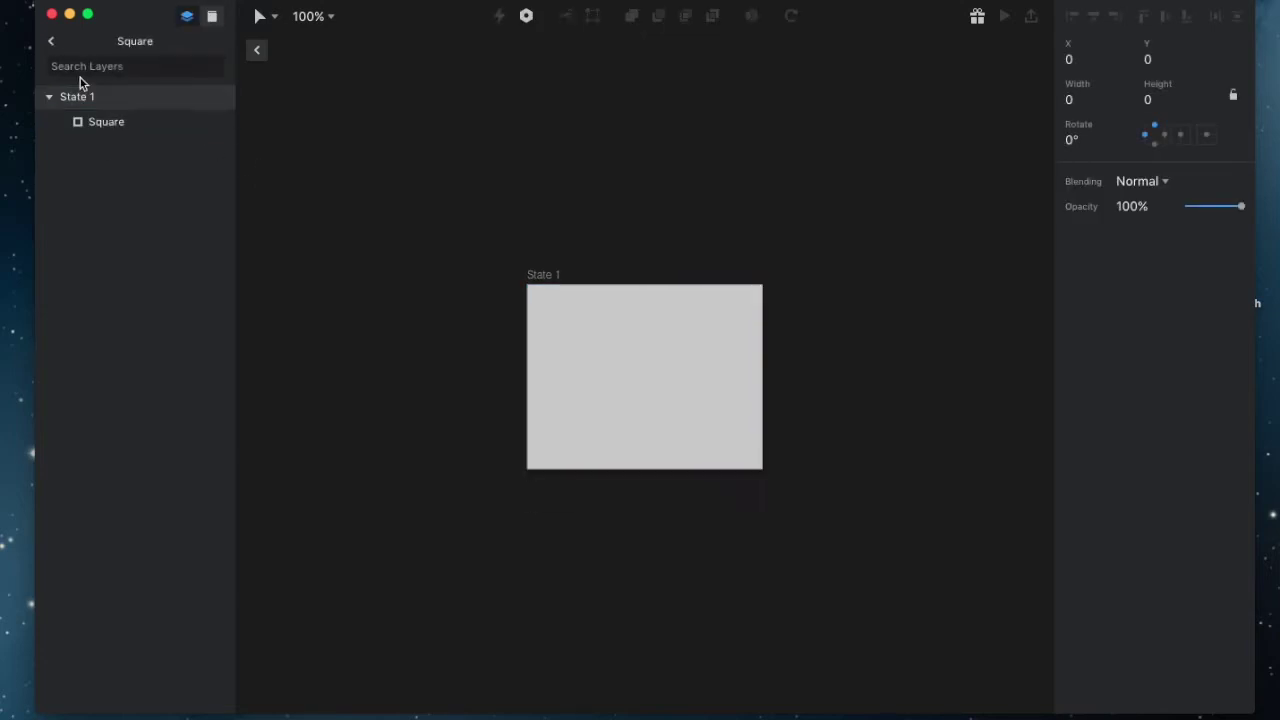
left_click(50, 96)
left_click(51, 42)
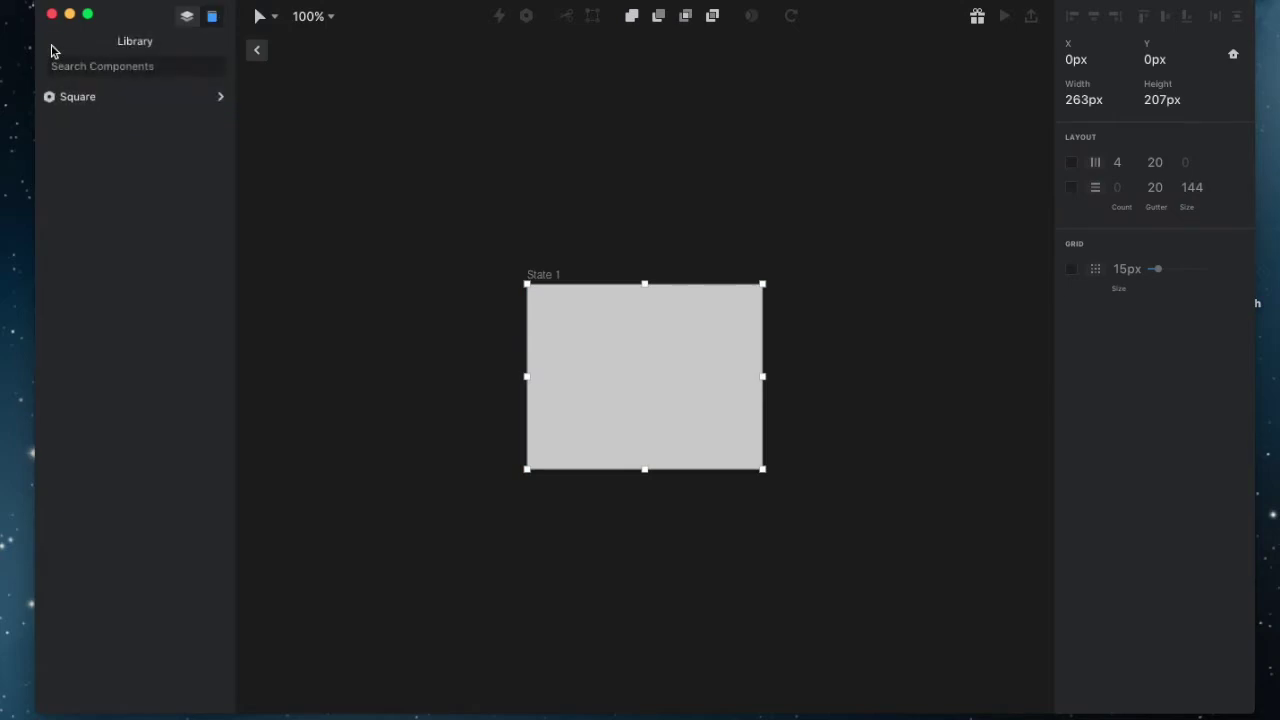
left_click(164, 106)
left_click(560, 222)
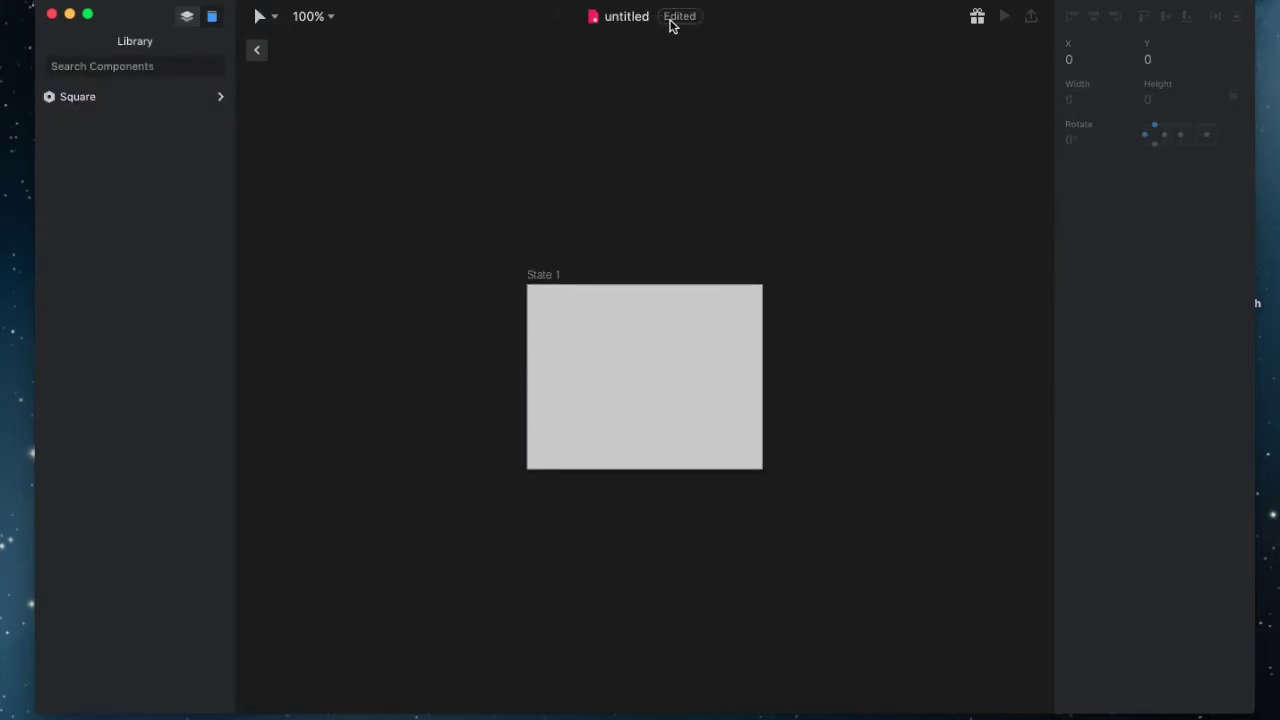
left_click(257, 52)
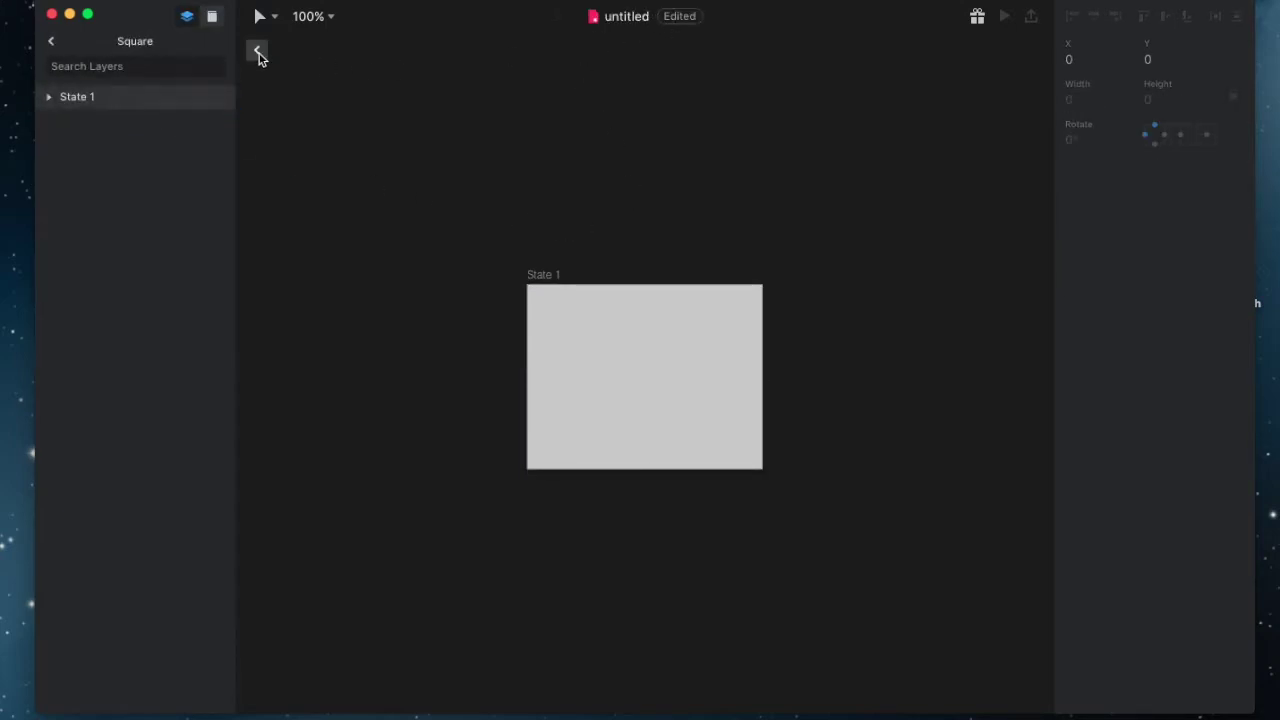
left_click(258, 54)
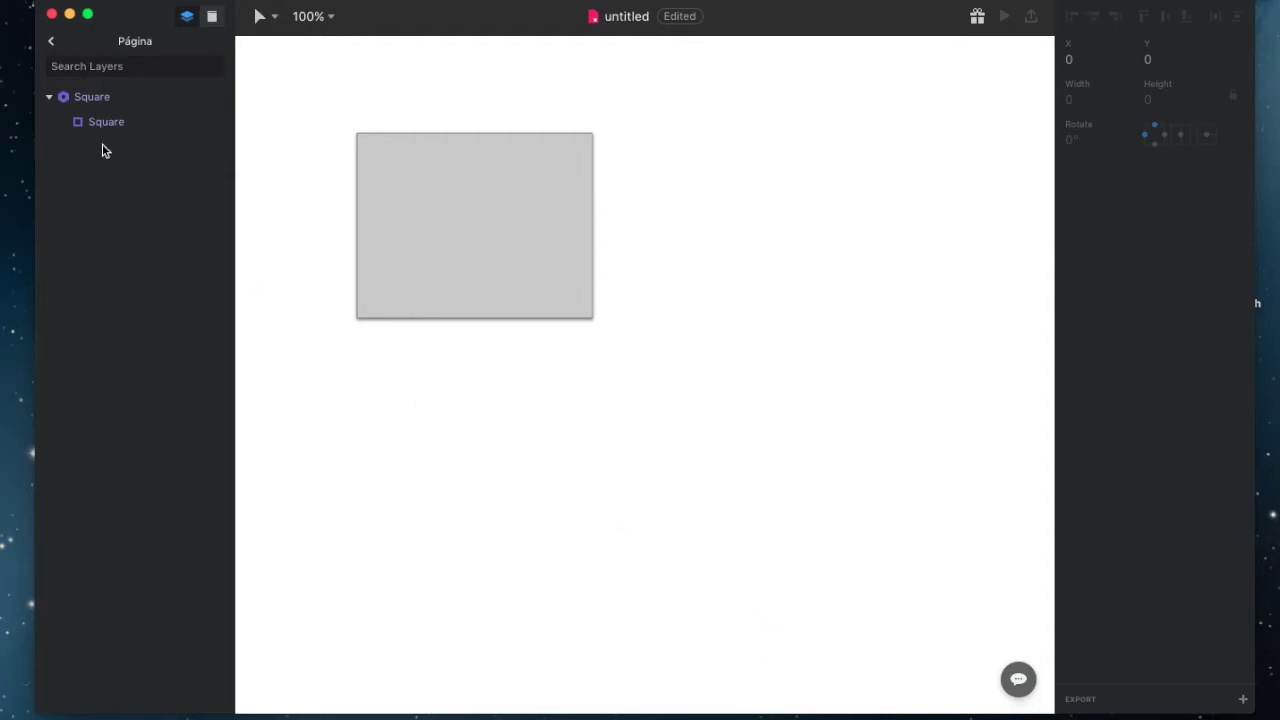
left_click(52, 101)
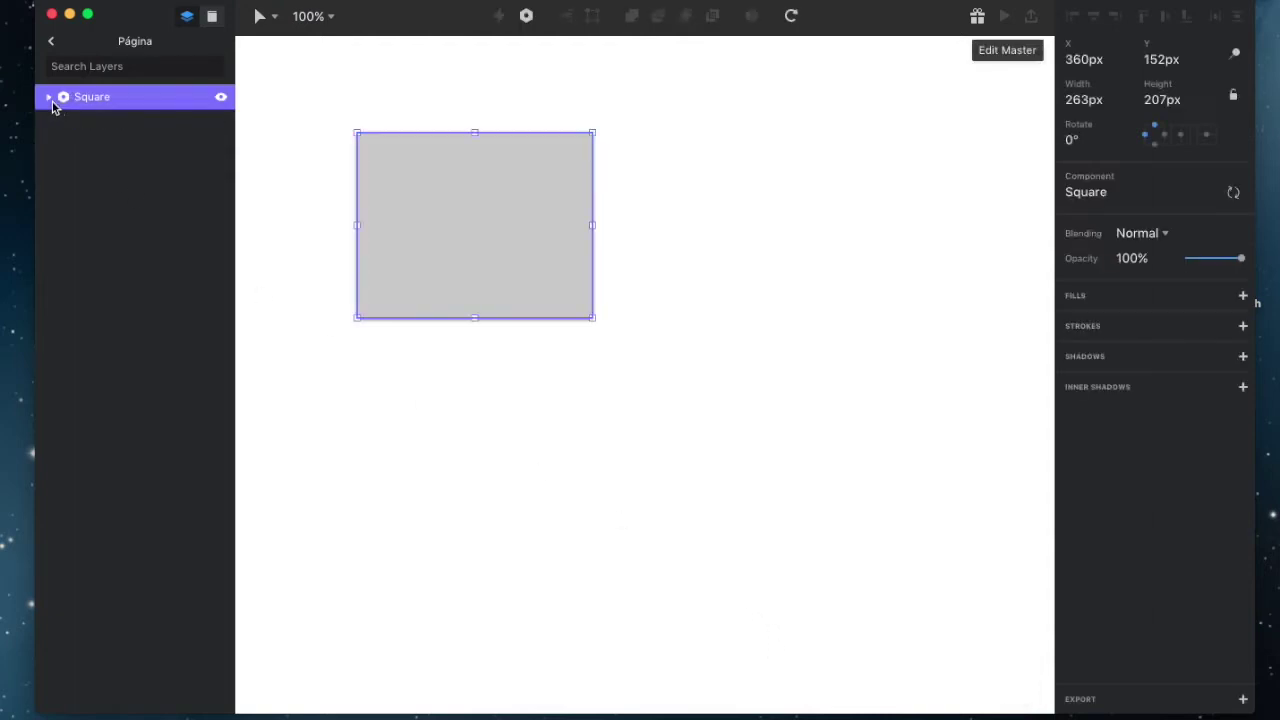
- Reset the square's overrides and Option-drag a copy to the right, at X 654, Y 152
right_click(480, 197)
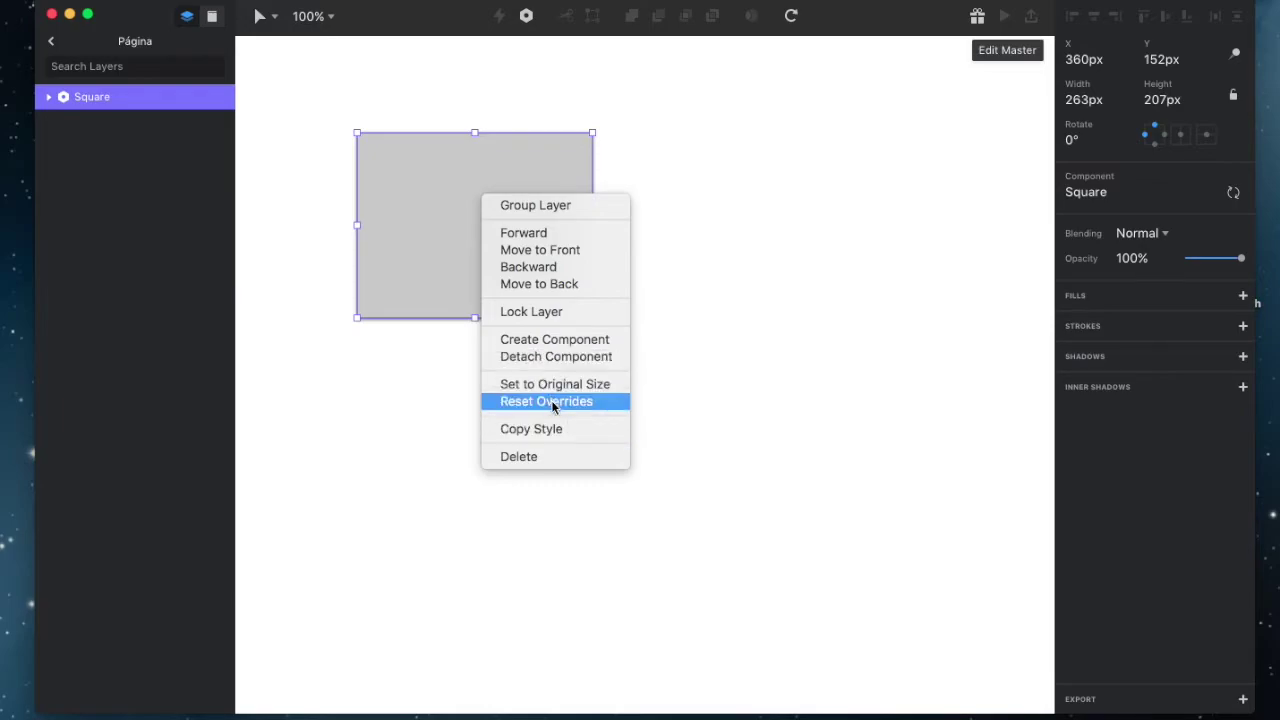
left_click(760, 393)
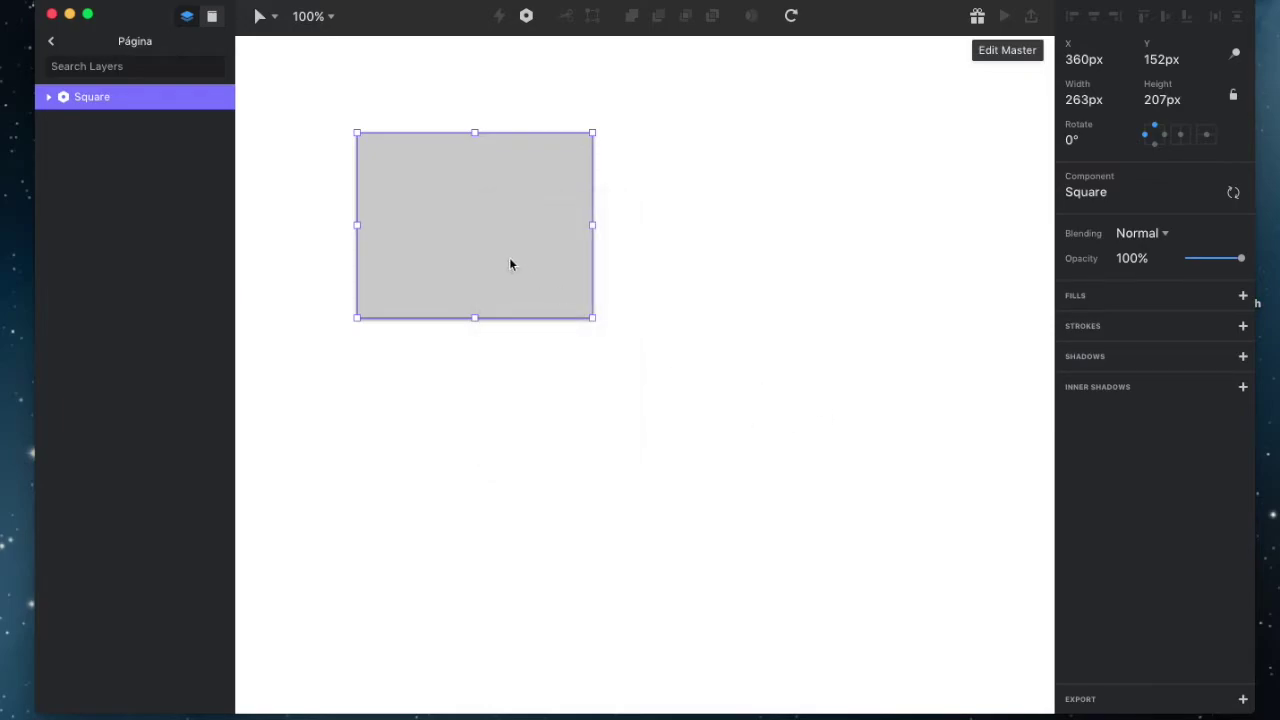
key("super+d")
left_click_drag(499, 258, 733, 252)
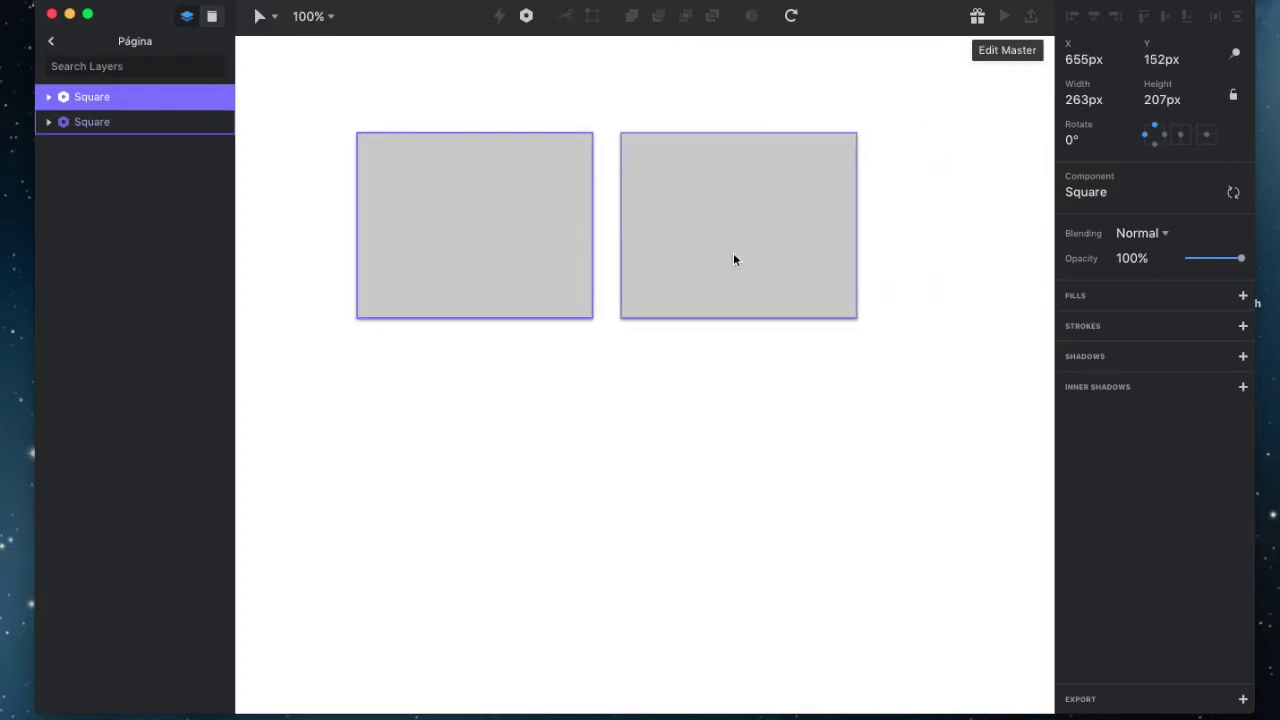
left_click(714, 456)
left_click(716, 230)
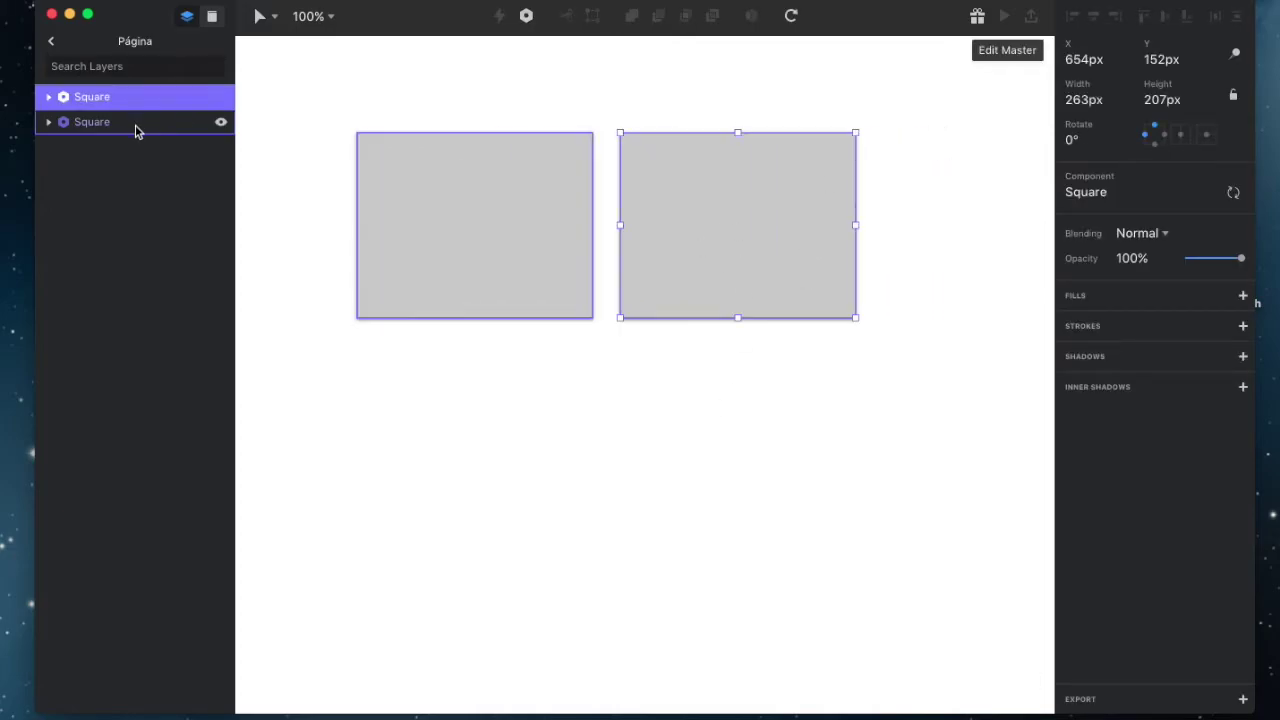
- Open the Square component's master for editing
left_click(48, 97)
left_click(47, 98)
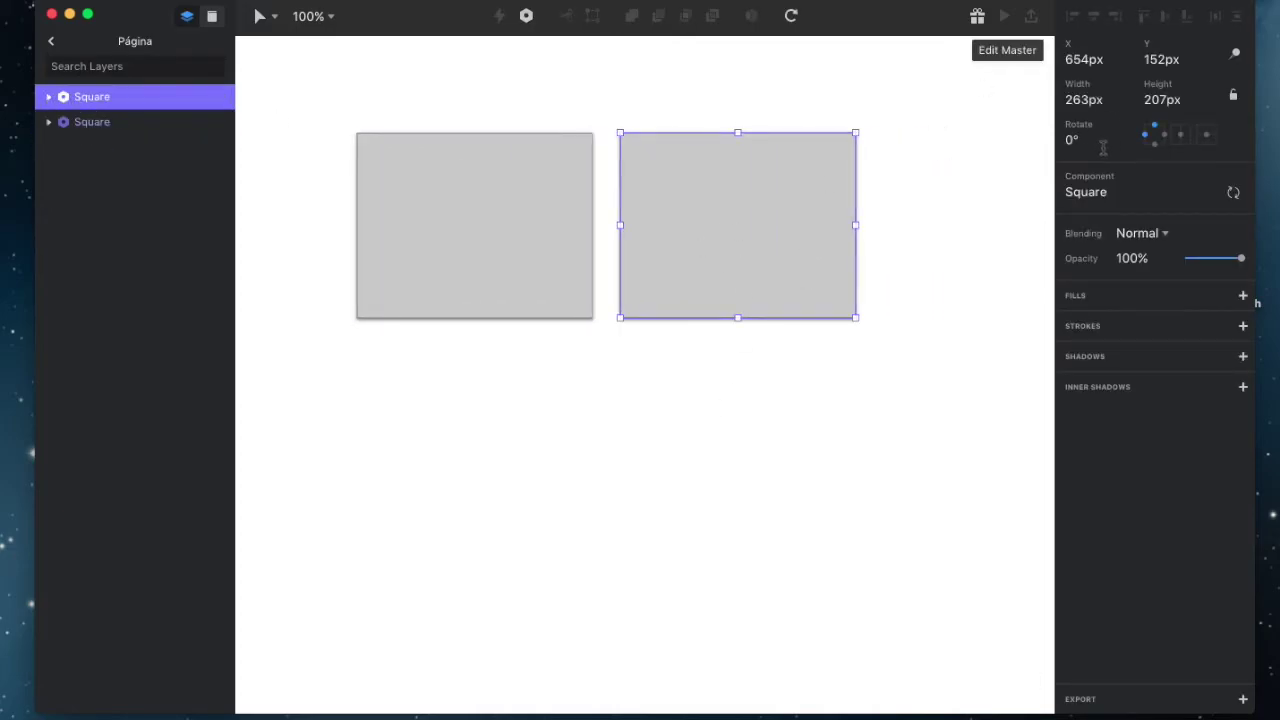
left_click(1008, 72)
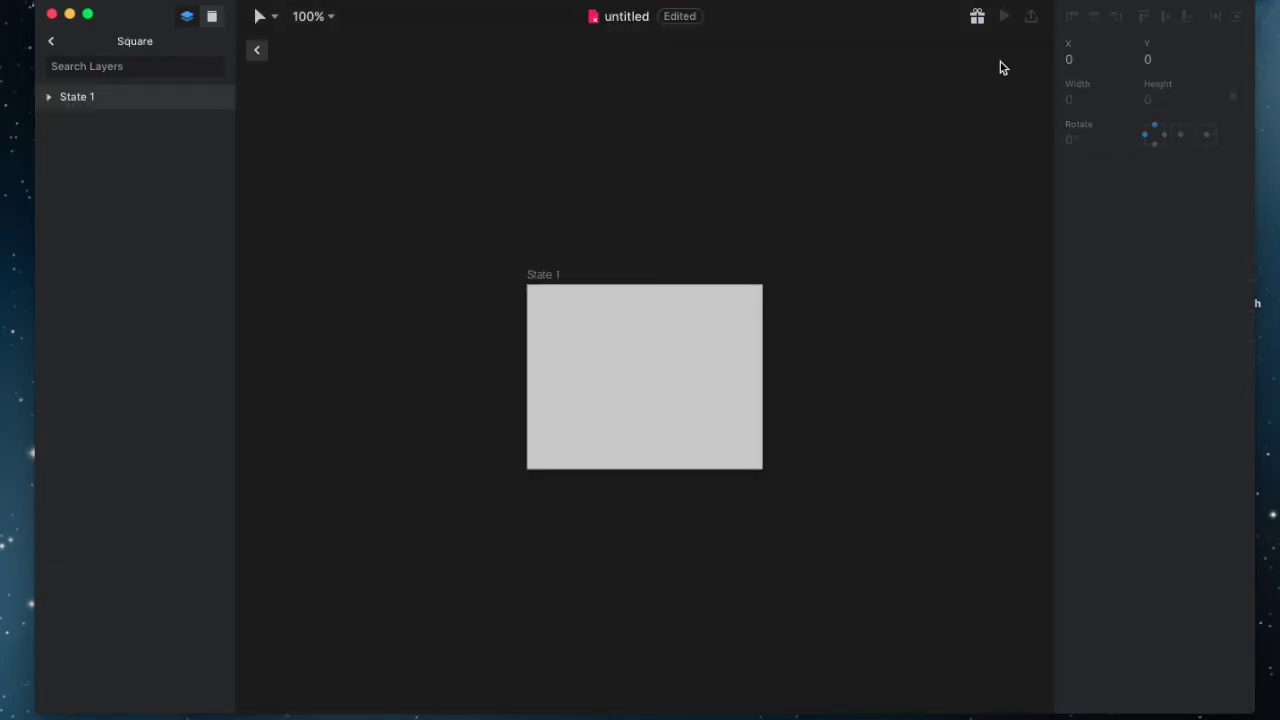
- In the master, change the Square's fill from grey, entering 7b0f0f and adjusting to dark blue
left_click(663, 351)
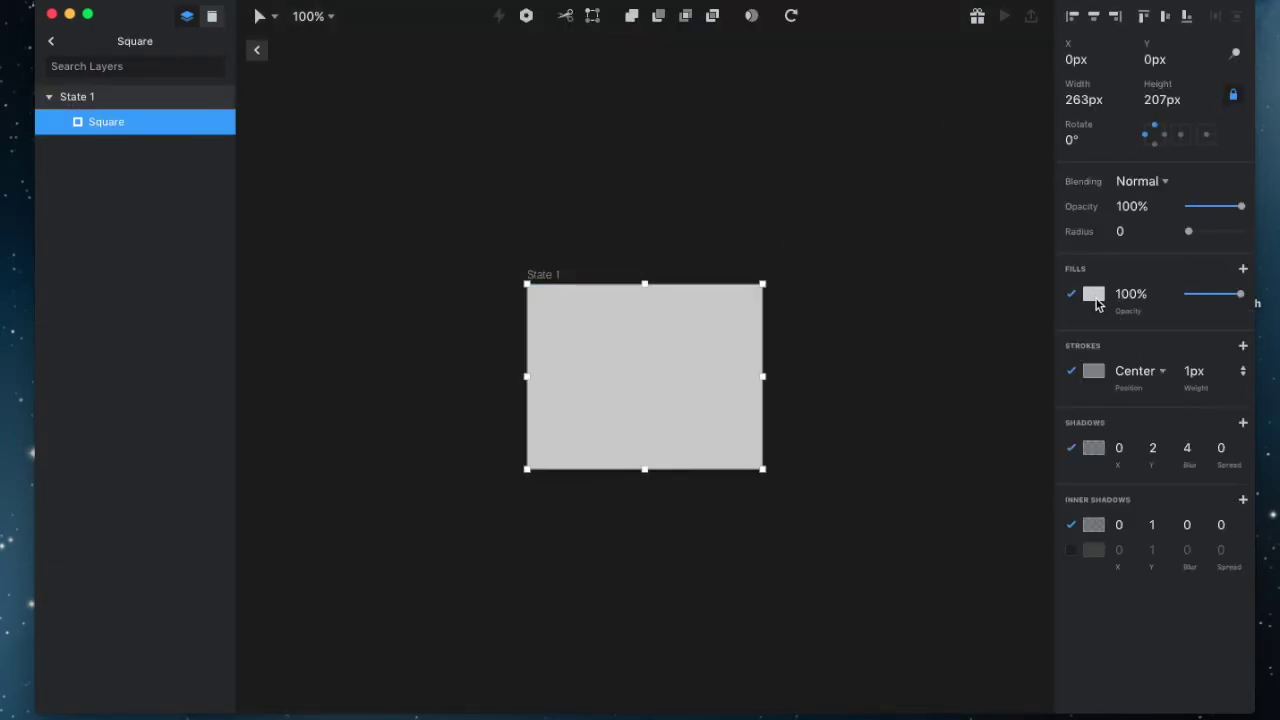
left_click(1094, 294)
type("7b0f0f")
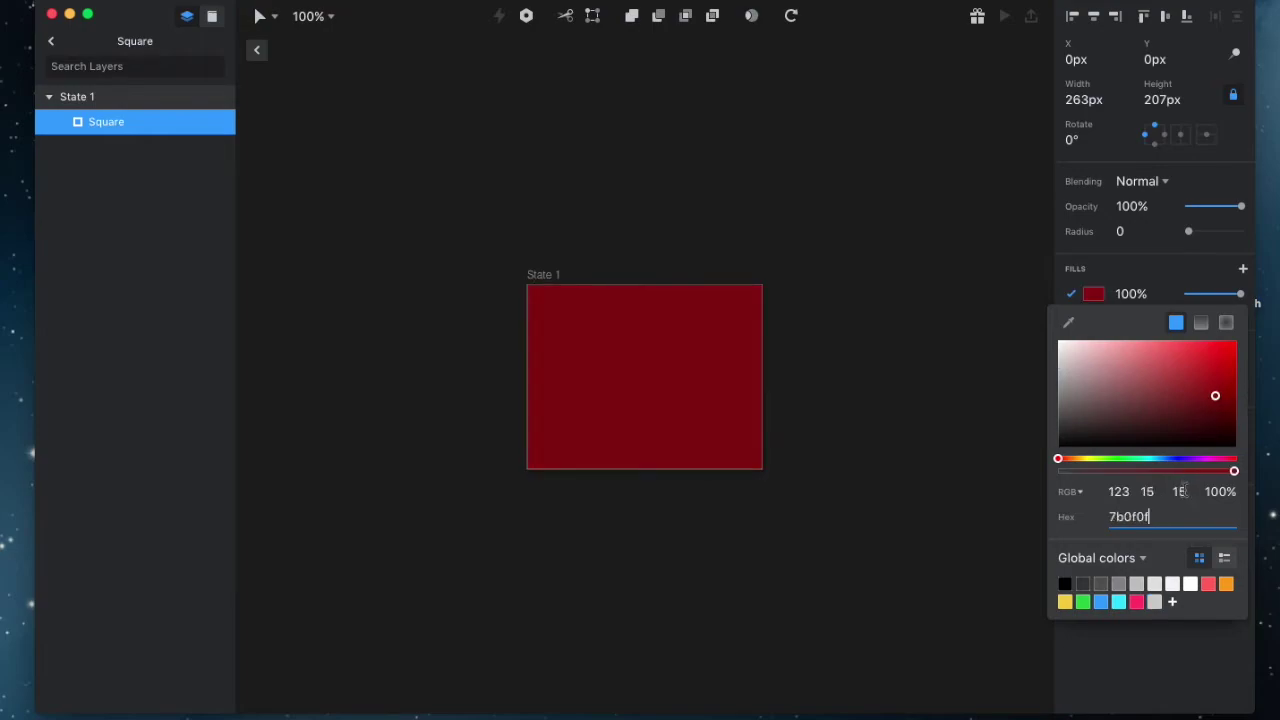
left_click(1177, 458)
left_click(893, 218)
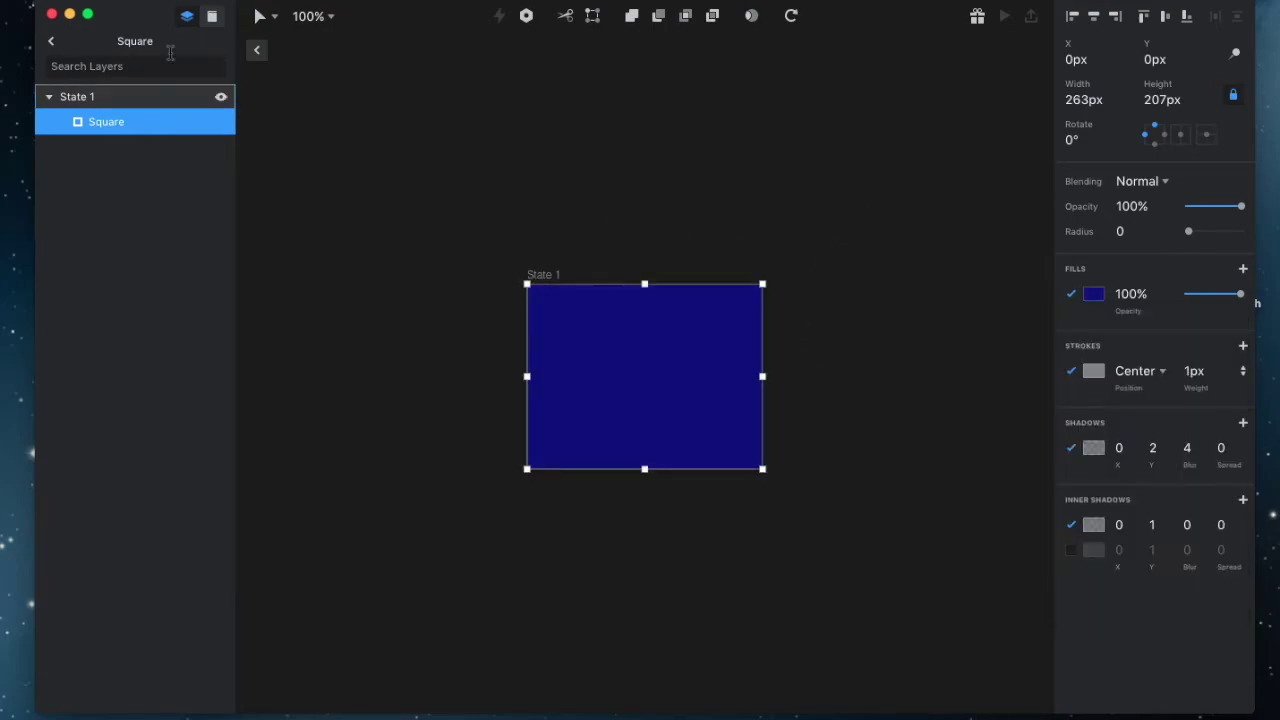
- Return to Página and check the right-hand square now shows the dark blue fill
left_click(266, 72)
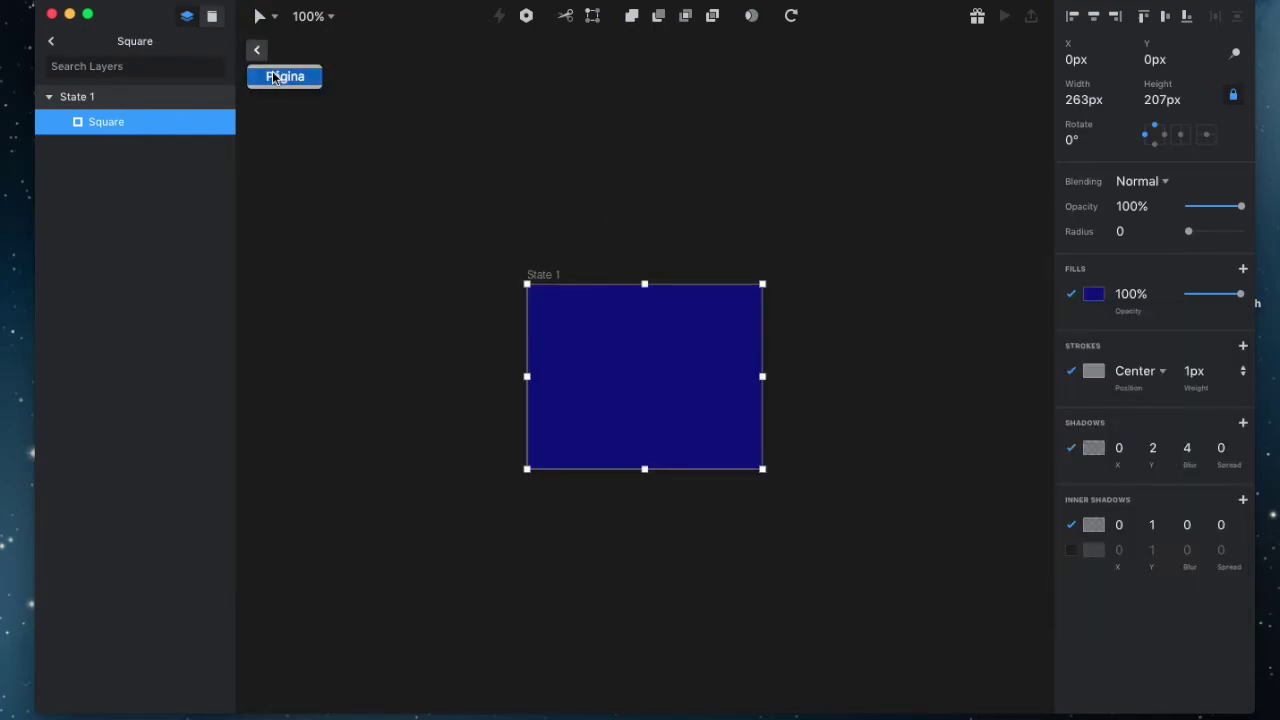
left_click(723, 209)
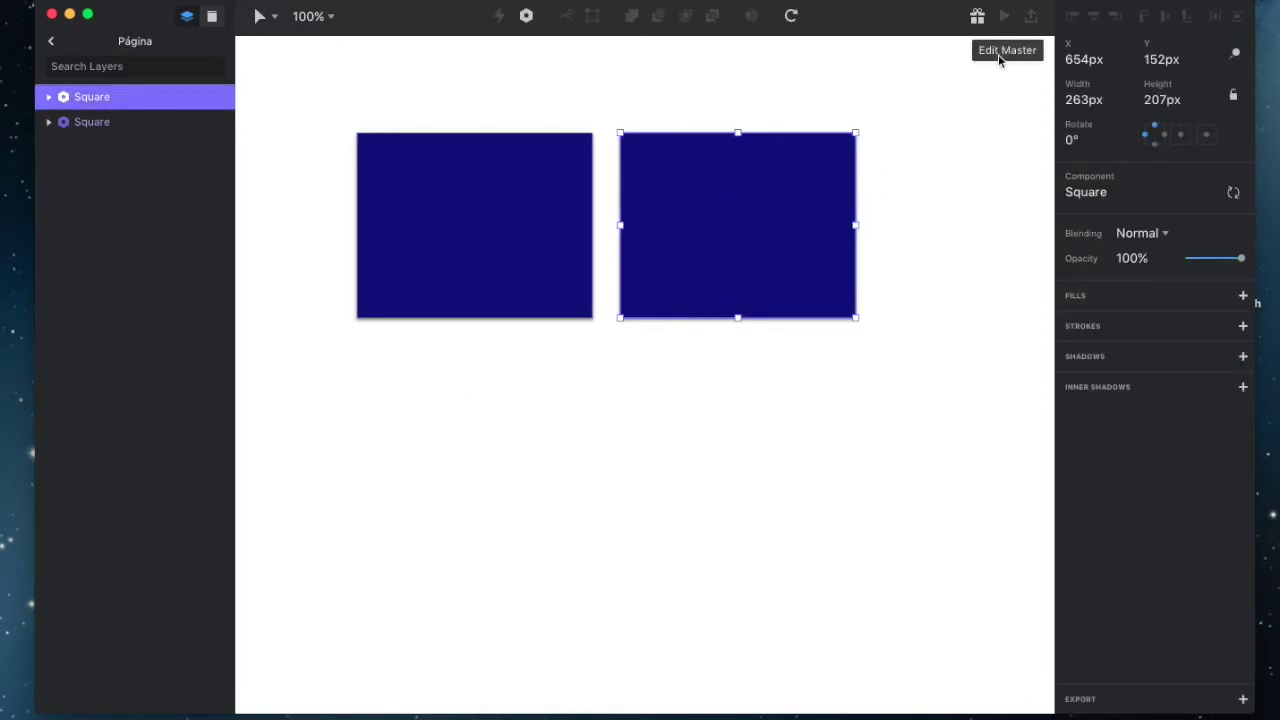
left_click(926, 258)
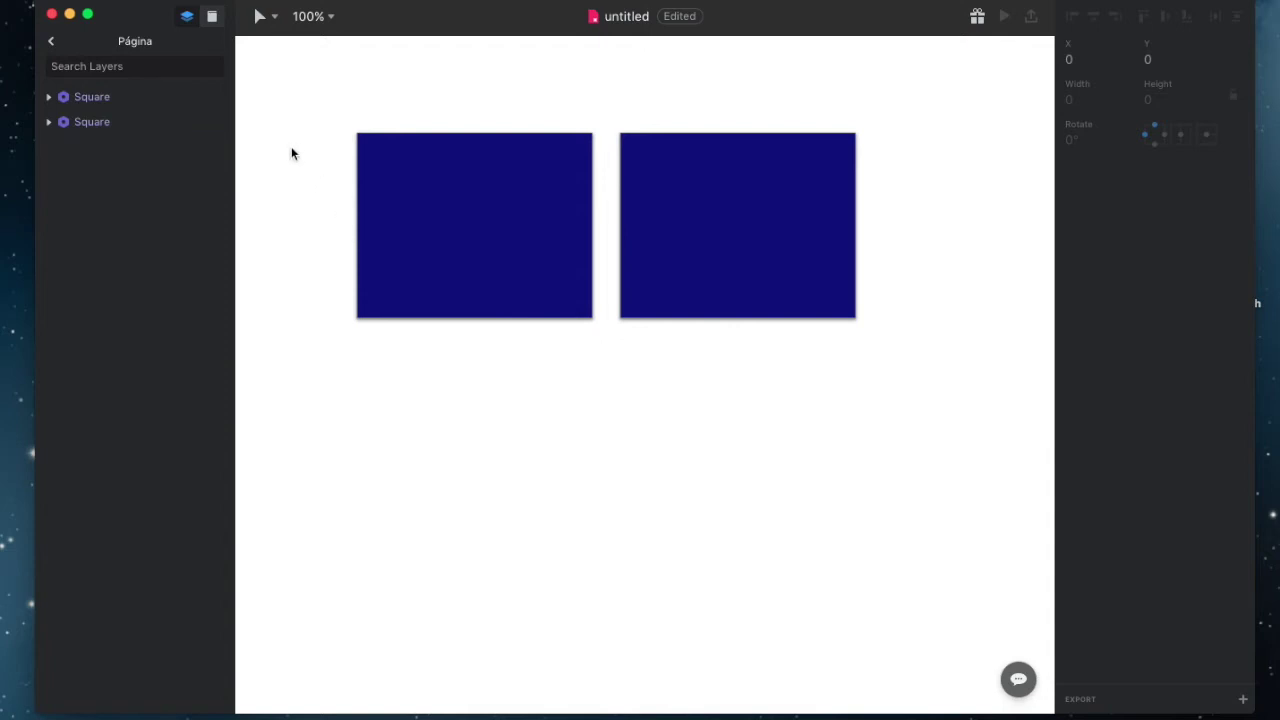
left_click(771, 246)
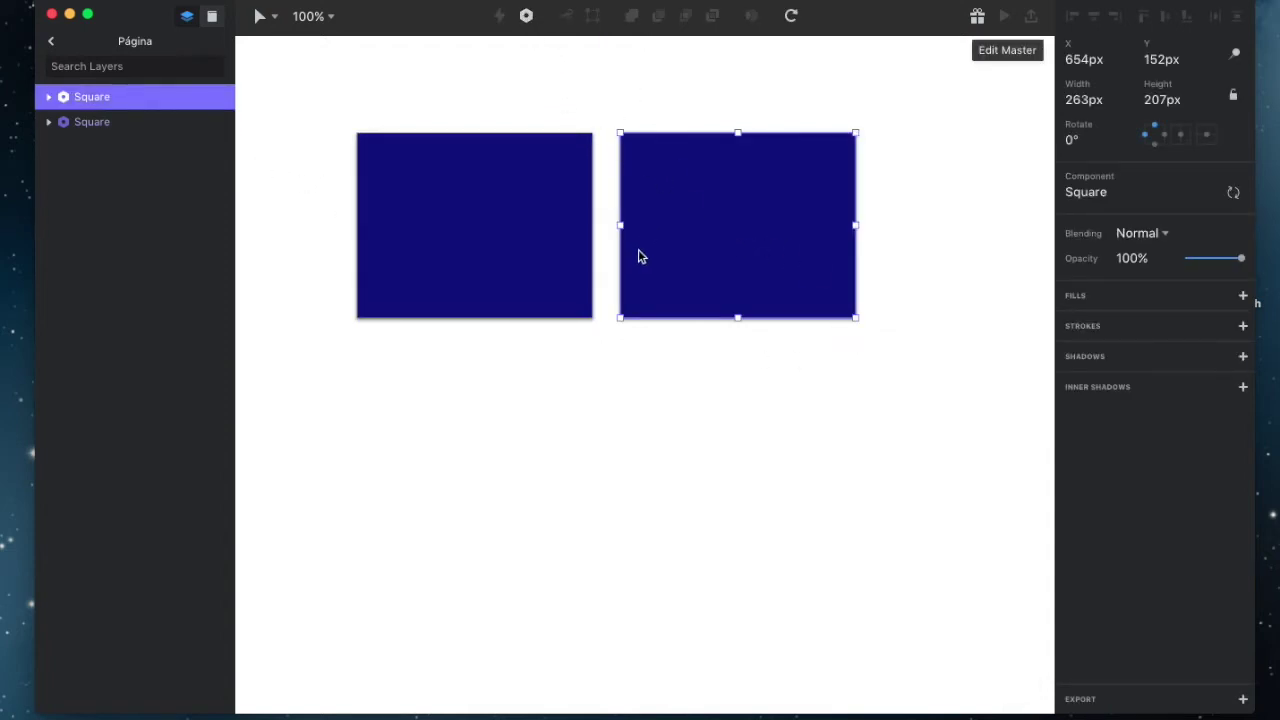
- Draw a rectangle below the blue squares
left_click(657, 391)
key("r")
mouse_move(512, 371)
left_mouse_down()
mouse_move(667, 458)
mouse_move(667, 525)
left_mouse_up()
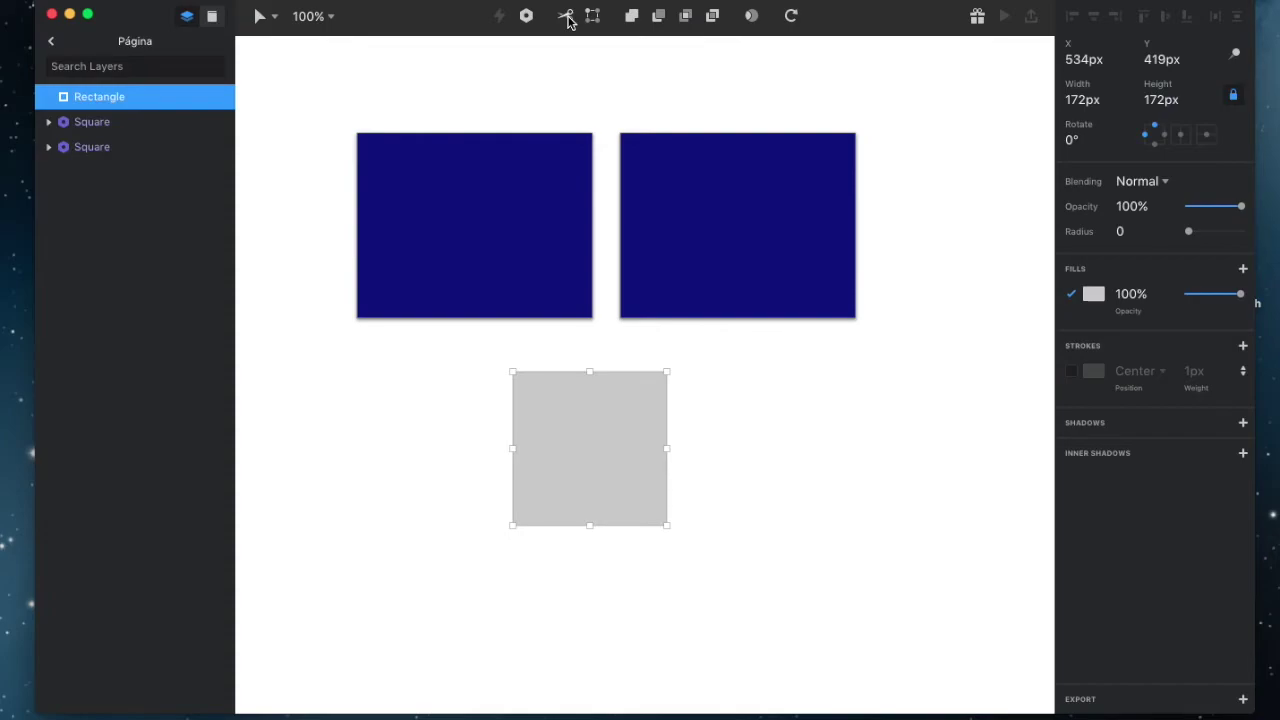
- Cut every edge and corner of the rectangle with the Scissors until nothing remains
left_click(566, 16)
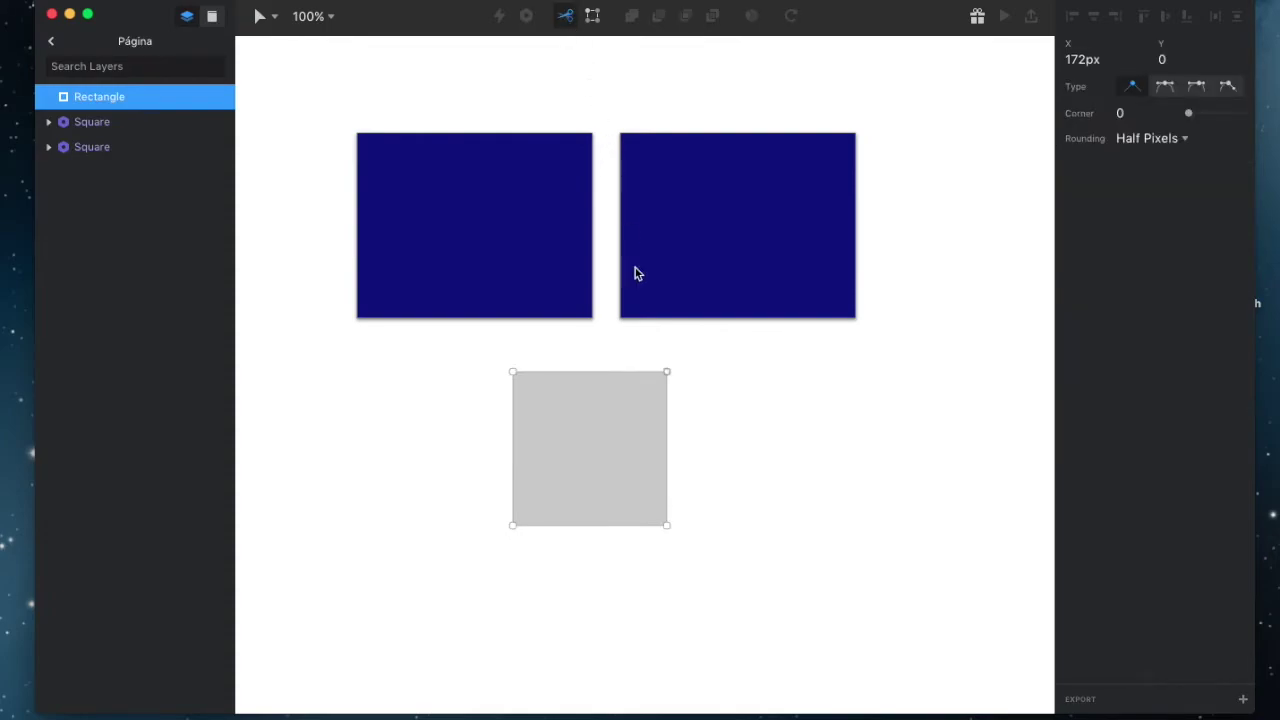
left_click(667, 434)
left_click(513, 371)
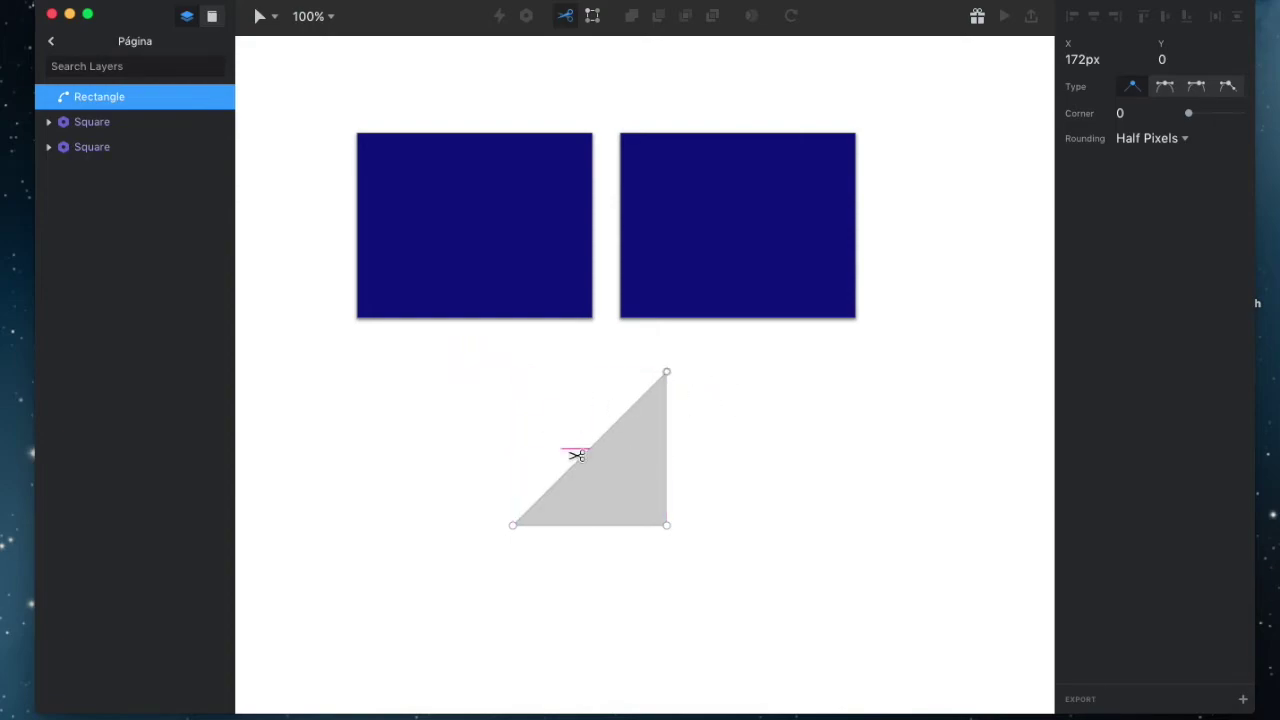
left_click(670, 528)
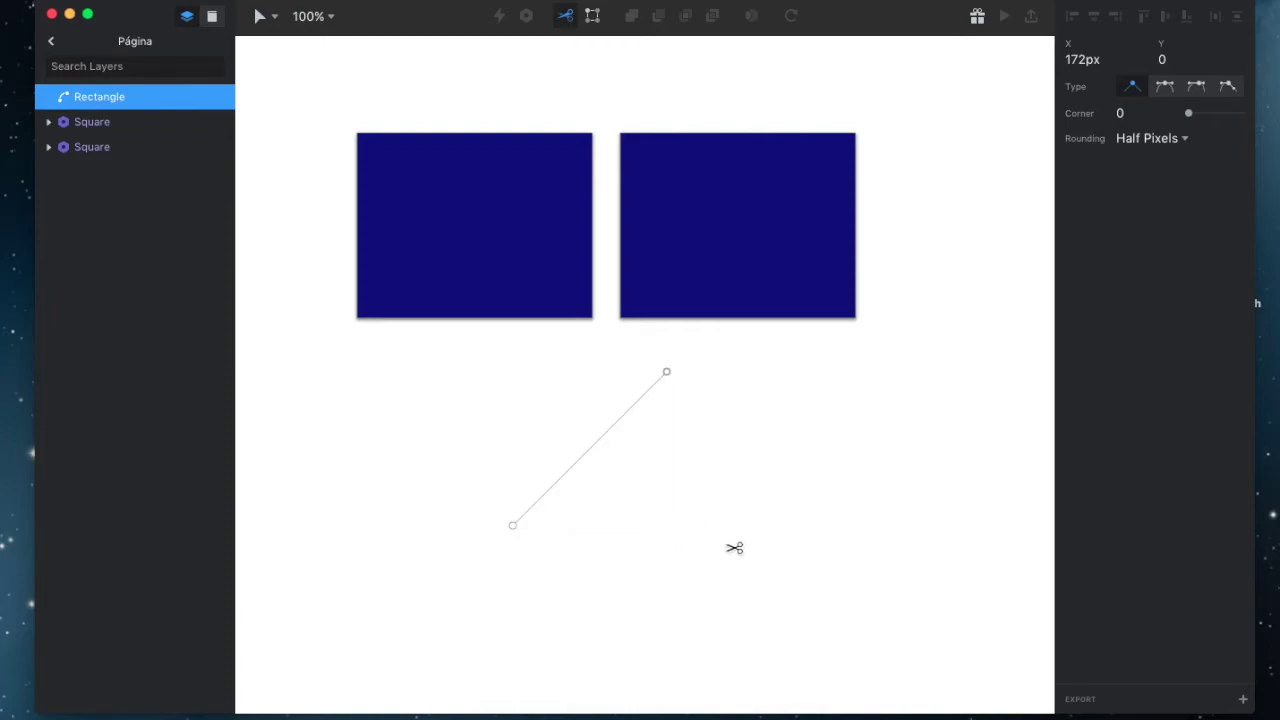
left_click(668, 374)
key("Escape")
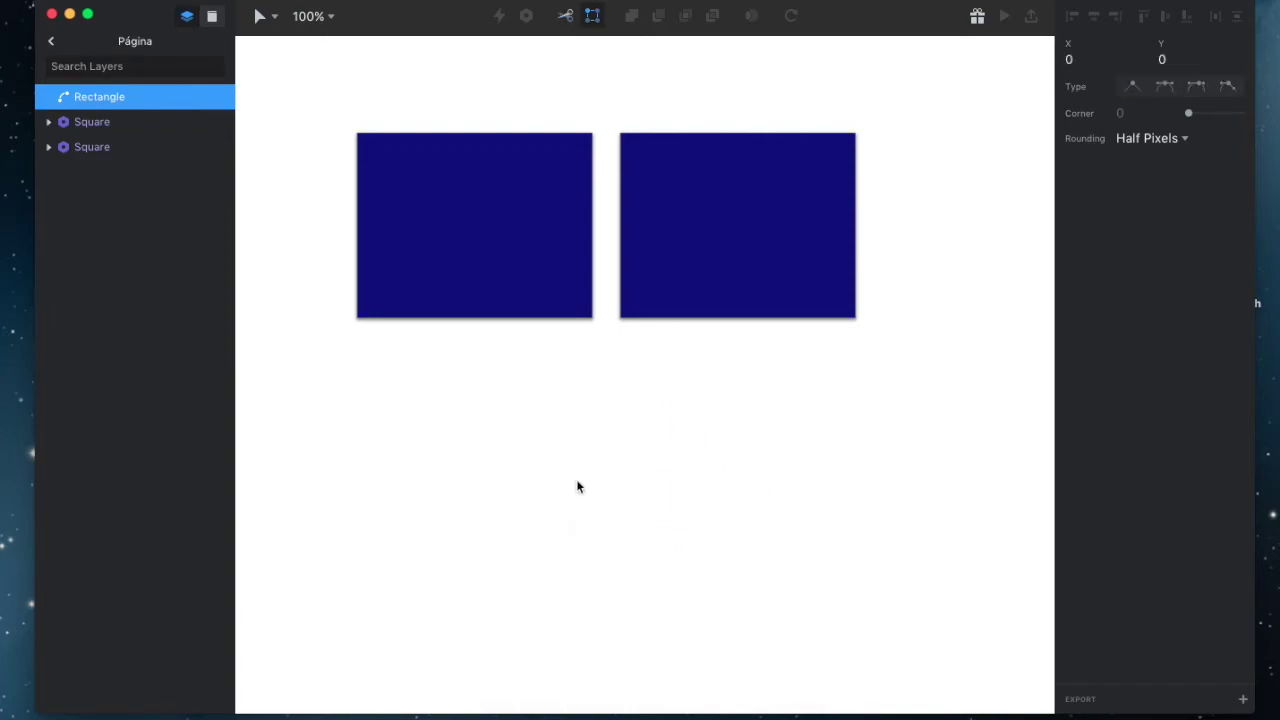
- Draw a 151×151 grey square below the blue squares
left_click(578, 486)
key("r")
left_click_drag(531, 409, 666, 543)
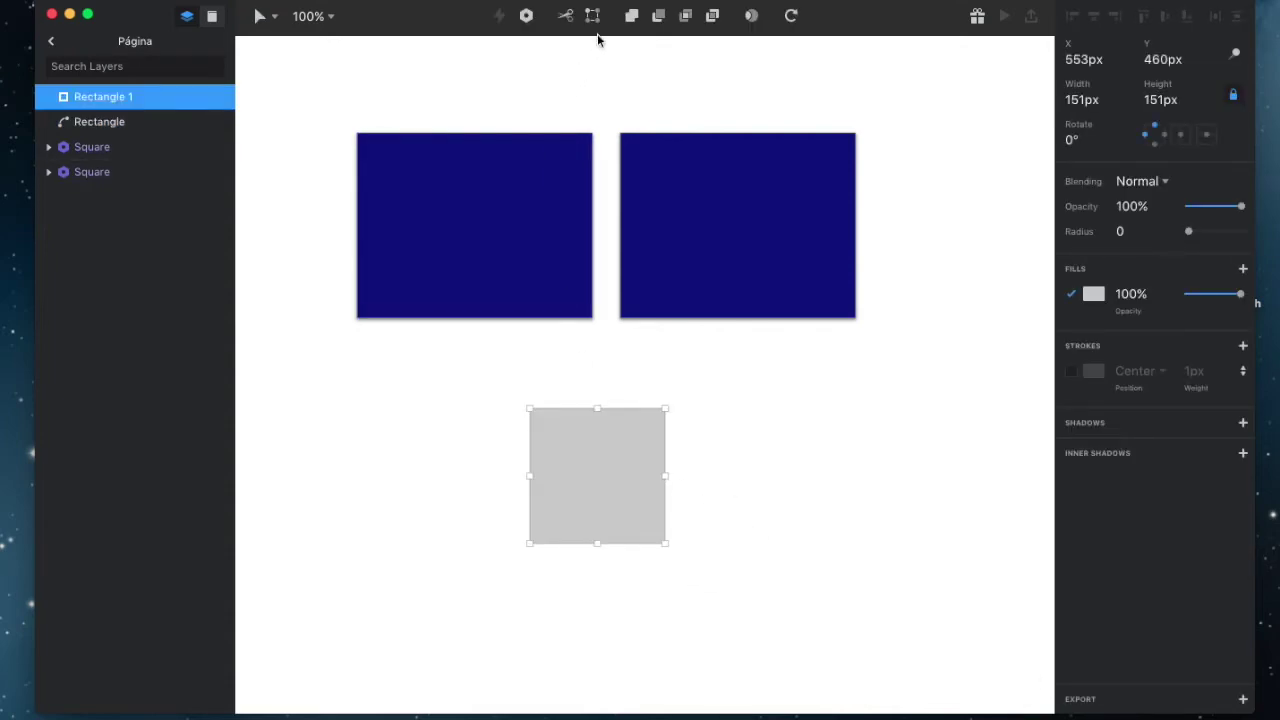
- Toggle point editing on the square to inspect its points, then duplicate it
left_click(592, 16)
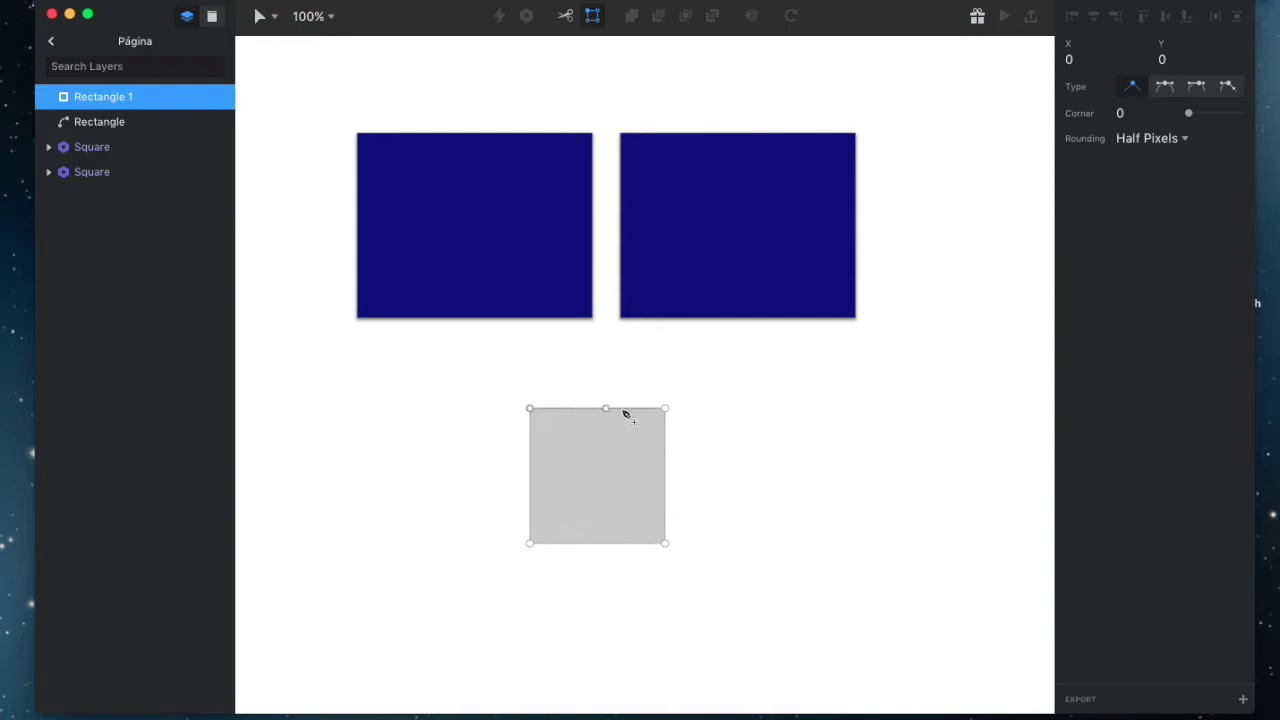
left_click(530, 542)
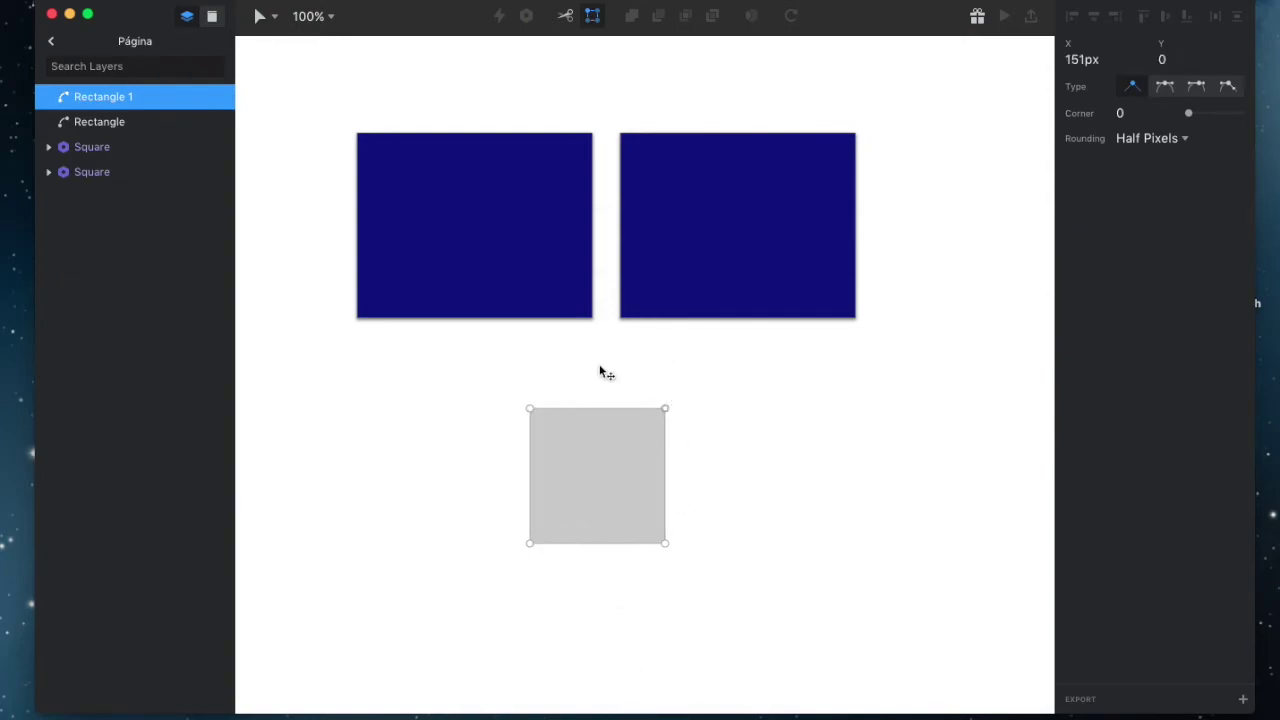
left_click(710, 440)
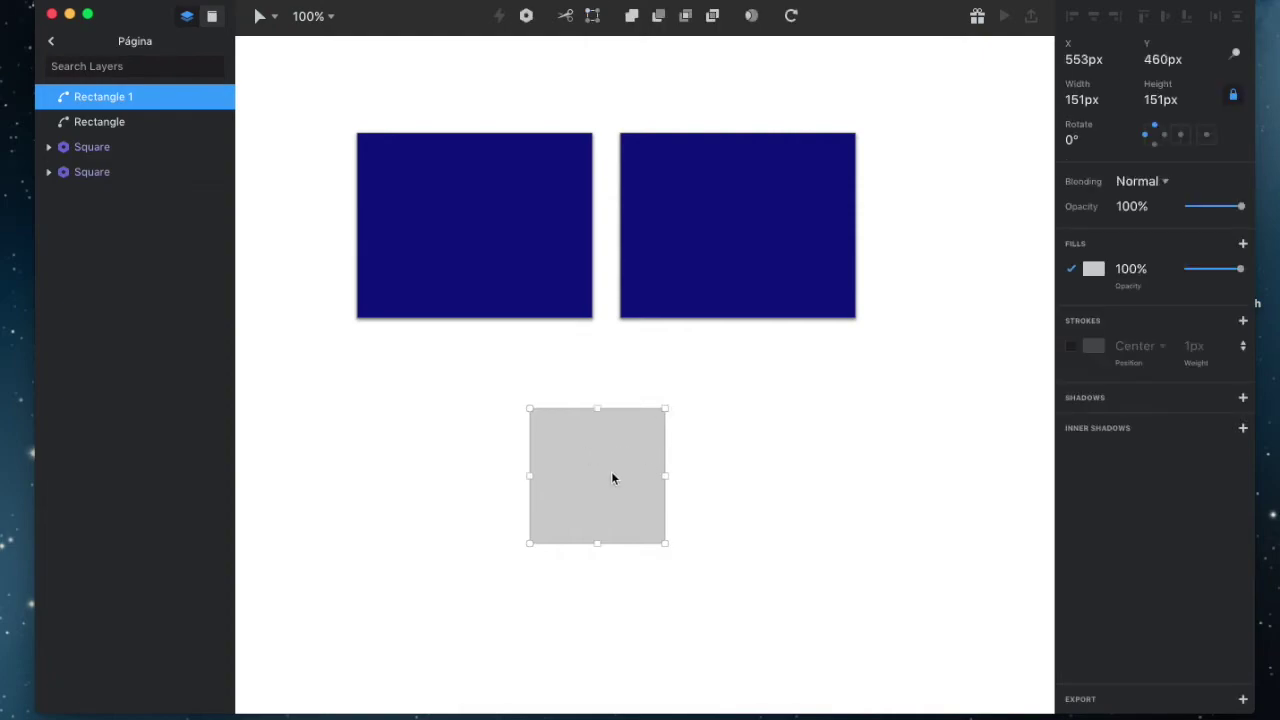
double_click(563, 505)
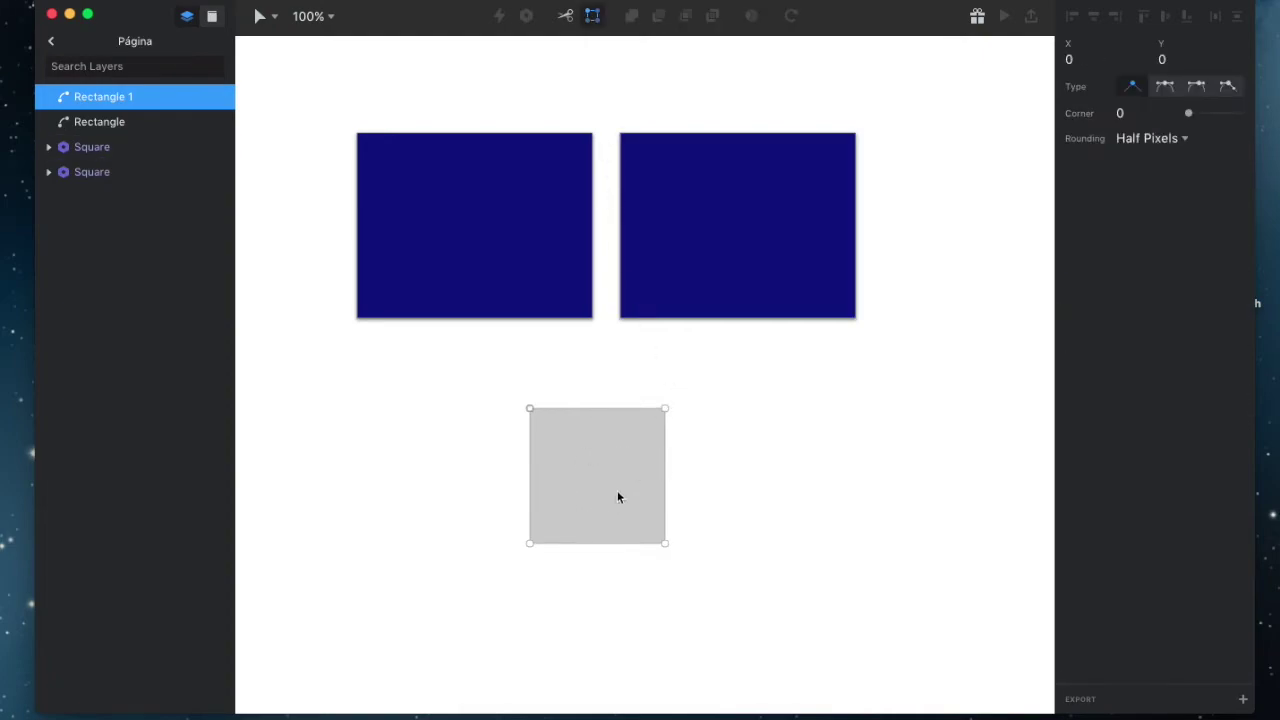
left_click(604, 397)
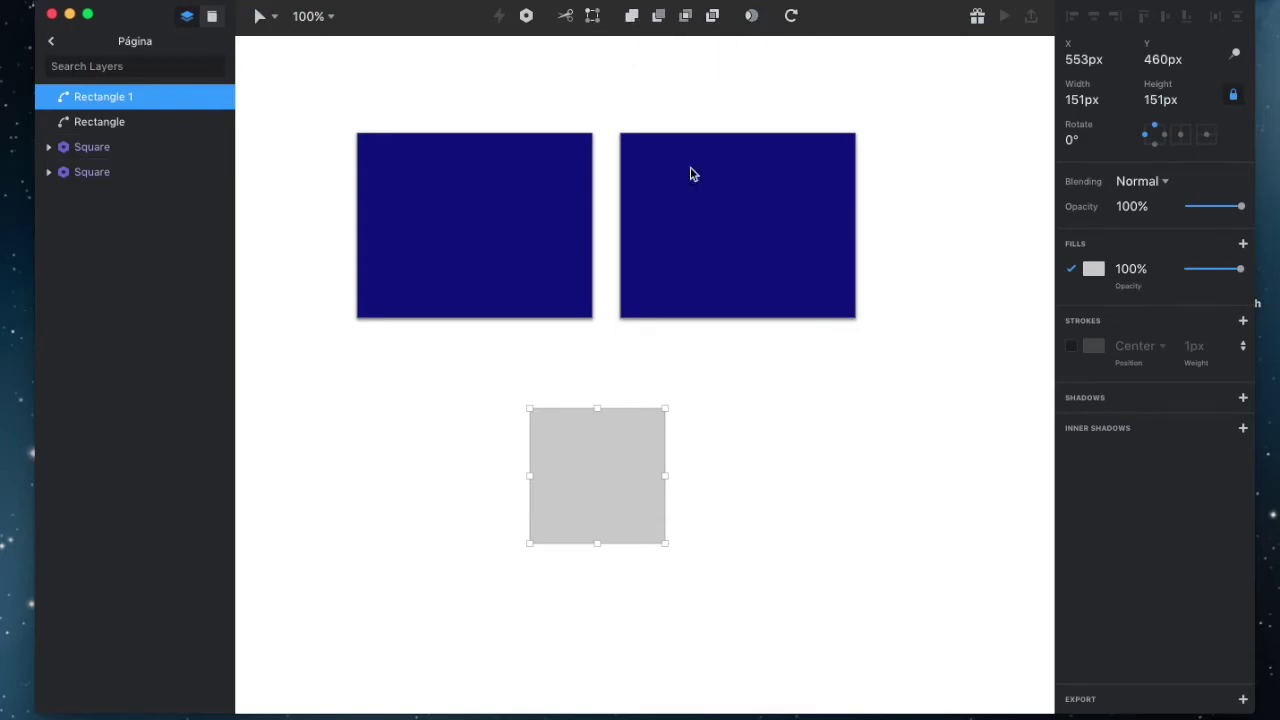
key("super+d")
- Offset the copy up-right and subtract it from the original square
mouse_move(568, 498)
left_mouse_down()
mouse_move(644, 450)
mouse_move(631, 443)
left_mouse_up()
left_click(838, 412)
left_click_drag(760, 570, 520, 350)
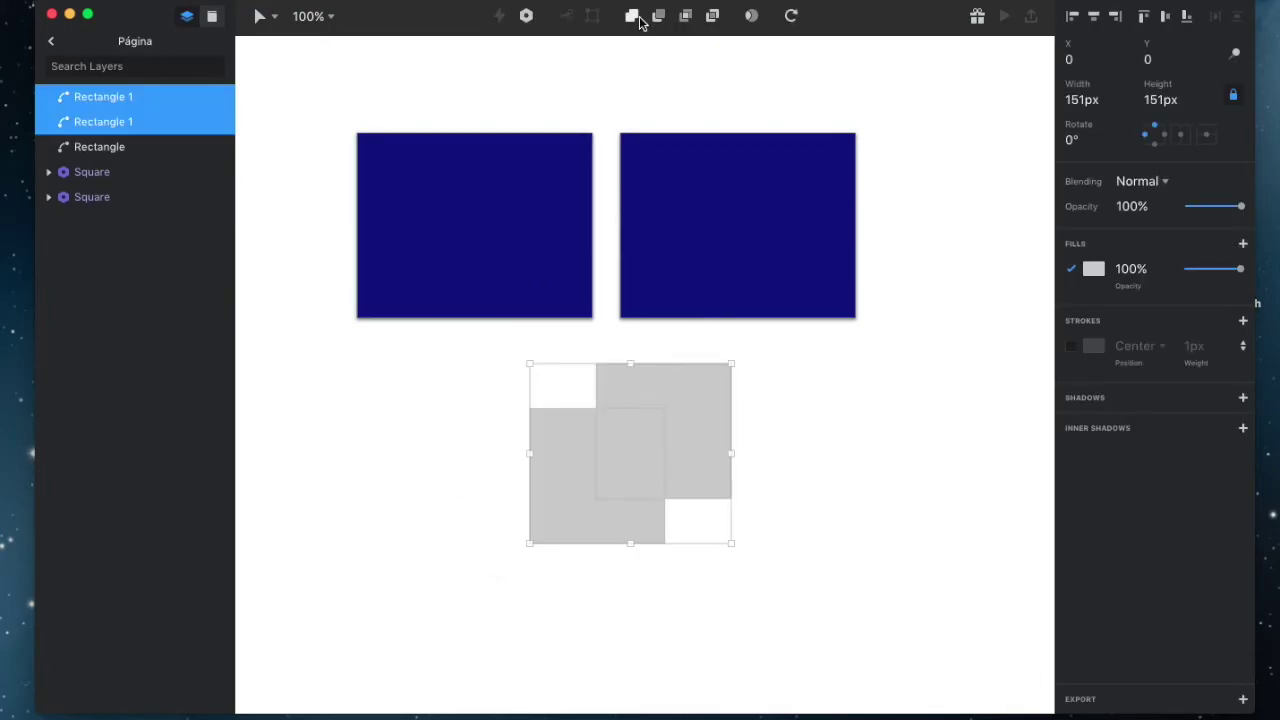
left_click(658, 16)
left_click(701, 518)
left_click(604, 512)
left_click(702, 490)
left_click(567, 497)
- Inspect the Combined Shape's two inner squares, then nudge the L shape up-right
left_click(48, 97)
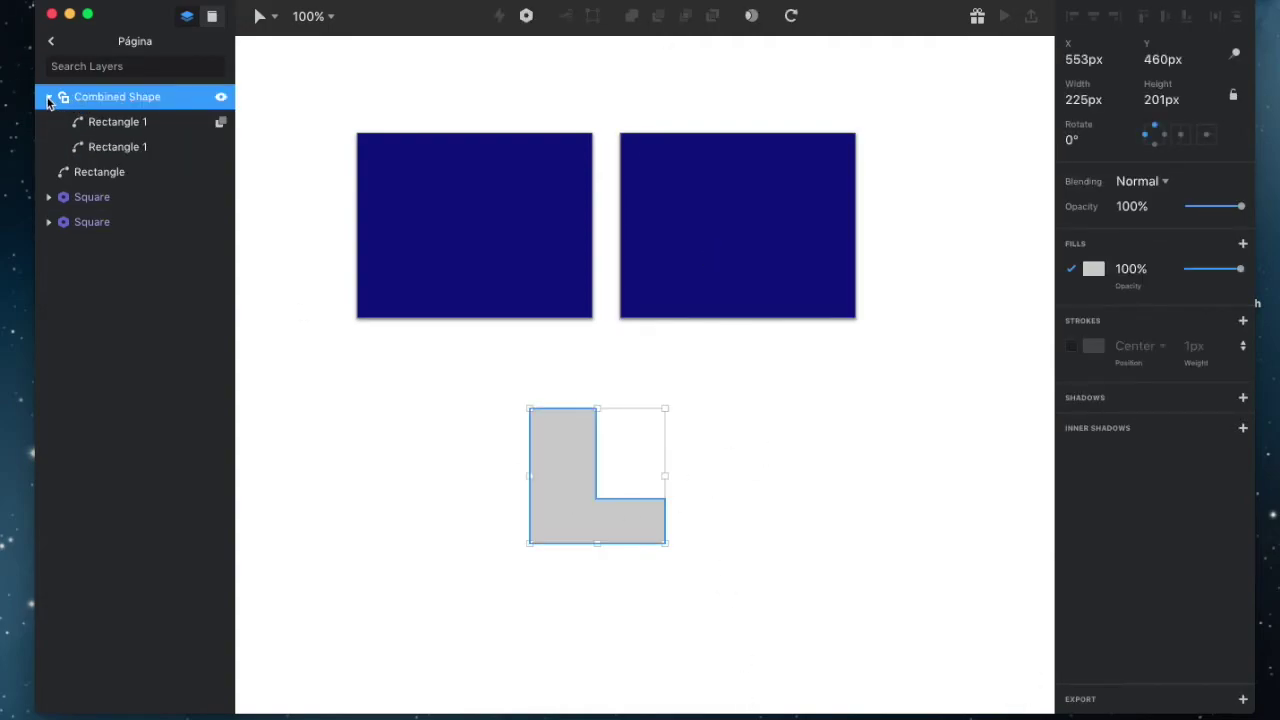
left_click(100, 122)
left_click(106, 148)
left_click(118, 131)
left_click(119, 150)
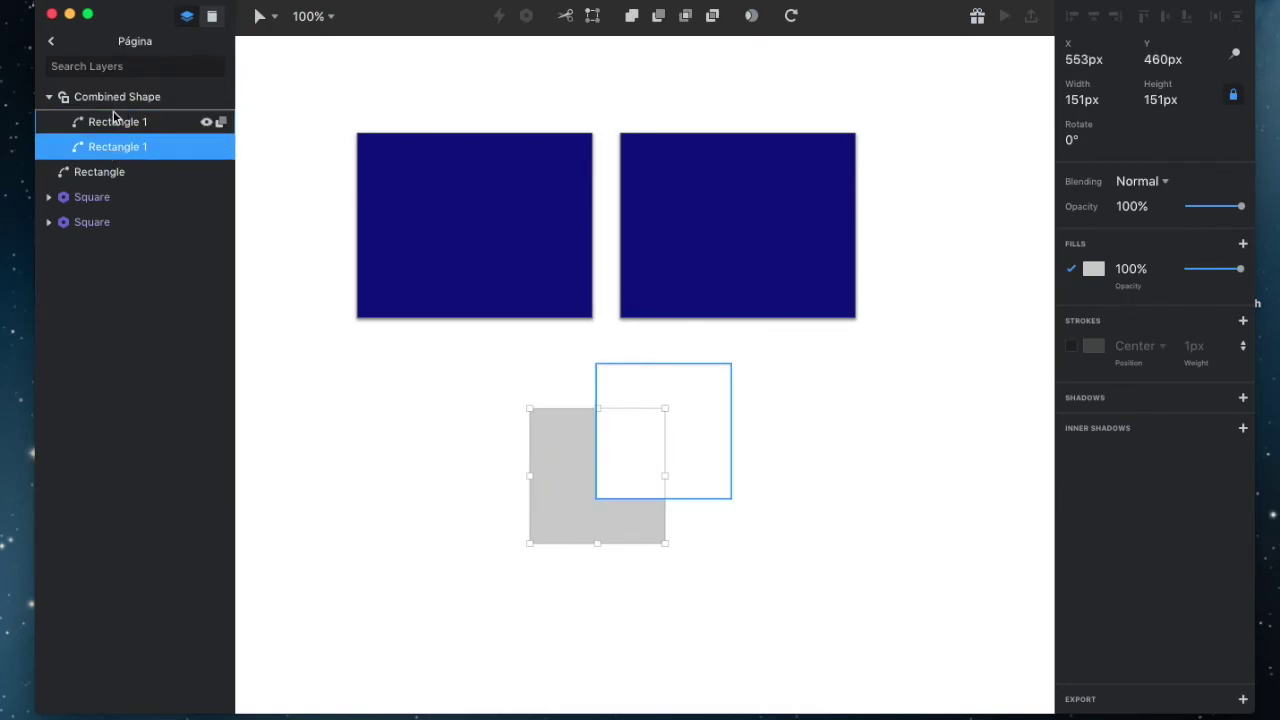
left_click(101, 123)
left_click(111, 97)
left_click(50, 97)
left_click_drag(551, 476, 559, 449)
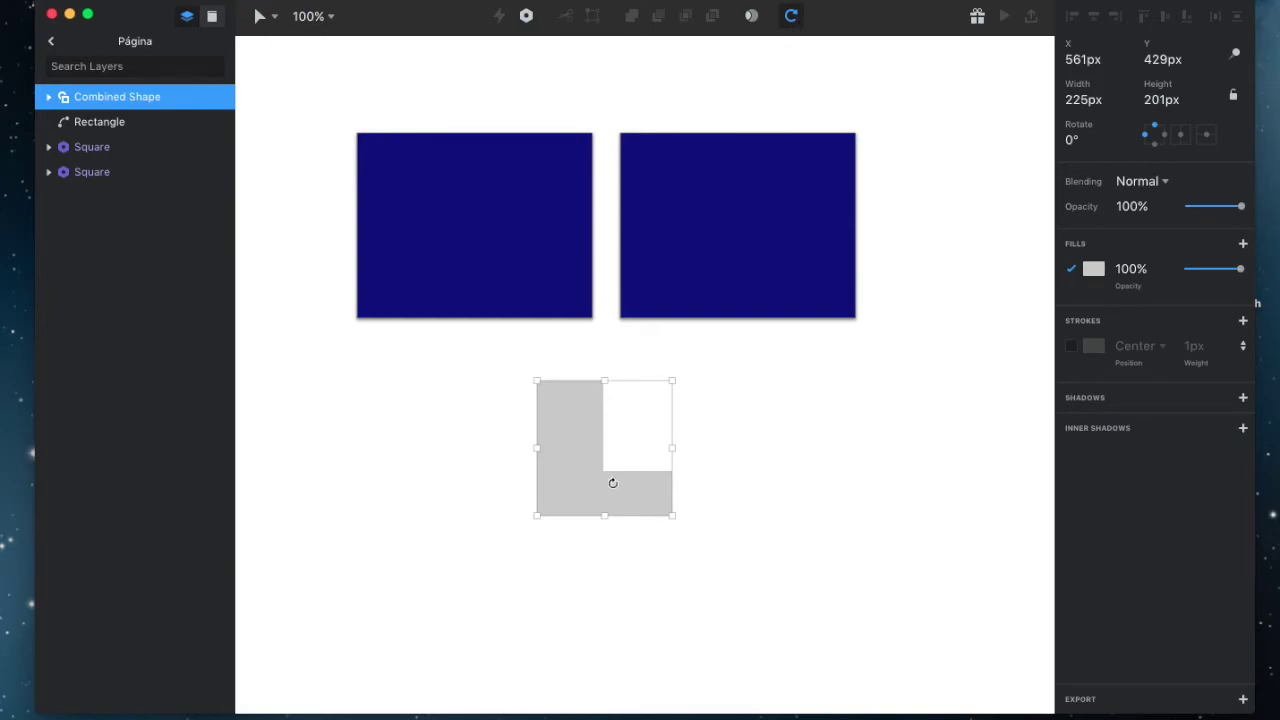
double_click(630, 437)
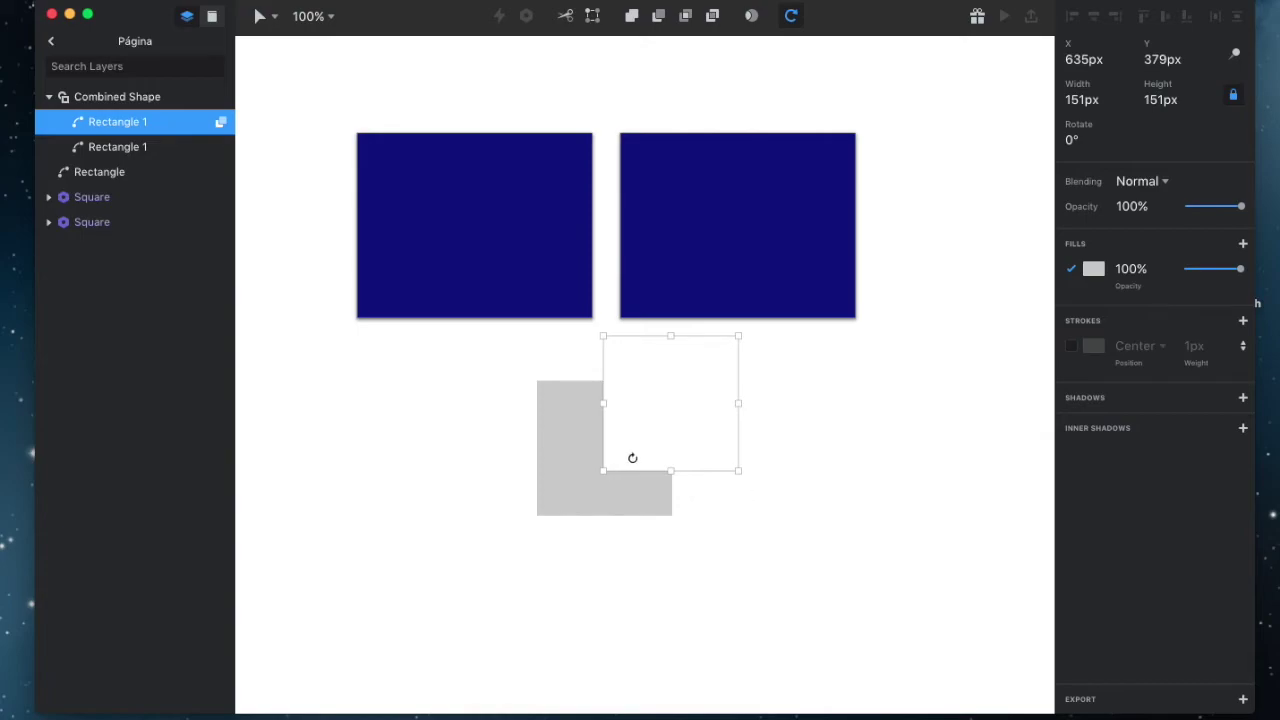
left_click(790, 16)
left_click(792, 16)
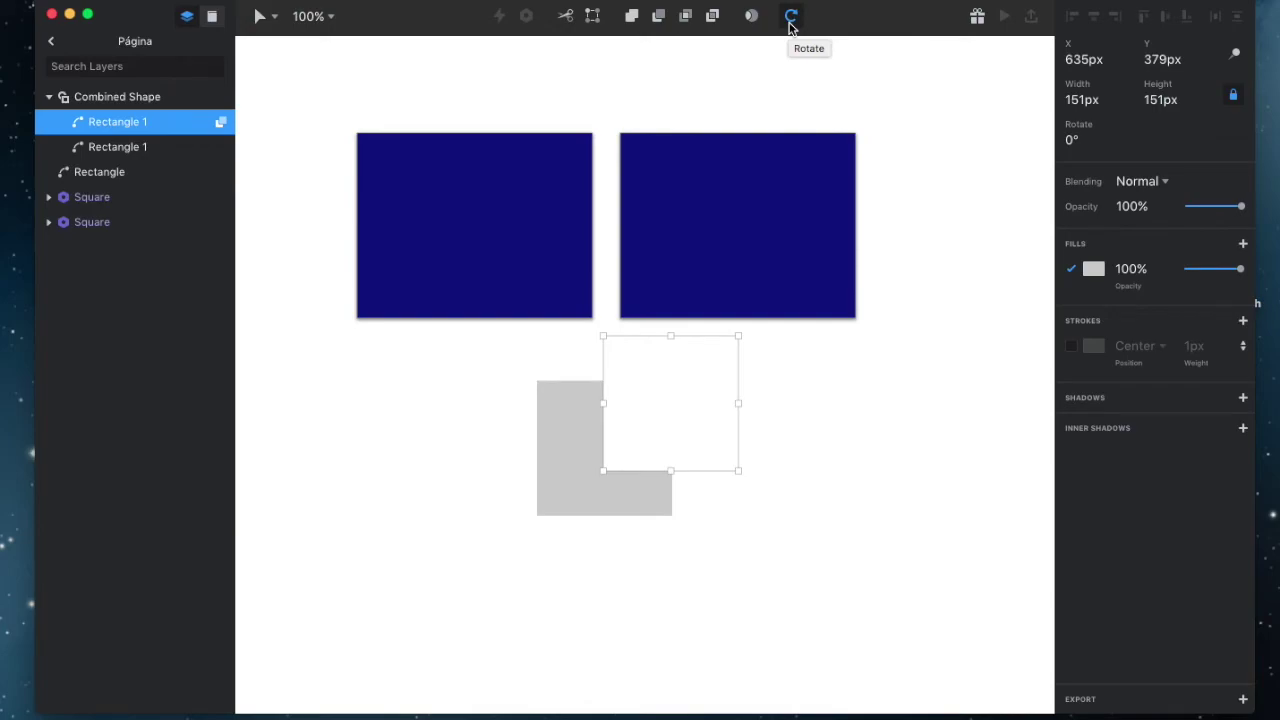
mouse_move(700, 417)
left_mouse_down()
mouse_move(554, 513)
mouse_move(660, 306)
mouse_move(714, 280)
mouse_move(777, 417)
mouse_move(721, 483)
mouse_move(774, 517)
mouse_move(674, 306)
mouse_move(694, 271)
mouse_move(694, 389)
mouse_move(600, 389)
left_mouse_up()
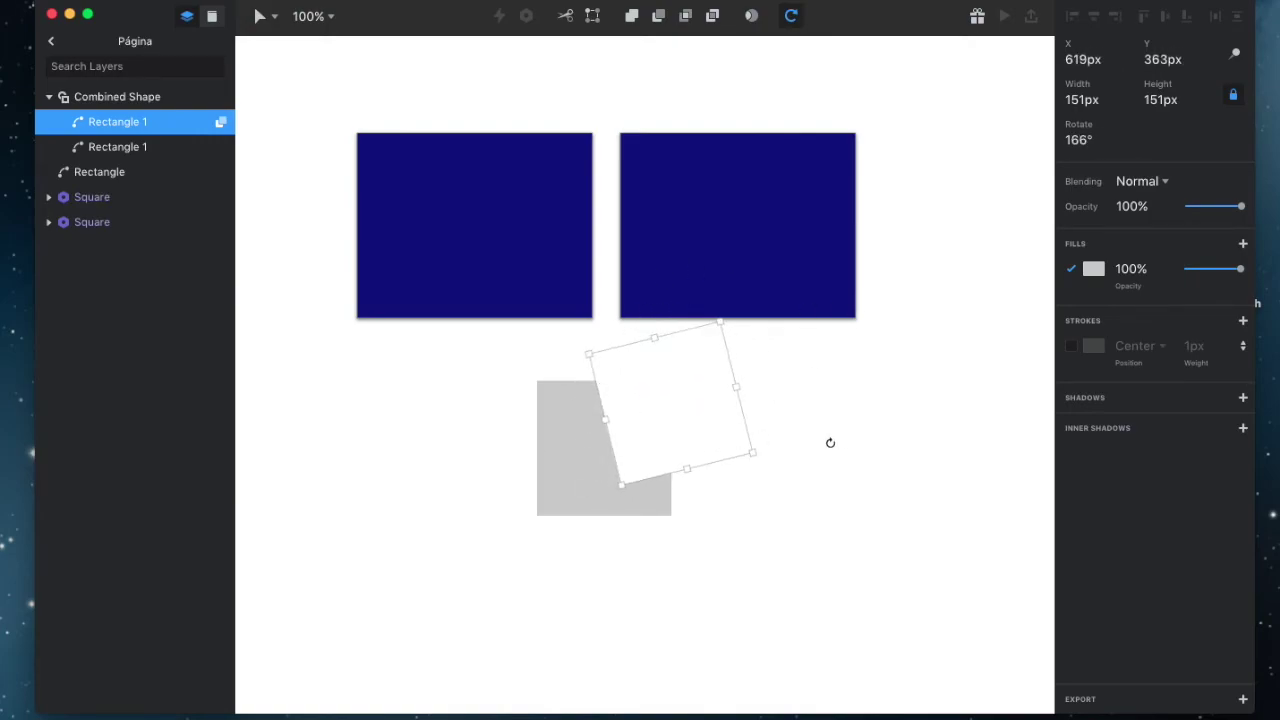
key("ctrl+z")
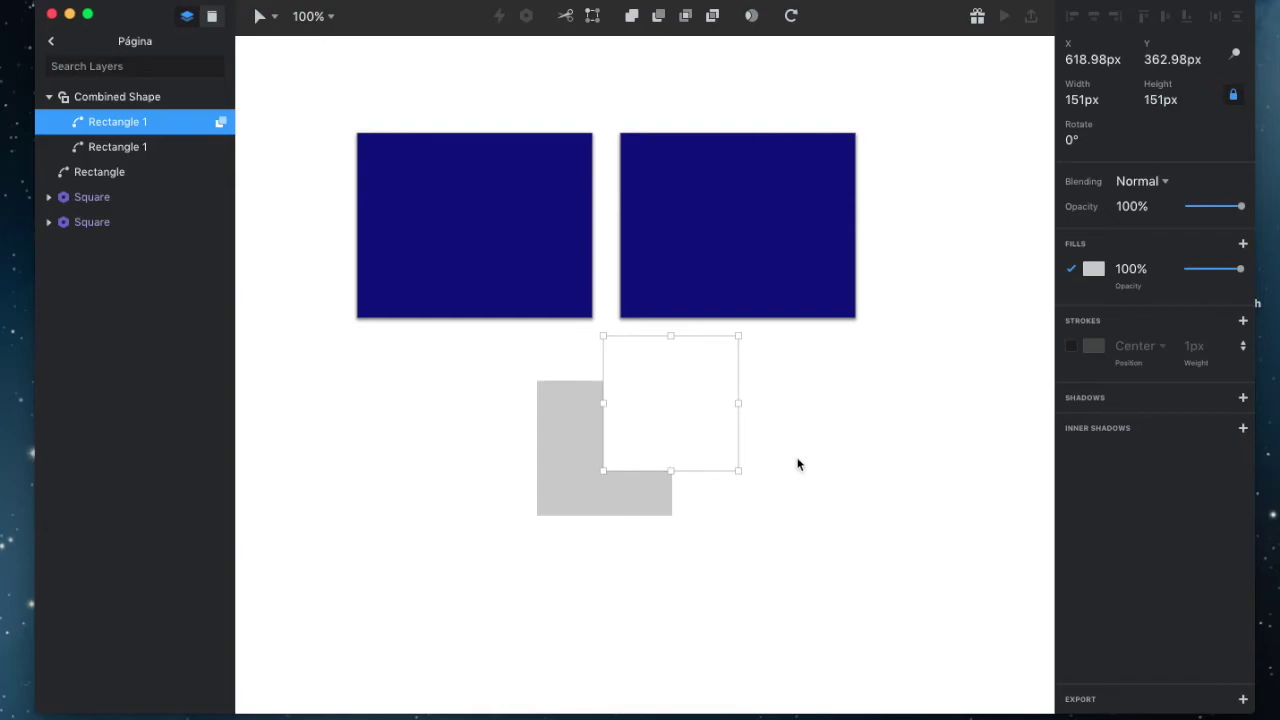
key("Escape")
left_click(572, 478)
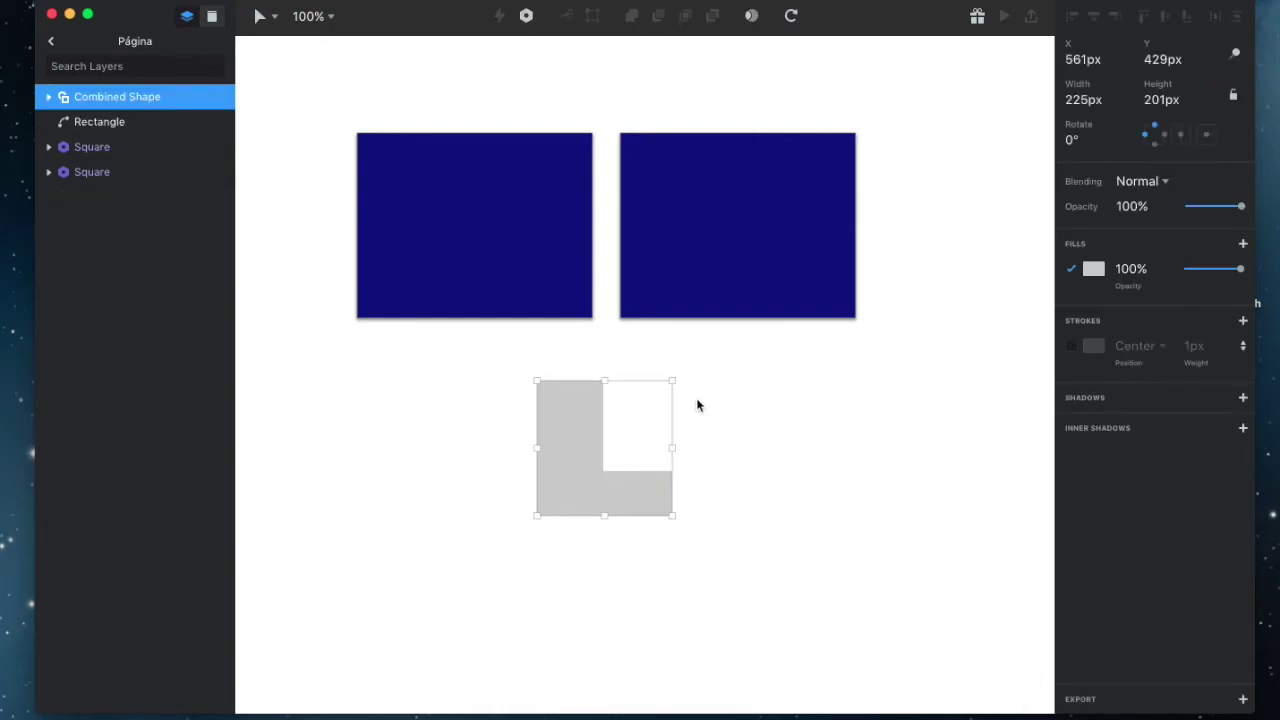
left_click(790, 15)
left_click_drag(789, 277, 781, 397)
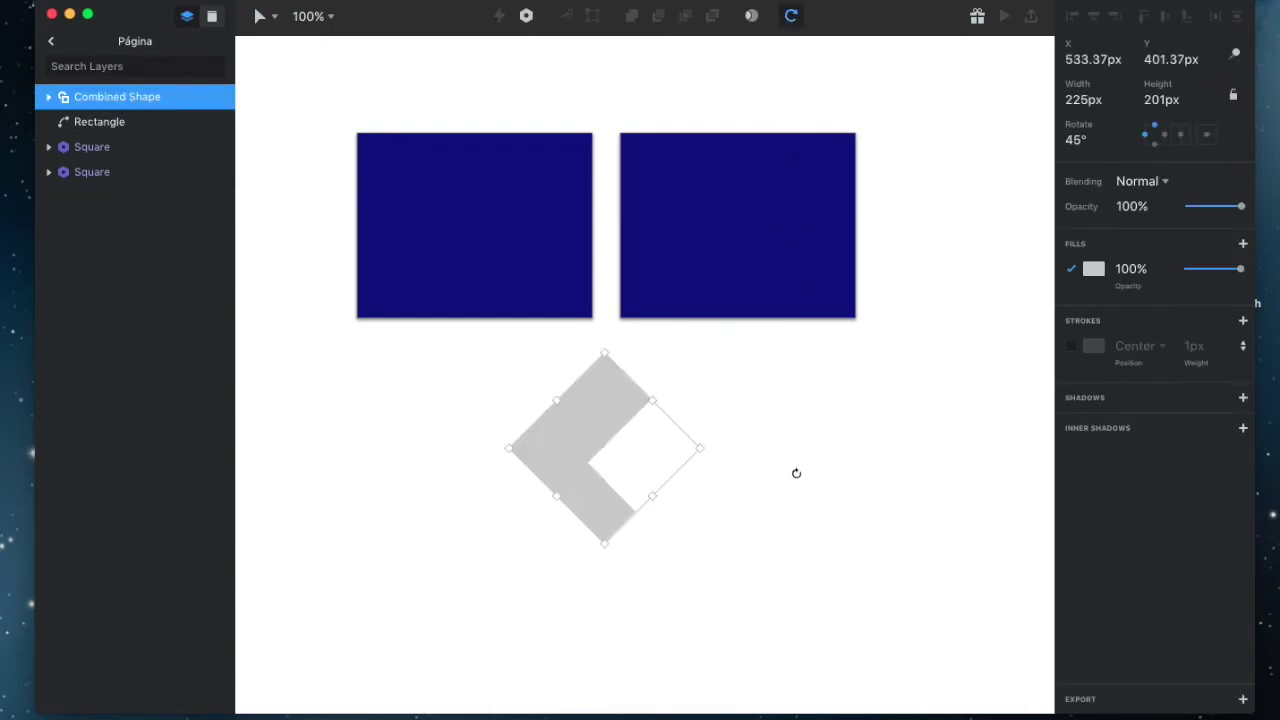
key("Escape")
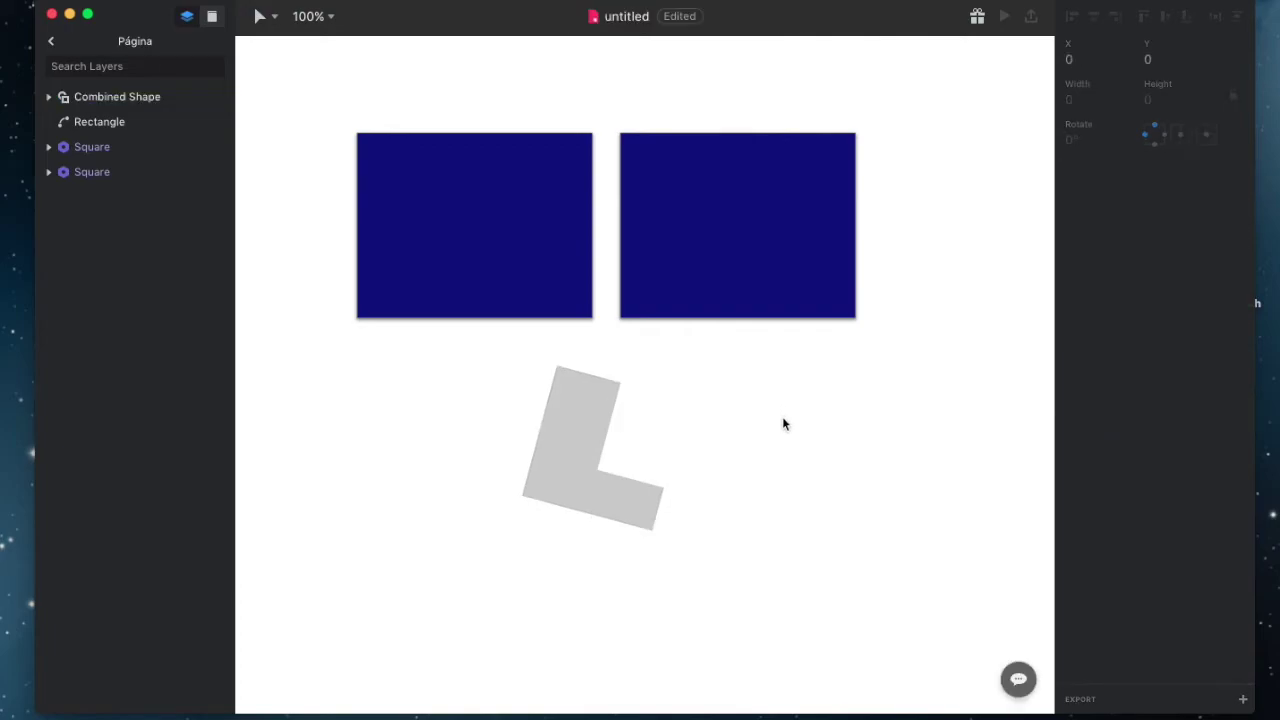
left_click(540, 482)
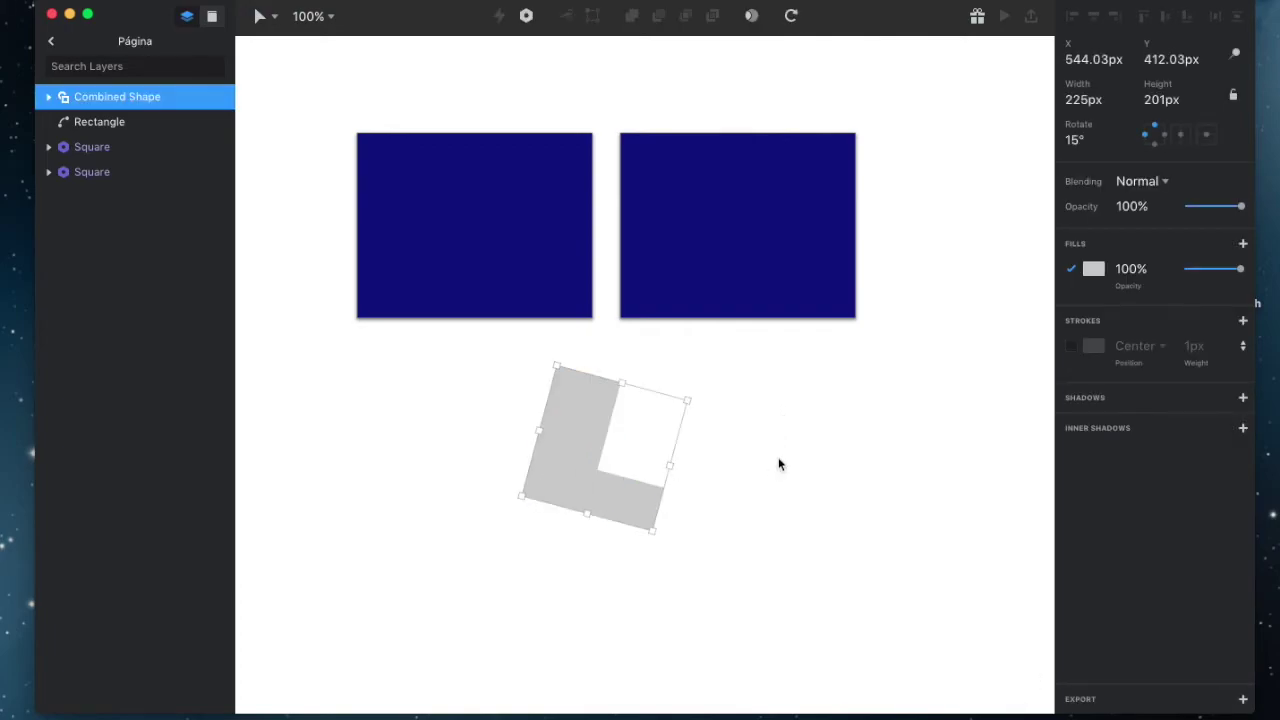
key("ctrl+z")
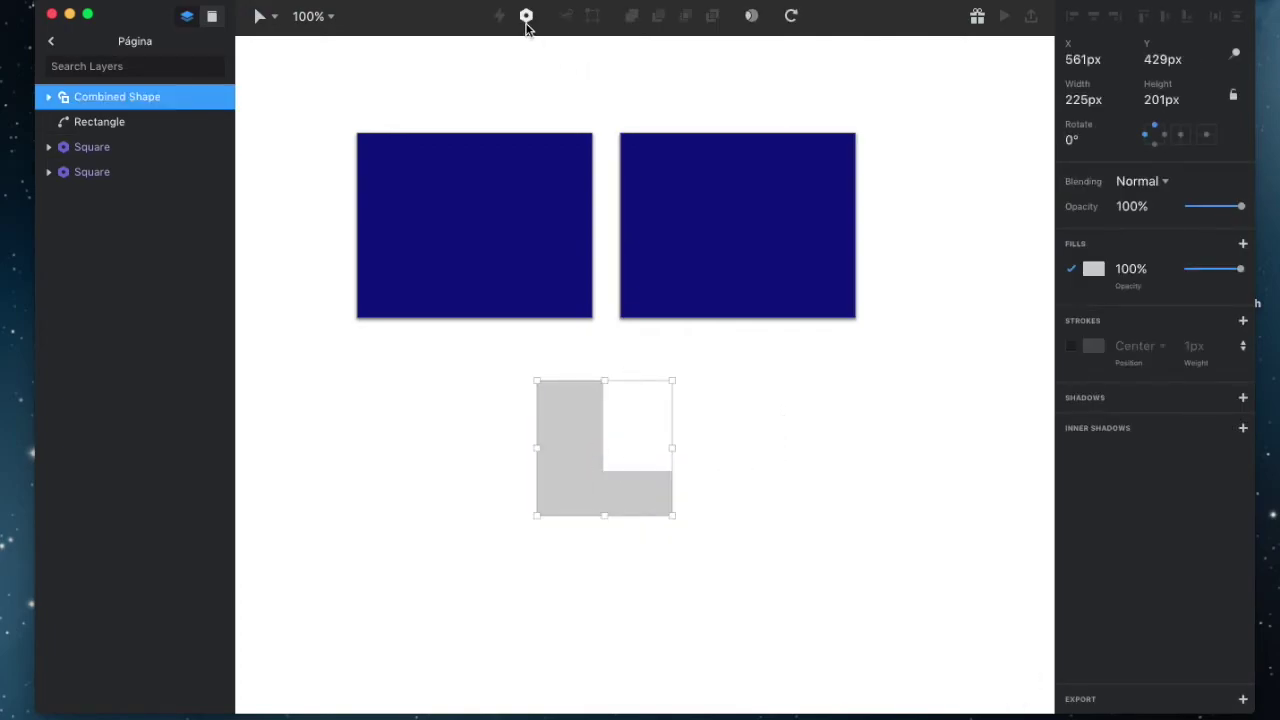
left_click(316, 16)
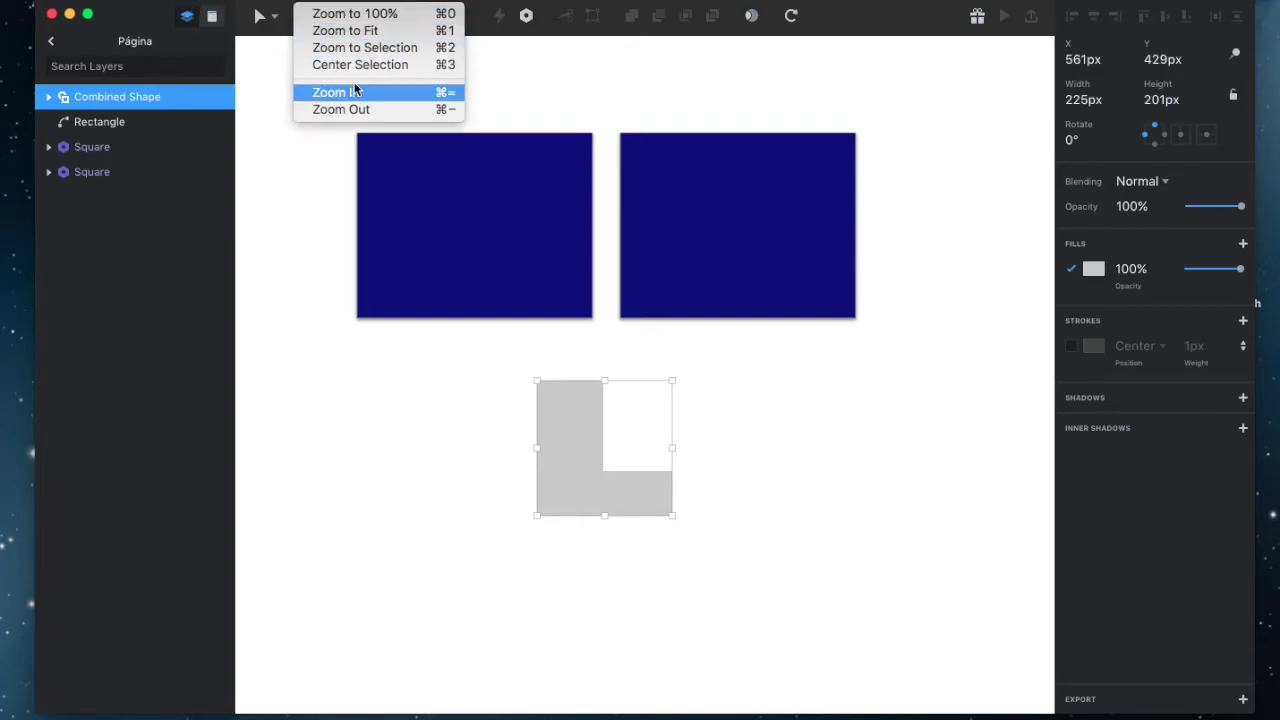
- Draw a new artboard and enlarge it to 776 by 751
left_click(276, 22)
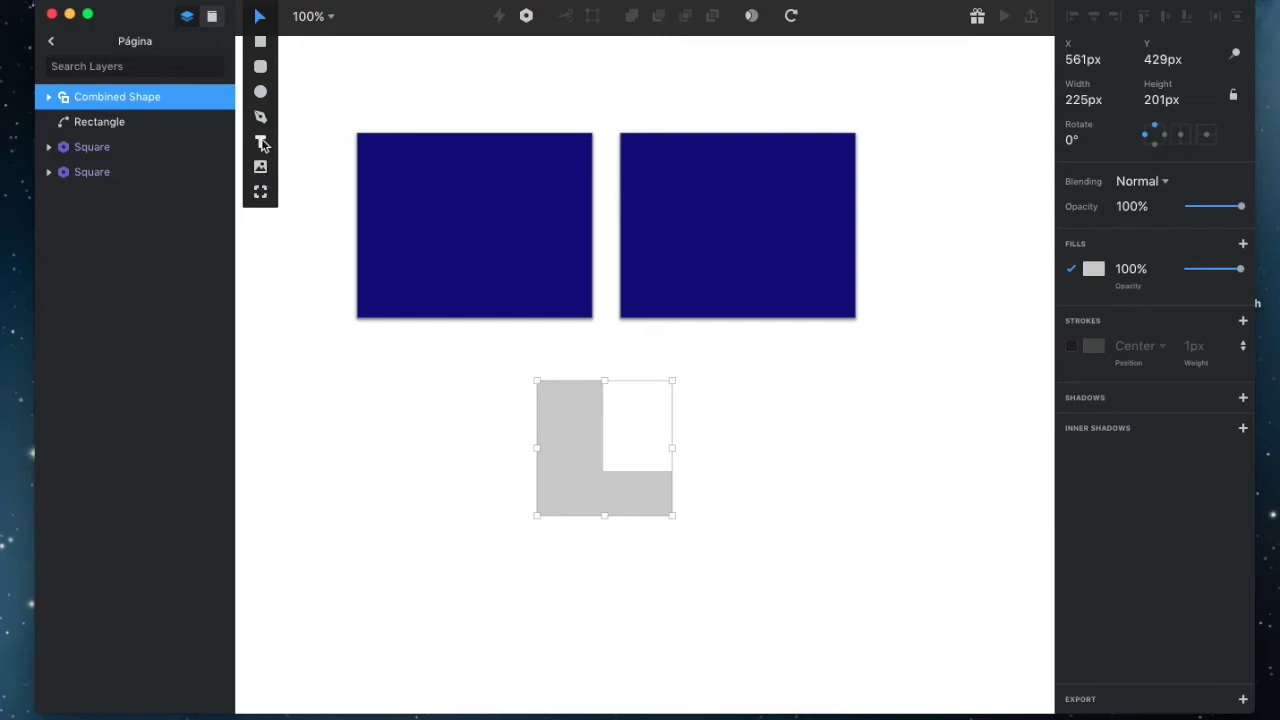
left_click(262, 198)
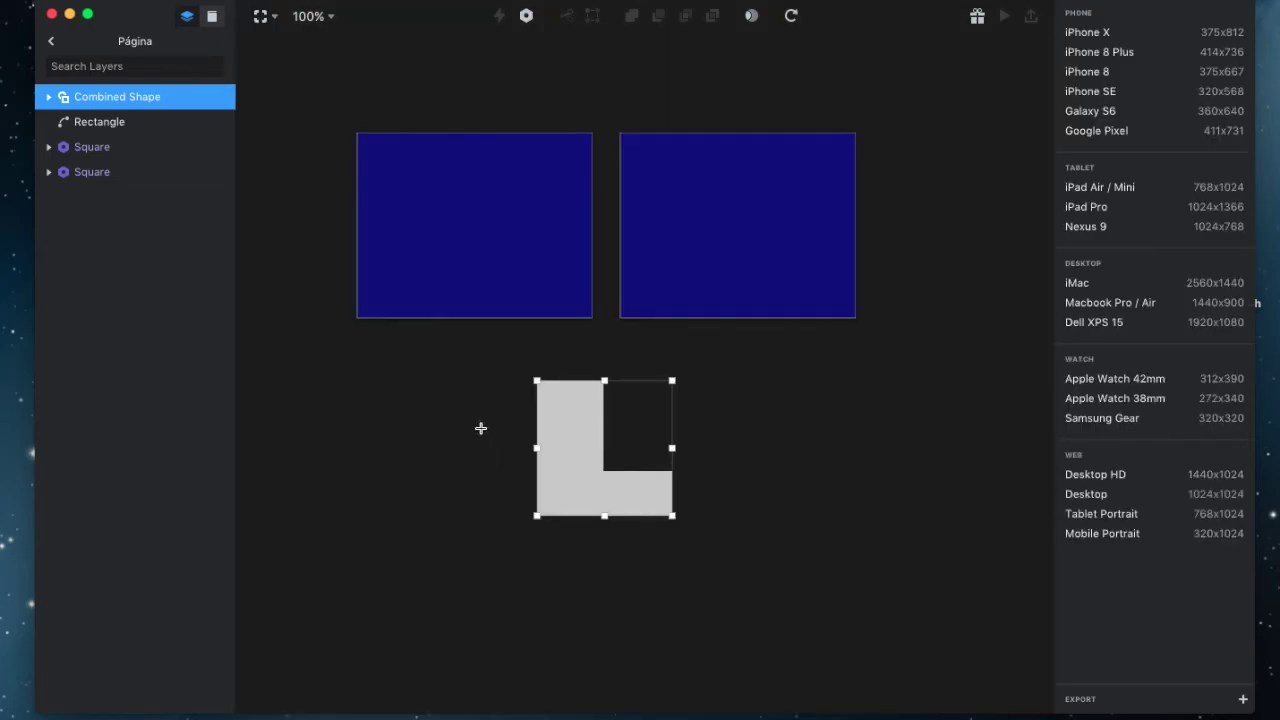
left_click_drag(291, 347, 508, 606)
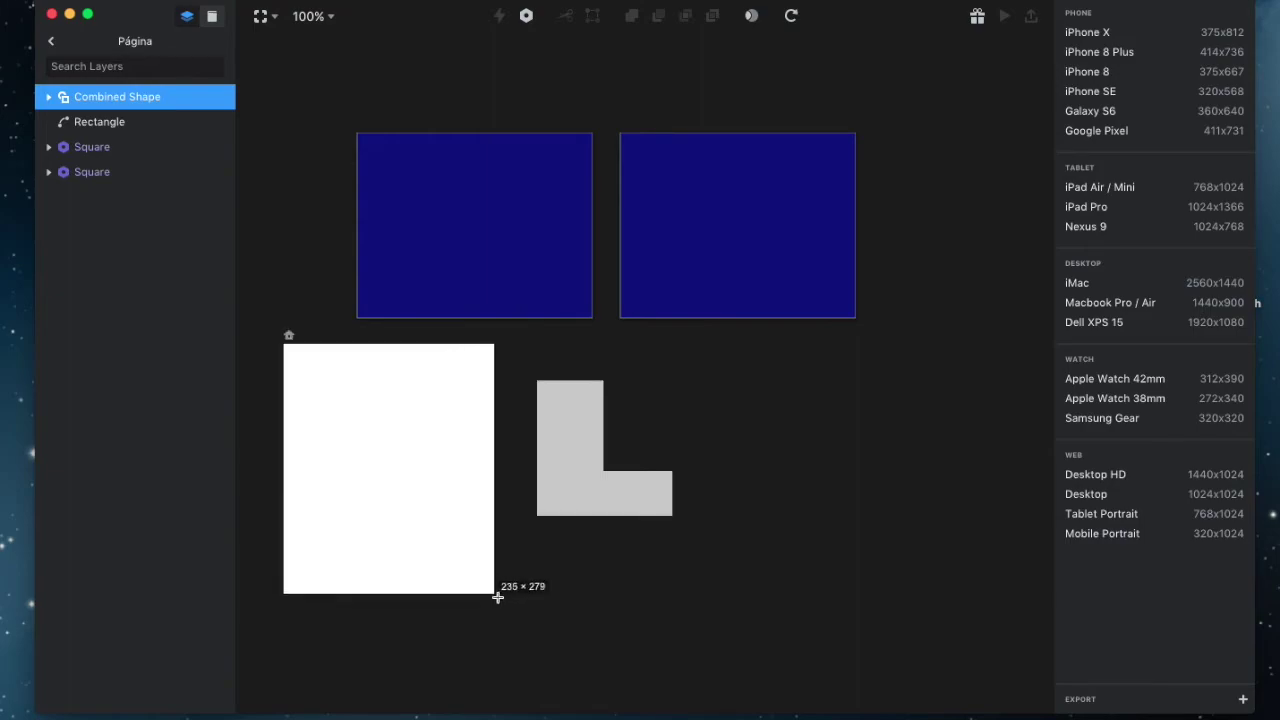
left_click(431, 560)
mouse_move(431, 560)
left_mouse_down()
mouse_move(426, 169)
mouse_move(391, 253)
left_mouse_up()
left_click_drag(481, 266, 953, 678)
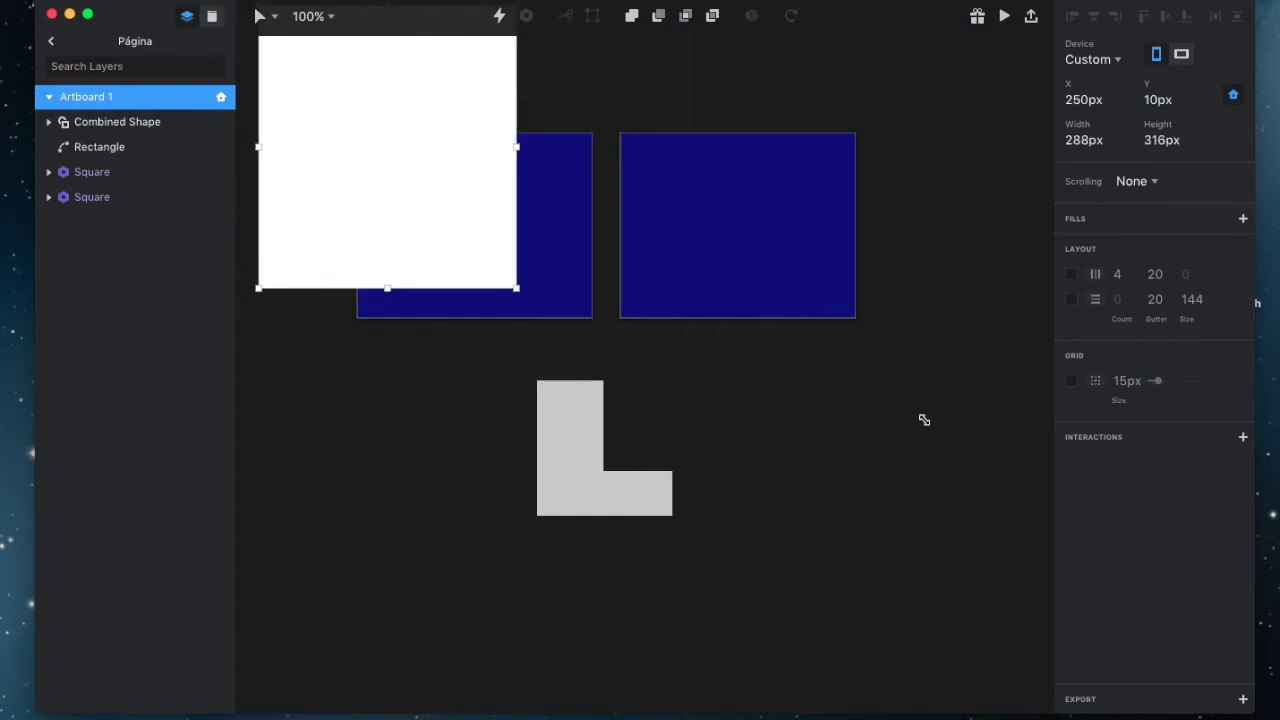
left_click_drag(637, 333, 1012, 270)
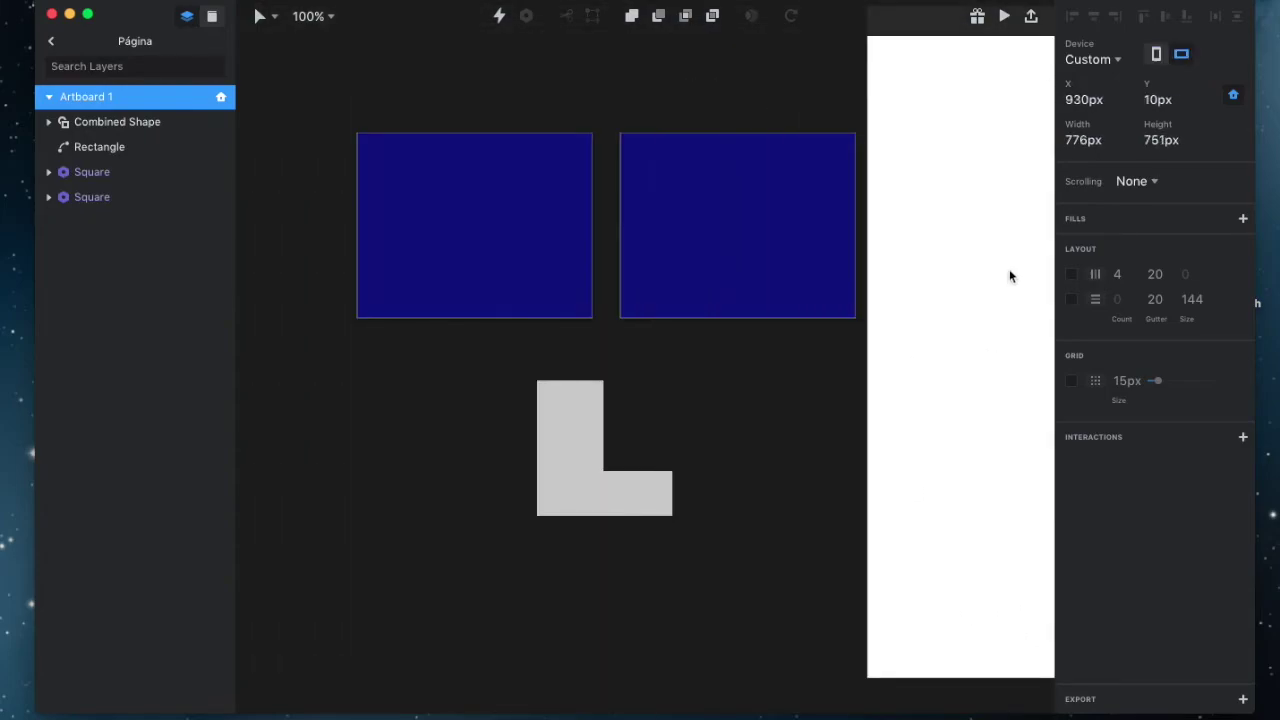
- Move the four shapes into the artboard
left_click_drag(424, 90, 777, 571)
left_click_drag(630, 275, 1151, 312)
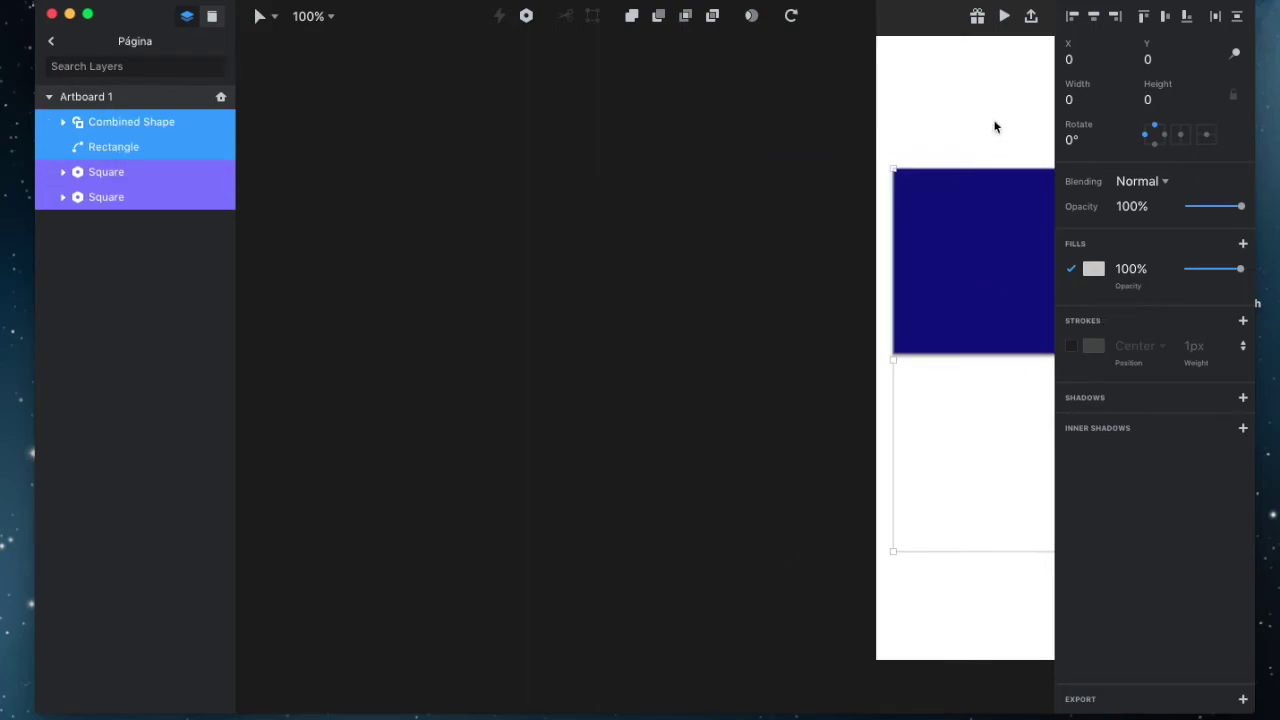
left_click(705, 171)
scroll(763, 362, "right", 5)
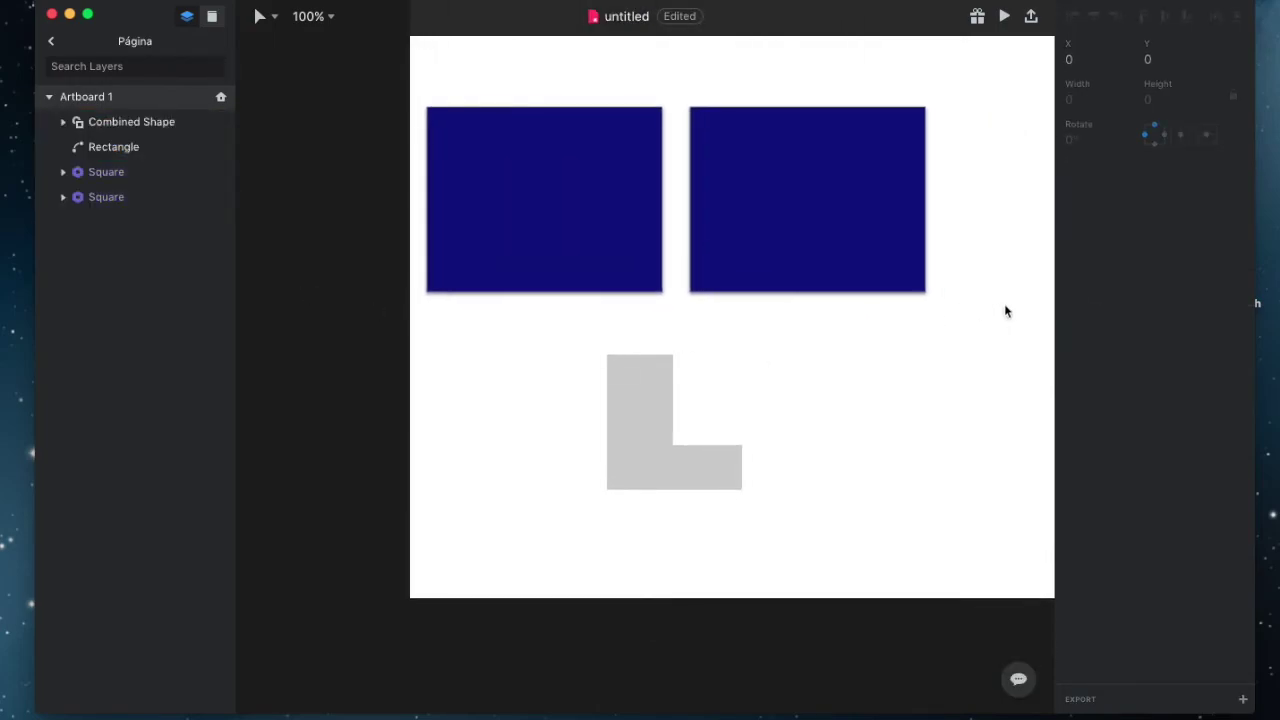
left_click_drag(886, 337, 770, 495)
scroll(770, 495, "right", 2)
left_click_drag(694, 177, 350, 565)
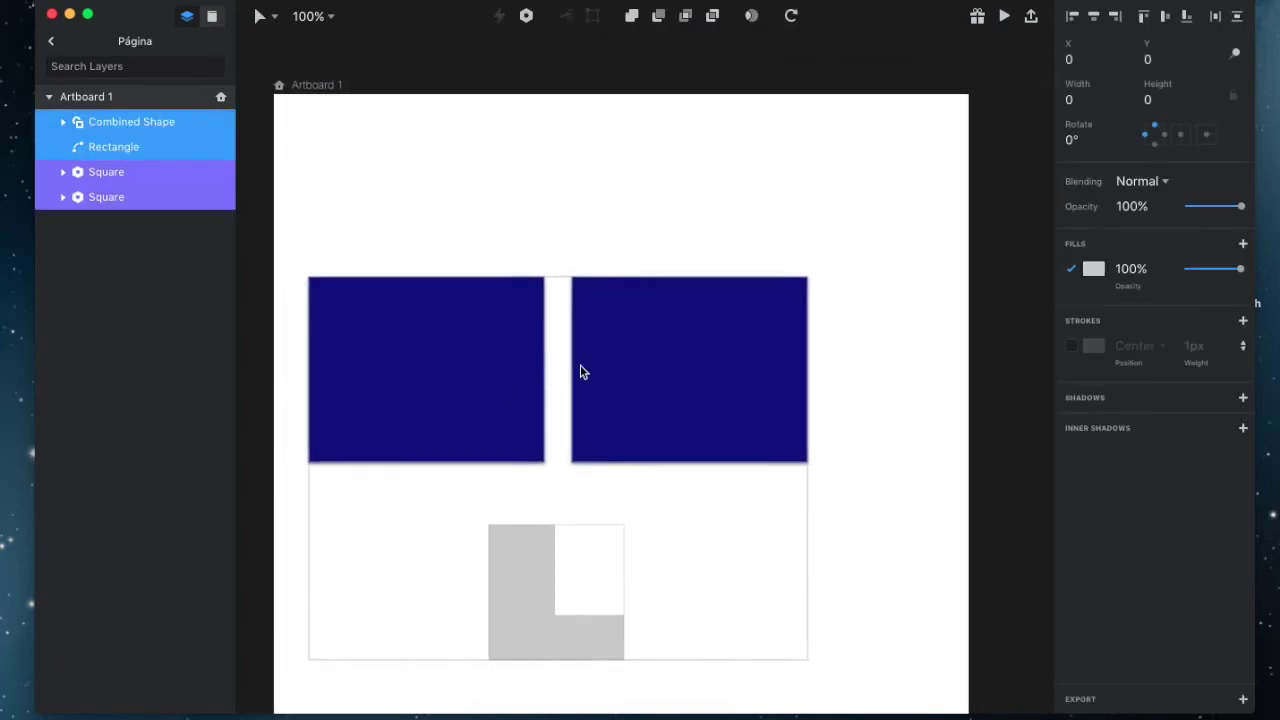
scroll(583, 372, "down", 2)
scroll(583, 372, "left", 2)
left_click(740, 651)
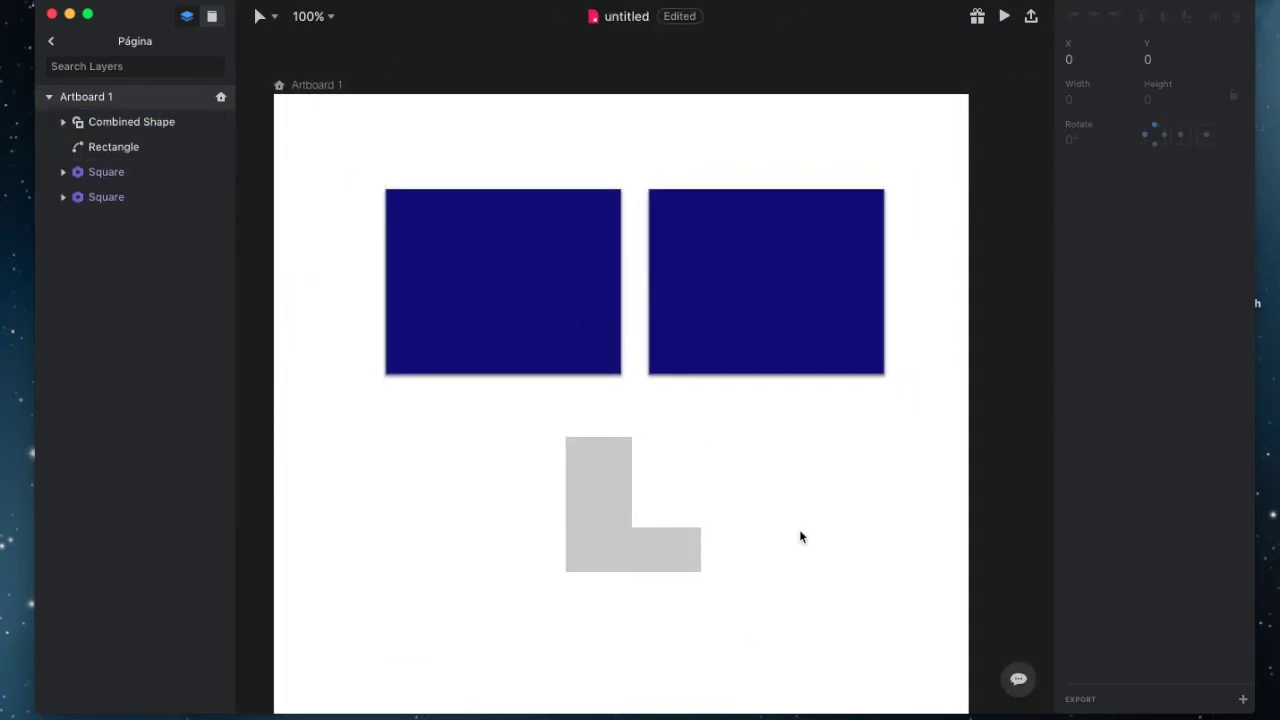
- Rename Artboard 1 to Pagina
left_click(313, 86)
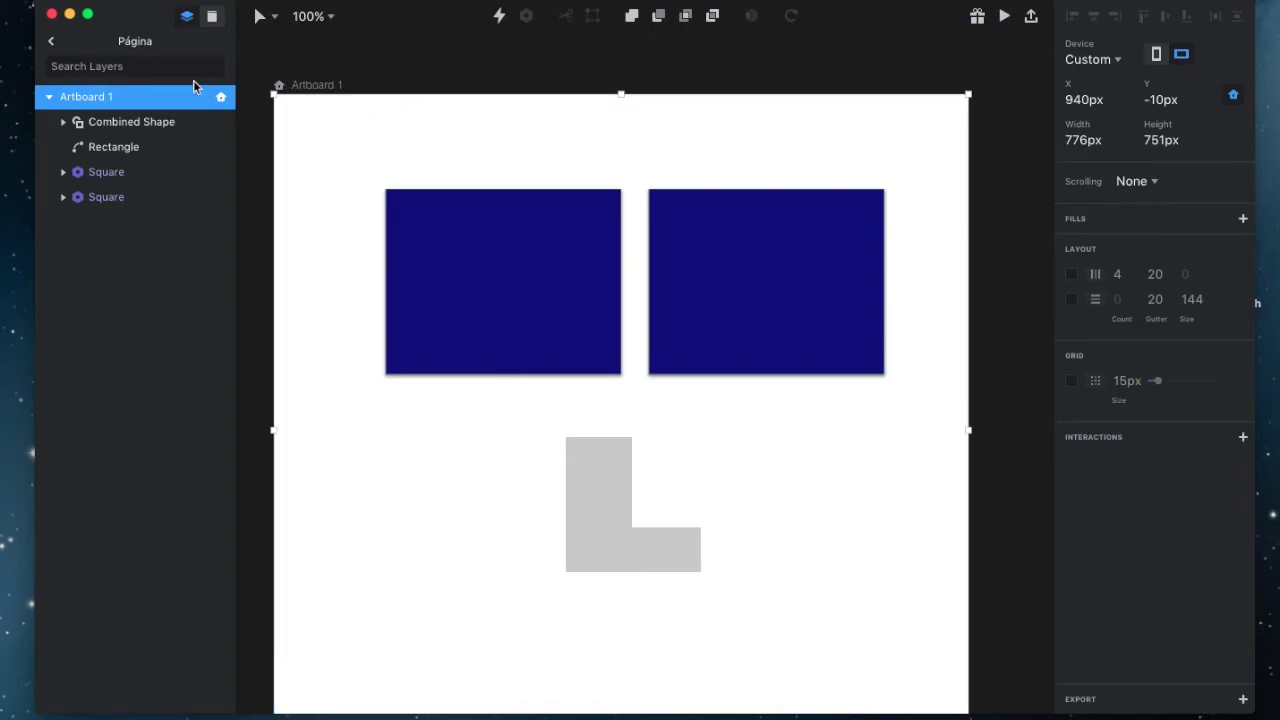
double_click(76, 105)
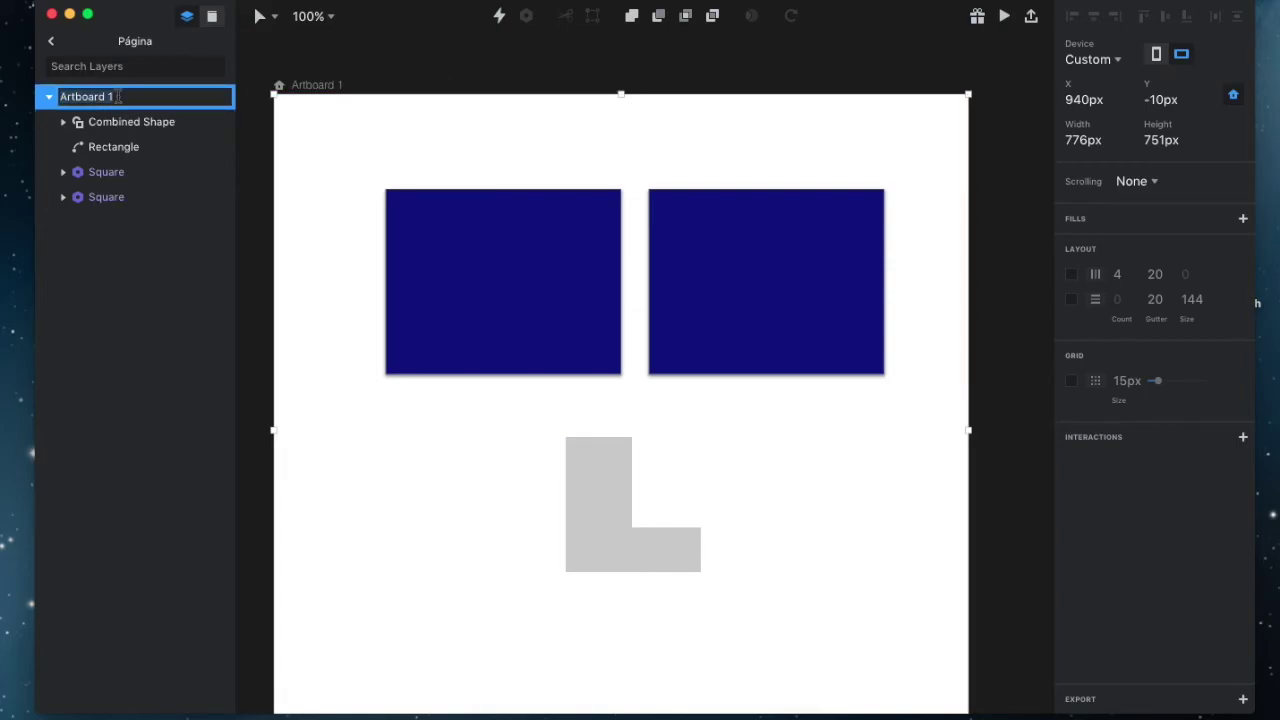
type("A")
key("Return")
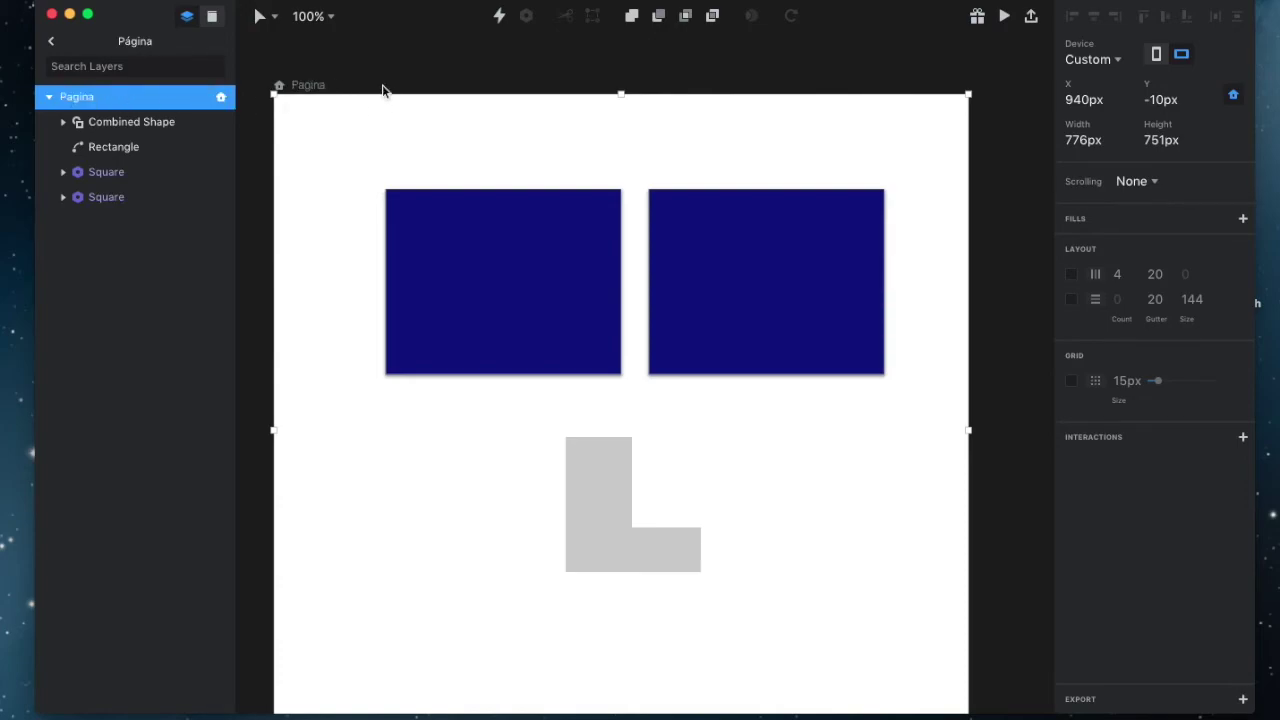
left_click(274, 18)
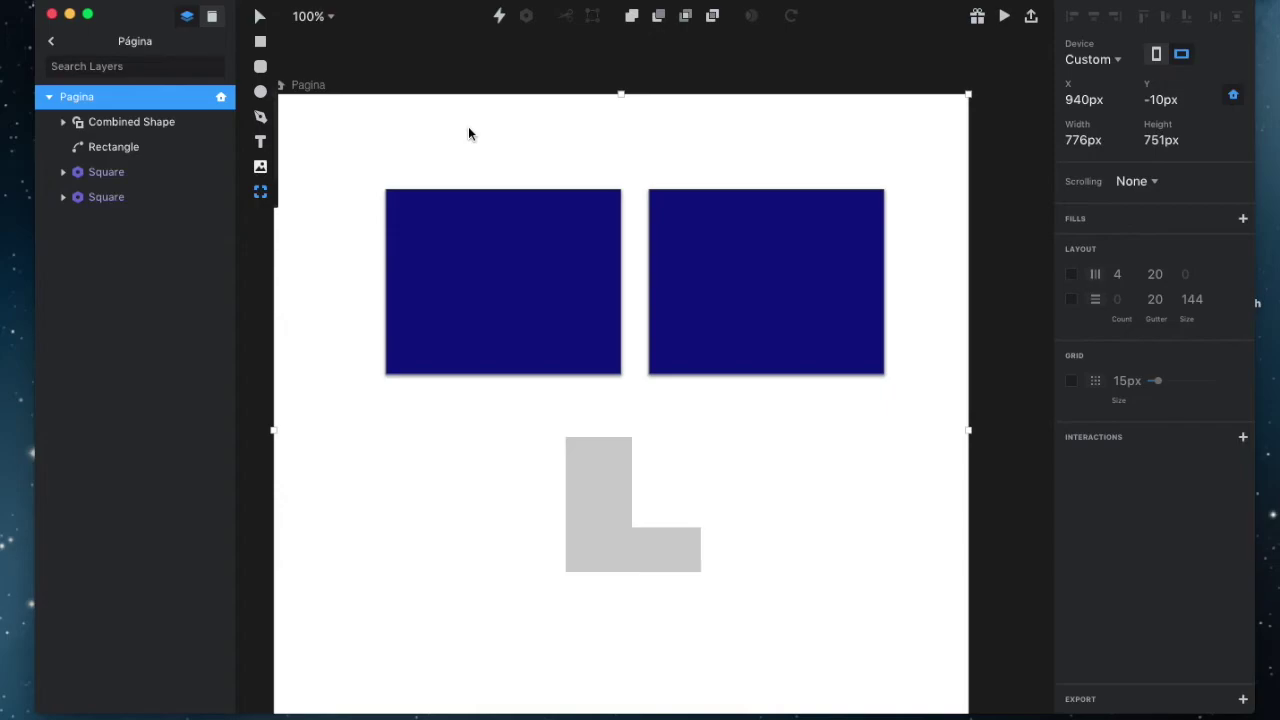
- Dismiss the open-file dialog and draw a 189×189 grey square left of the L shape
key("super+o")
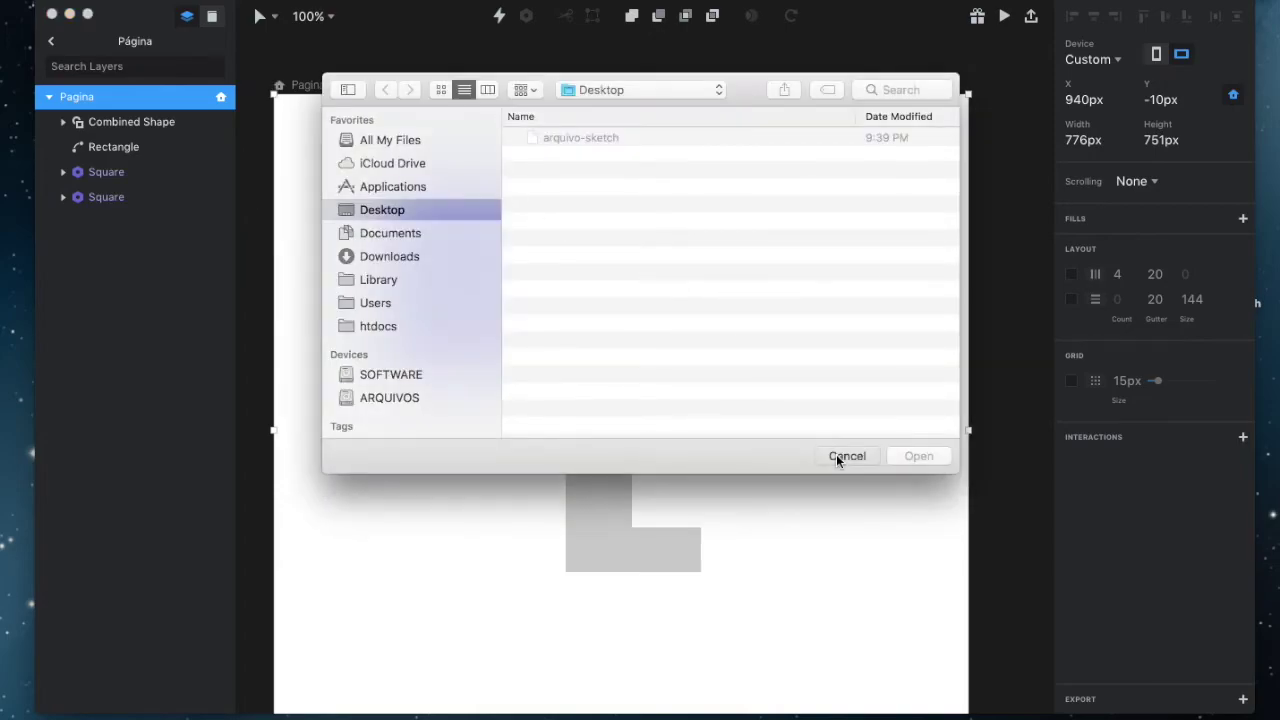
left_click(837, 455)
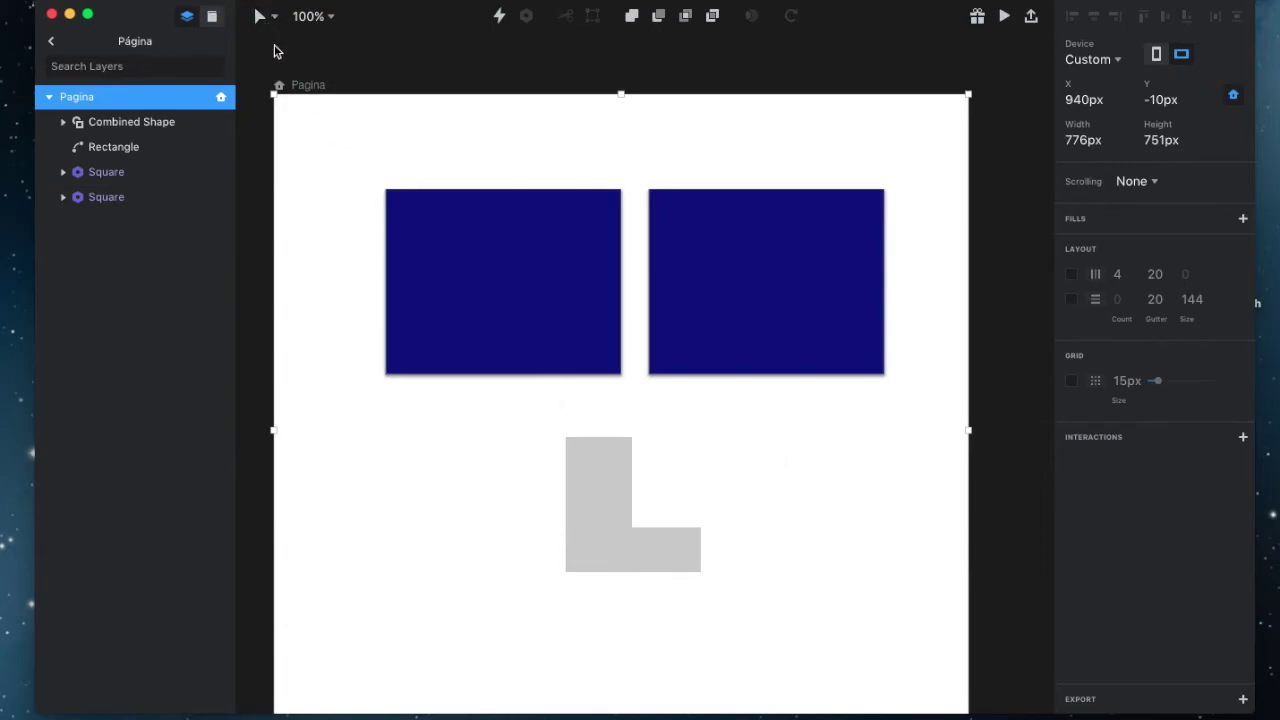
left_click(342, 70)
key("r")
left_click_drag(370, 505, 543, 674)
left_click_drag(443, 600, 396, 547)
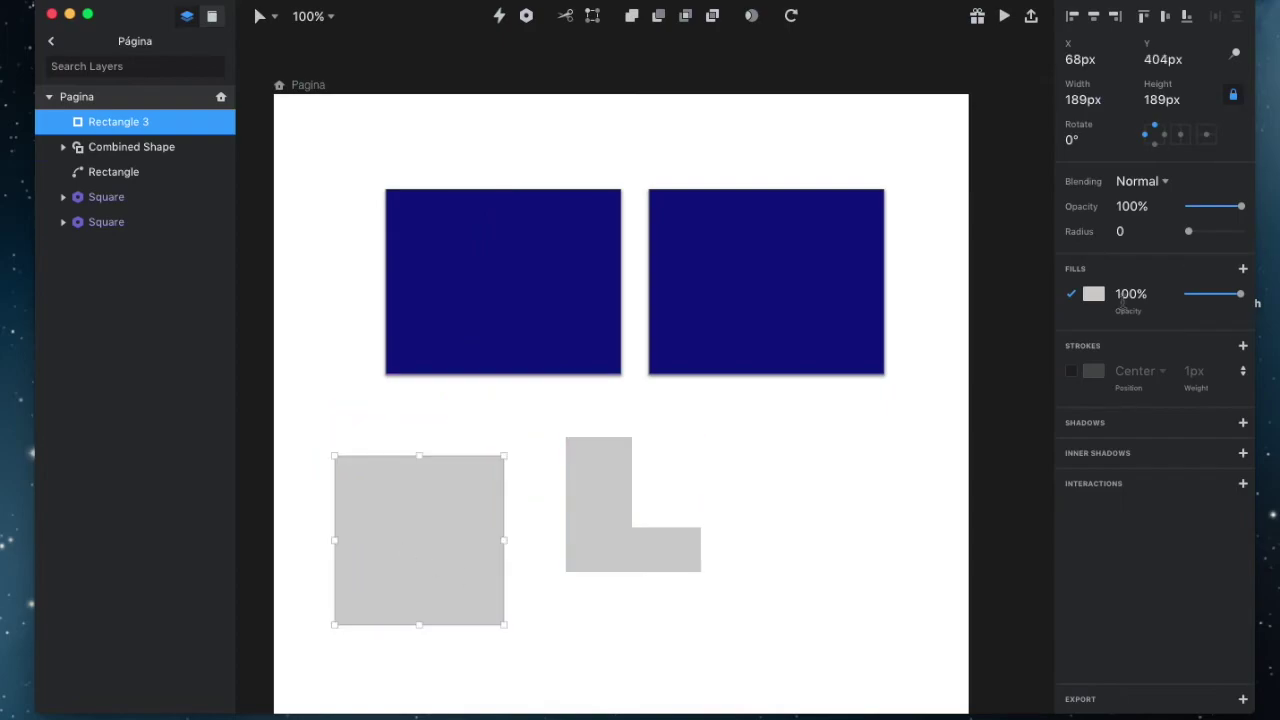
- Place the grey square under the left blue rectangle and raise the L shape beside it
left_click(1093, 293)
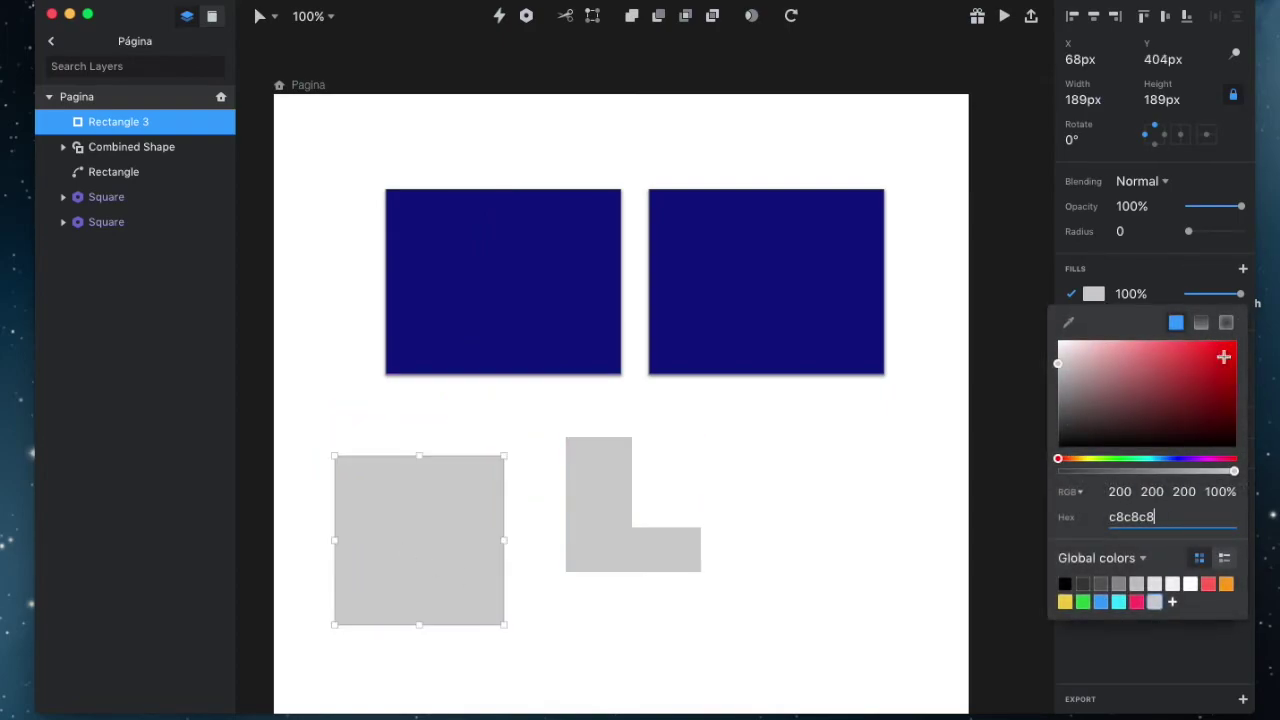
left_click(700, 437)
left_click(786, 443)
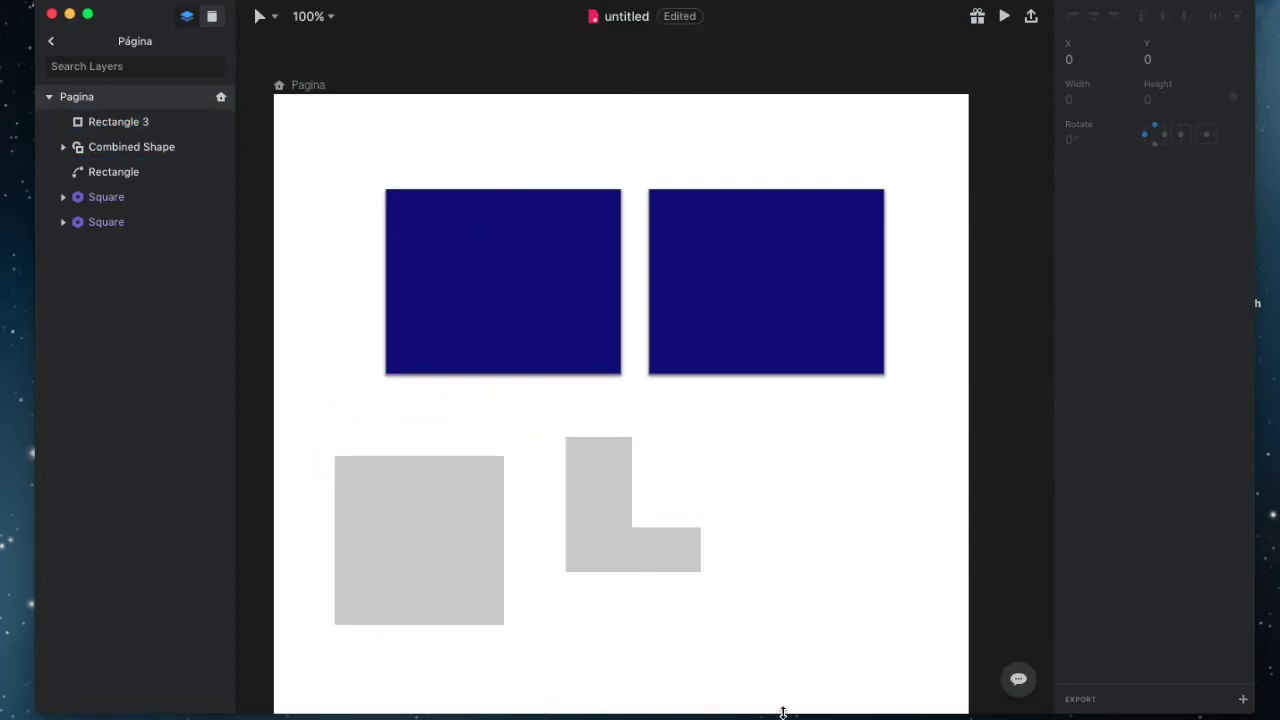
left_click_drag(384, 468, 421, 415)
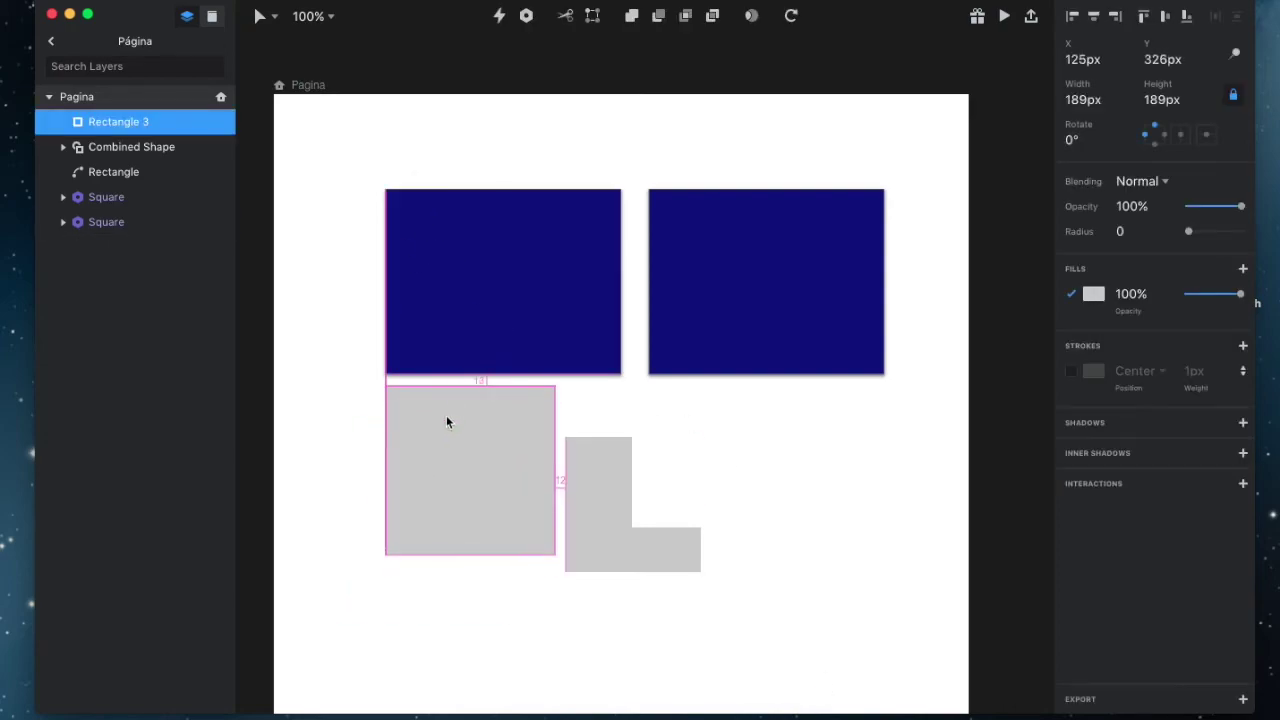
left_click(631, 489)
left_click_drag(631, 489, 640, 456)
left_click(733, 433)
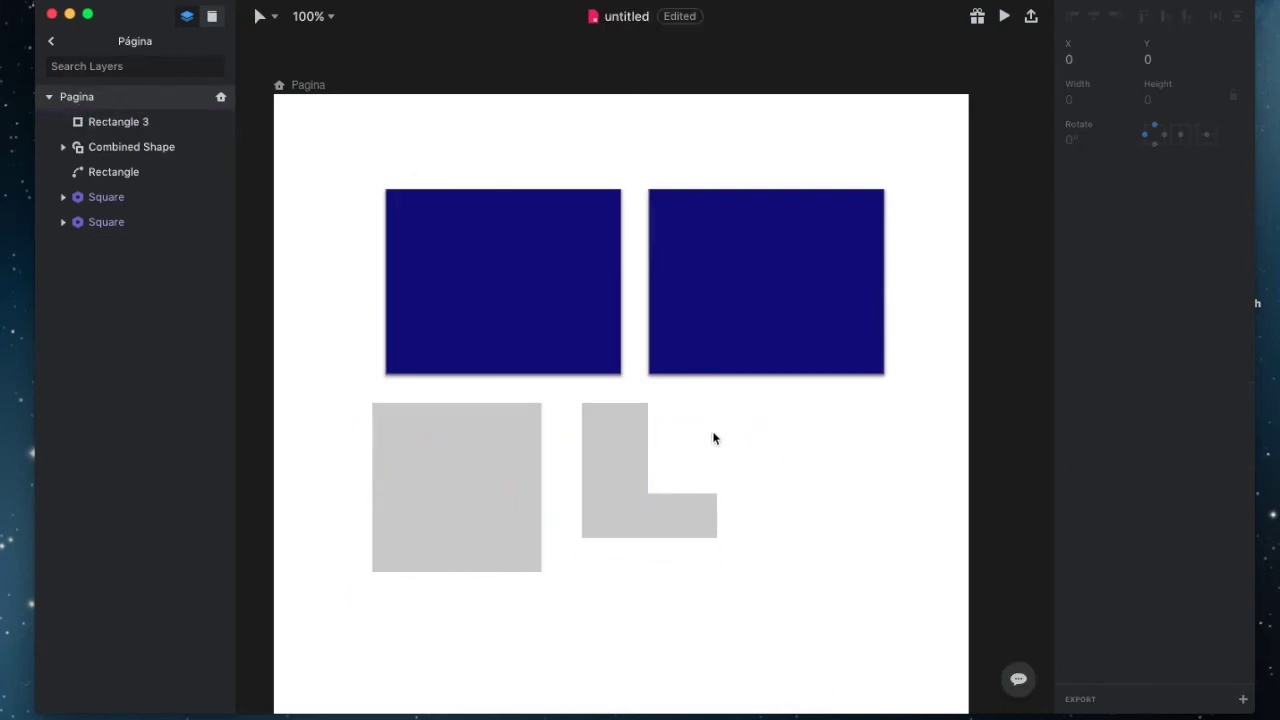
- Review the square's c8c8c8 fill in the colour picker, leaving it unchanged
left_click(455, 511)
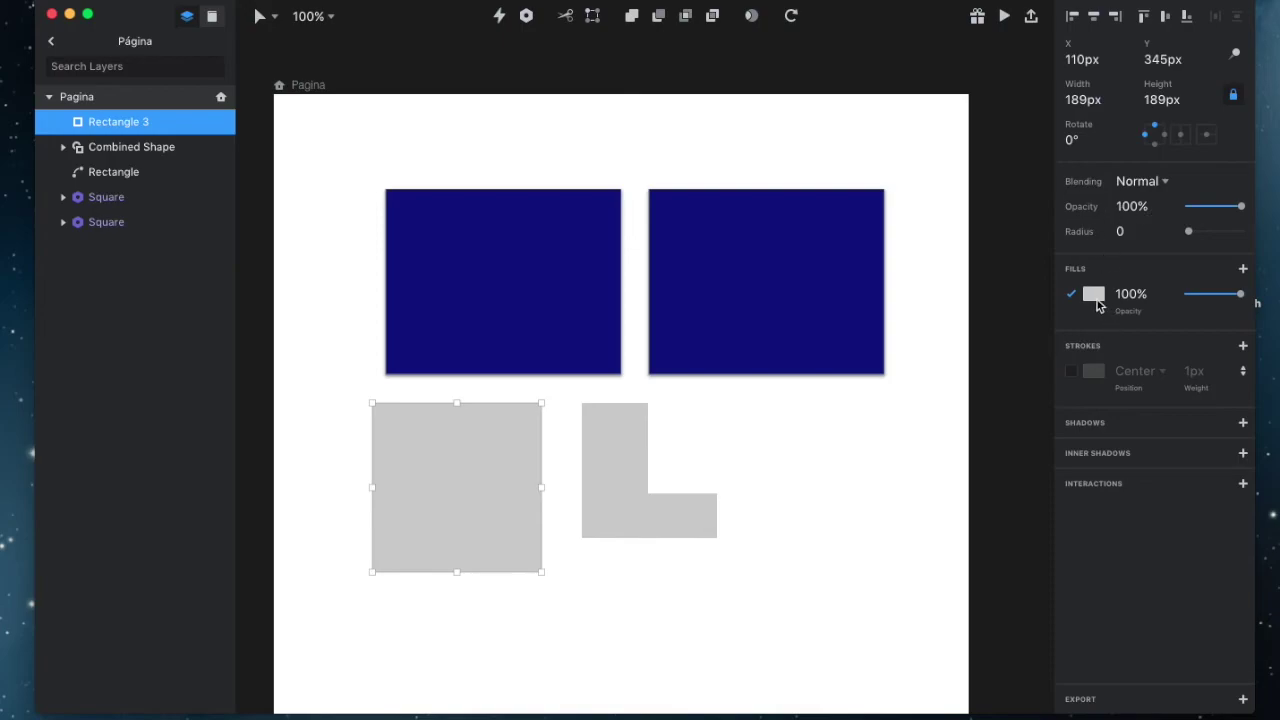
left_click(1093, 294)
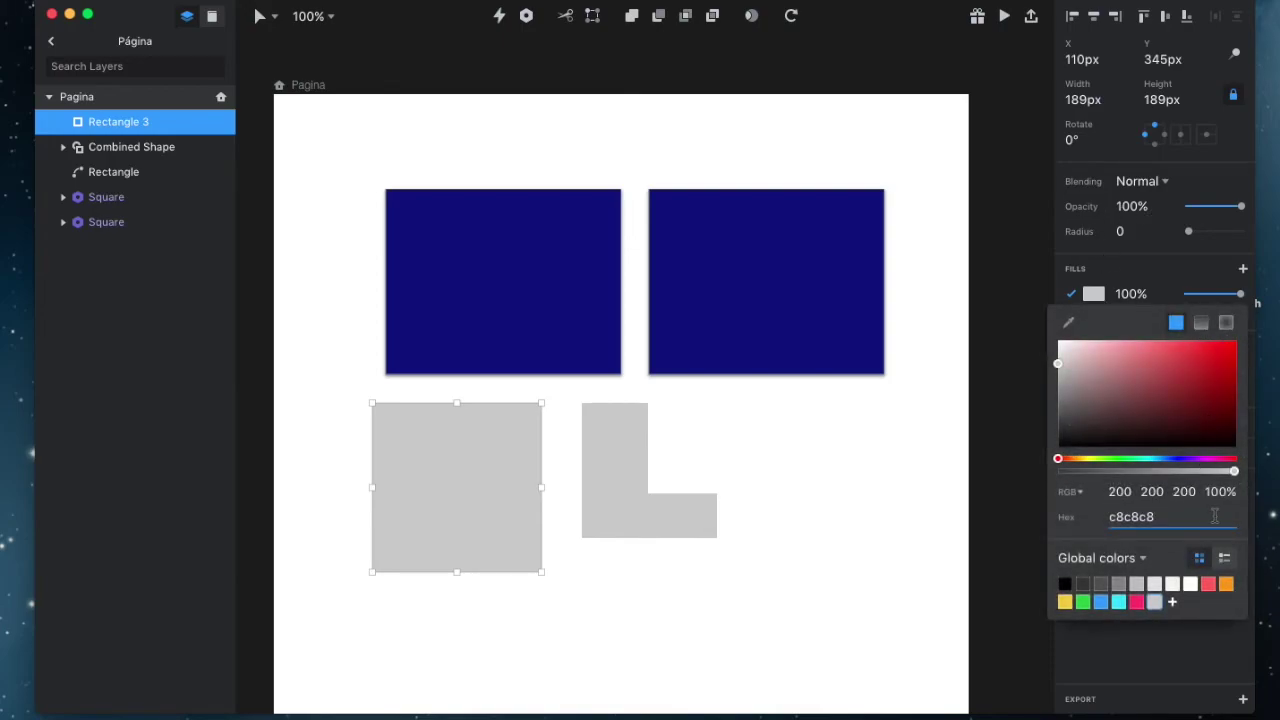
left_click(469, 488)
left_click(469, 488)
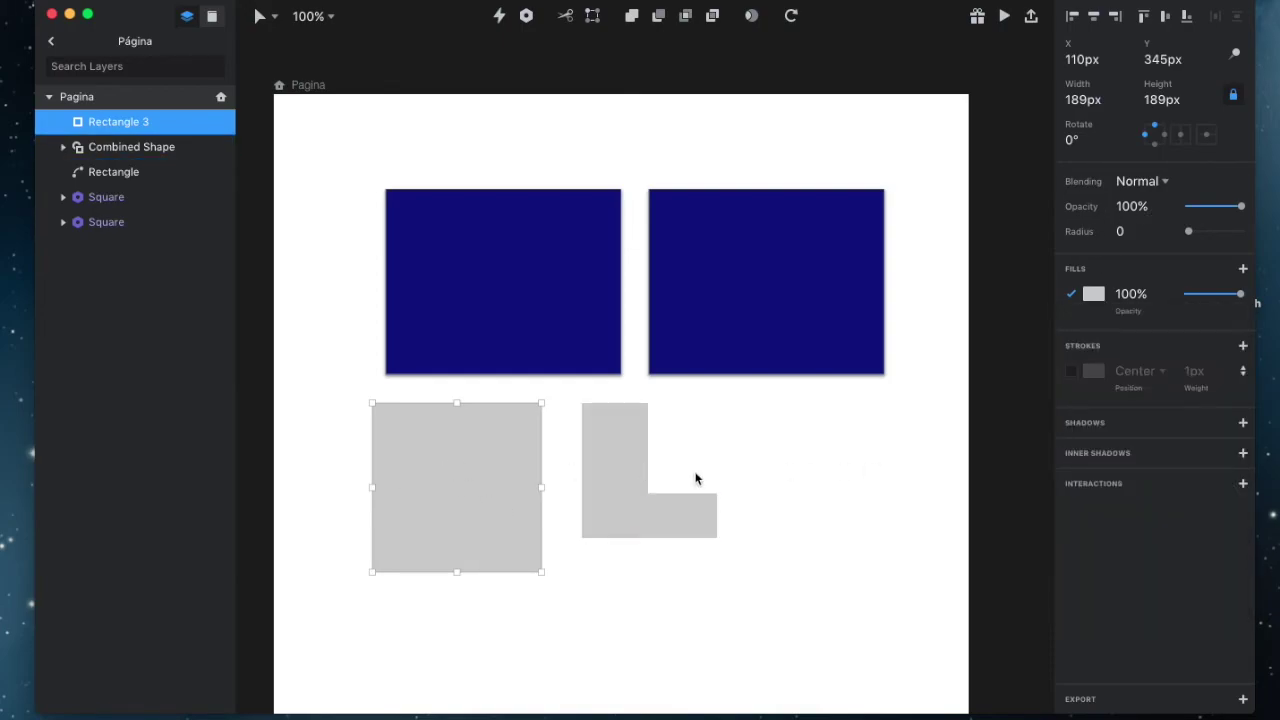
left_click(1093, 294)
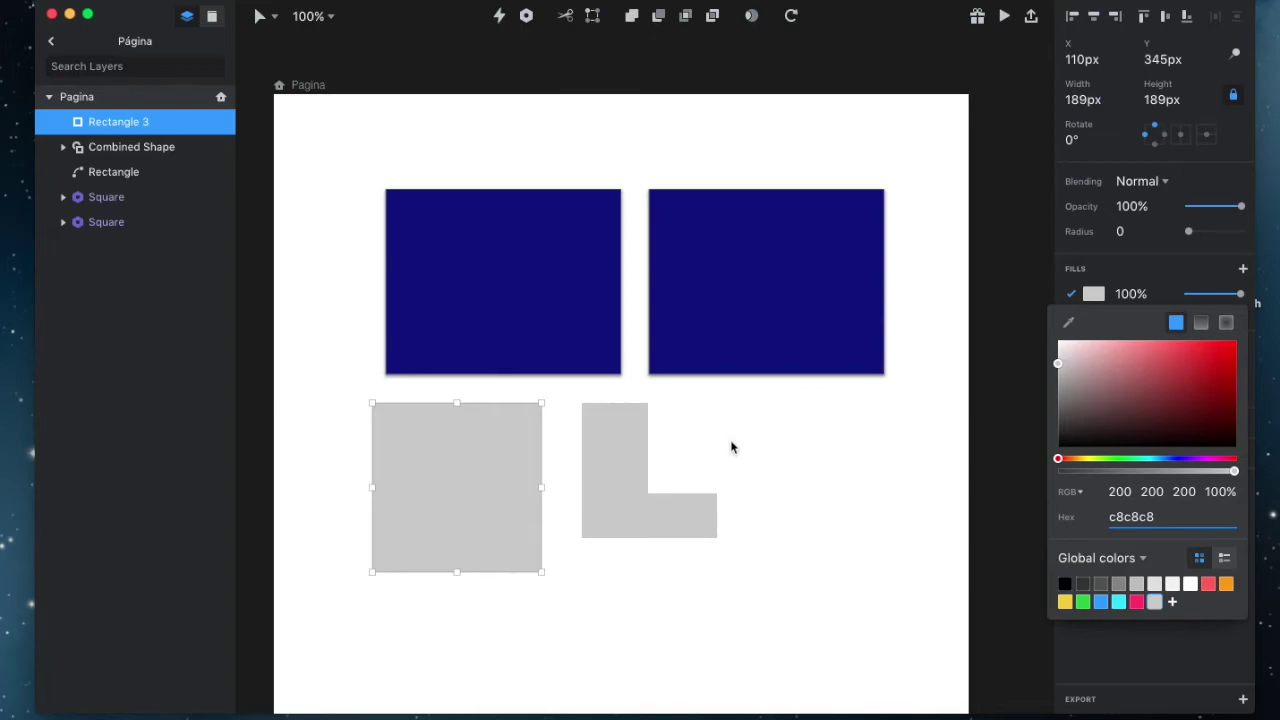
left_click(390, 436)
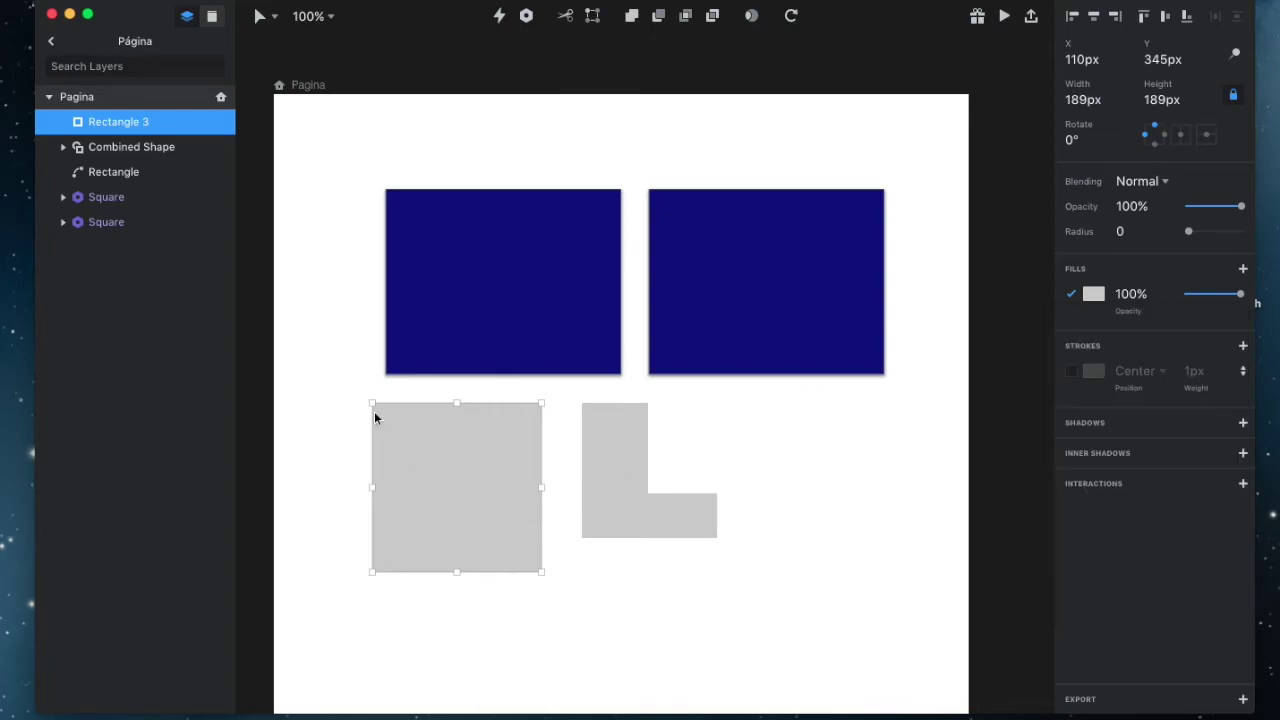
left_click(381, 302)
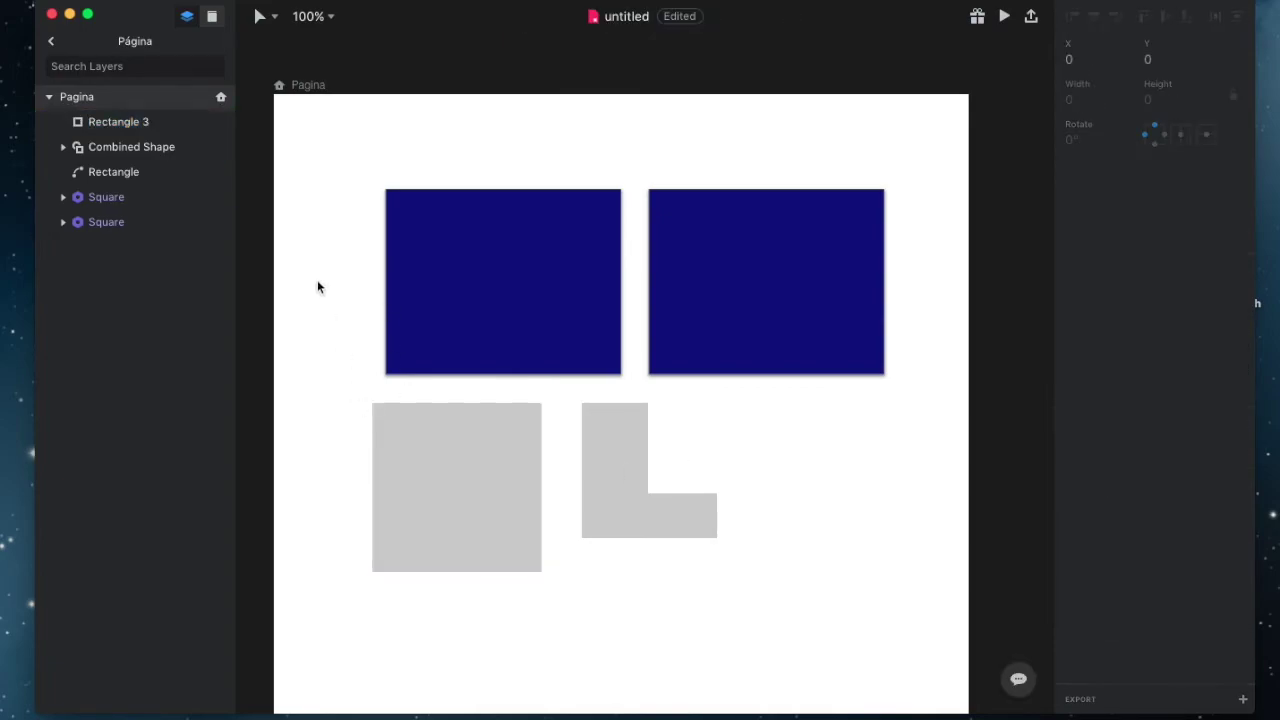
left_click(262, 18)
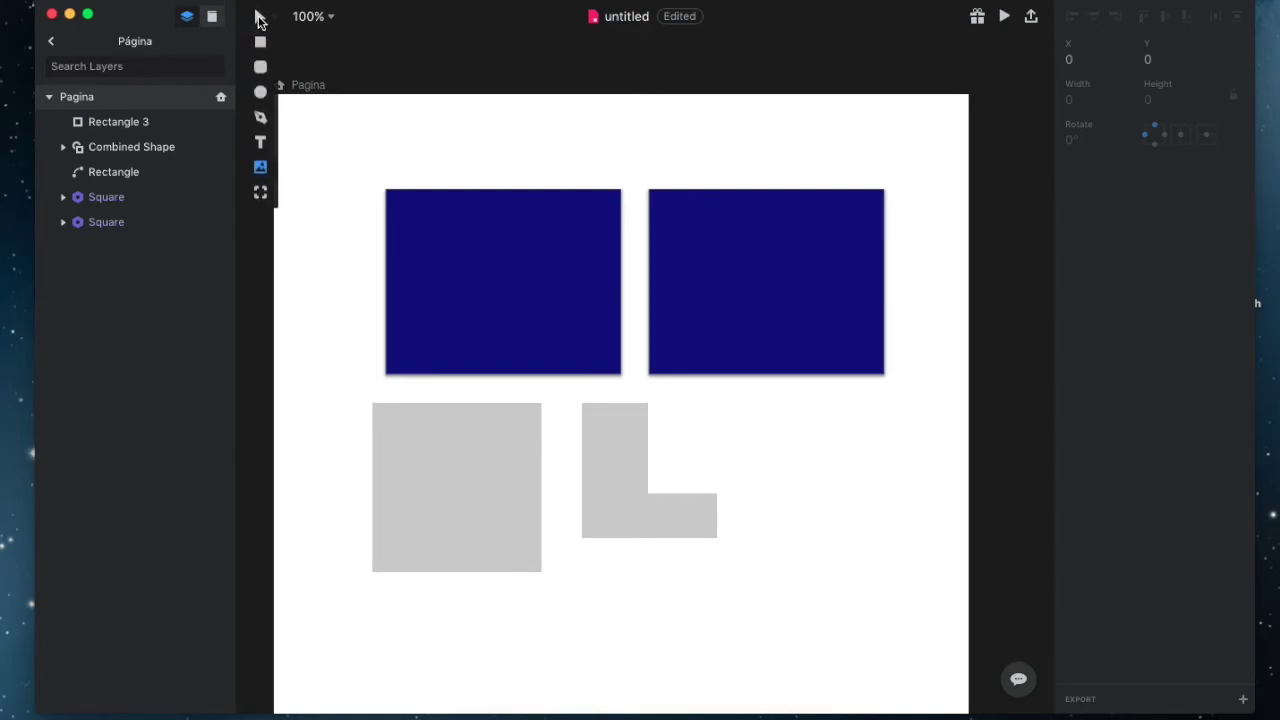
- Add a 'Hello!' text layer above the left blue rectangle and nudge it up-right
left_click(261, 143)
left_click(664, 190)
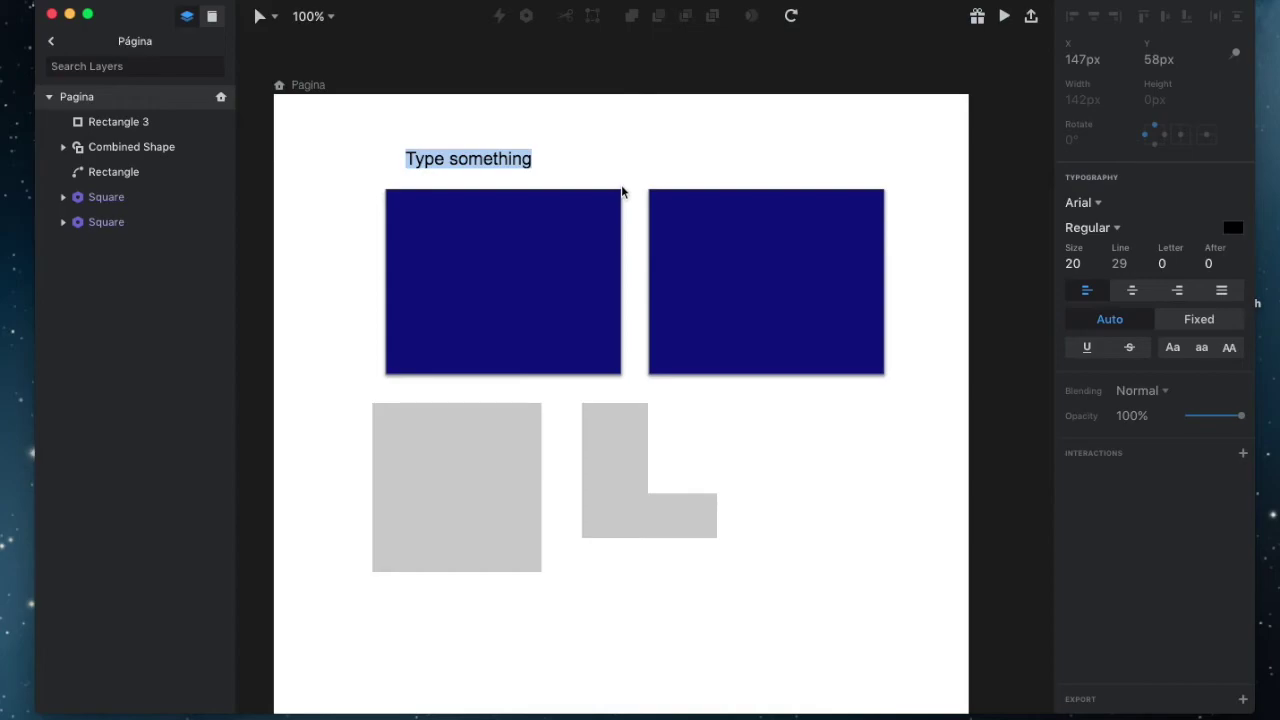
type("Hello!")
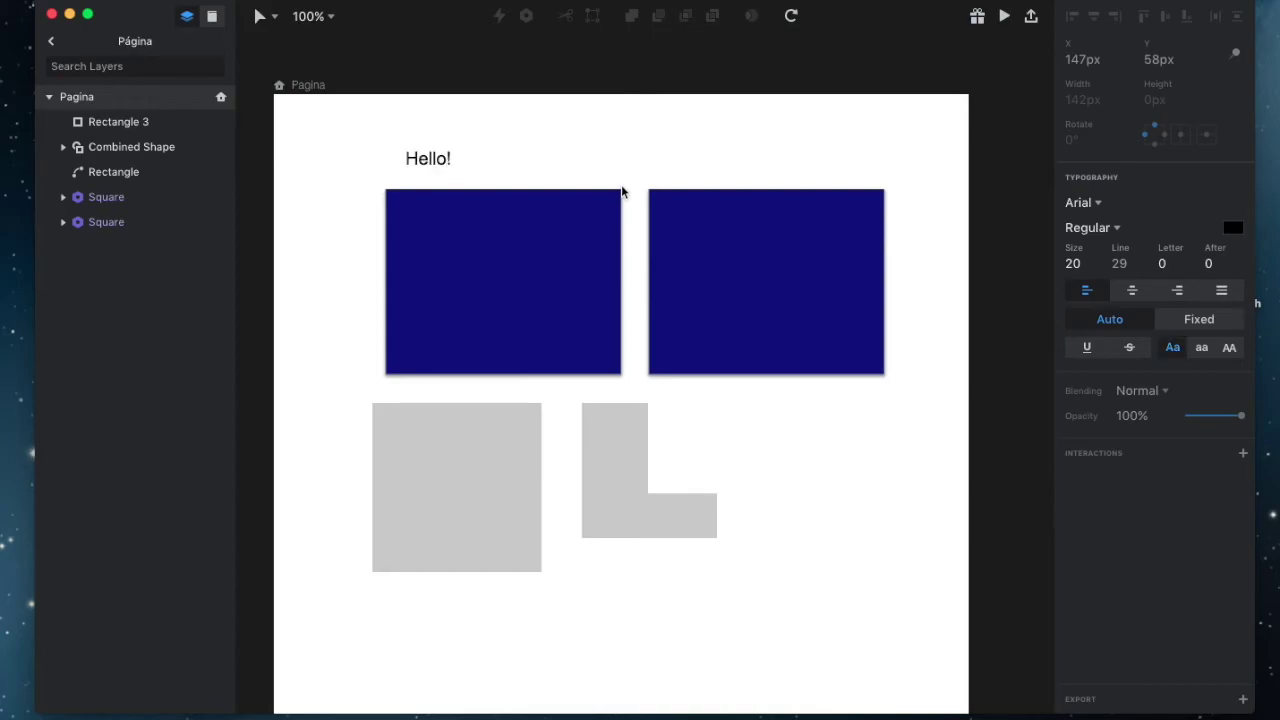
key("Escape")
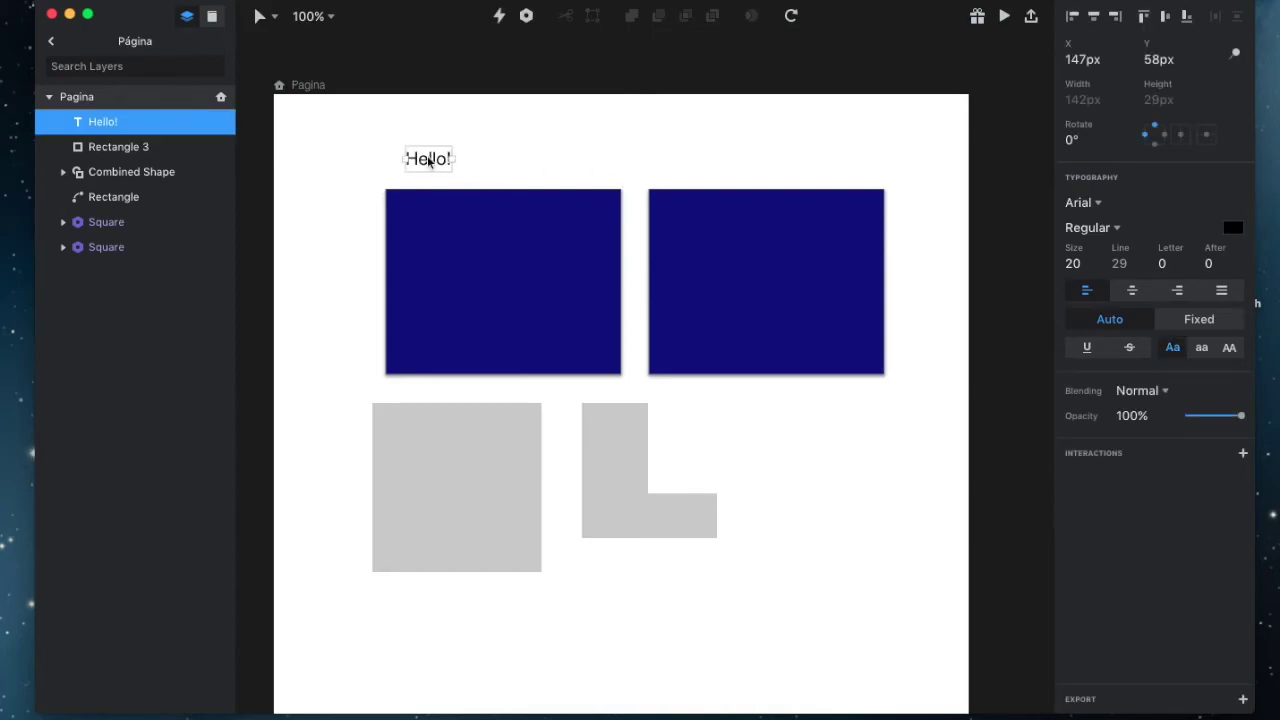
left_click_drag(428, 165, 466, 153)
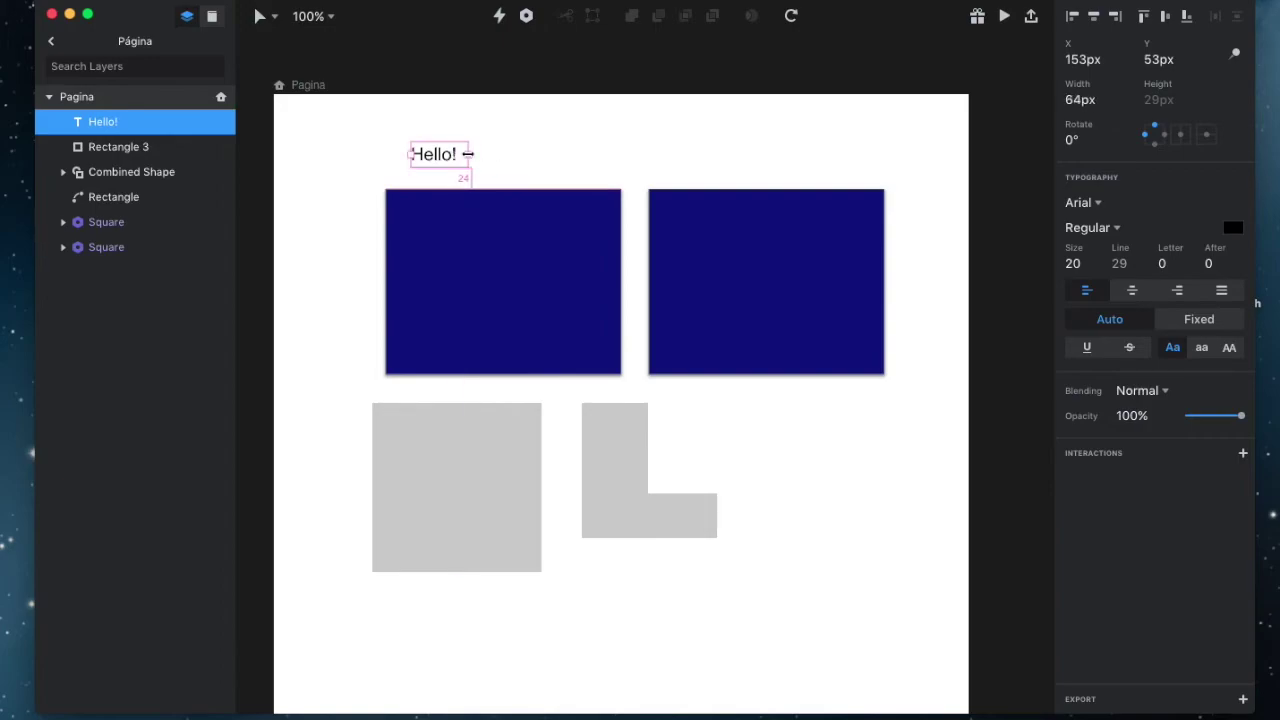
- Keep Arial and centre the Hello! text within its box
left_click(1097, 204)
scroll(1124, 352, "down", 5)
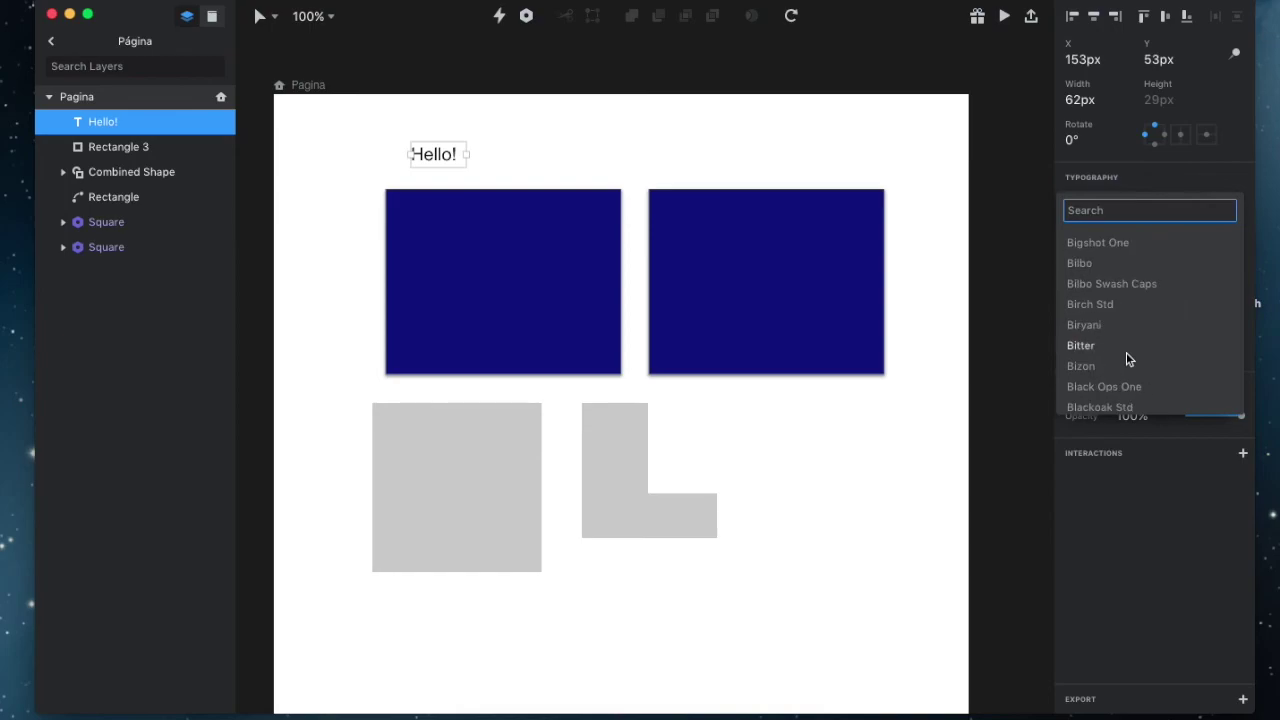
left_click(1162, 178)
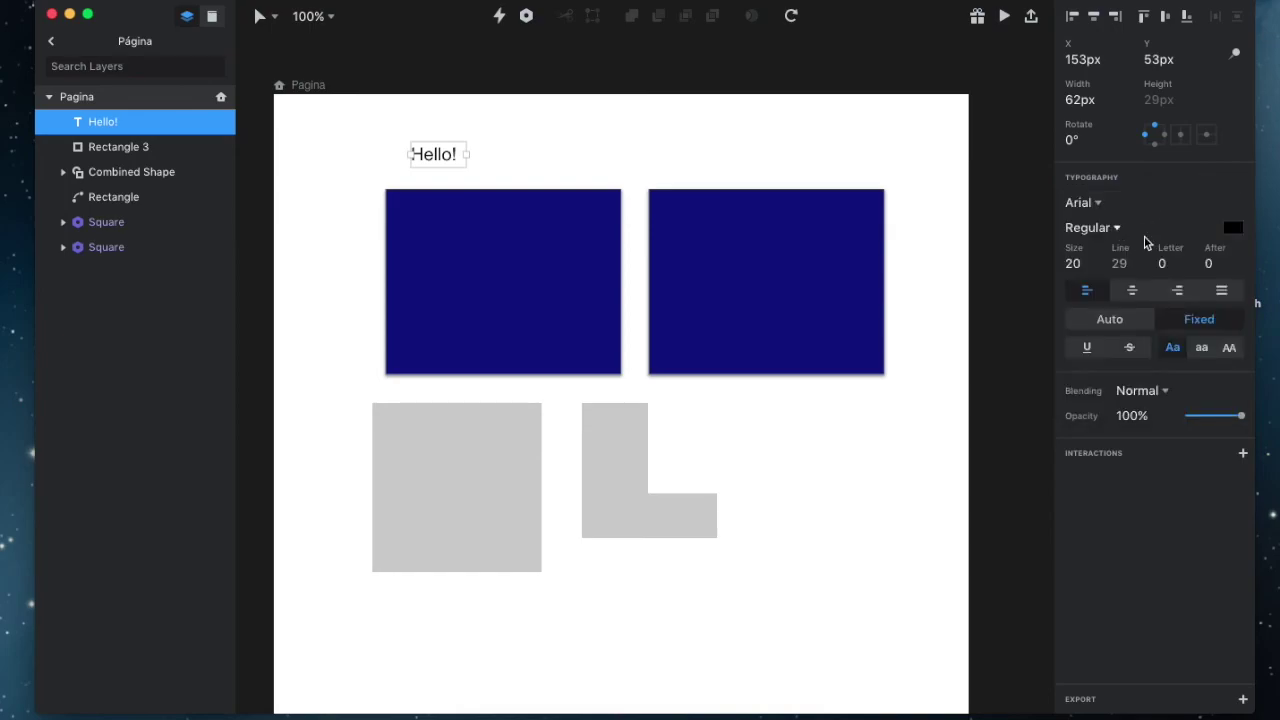
left_click(1236, 232)
left_click(1204, 199)
left_click(1133, 290)
left_click(1185, 293)
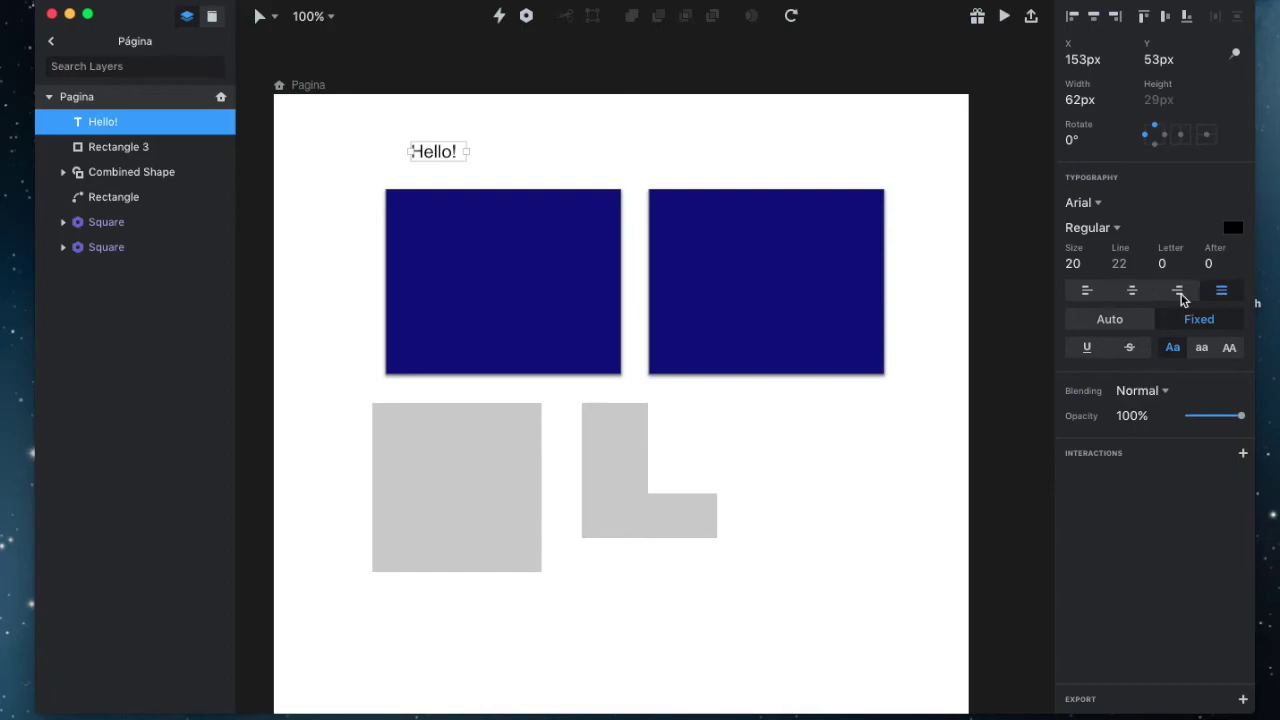
left_click(1135, 292)
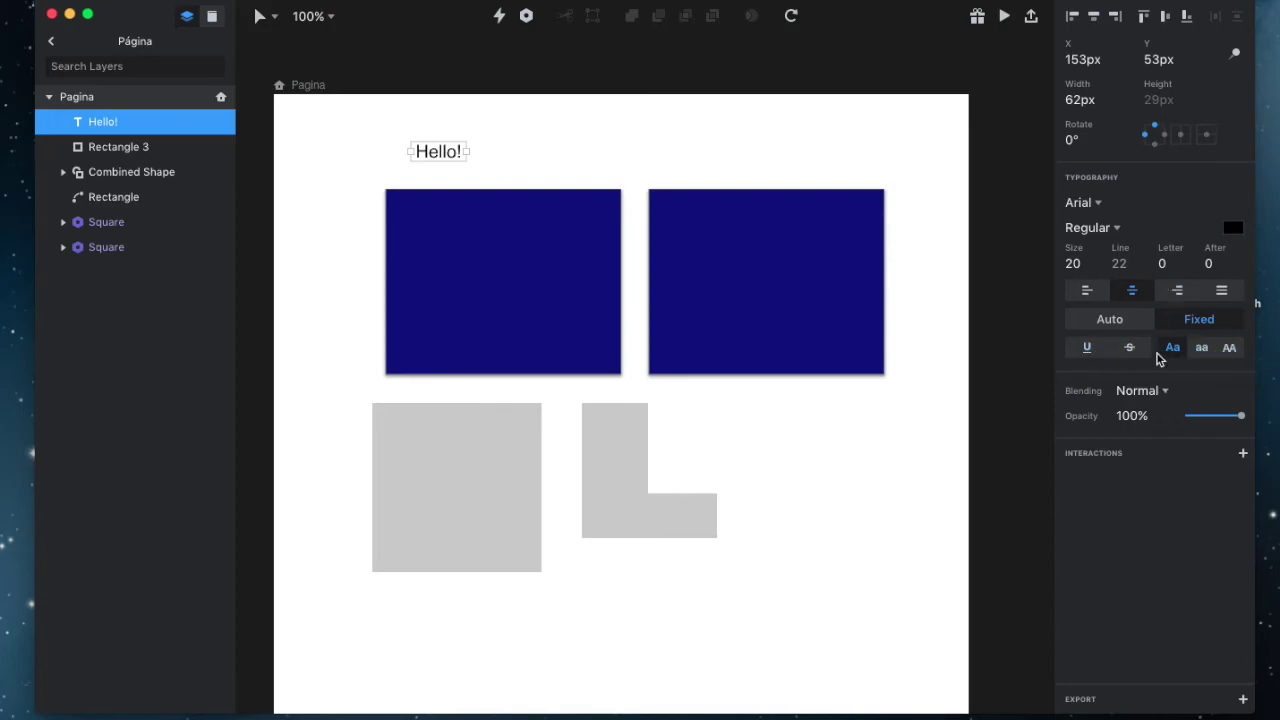
- Try blending, underline and strikethrough options, then centre Hello! horizontally on the artboard
left_click(1169, 391)
left_click(1163, 531)
left_click(1105, 351)
left_click(1130, 350)
left_click(1163, 355)
left_click(1095, 20)
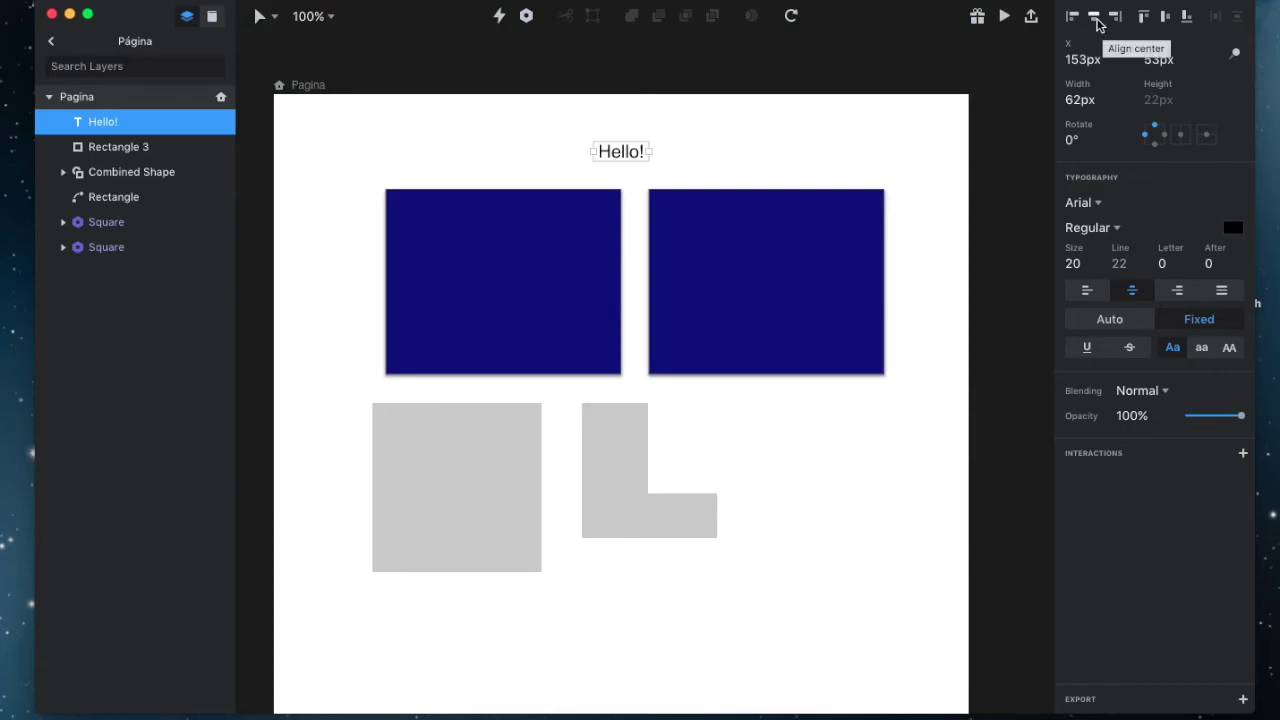
- Test the align buttons on Hello!, ending with it at the artboard's top edge
left_click(1116, 18)
left_click(1096, 20)
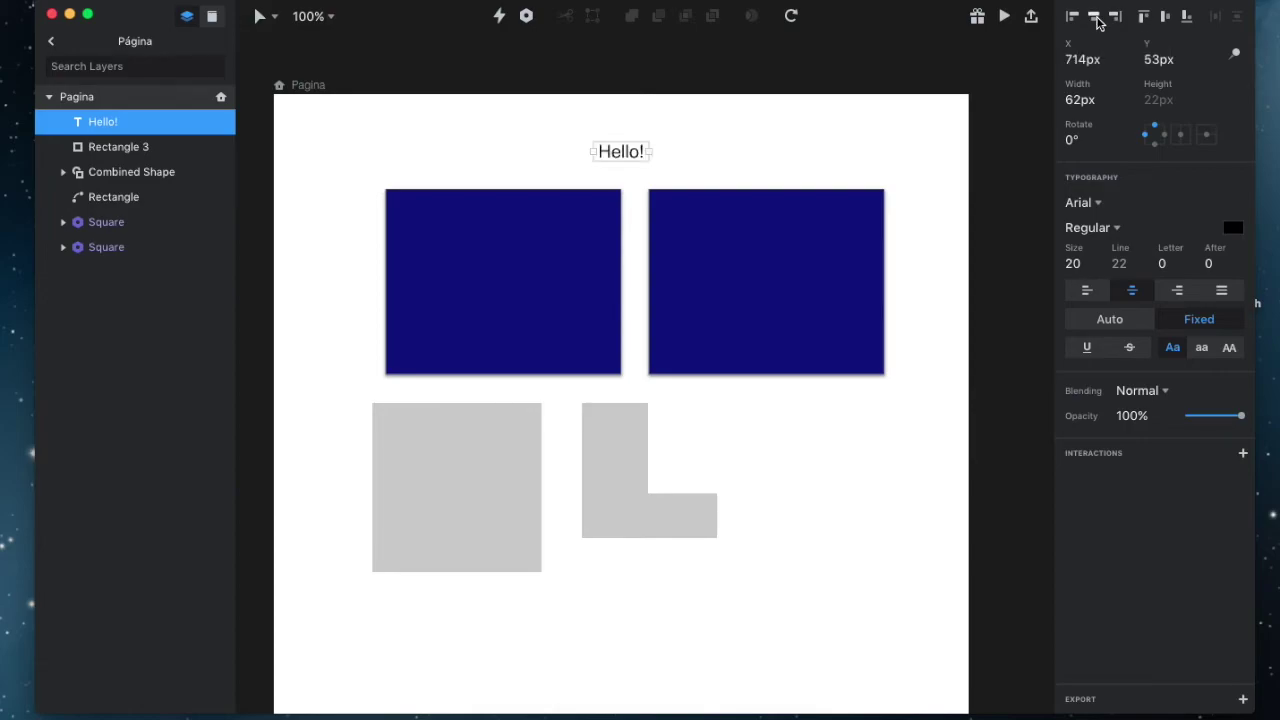
left_click(1073, 18)
left_click(1095, 18)
left_click(1115, 18)
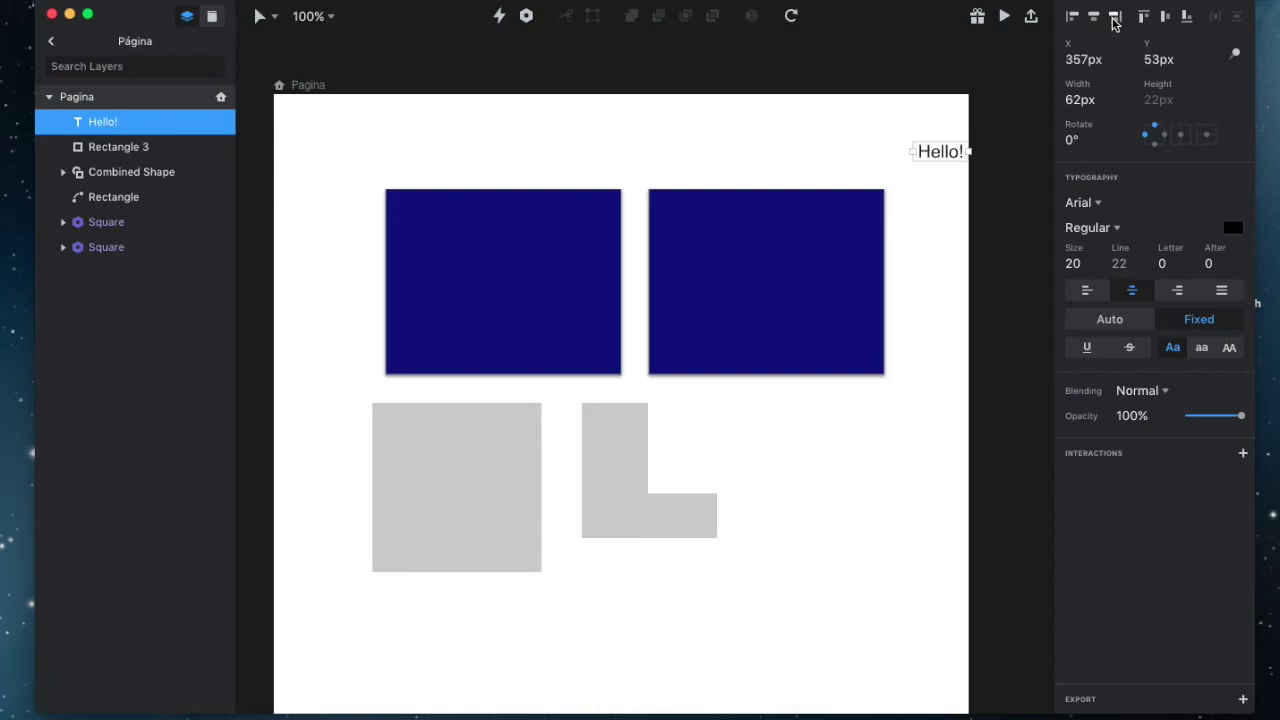
left_click(1095, 18)
left_click(1164, 18)
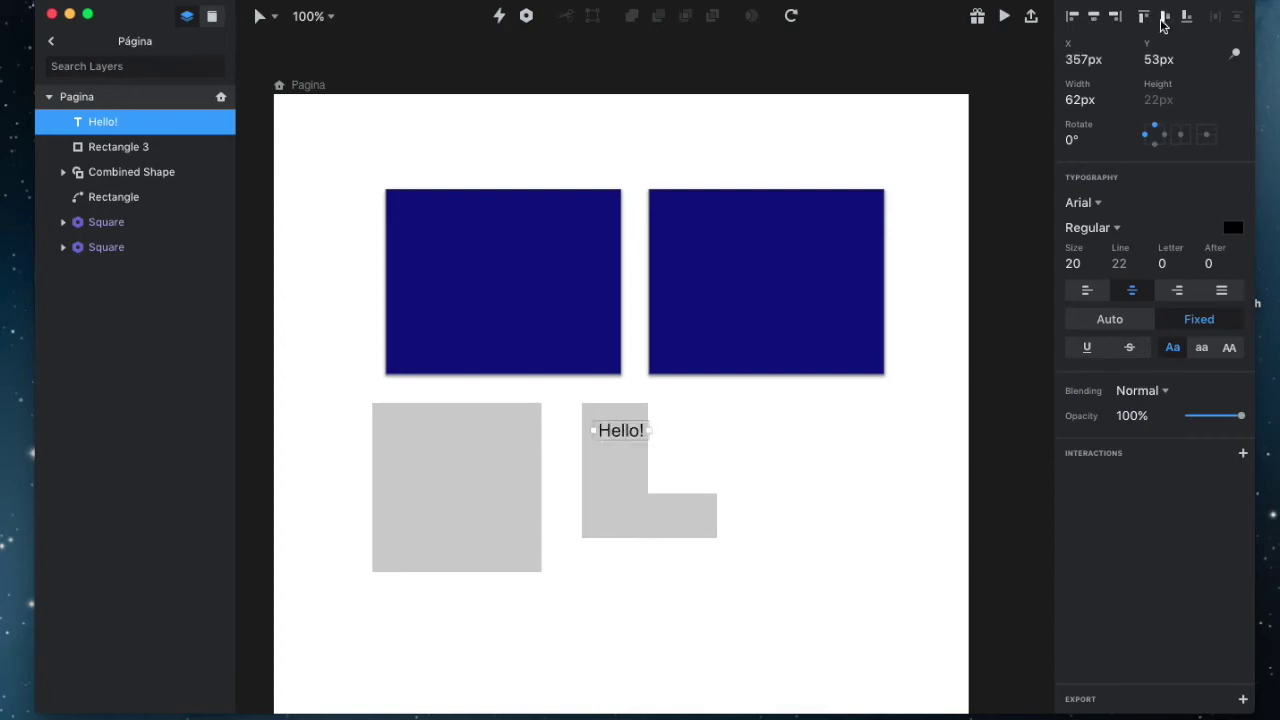
left_click(1186, 18)
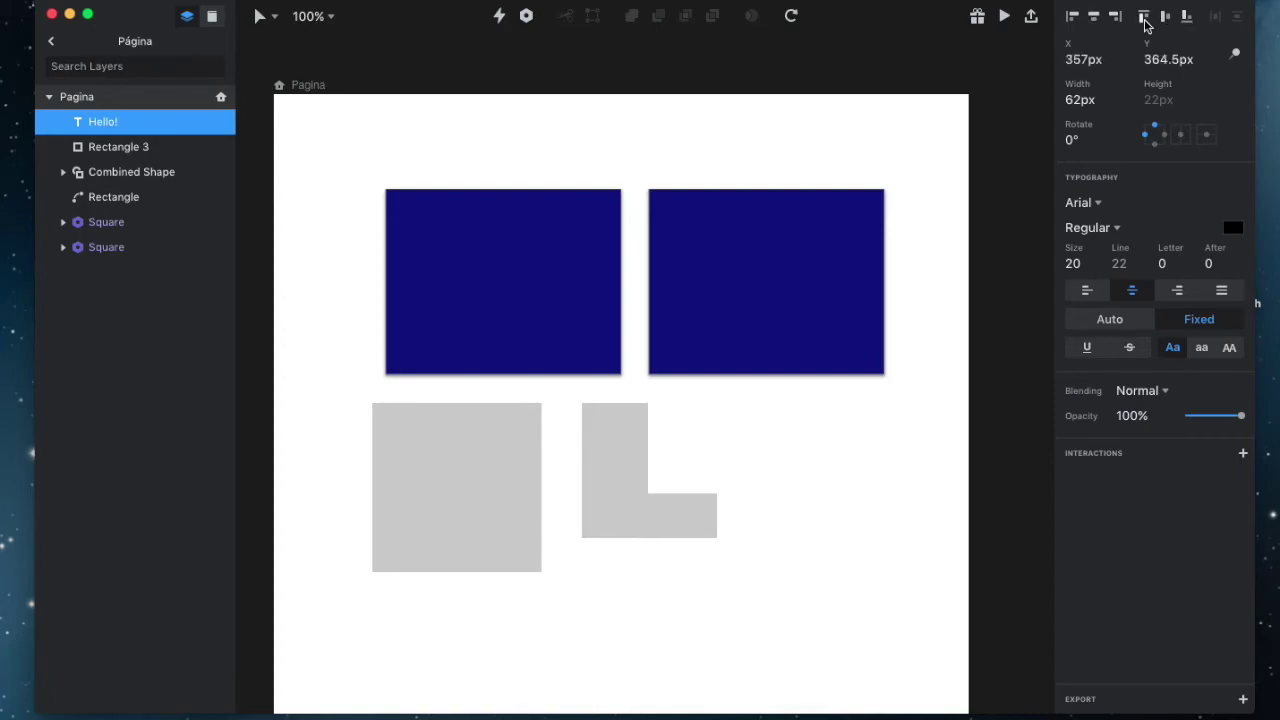
left_click(1143, 18)
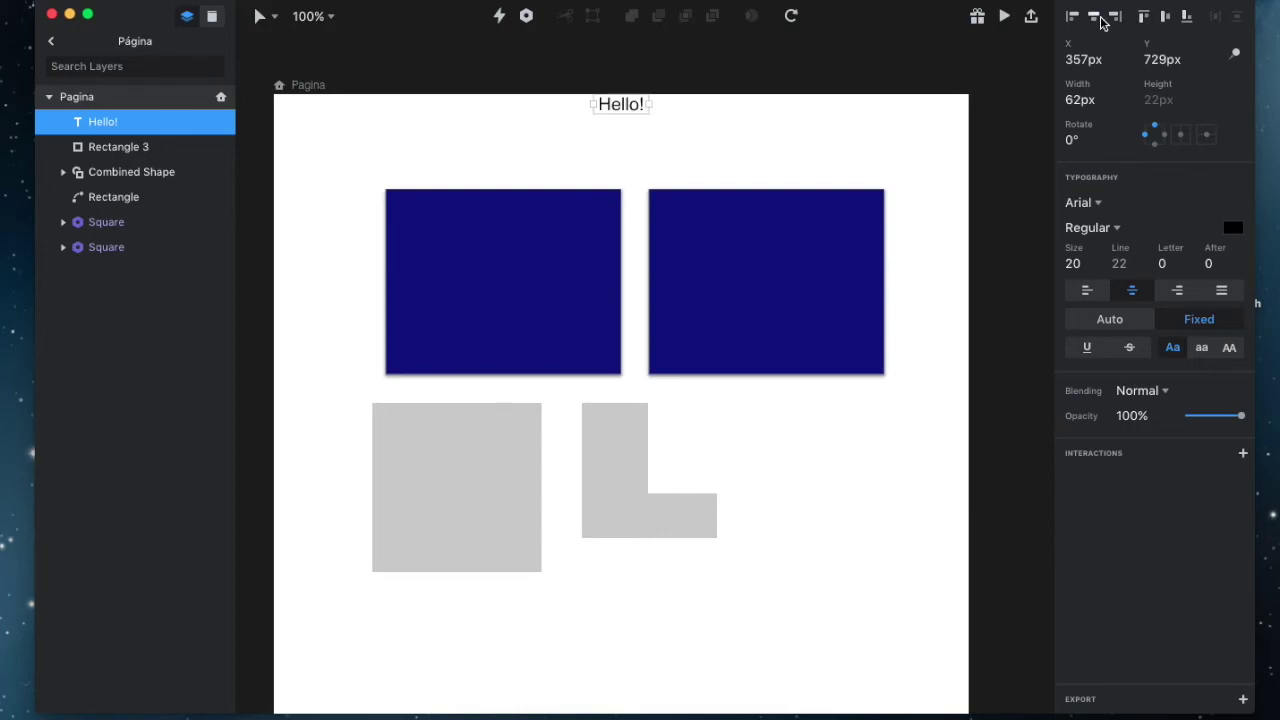
- Distribute all shapes except Hello! horizontally and vertically
left_click_drag(780, 170, 613, 266)
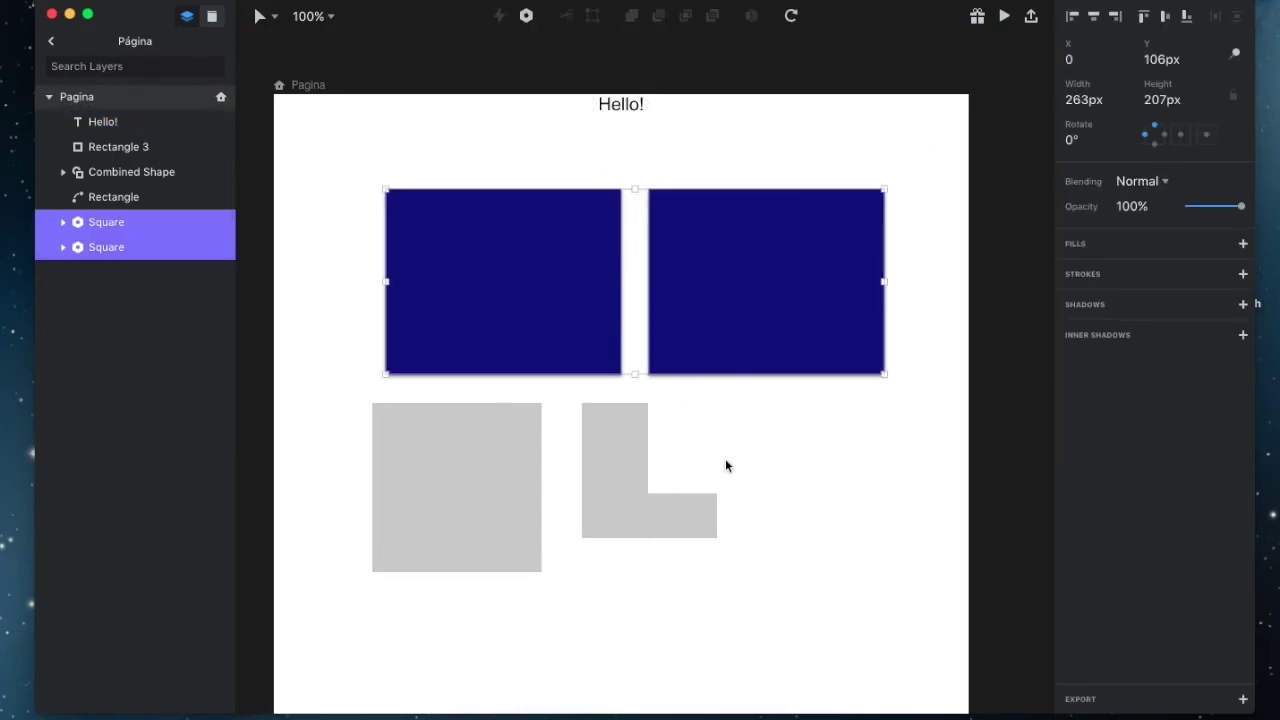
left_click(829, 394)
left_click_drag(814, 391, 503, 343)
left_click(831, 441)
left_click_drag(691, 442, 543, 337)
left_click(1215, 17)
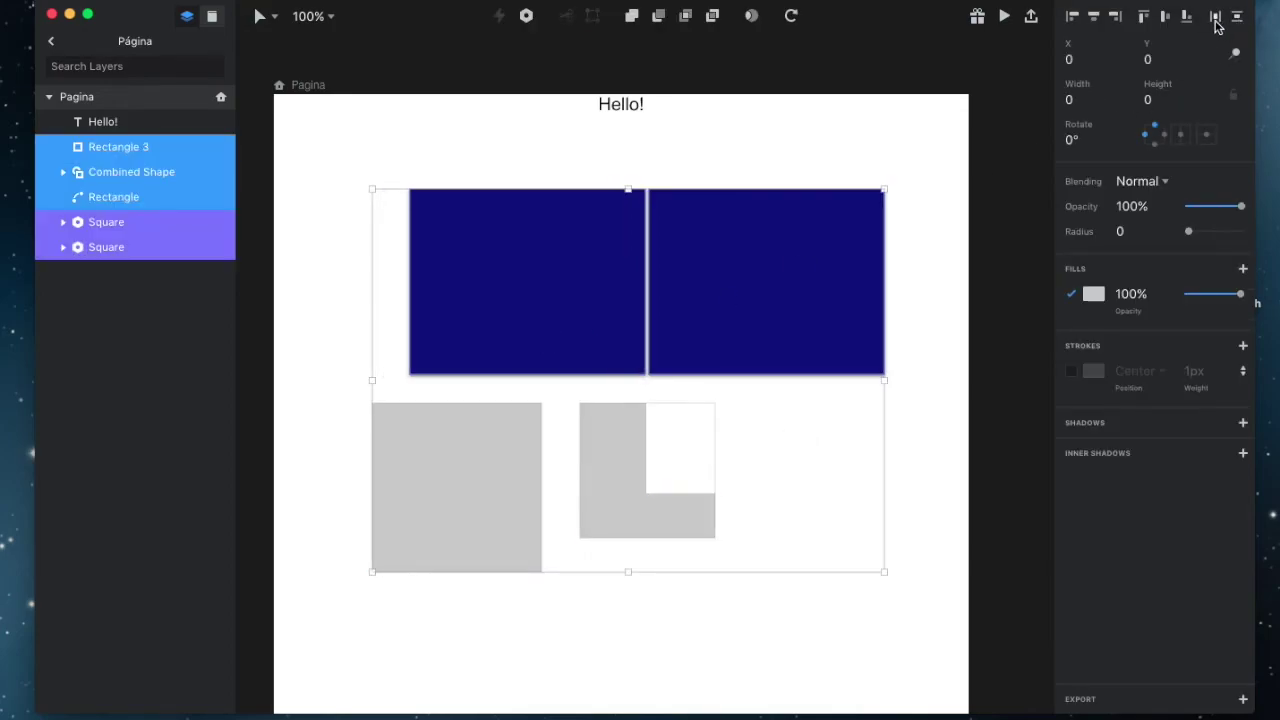
left_click(1237, 17)
left_click(715, 558)
- Move the left blue rectangle level with the right one and lower Hello! toward them
left_click_drag(429, 310, 378, 197)
mouse_move(614, 107)
left_mouse_down()
mouse_move(613, 164)
mouse_move(613, 152)
left_mouse_up()
left_click(730, 141)
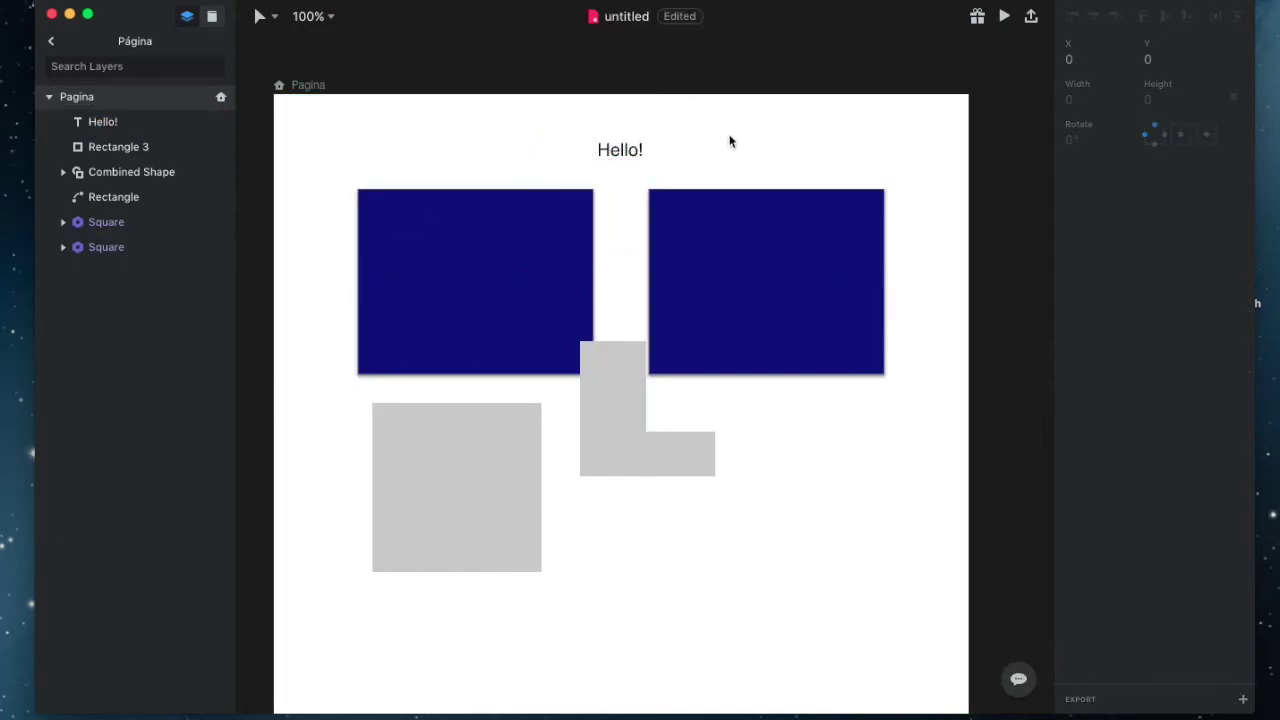
left_click(618, 152)
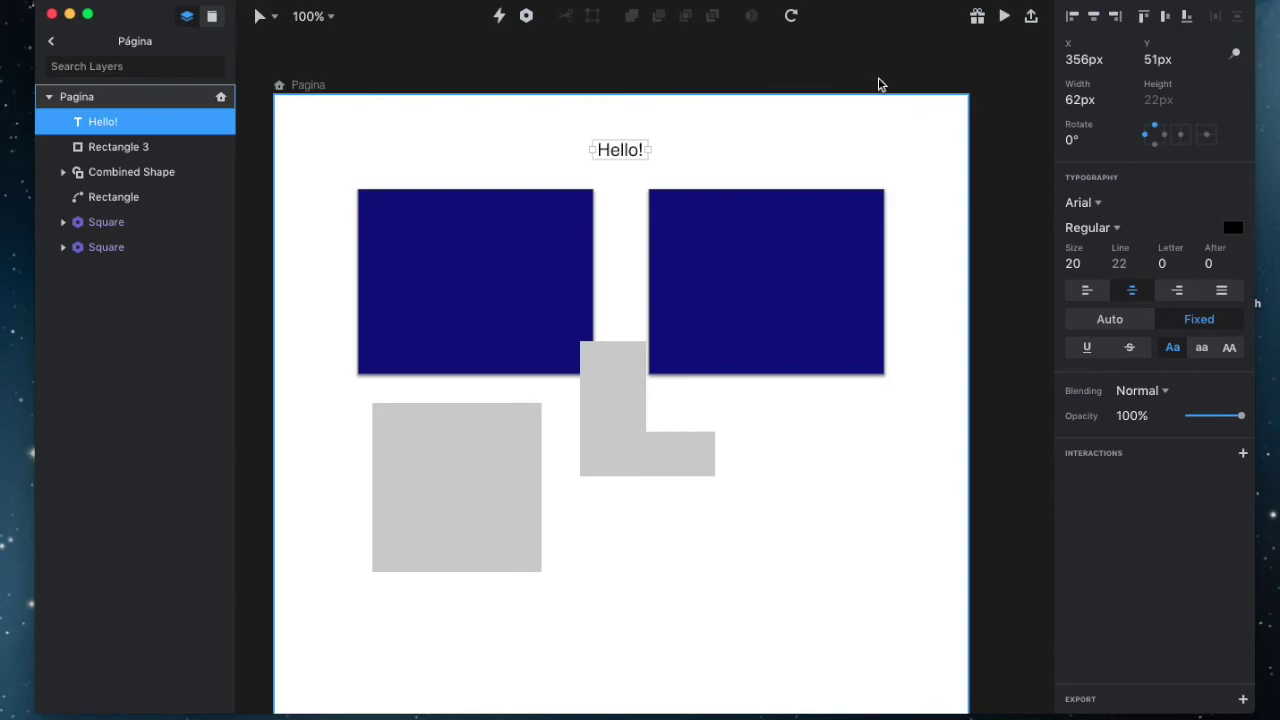
- Open a live preview at iPhone X size and widen the preview window
left_click(1006, 17)
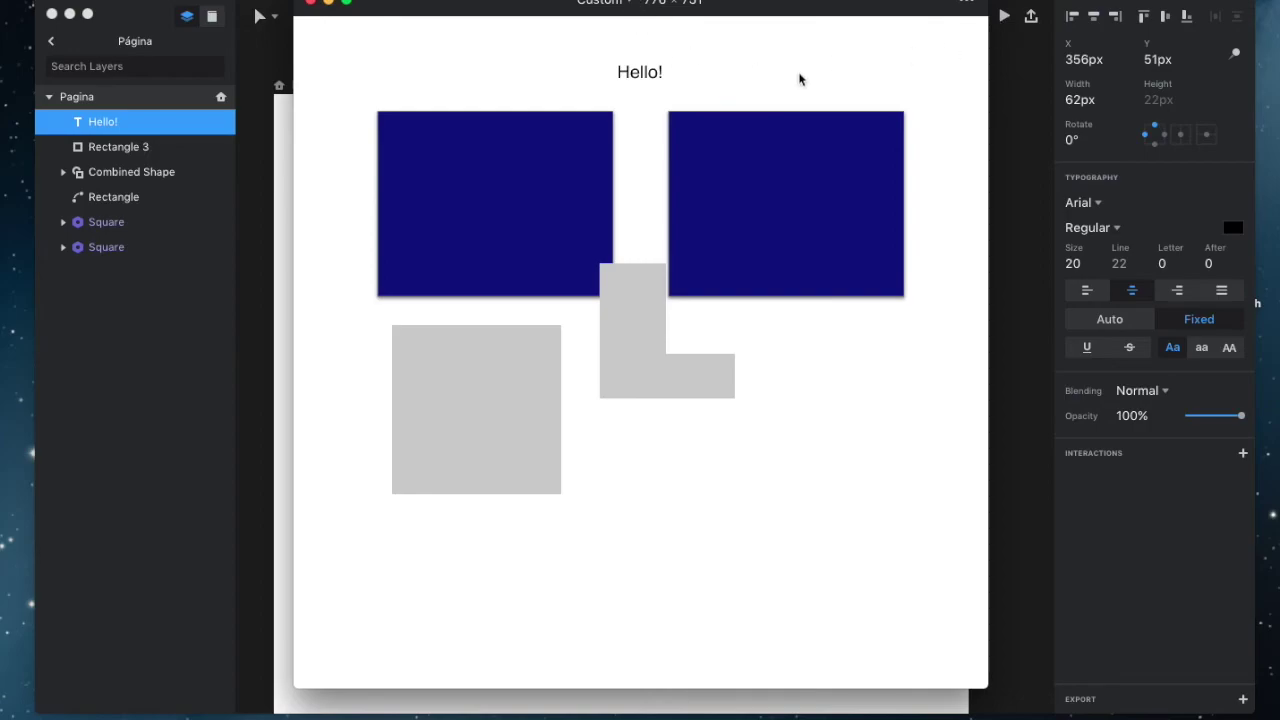
left_click(966, 2)
left_click(320, 76)
left_click_drag(405, 4, 390, 34)
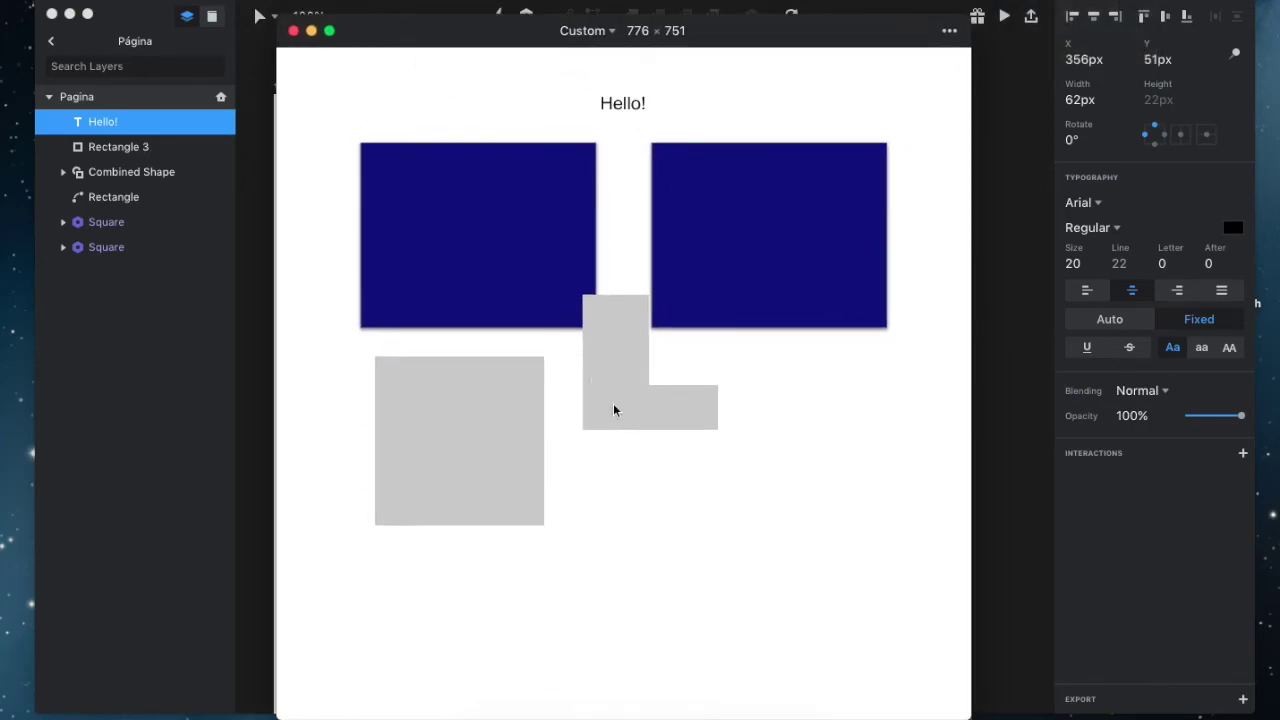
left_click(609, 33)
mouse_move(597, 28)
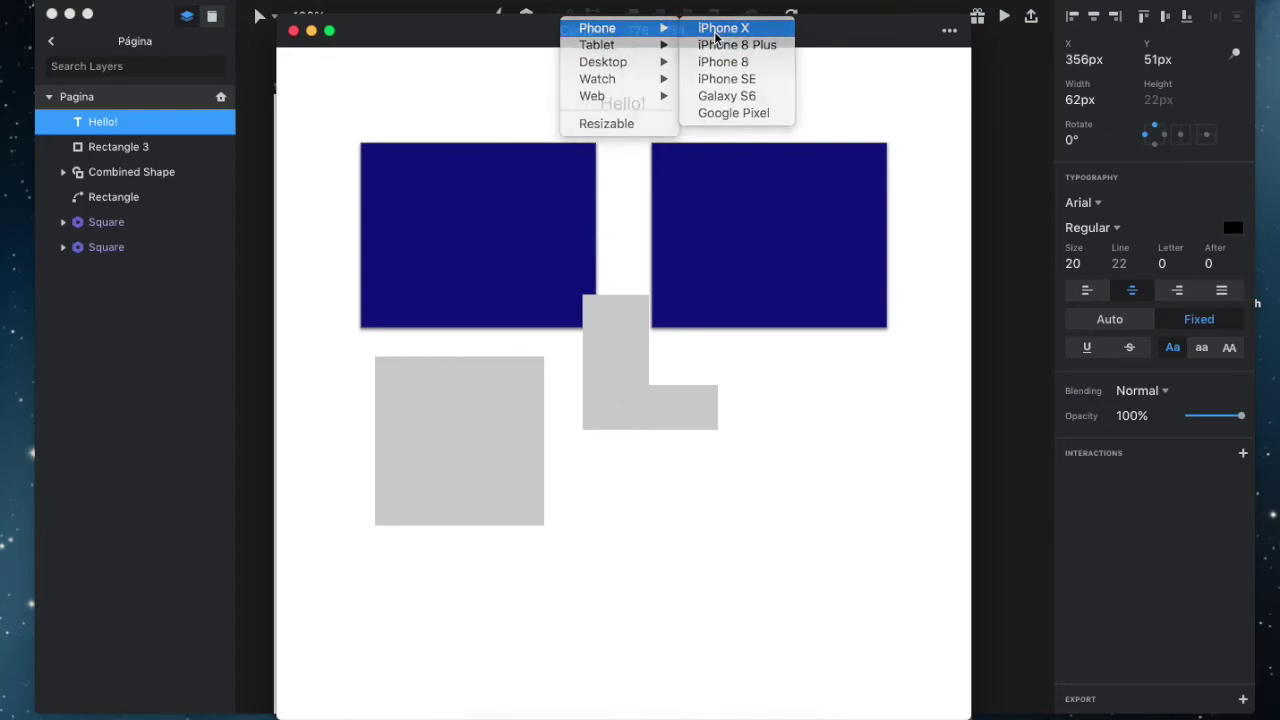
left_click(716, 30)
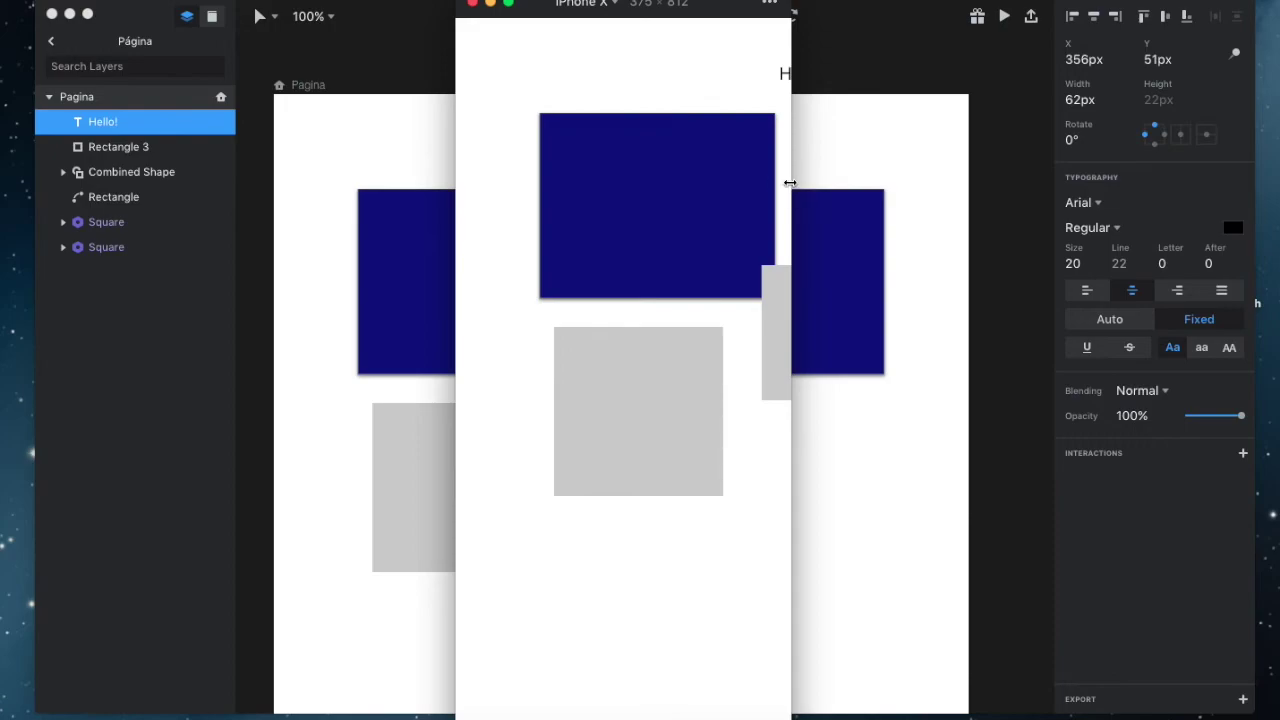
left_click_drag(790, 180, 982, 226)
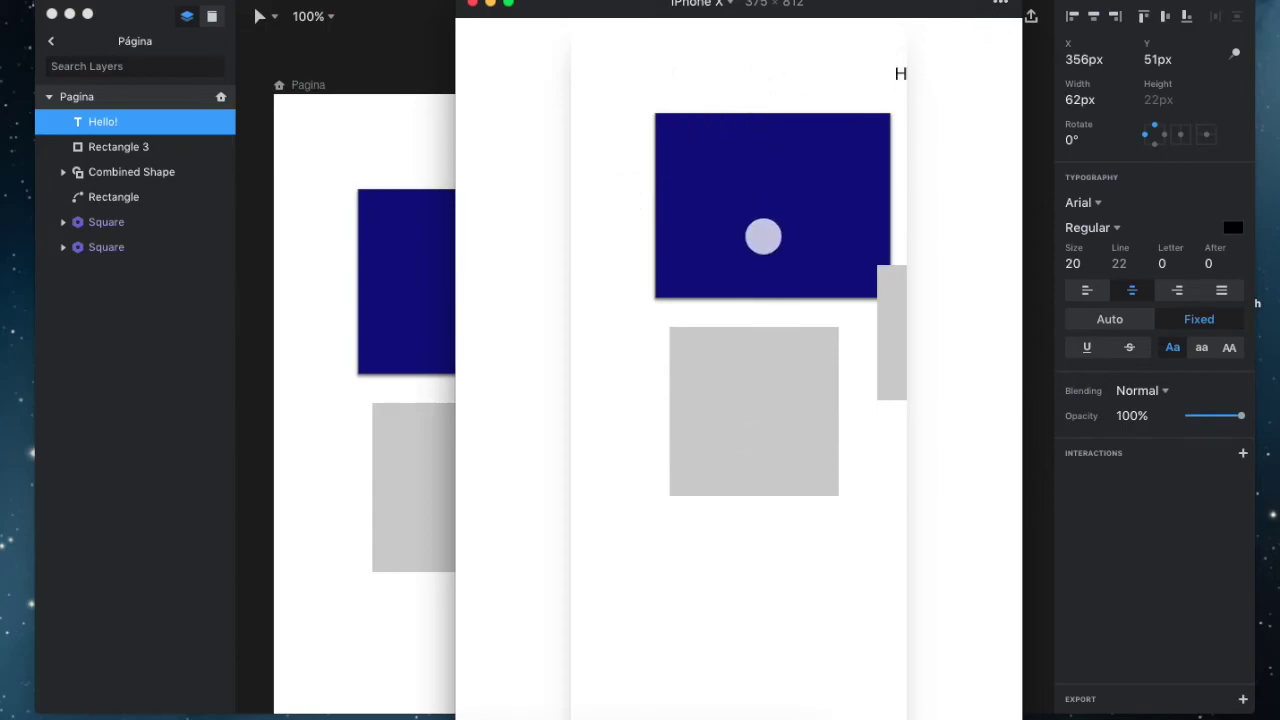
- Rotate the preview to landscape and back, and set its background to black
left_click(1001, 5)
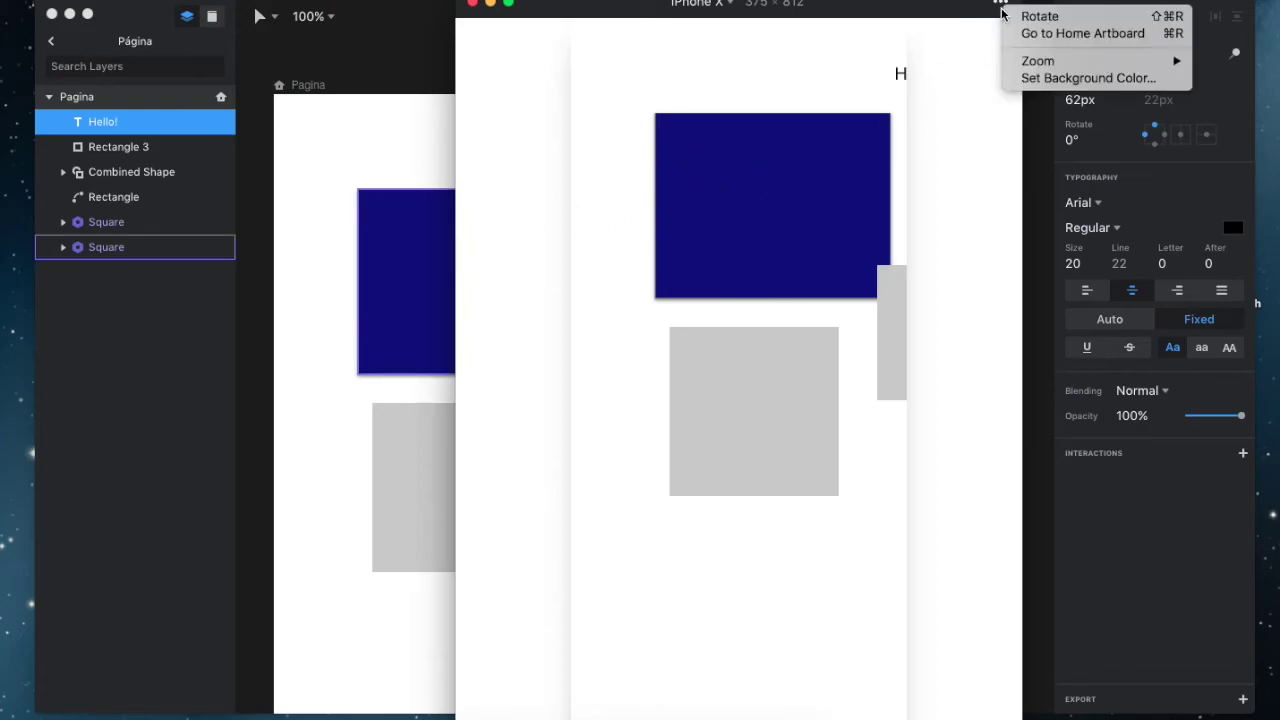
left_click(1030, 20)
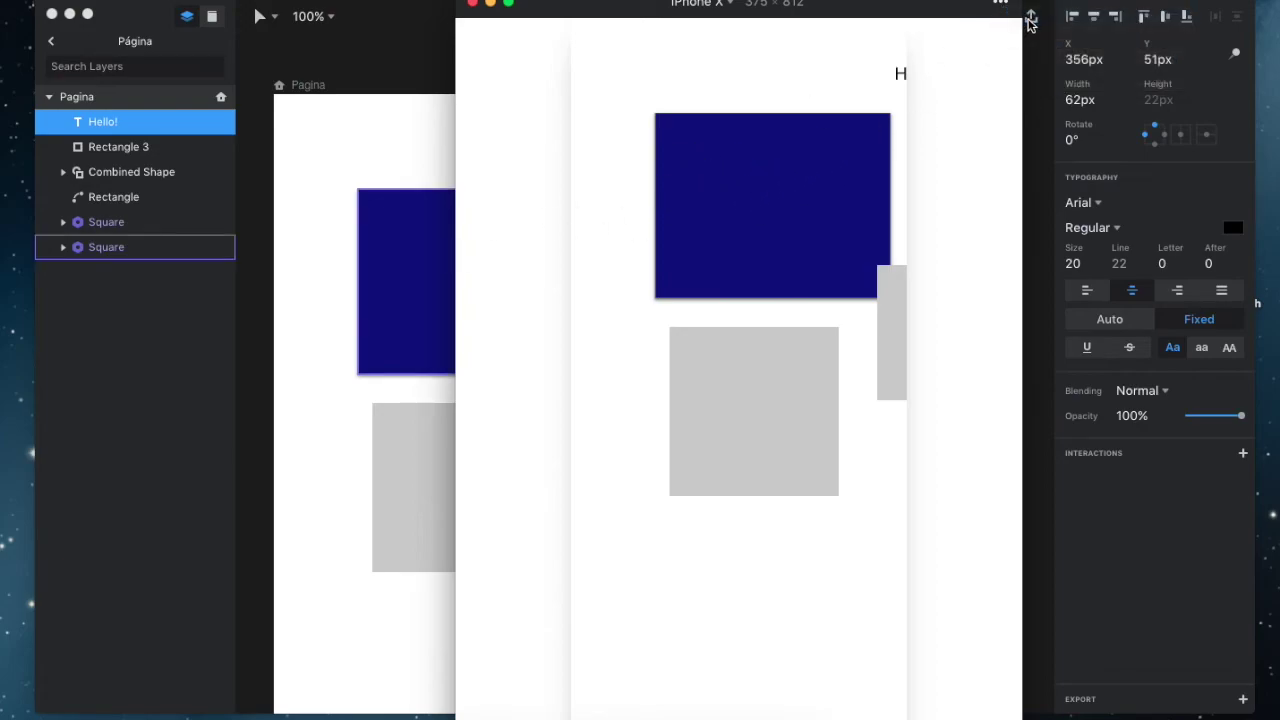
left_click(1000, 4)
left_click(1013, 18)
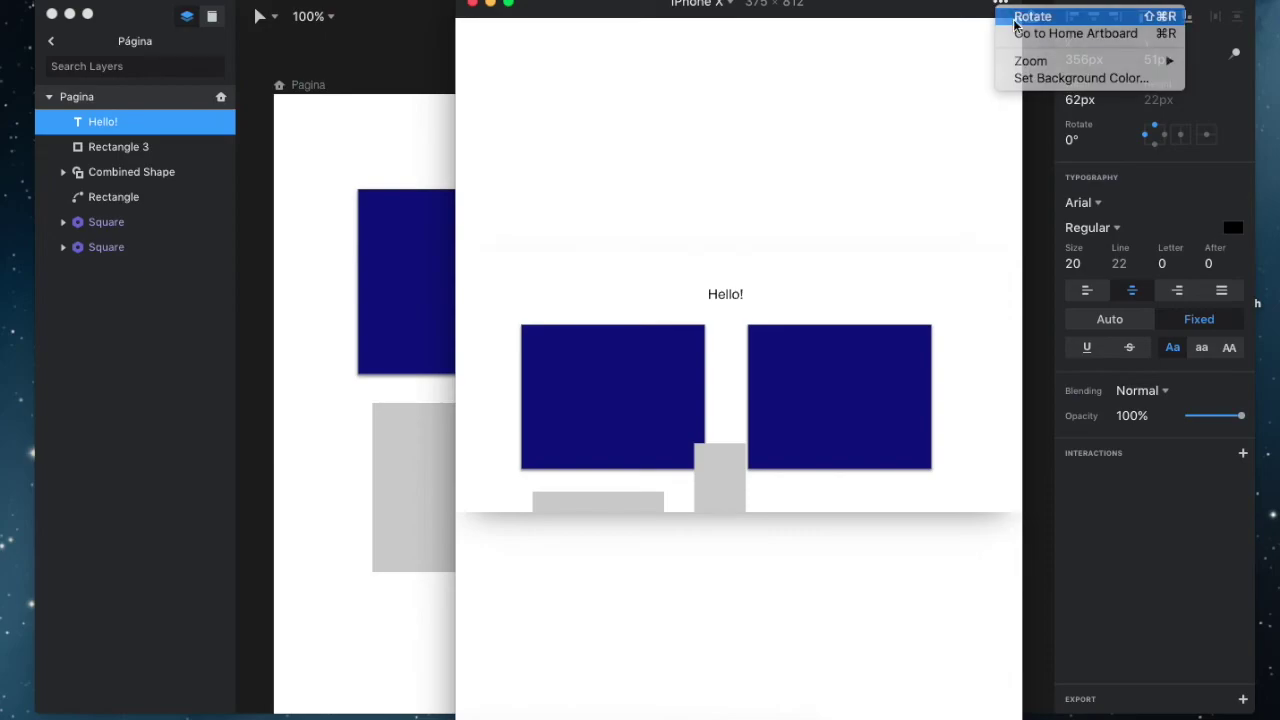
left_click(1004, 4)
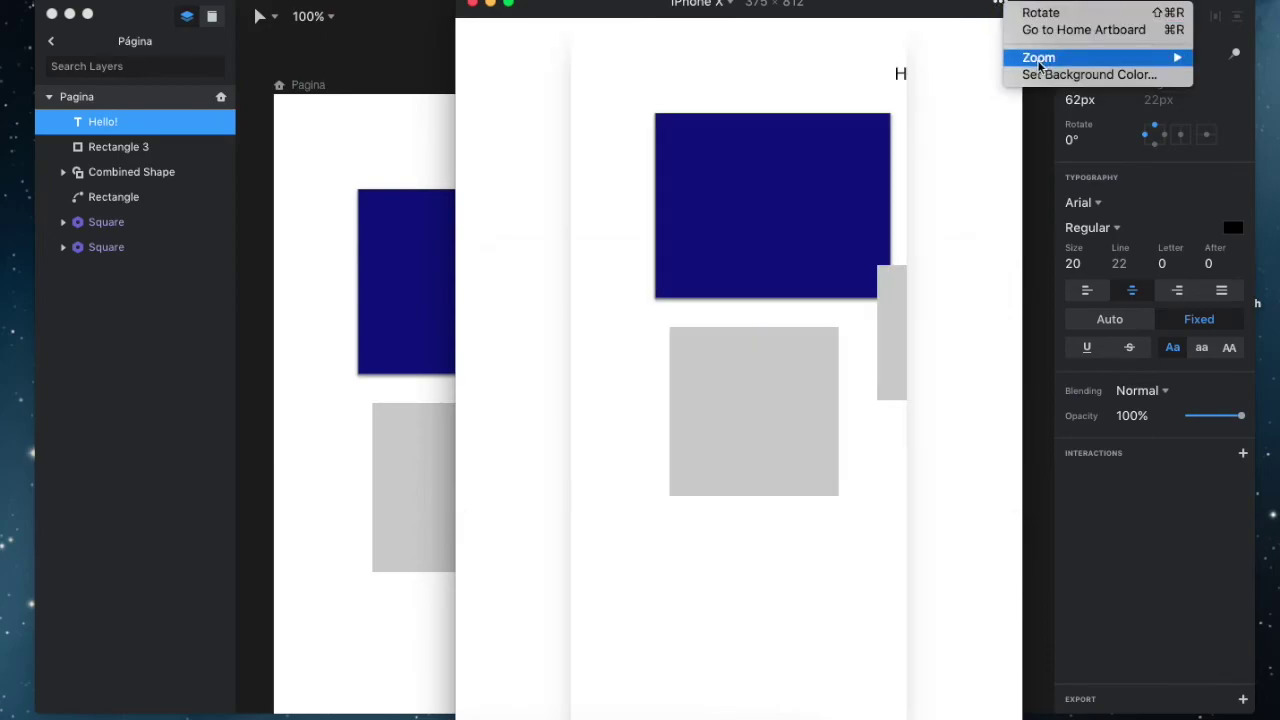
left_click(1057, 84)
left_click_drag(886, 100, 826, 122)
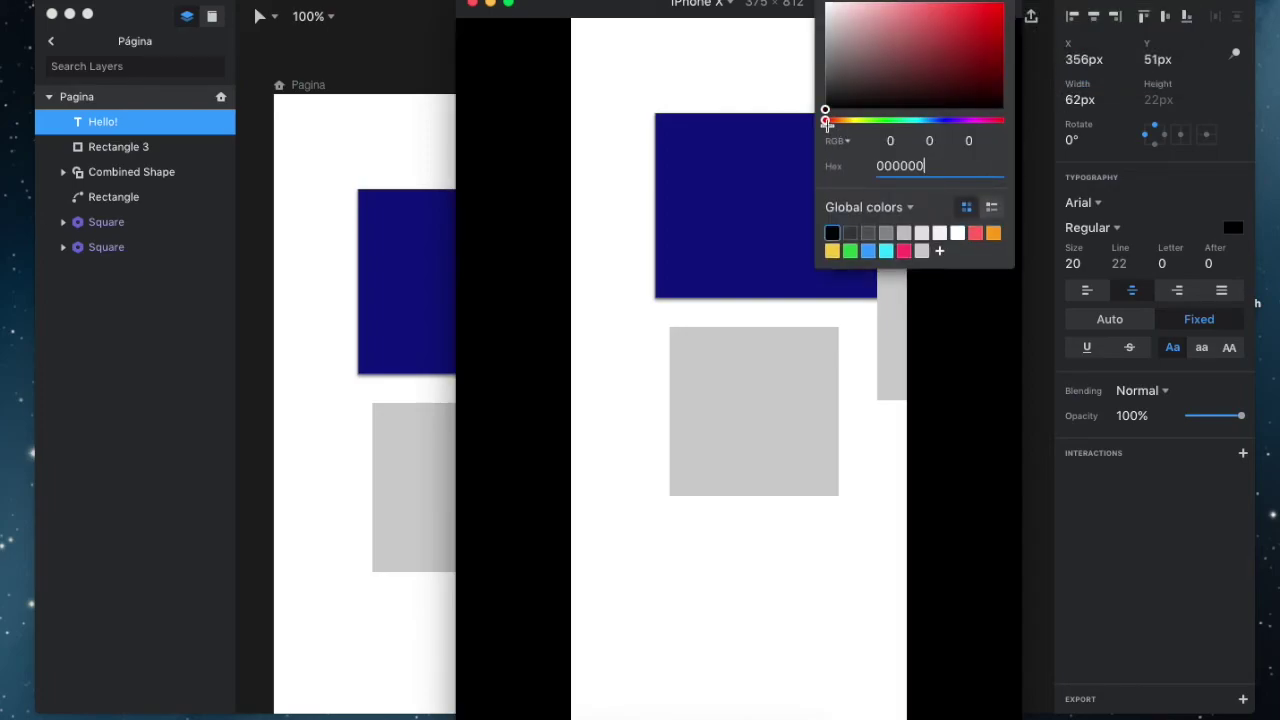
left_click(690, 214)
- Close the device preview and deselect the Hello! text
left_click_drag(456, 144, 483, 144)
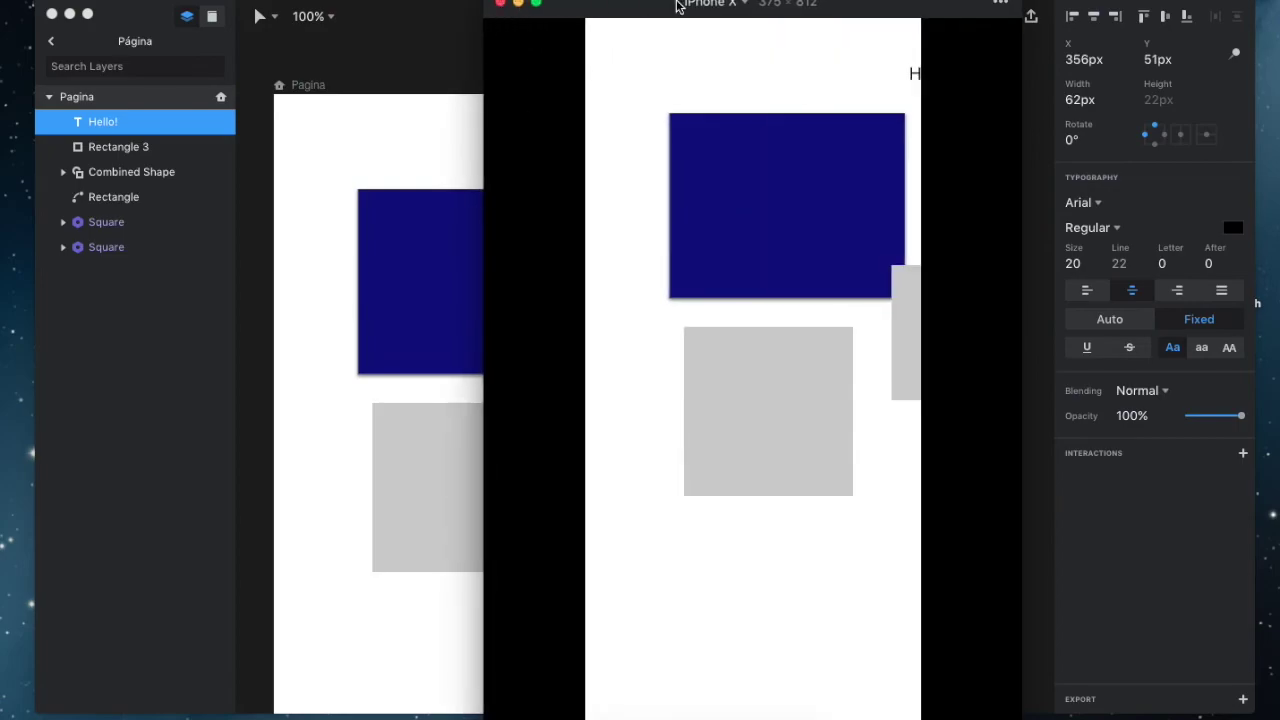
left_click(1000, 4)
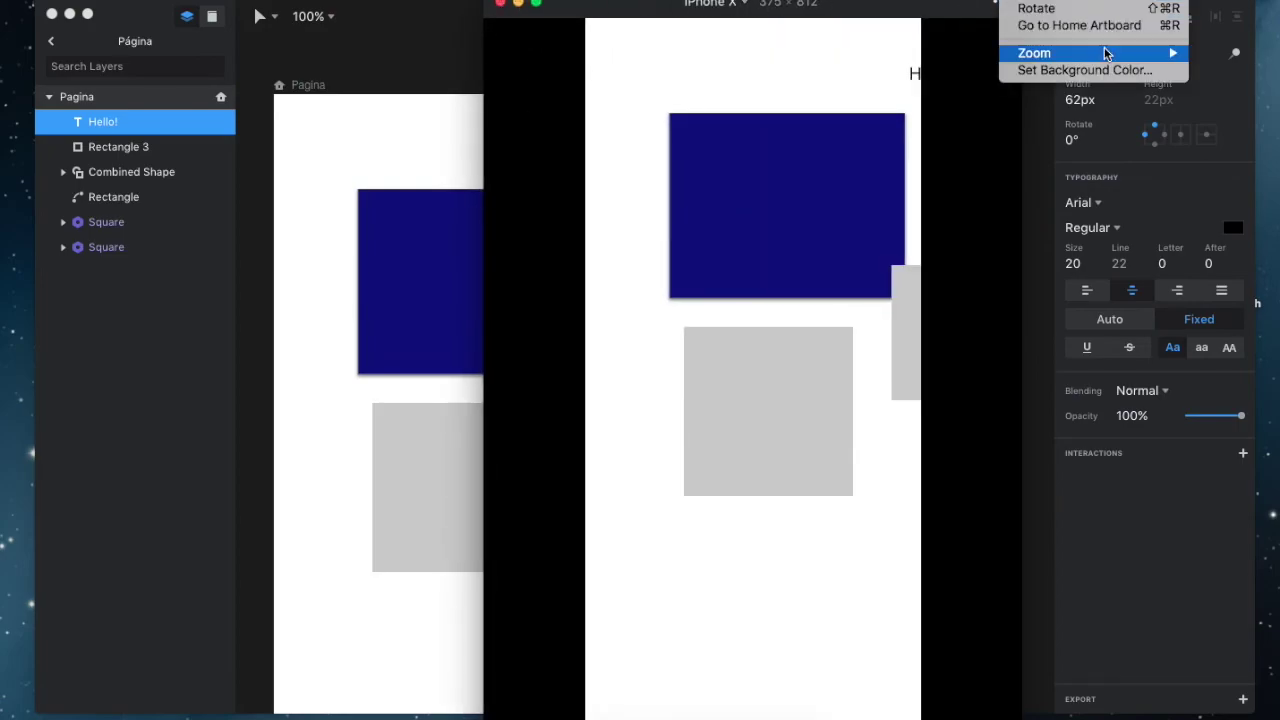
left_click(826, 86)
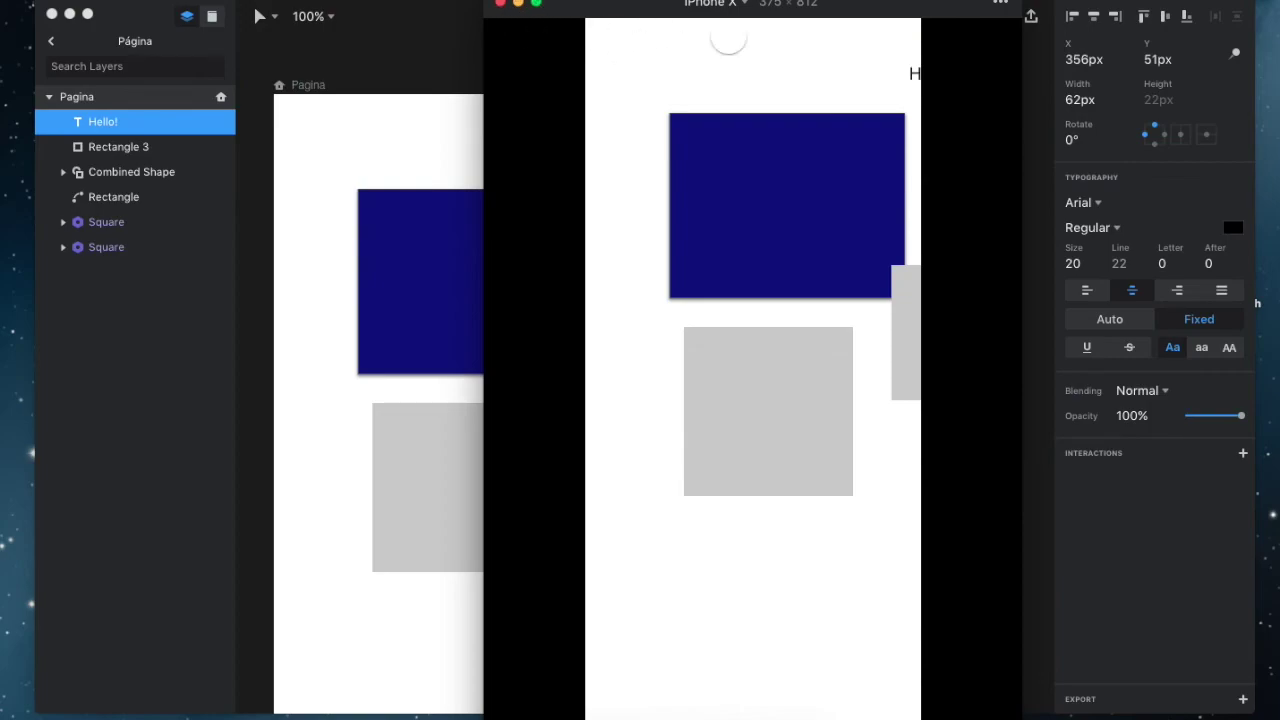
left_click(499, 4)
left_click(794, 168)
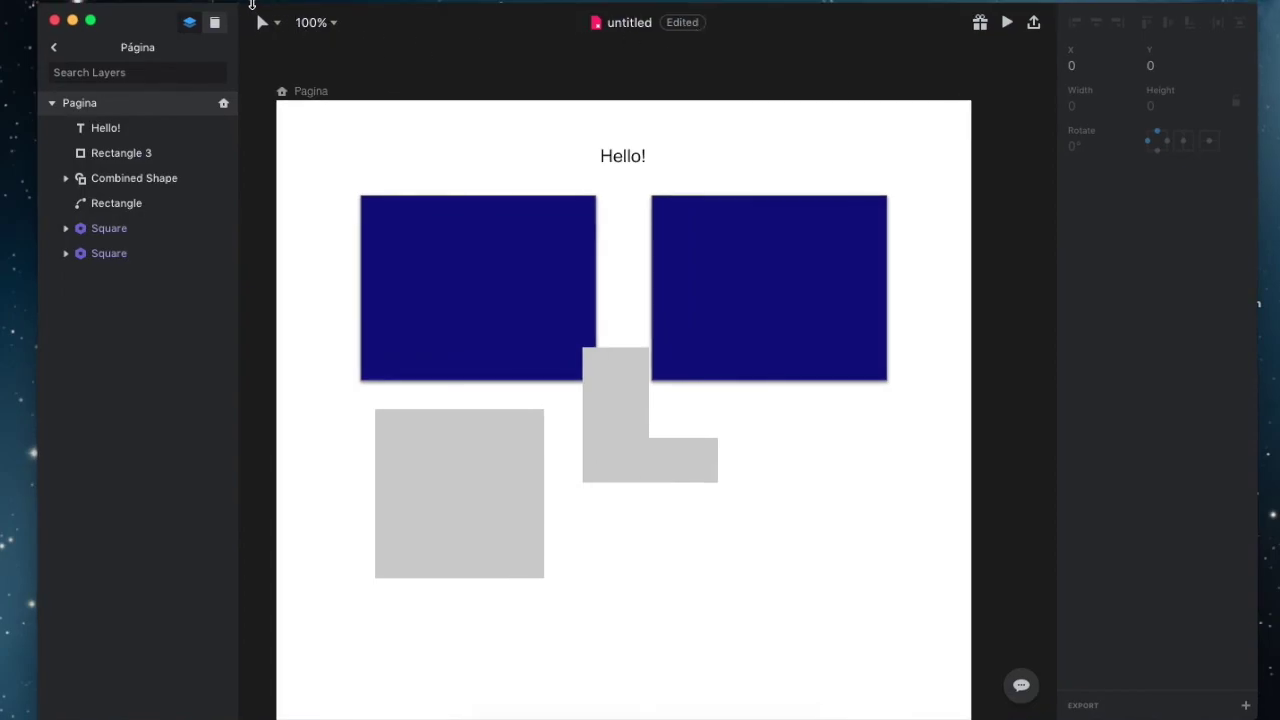
- Switch the side panel to the component library and select the Square component
left_click(160, 2)
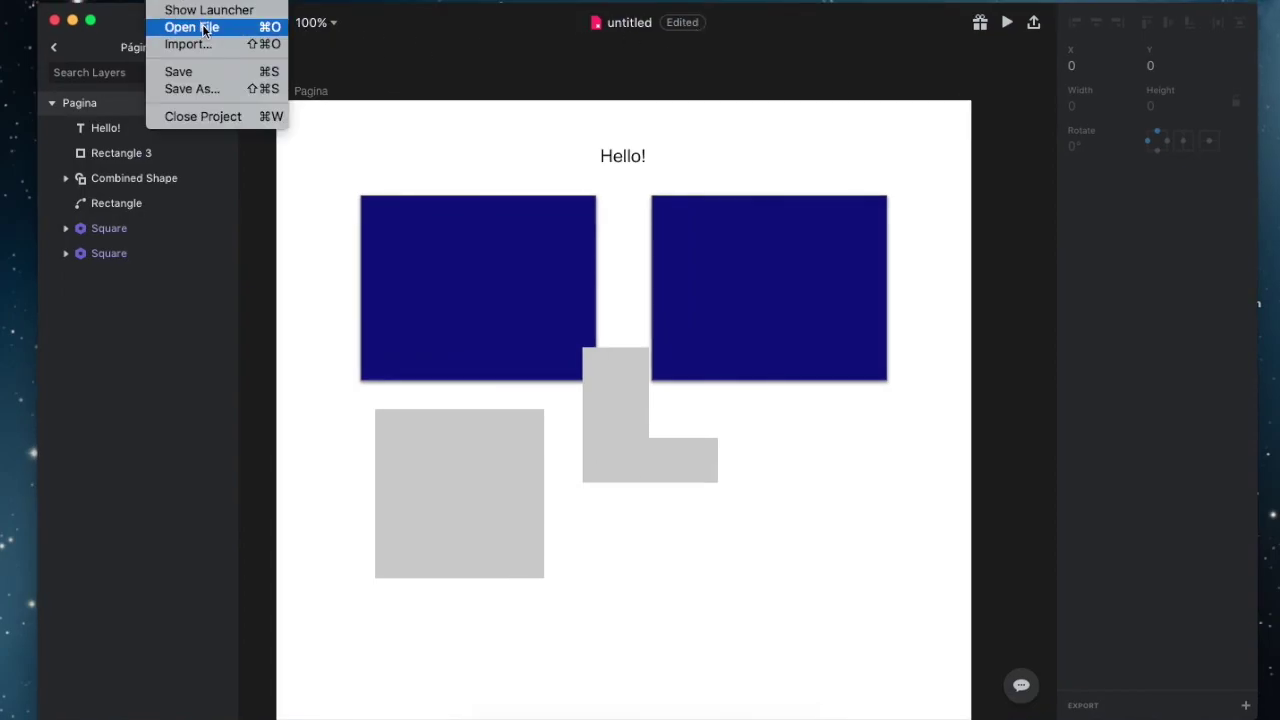
left_click(404, 60)
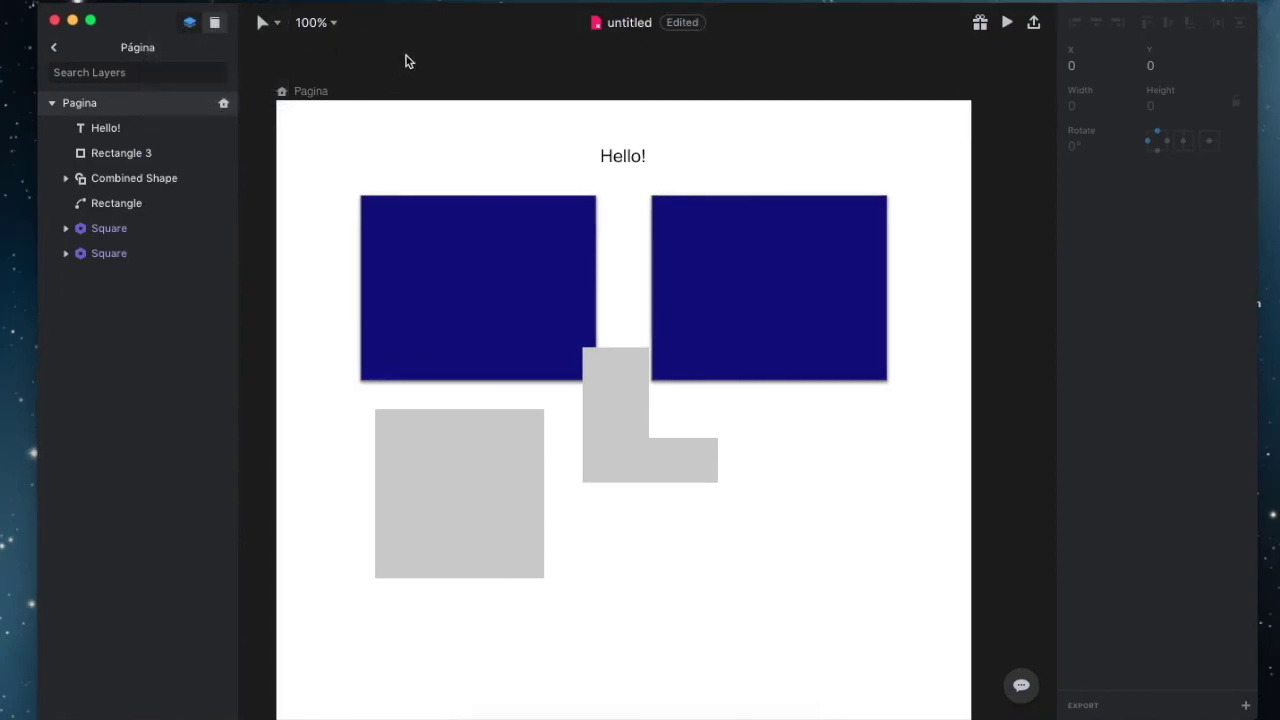
left_click(216, 24)
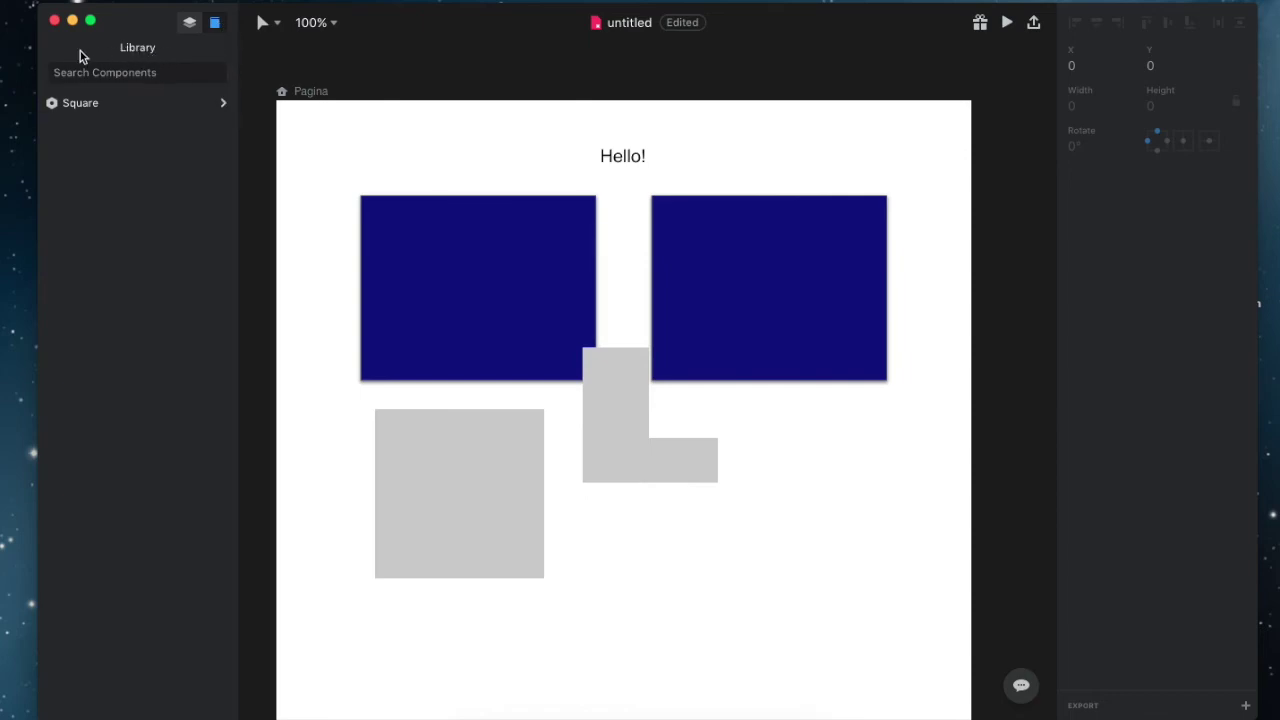
left_click(108, 106)
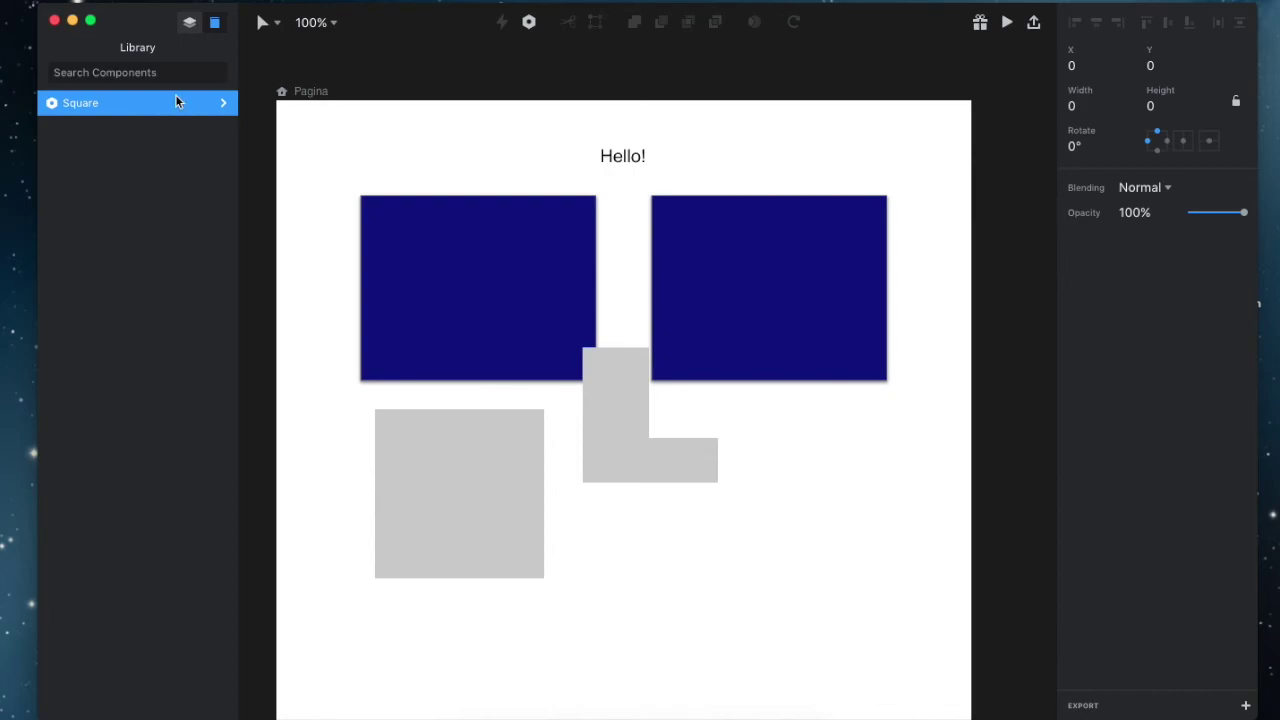
- Confirm the Square component's name and open its master for editing
left_click(190, 24)
left_click(214, 28)
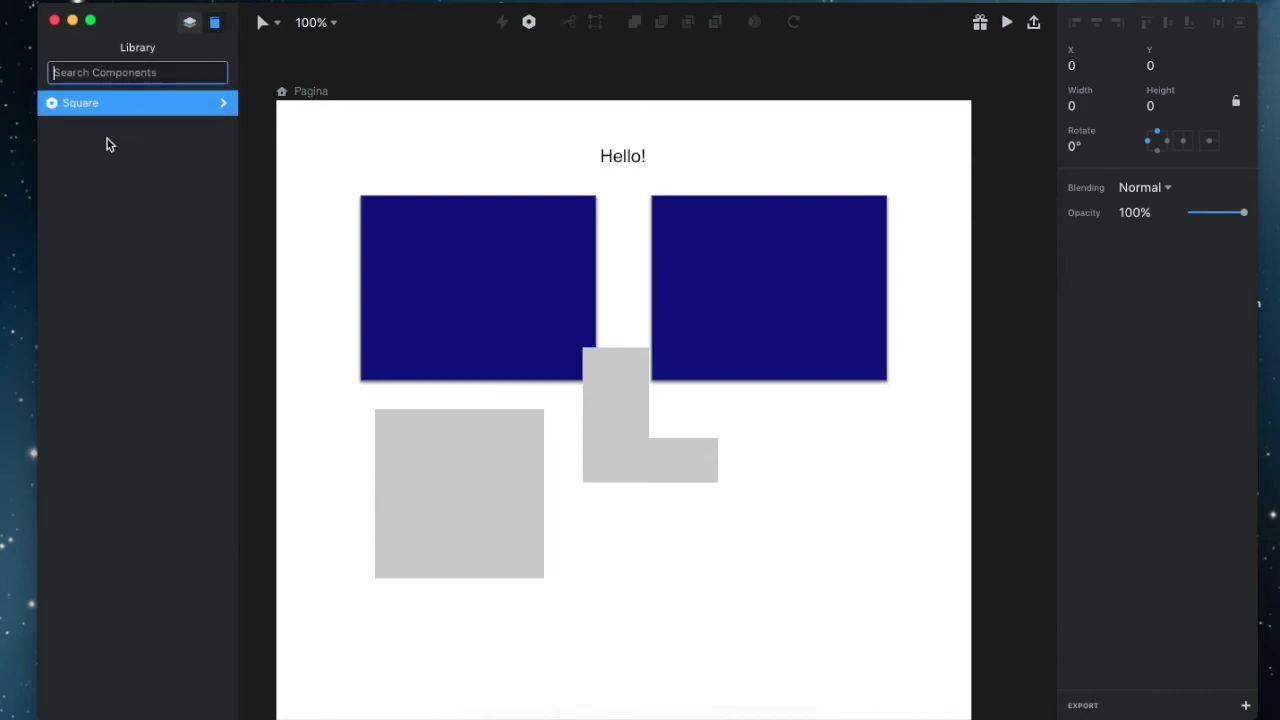
double_click(142, 104)
key("Return")
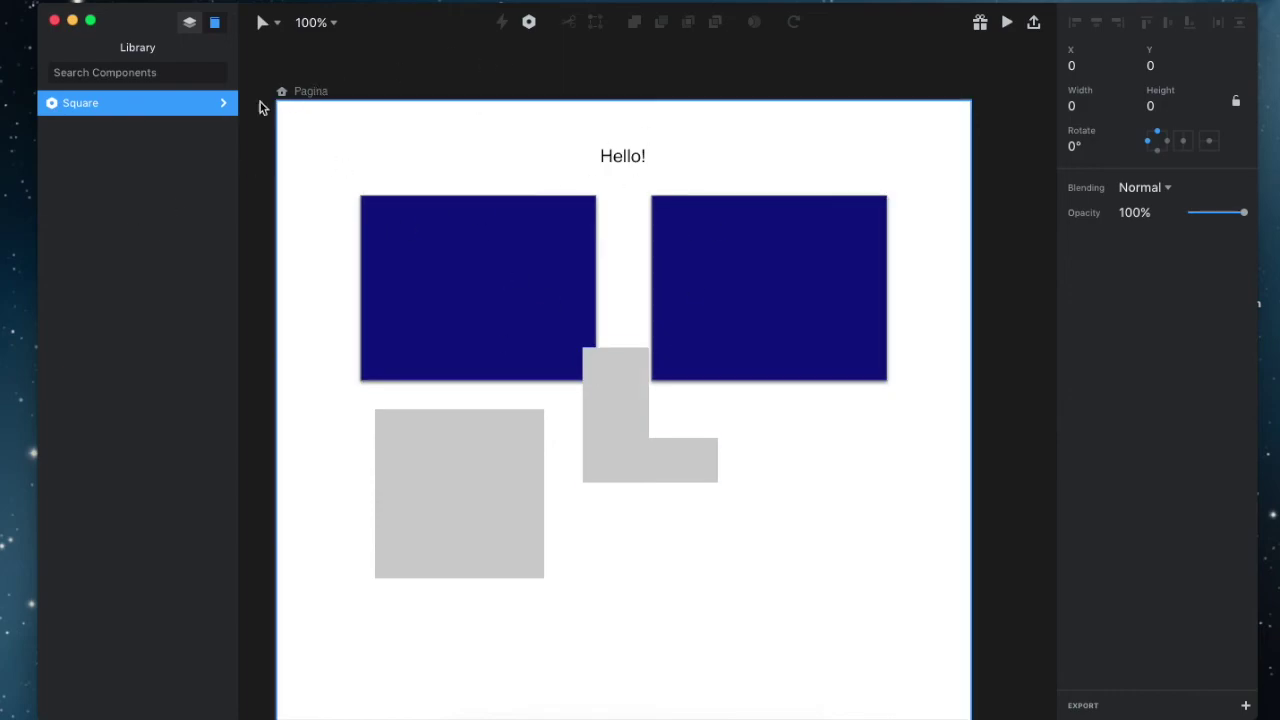
left_click(223, 104)
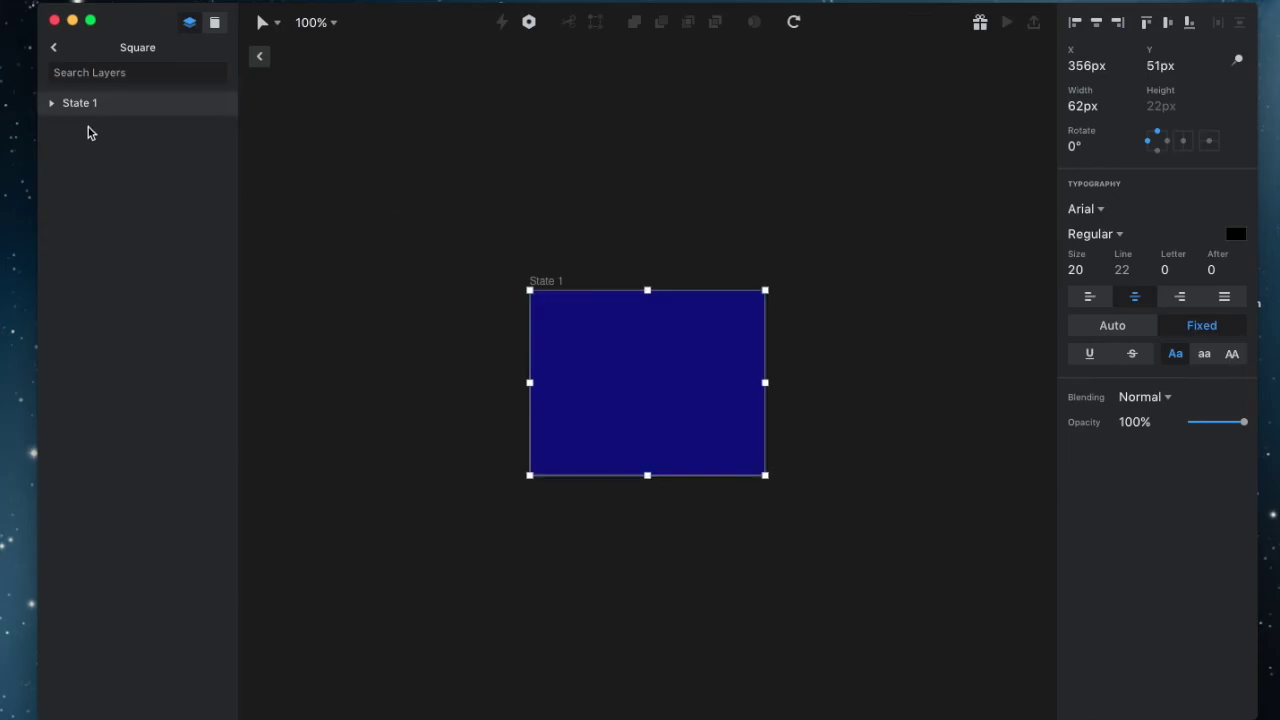
- Reopen Square from the library and select its State 1 artboard and Square layer
left_click(54, 47)
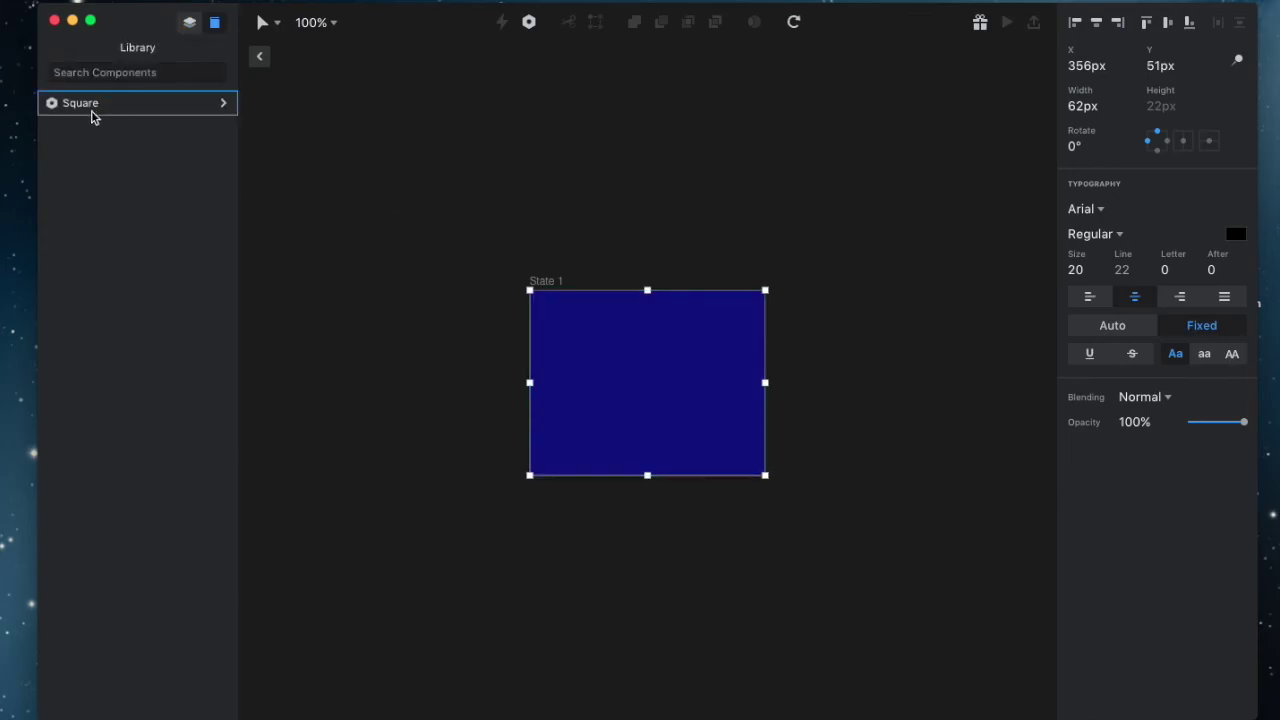
left_click(71, 101)
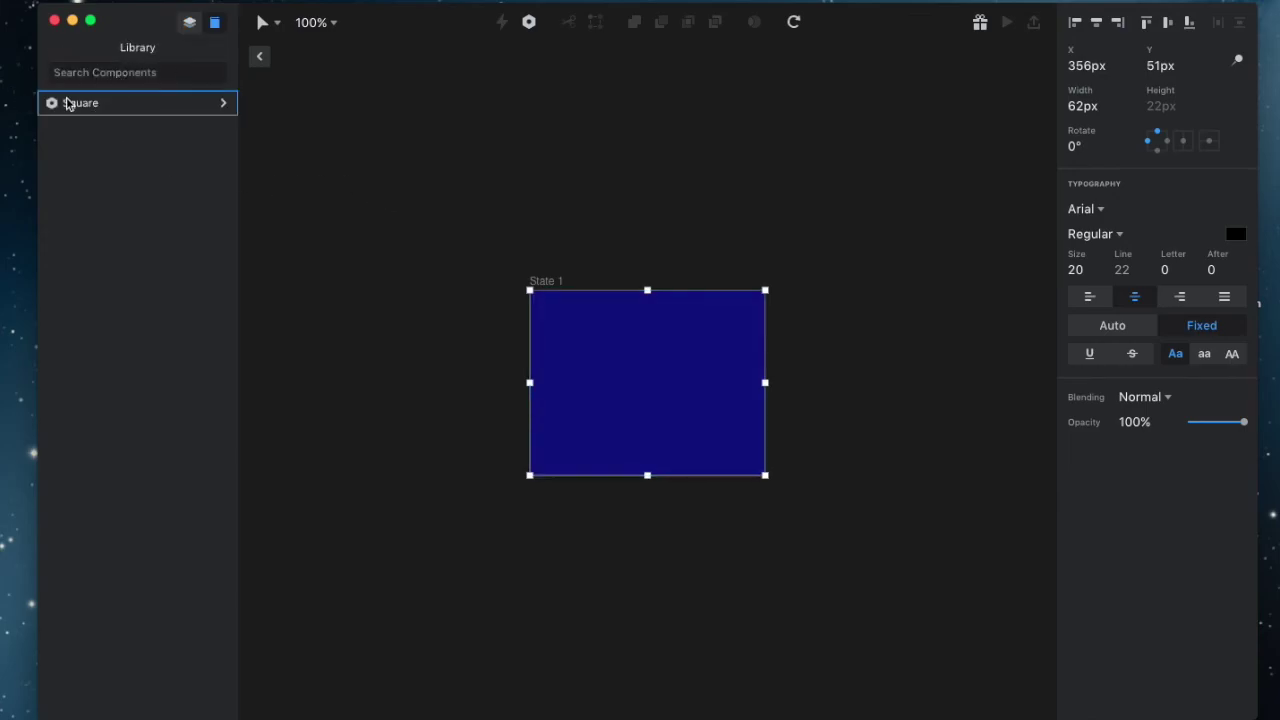
left_click(225, 104)
left_click(61, 105)
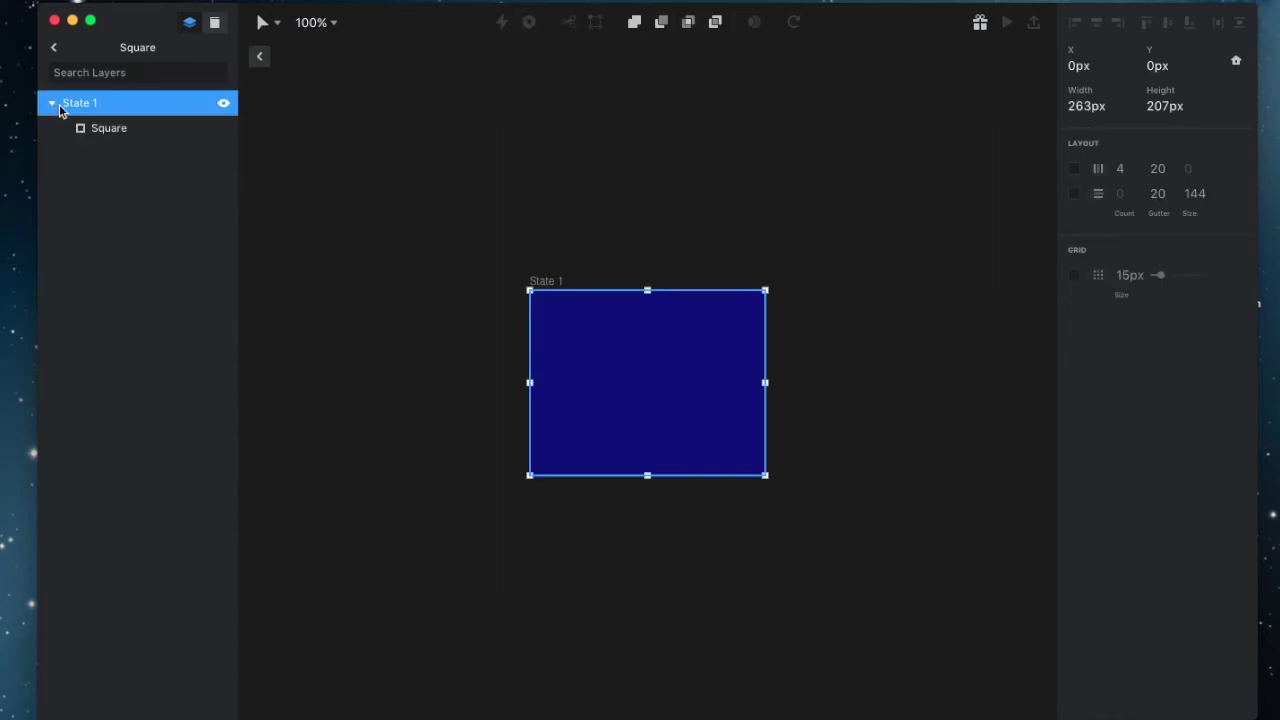
left_click(95, 128)
- Collapse State 1 and return to the component library list with Square deselected
left_click(642, 226)
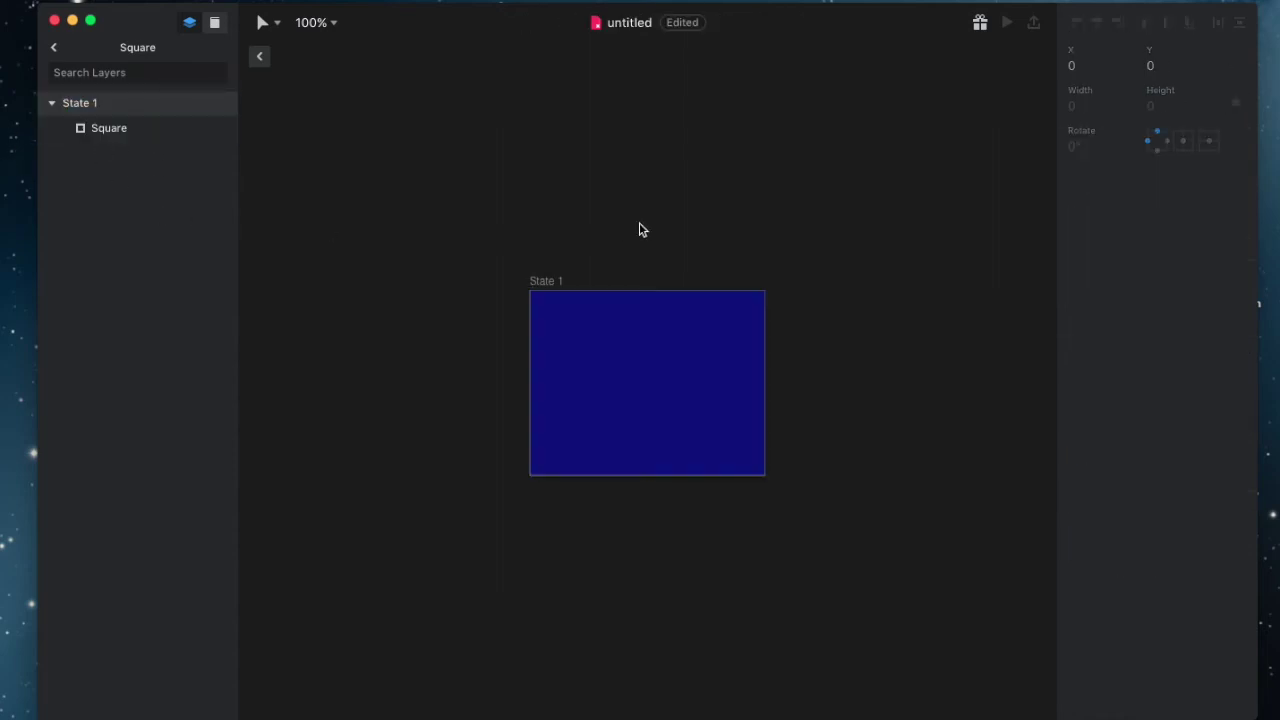
left_click(52, 103)
left_click(54, 47)
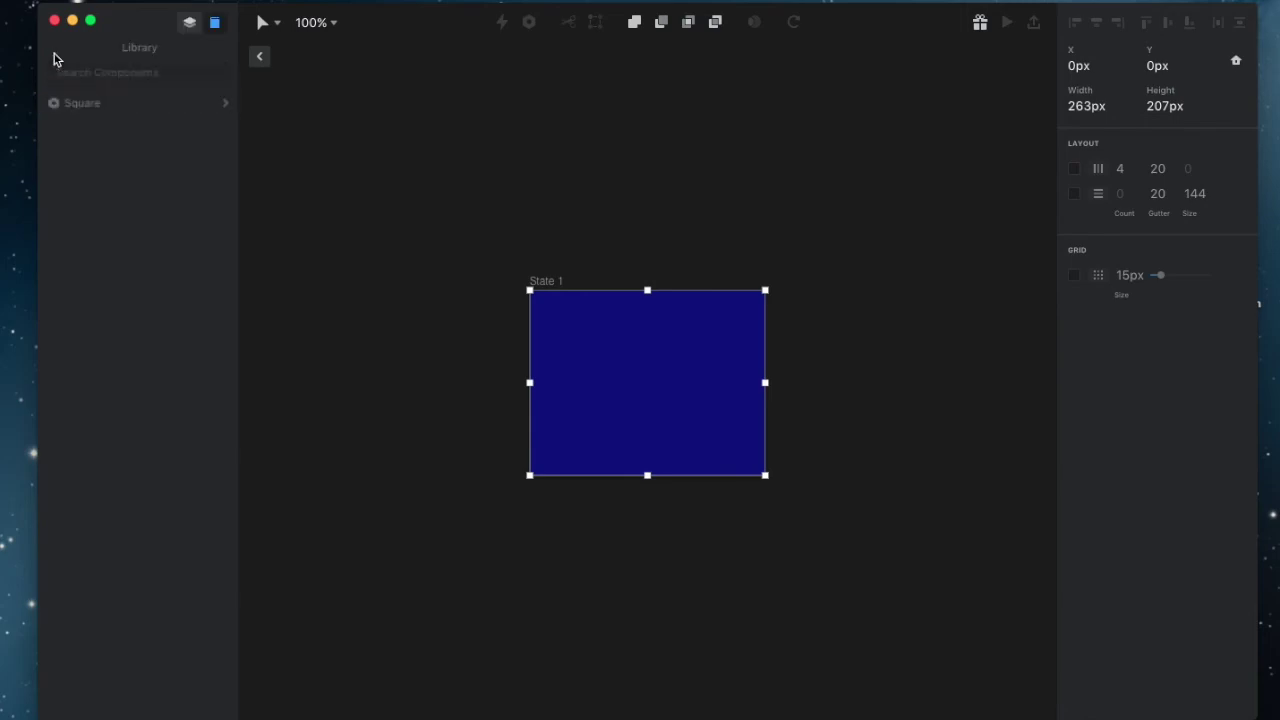
left_click(101, 104)
left_click(817, 200)
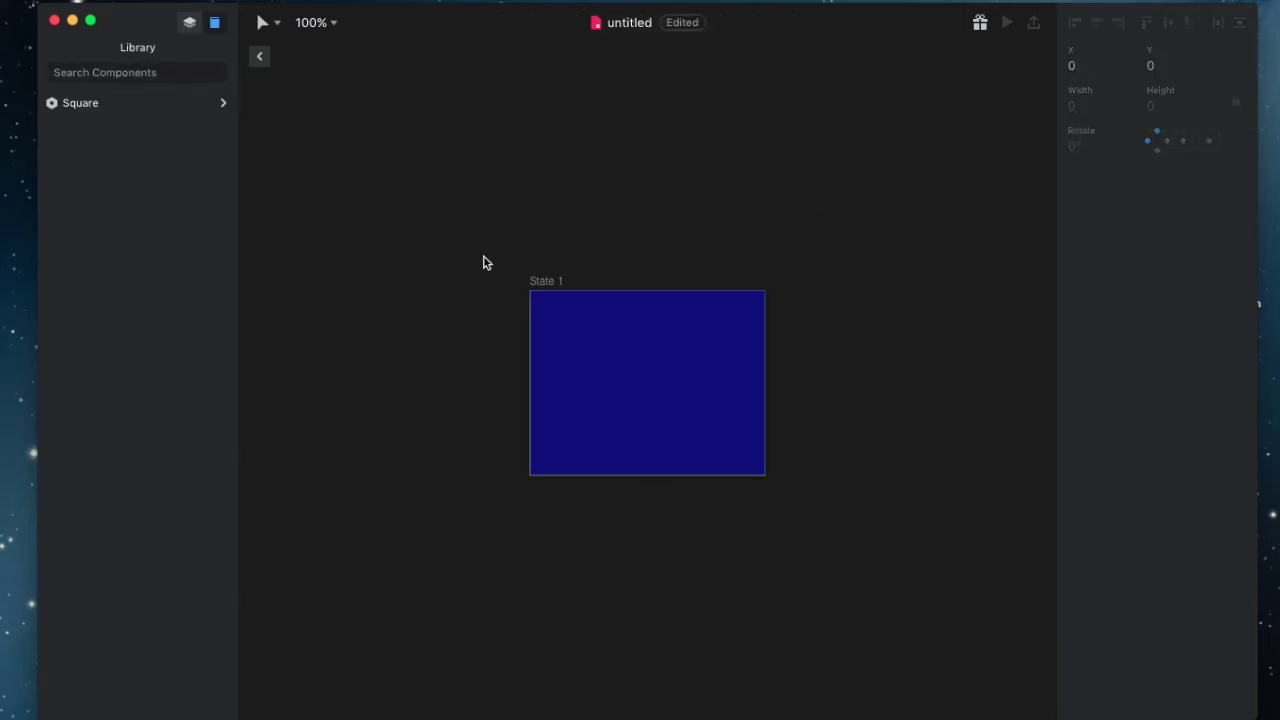
key("r")
mouse_move(513, 182)
left_mouse_down()
mouse_move(606, 240)
mouse_move(604, 272)
left_mouse_up()
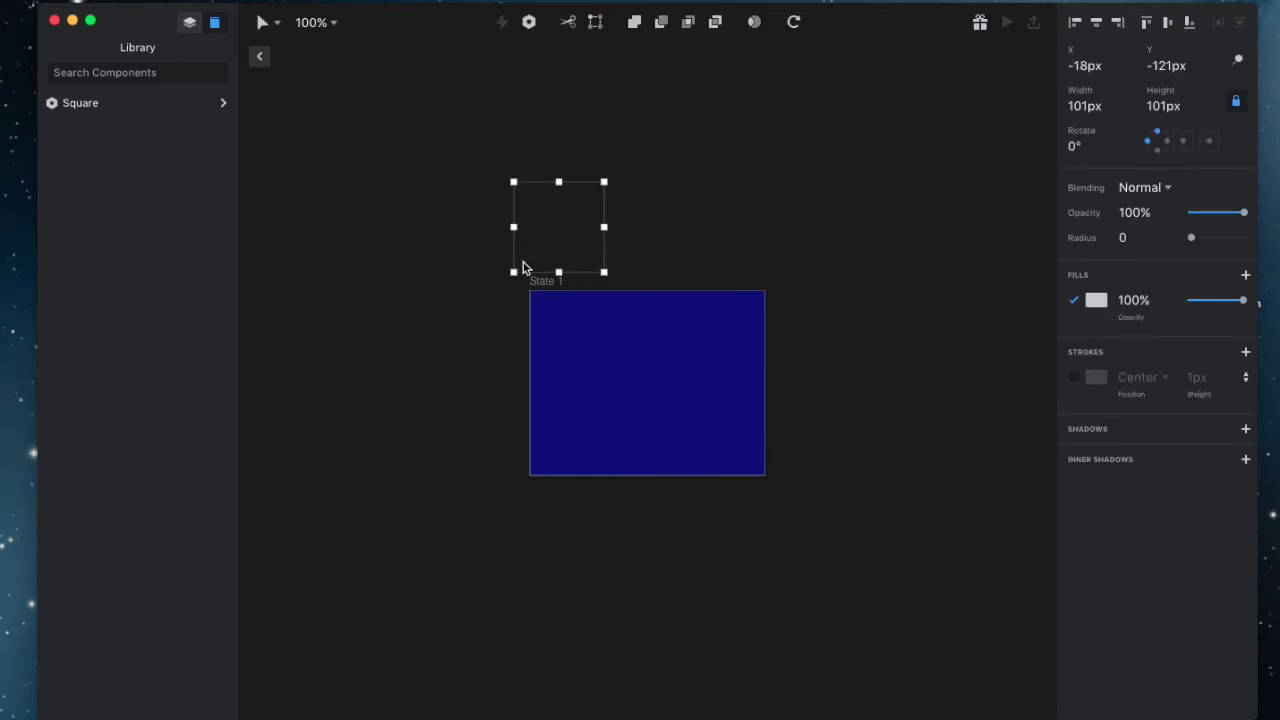
mouse_move(525, 280)
left_mouse_down()
mouse_move(489, 249)
mouse_move(609, 218)
mouse_move(582, 214)
left_mouse_up()
left_click(204, 105)
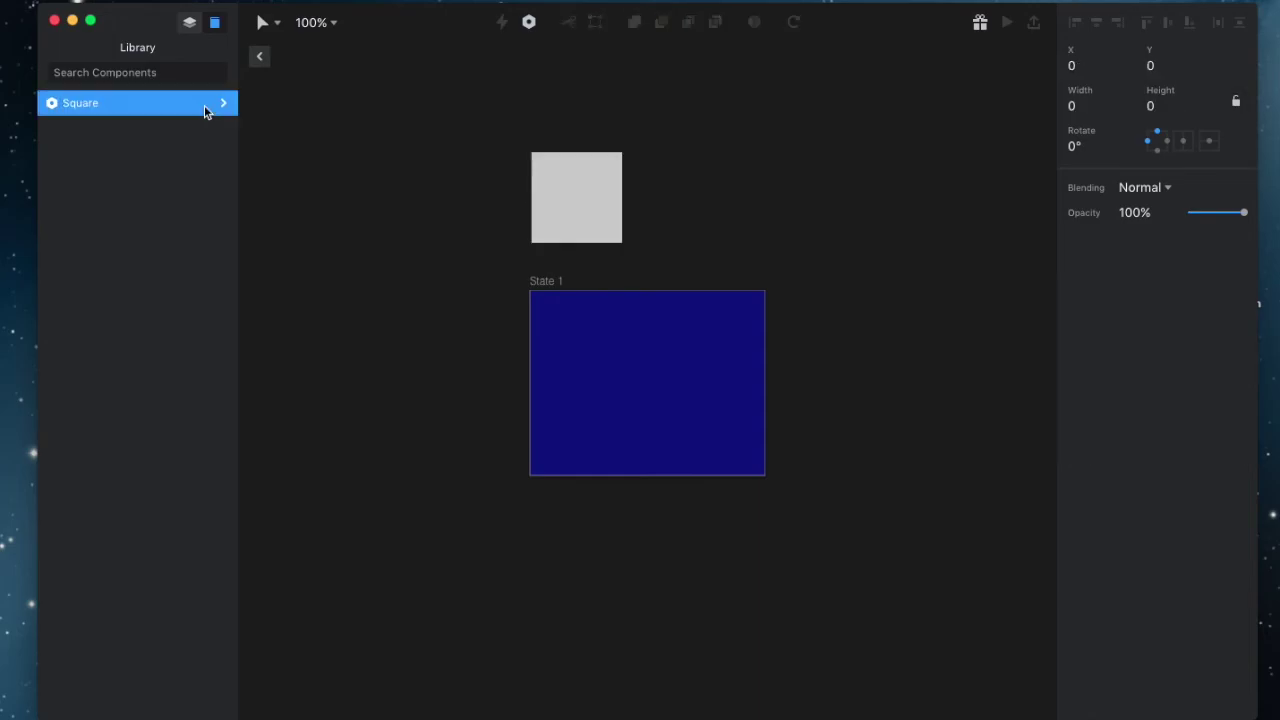
double_click(204, 105)
key("Return")
double_click(68, 105)
key("Return")
left_click(224, 105)
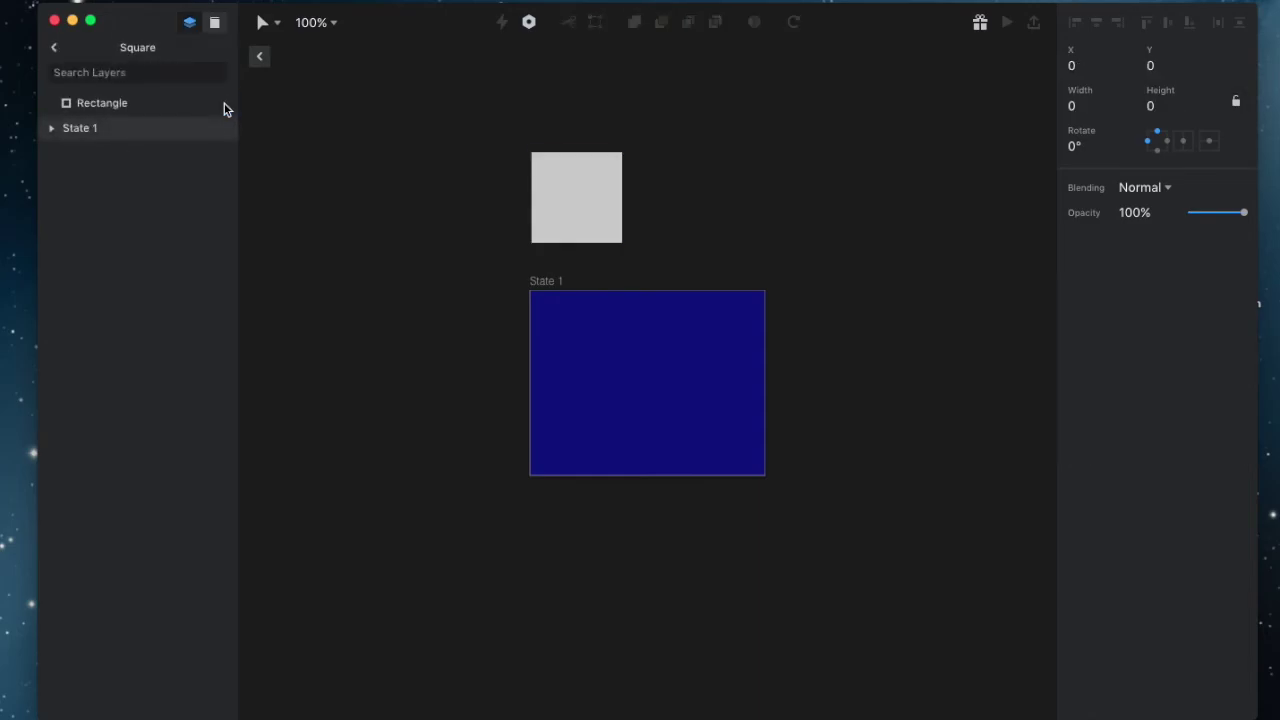
left_click(85, 111)
left_click_drag(574, 199, 579, 193)
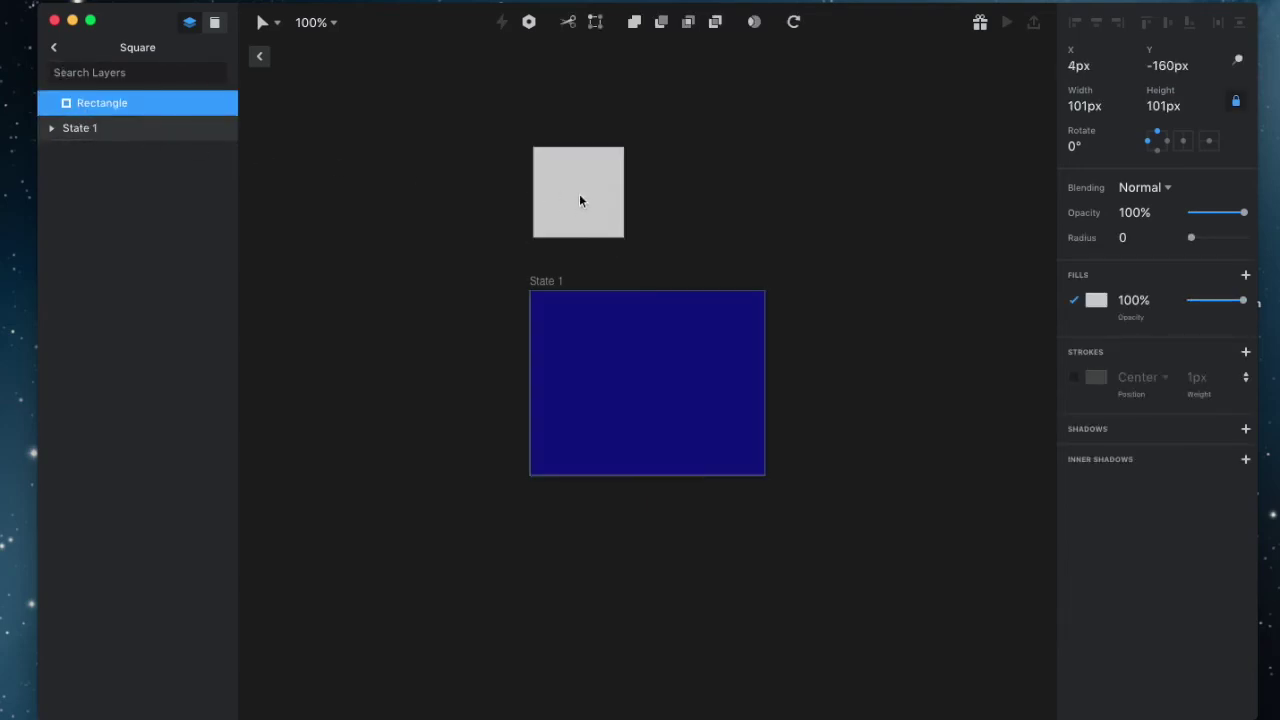
left_click(54, 131)
left_click(51, 128)
left_click(436, 264)
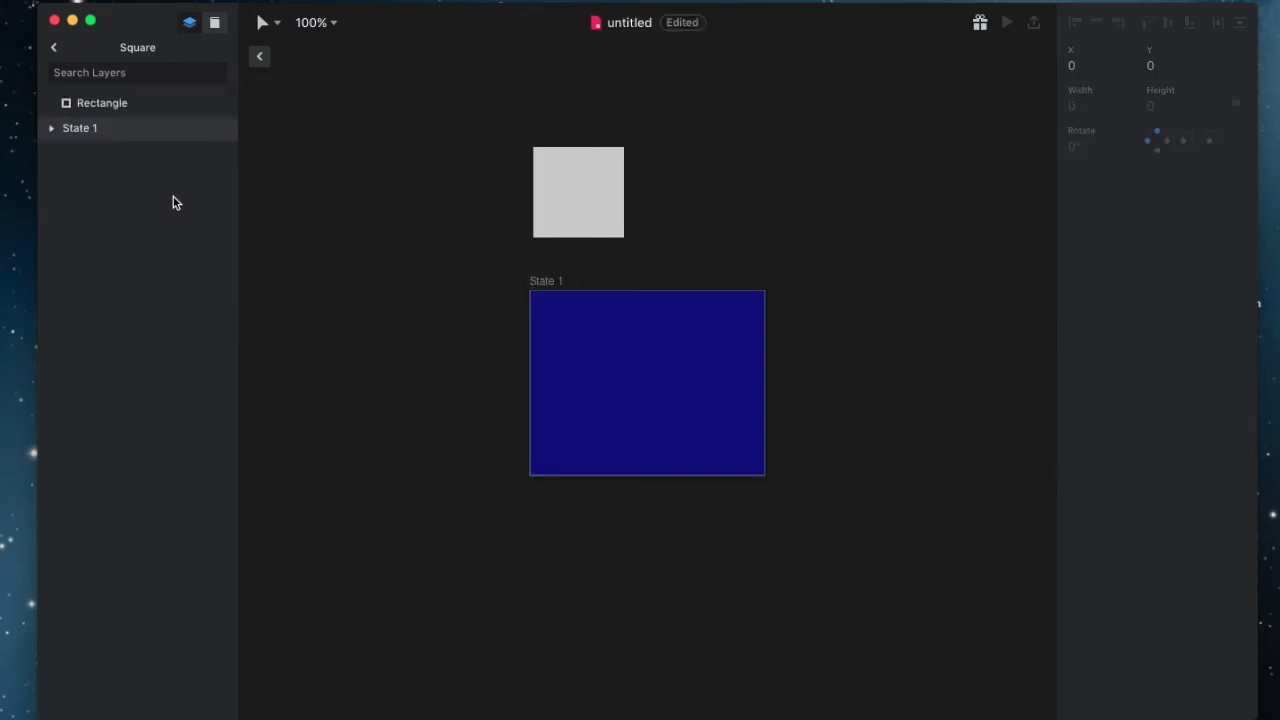
left_click(570, 186)
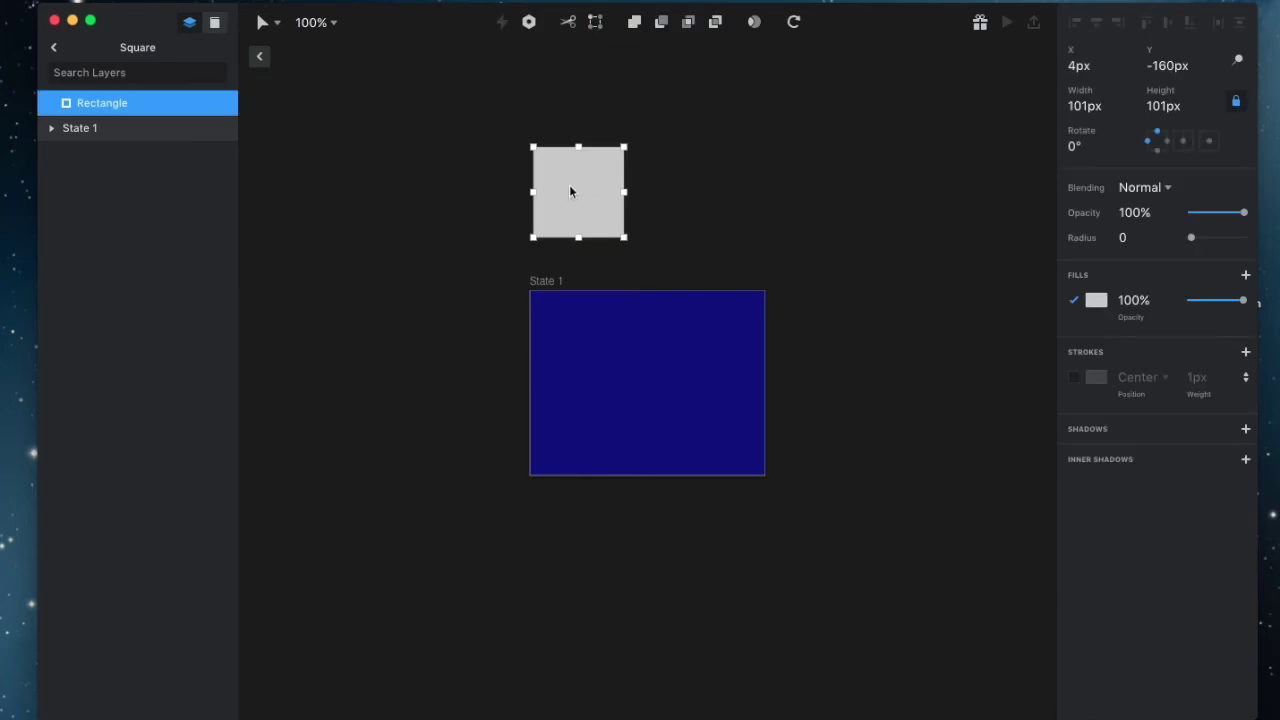
key("Delete")
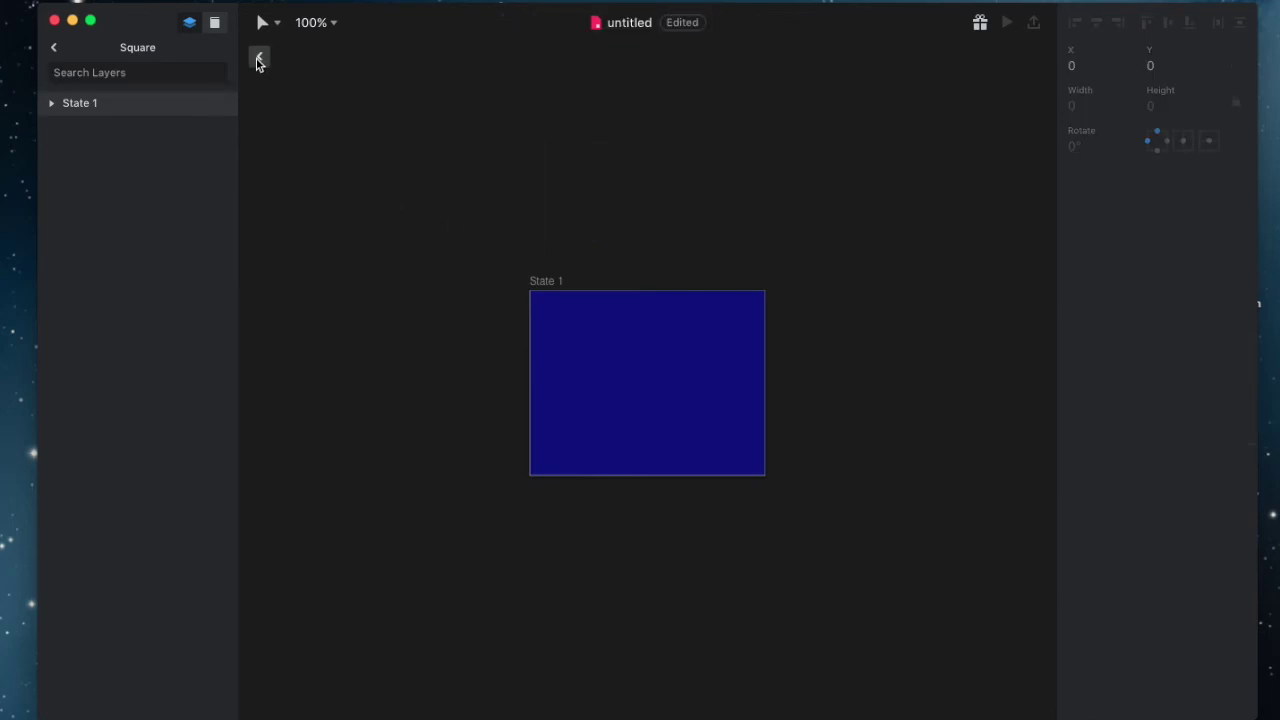
left_click(214, 22)
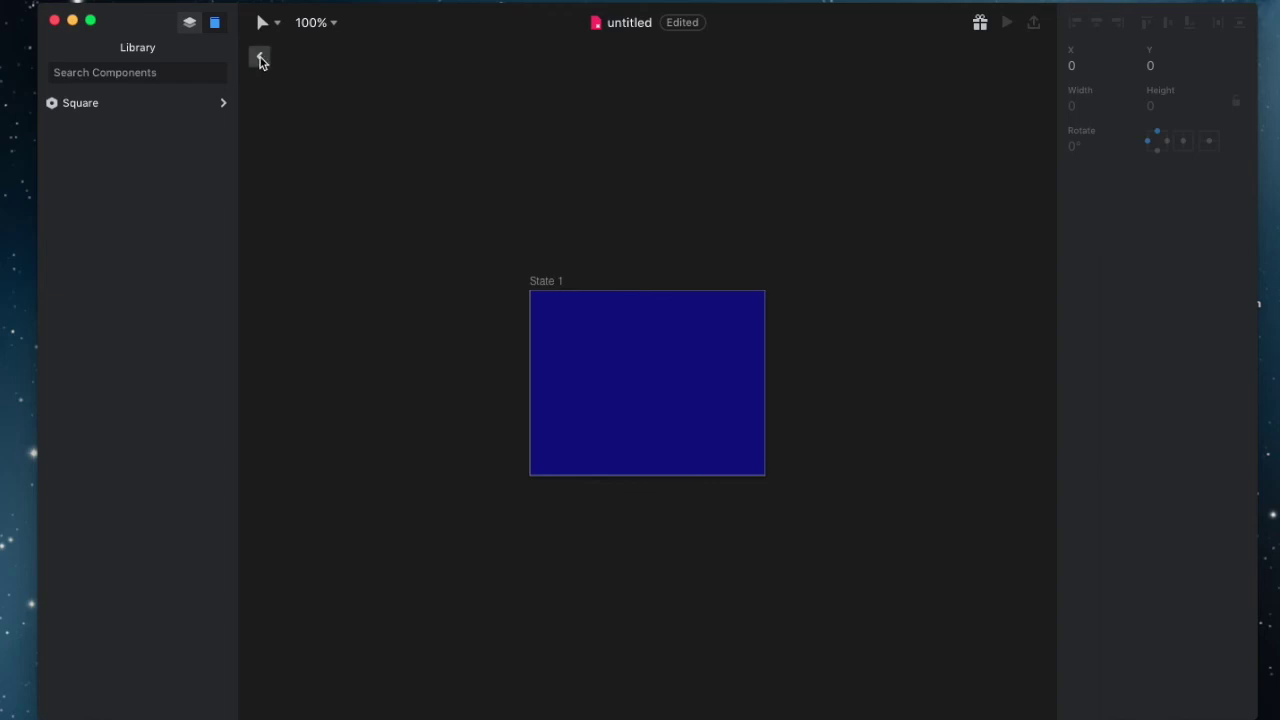
left_click(259, 58)
left_click(51, 48)
left_click(189, 22)
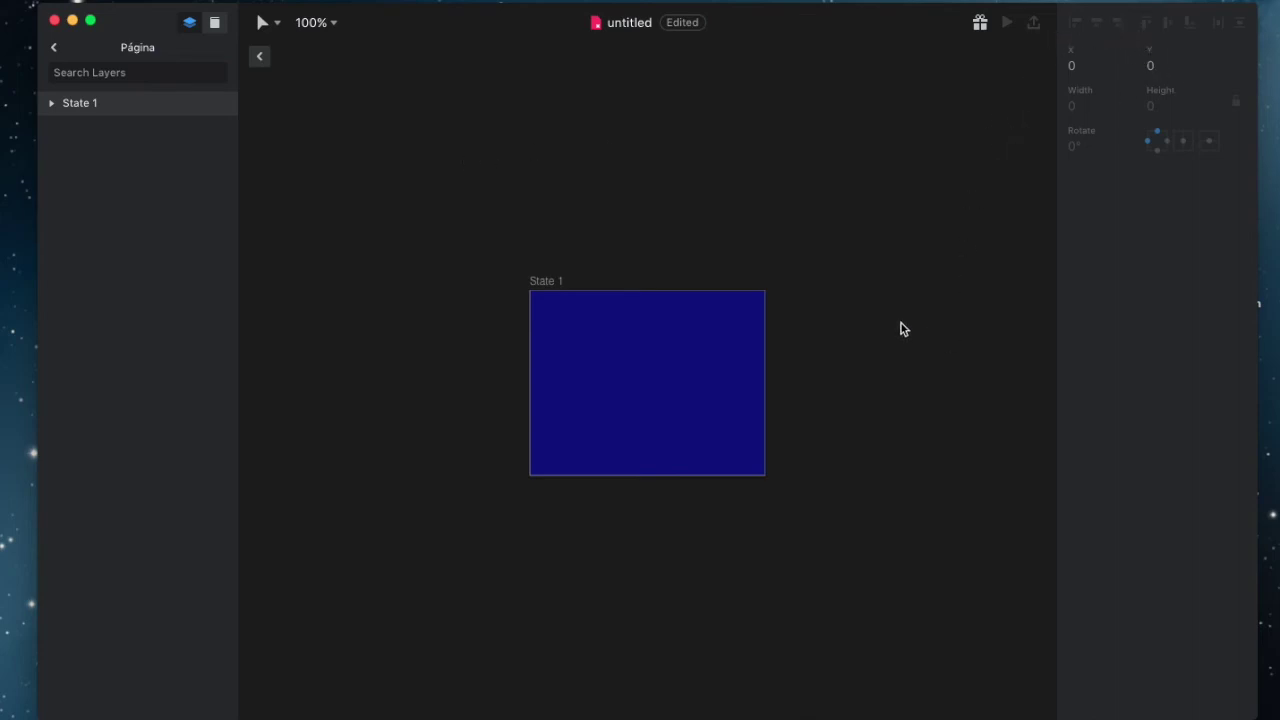
left_click(54, 20)
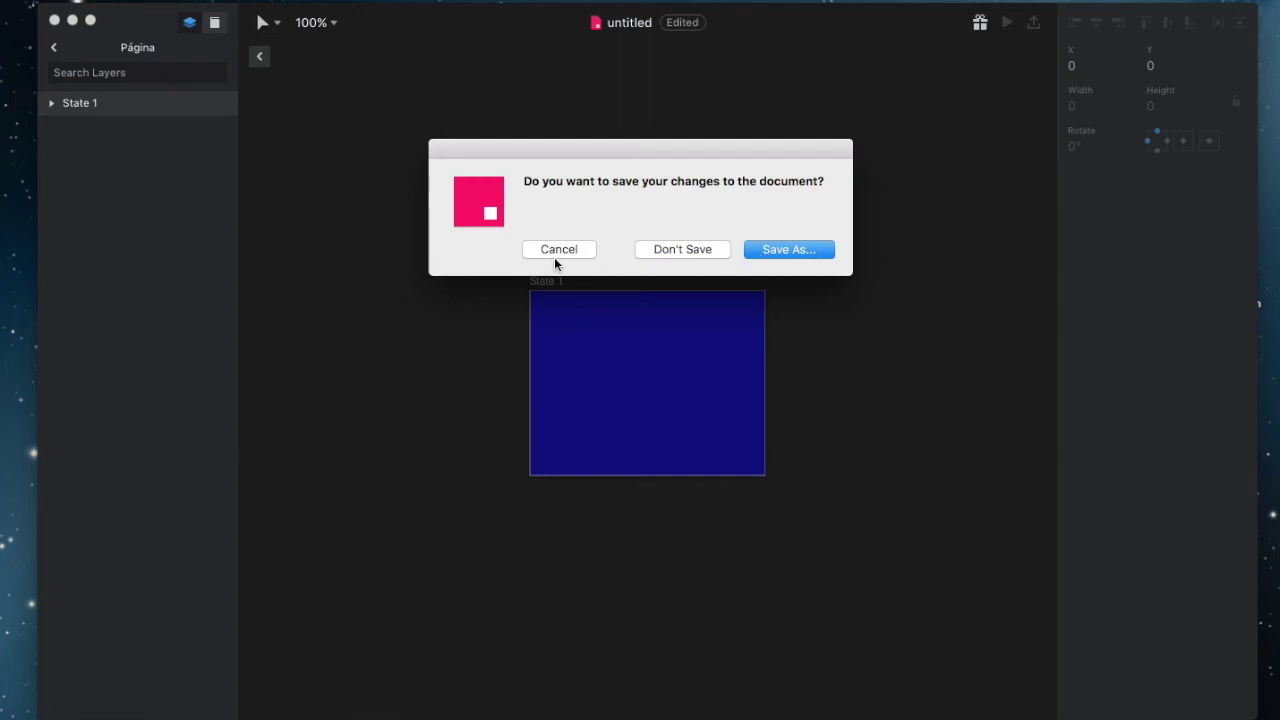
left_click(684, 250)
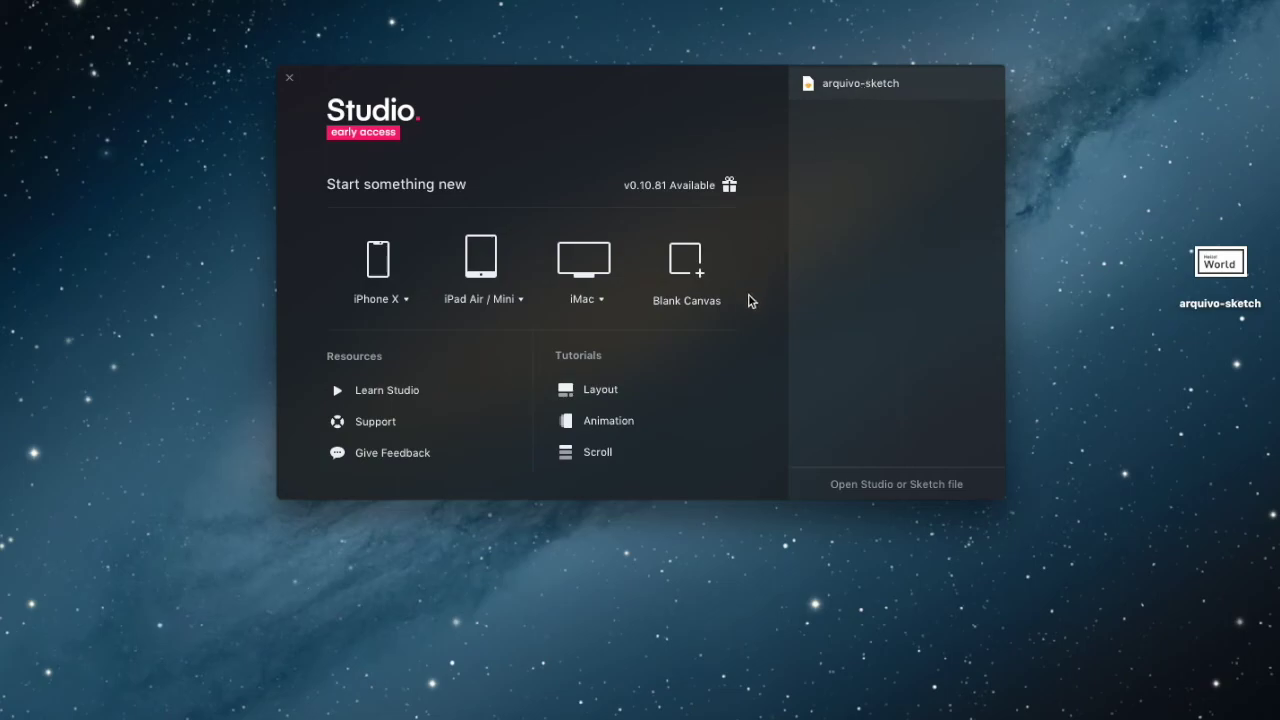
left_click(840, 91)
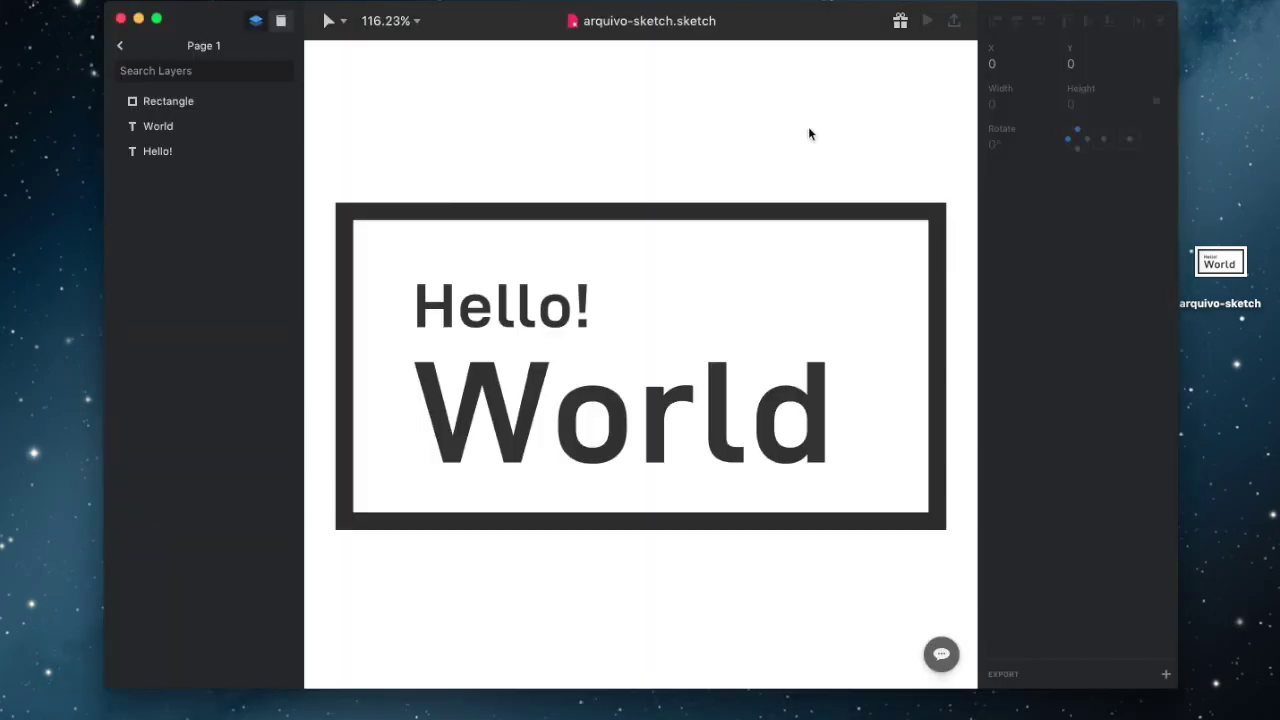
left_click(589, 288)
- Inspect the rectangle's 17px inside stroke and World's 323232 text colour
left_click(597, 250)
left_click(603, 213)
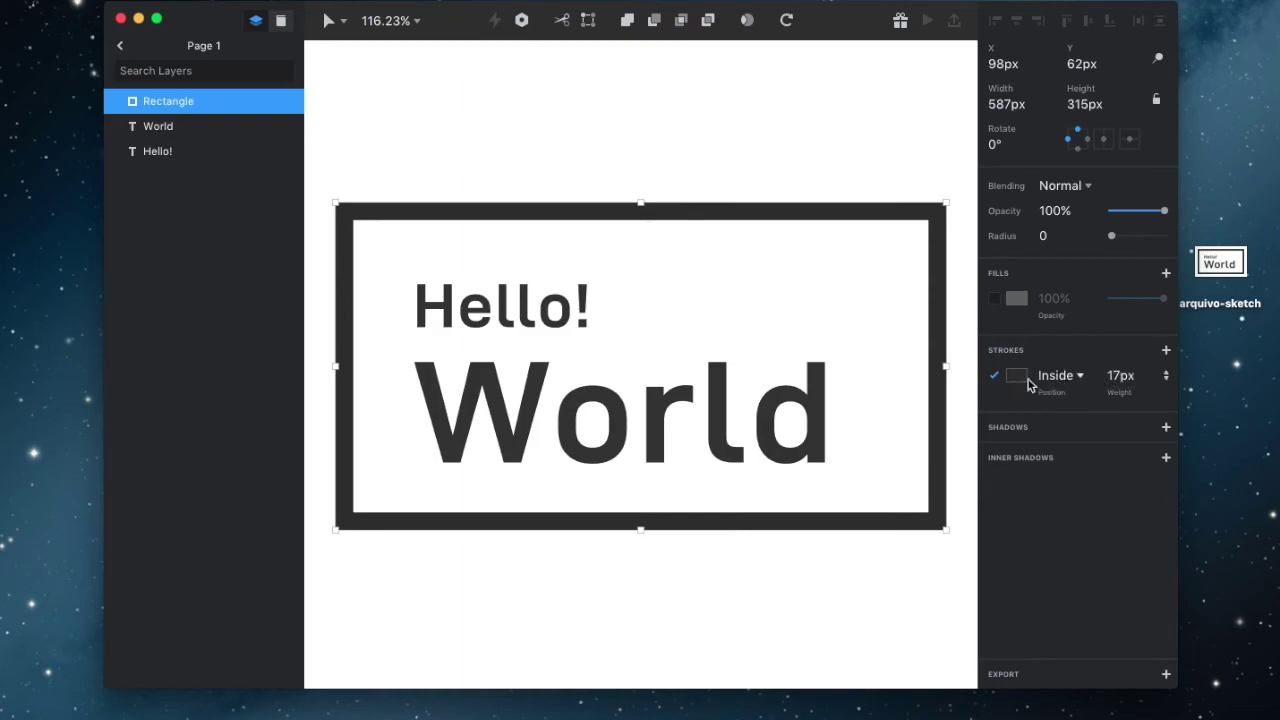
left_click(571, 418)
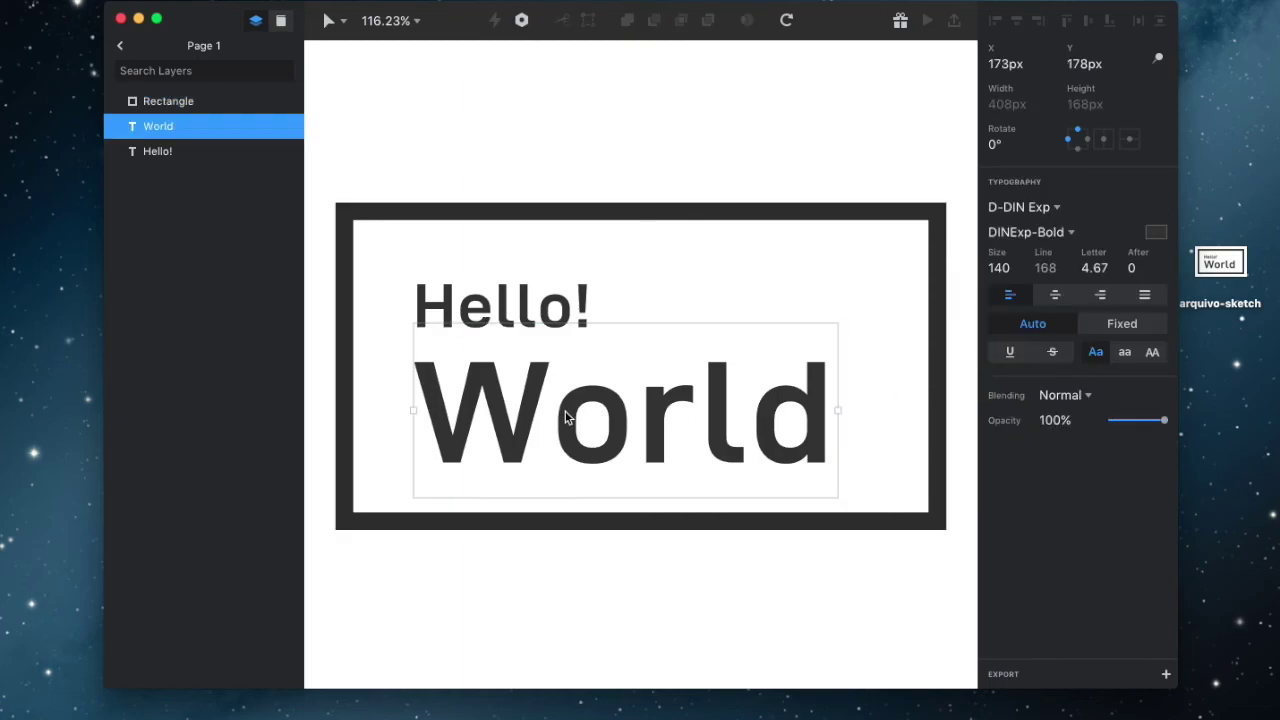
left_click(1155, 234)
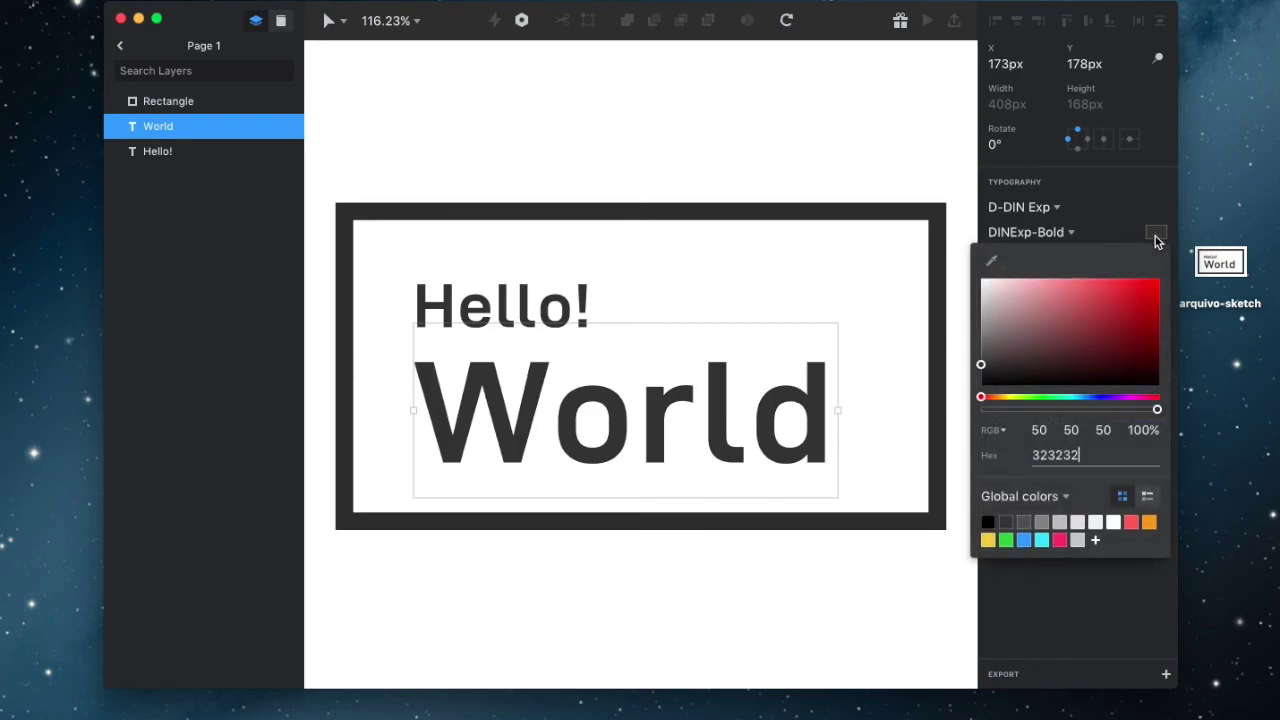
- Launch Sketch and open the arquivo-sketch file there
left_click(695, 581)
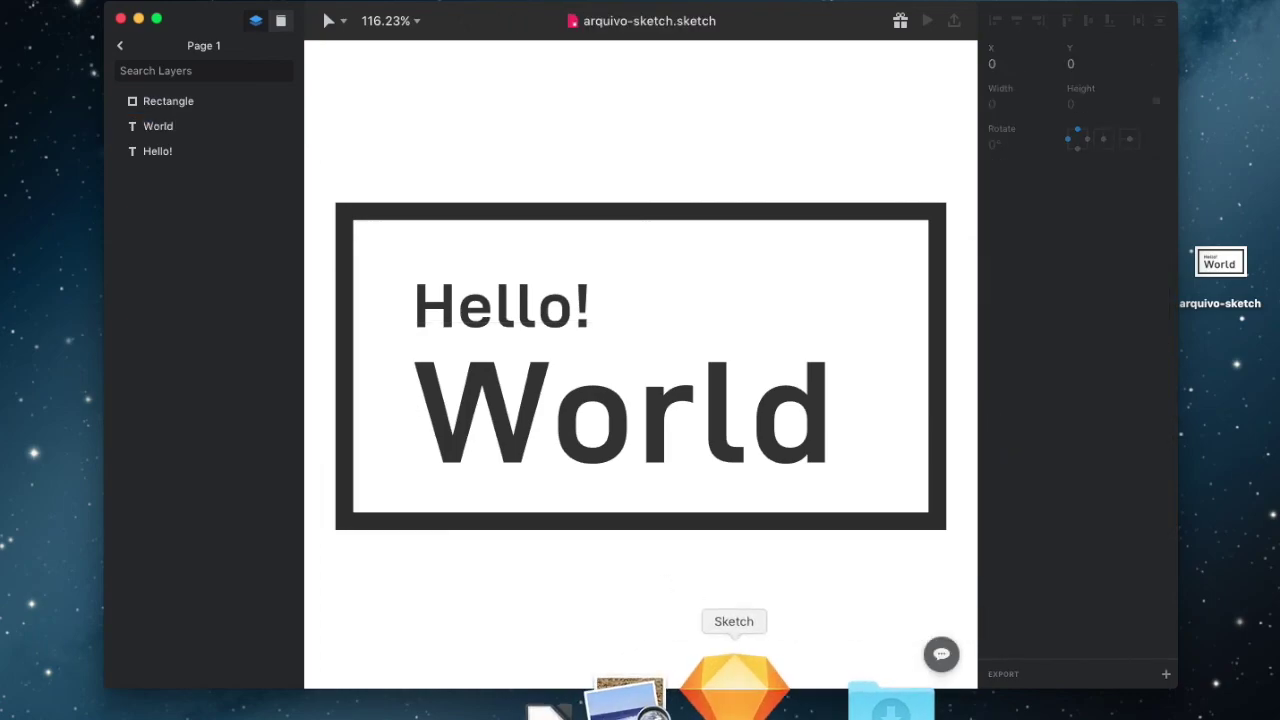
left_click(734, 690)
double_click(693, 242)
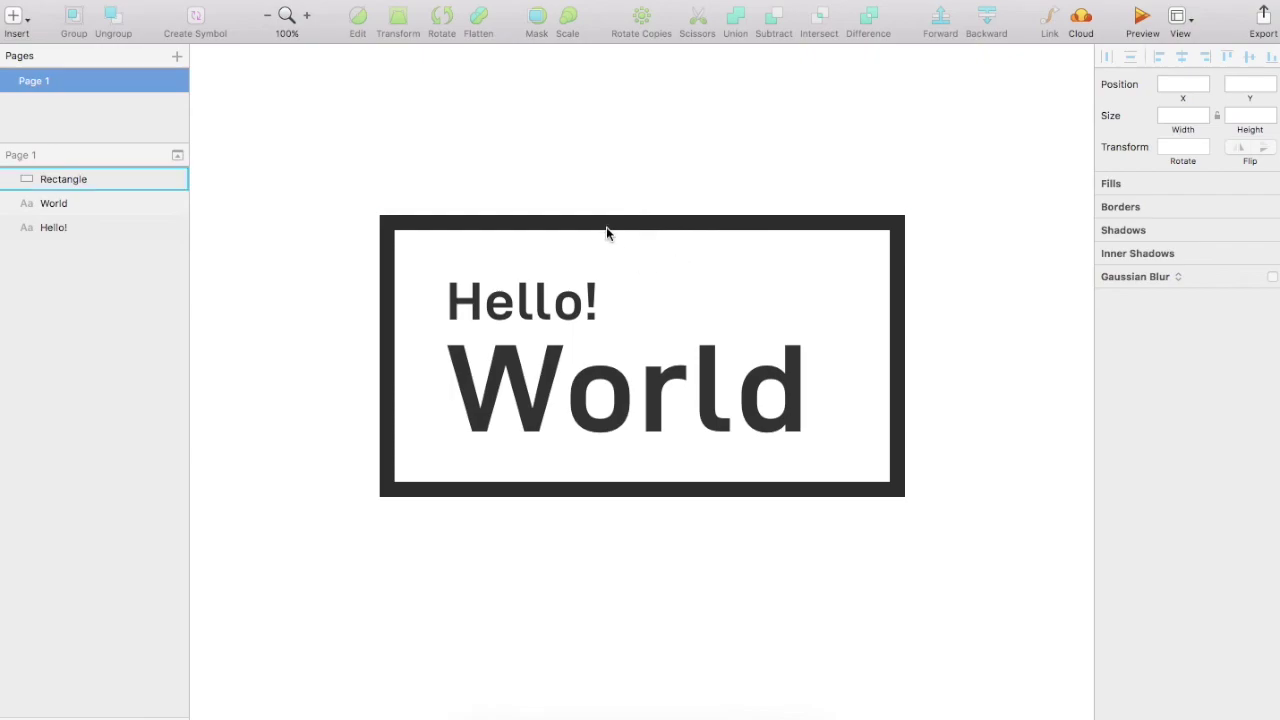
- Check the Rectangle's border colour, add a 1x PNG export, and move Sketch aside
left_click(606, 224)
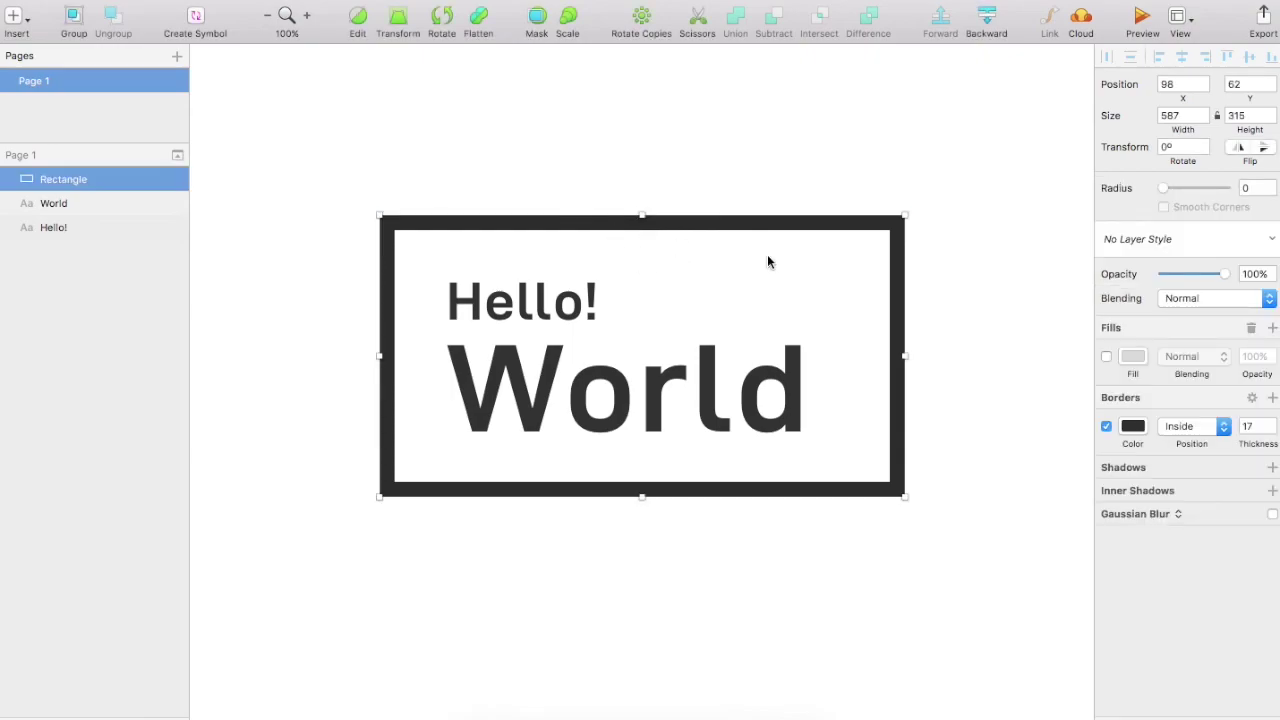
left_click(1134, 426)
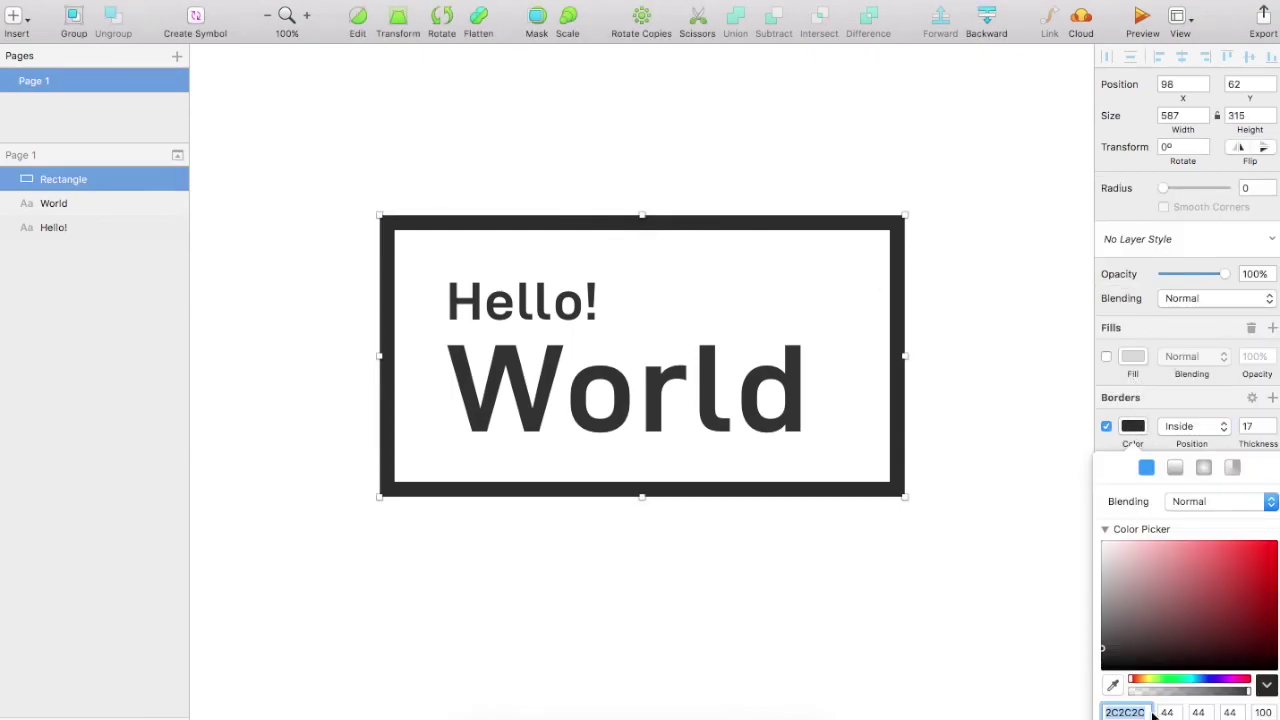
left_click(334, 157)
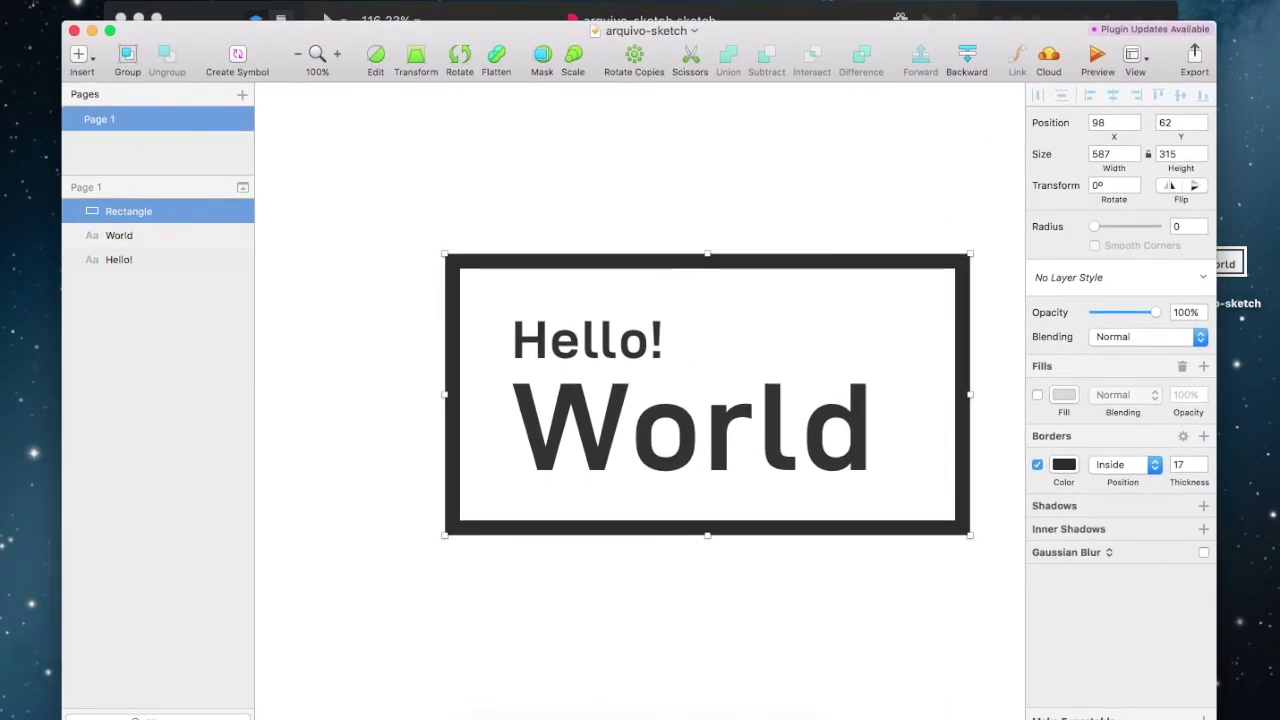
left_click(1098, 707)
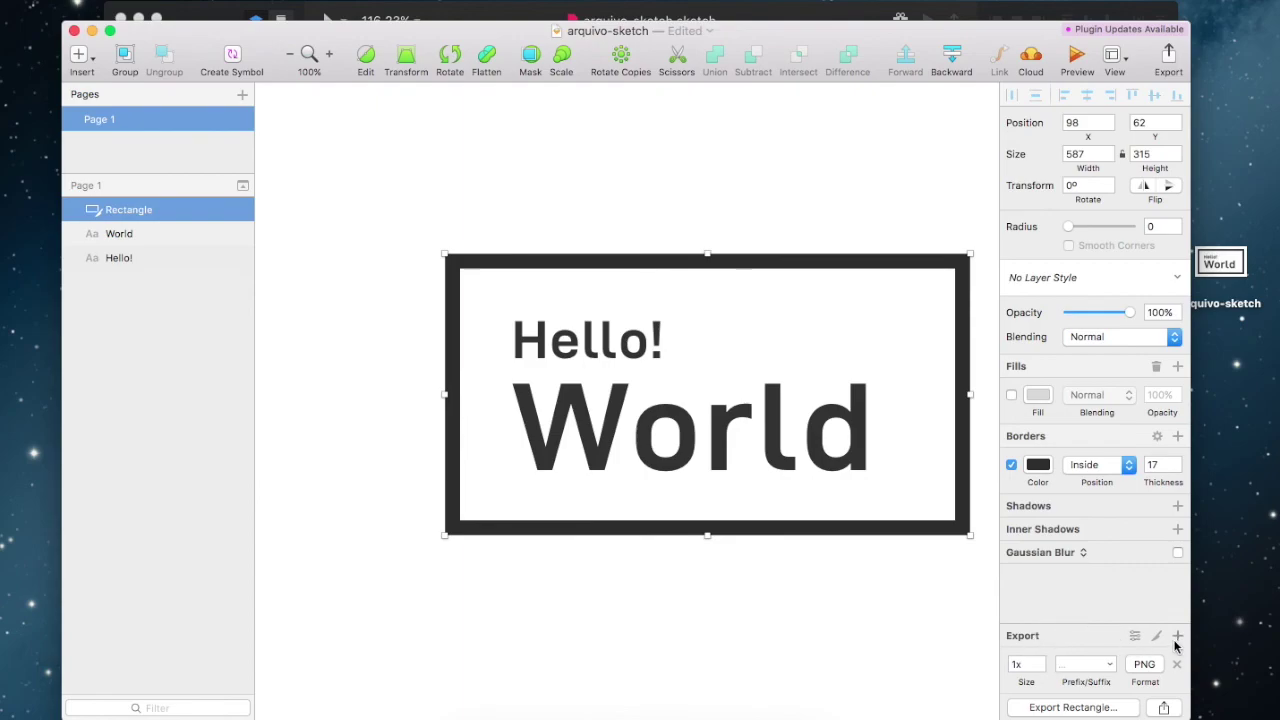
left_click(815, 621)
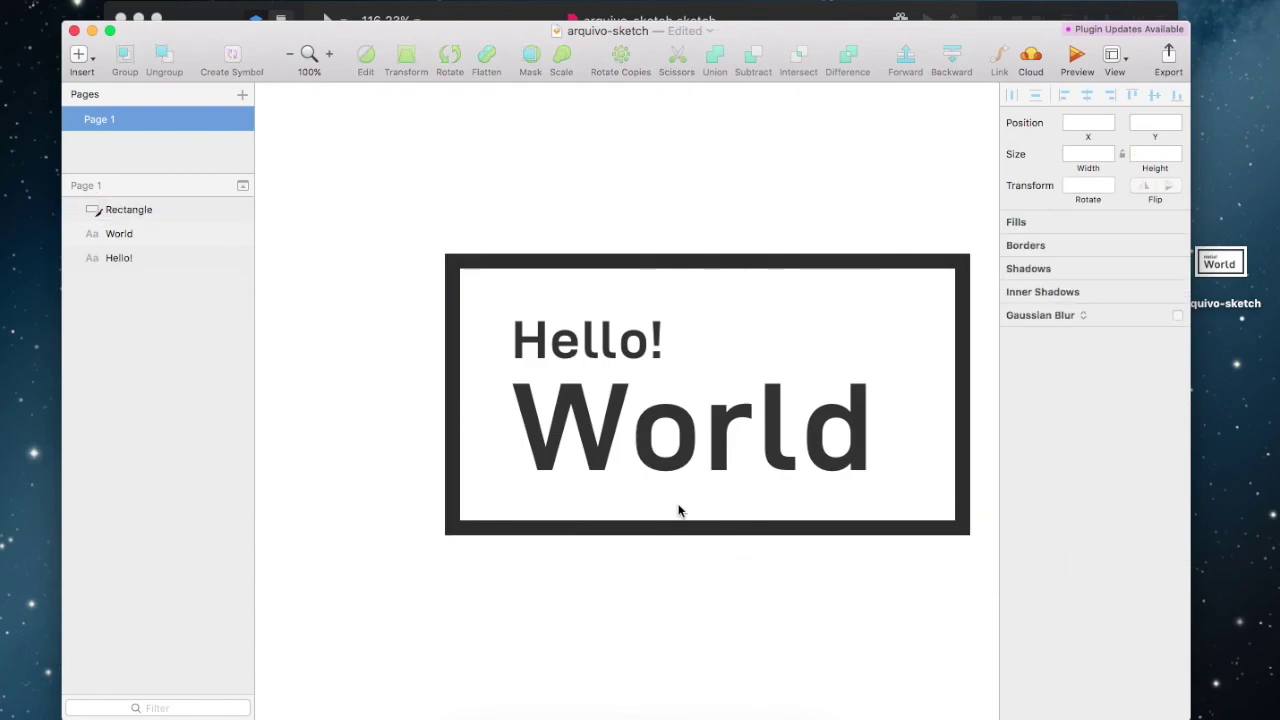
mouse_move(364, 36)
left_mouse_down()
mouse_move(398, 244)
mouse_move(375, 48)
left_mouse_up()
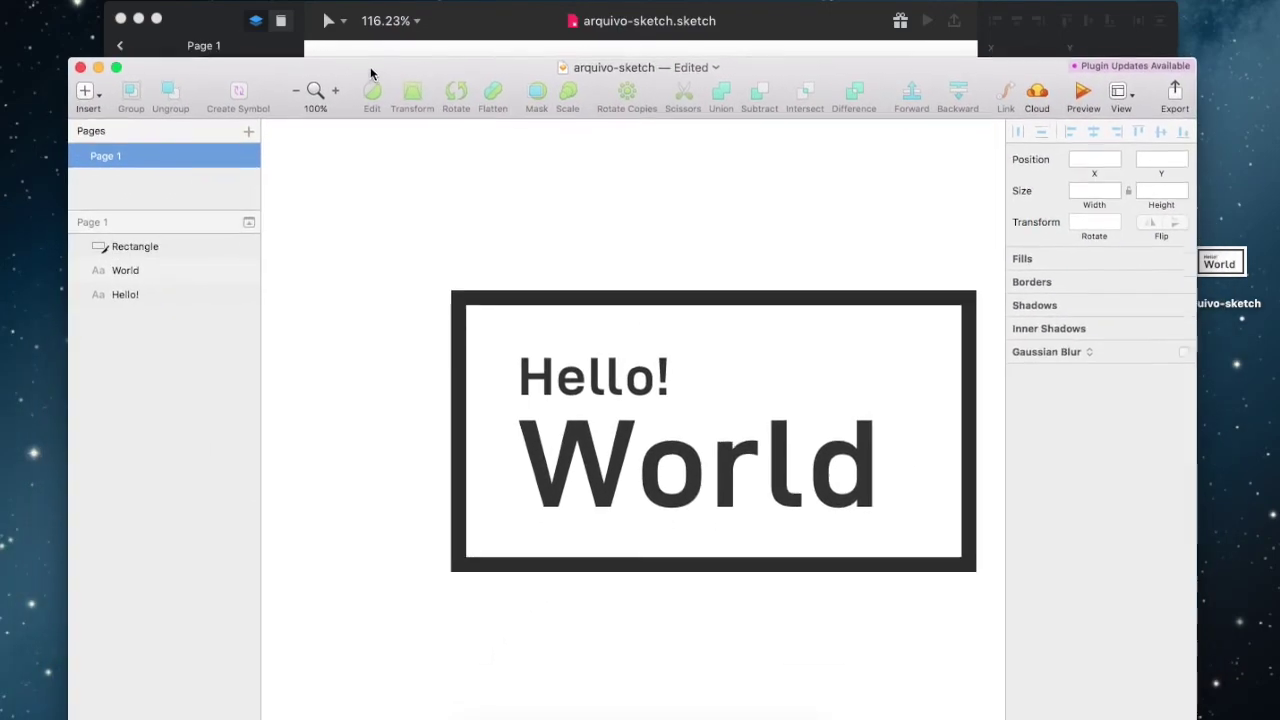
- In InVision Studio, select the rectangle and browse the View, Arrange and Edit menus
left_click(505, 26)
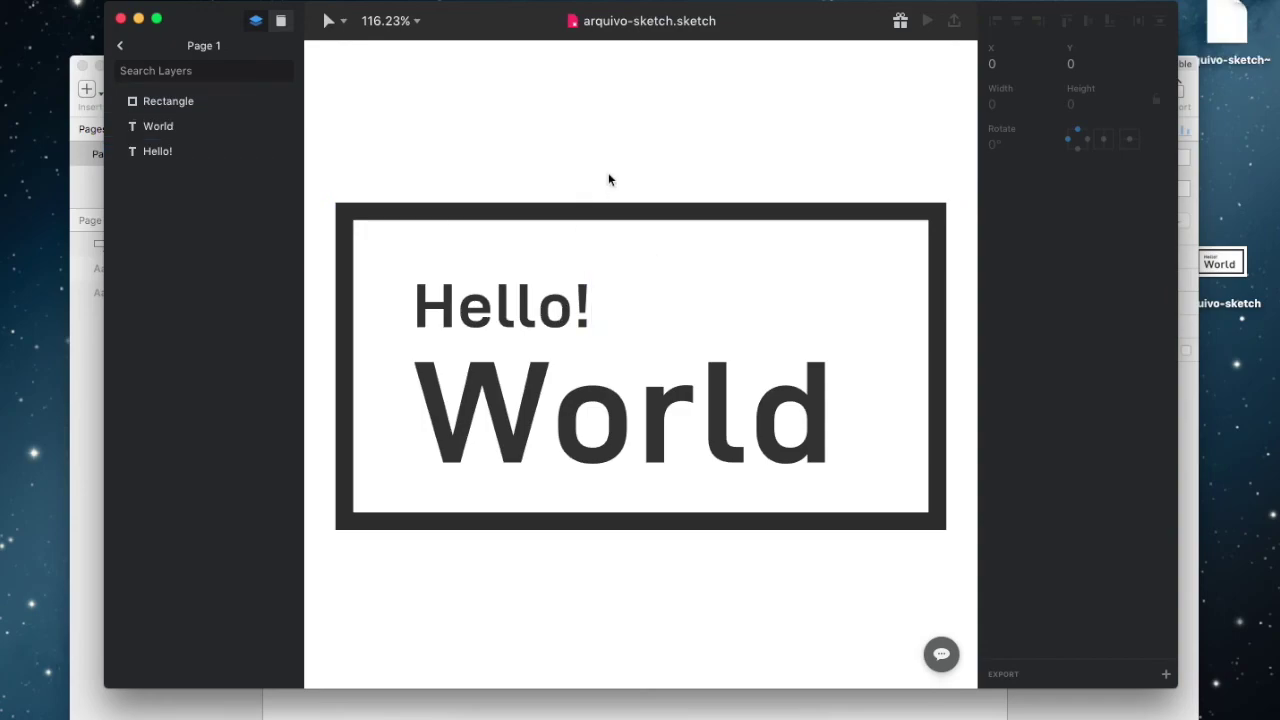
left_click(733, 219)
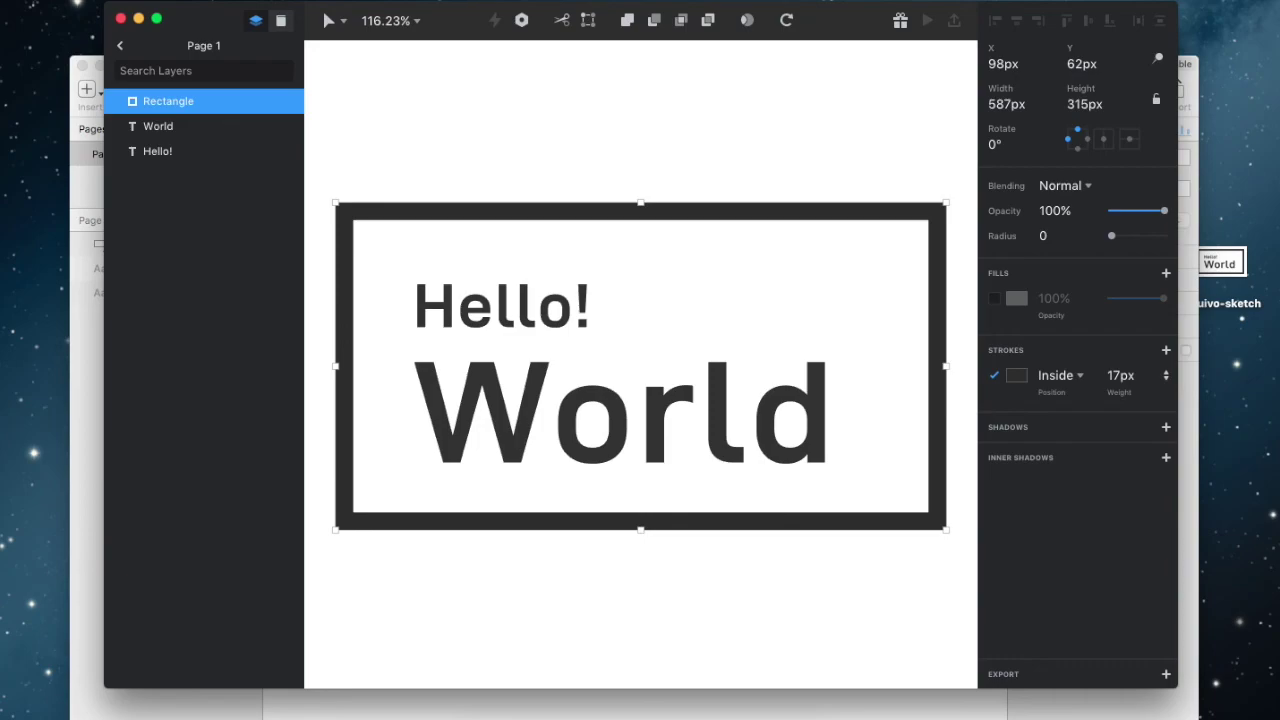
left_click(465, 6)
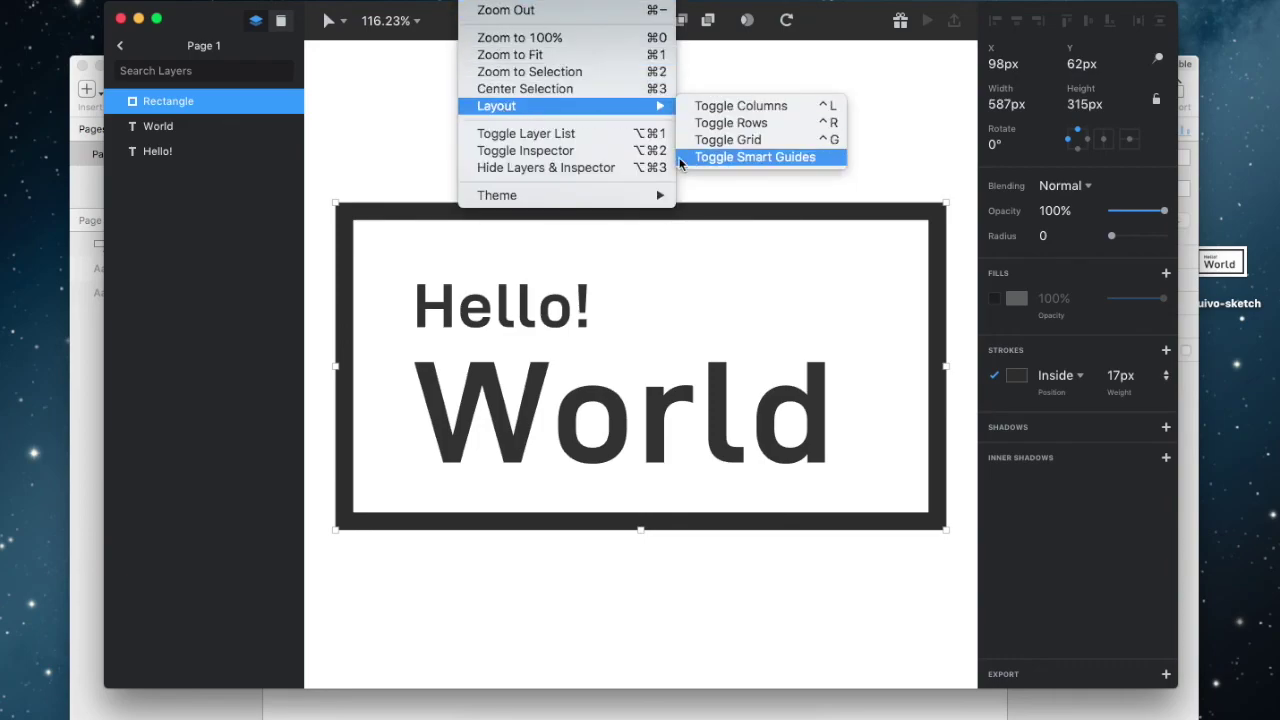
left_click(440, 6)
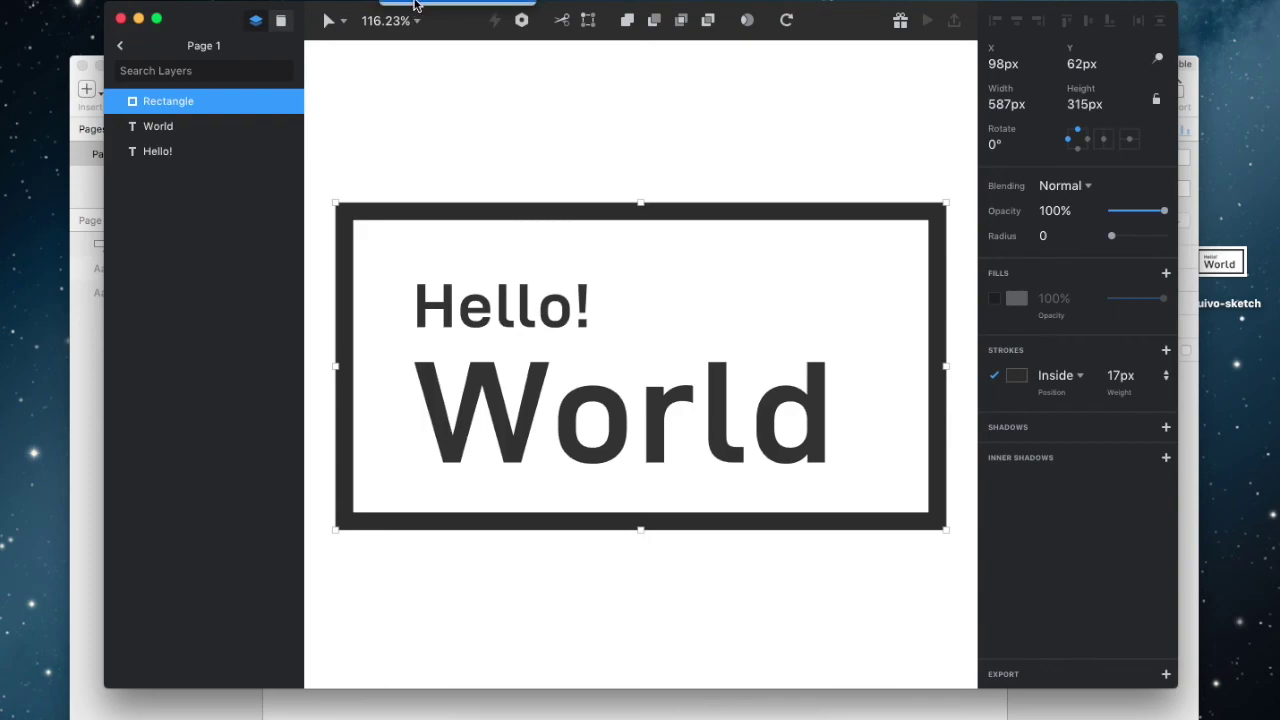
left_click(370, 6)
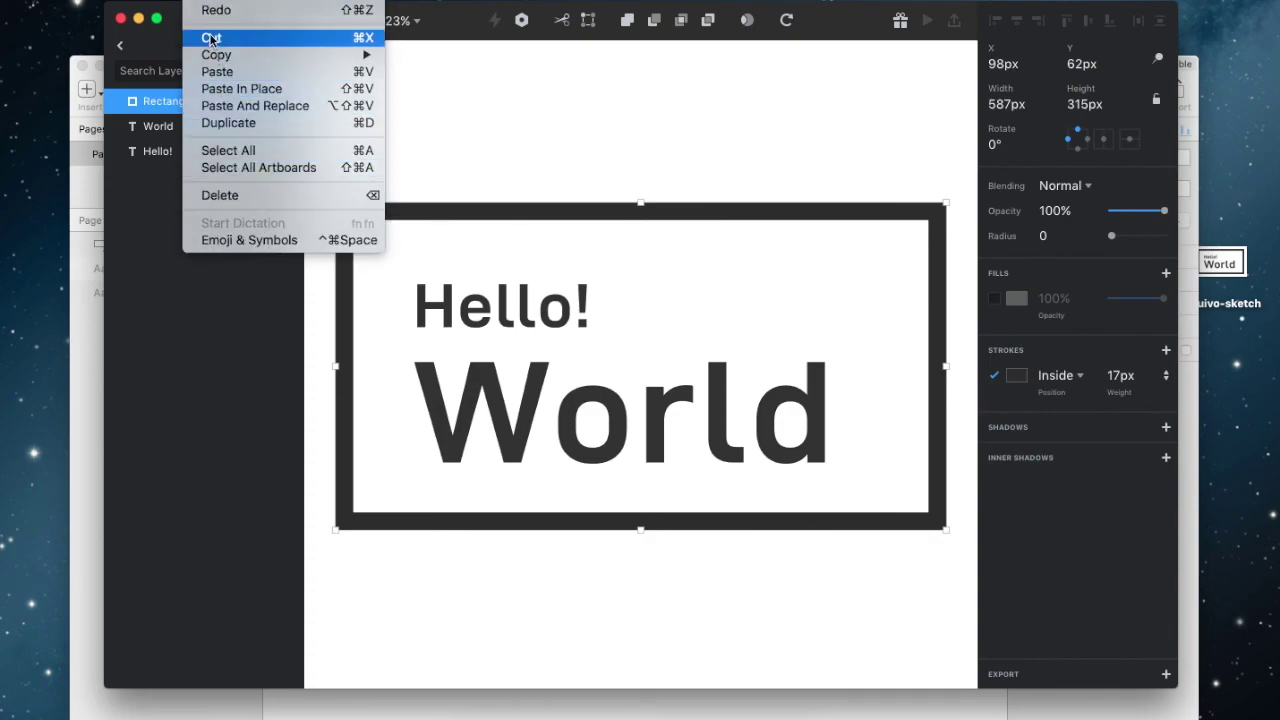
key("Escape")
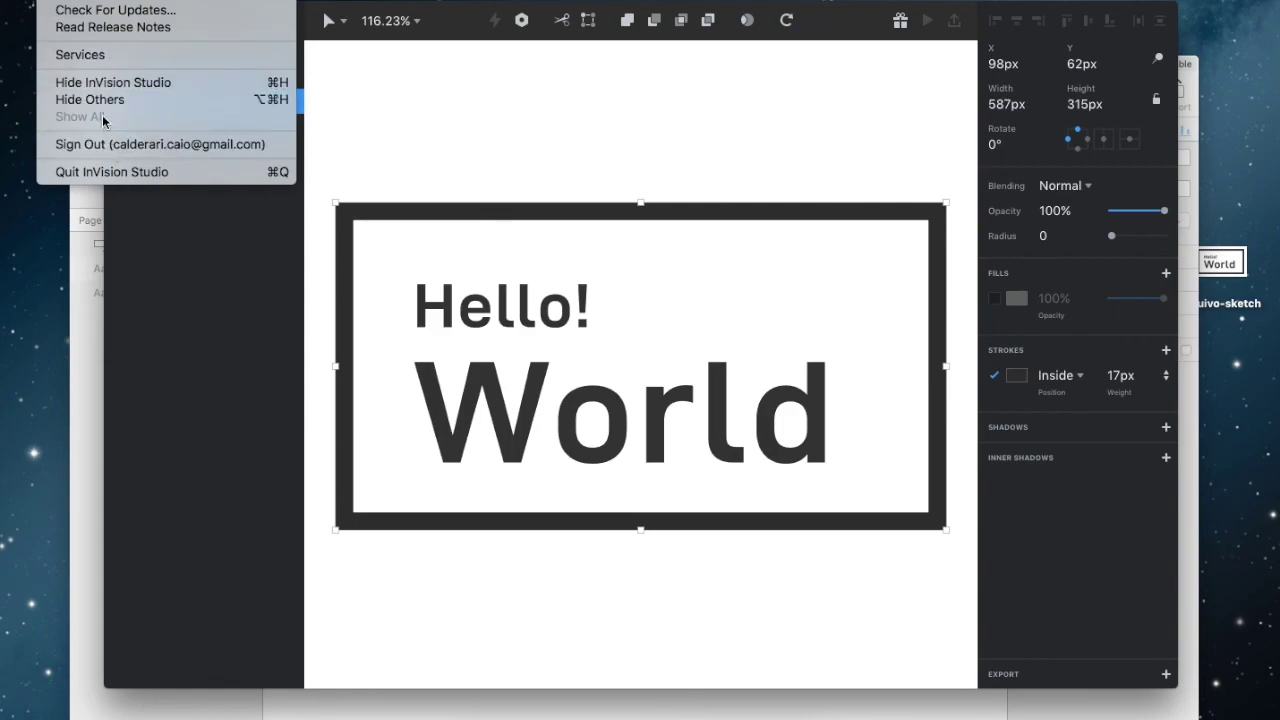
left_click(336, 104)
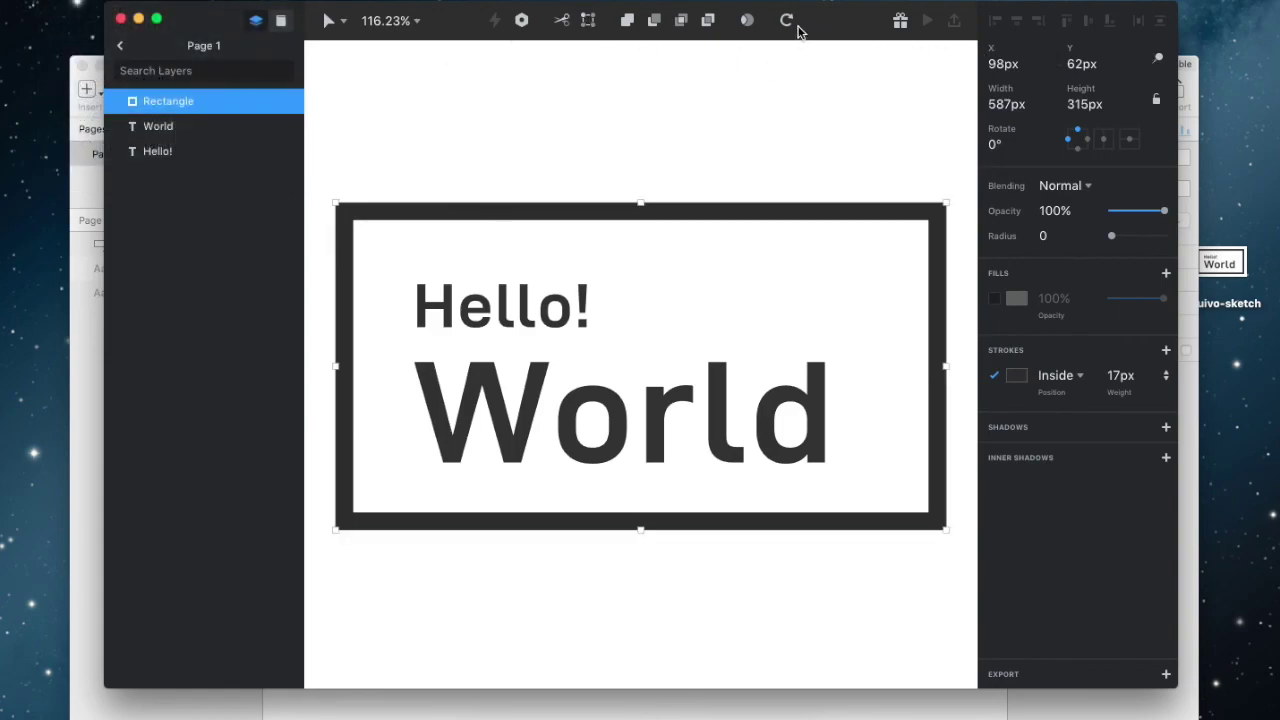
- Confirm the rectangle's stroke colour is 2c2c2c, edit World, then return to Sketch
left_click(1016, 375)
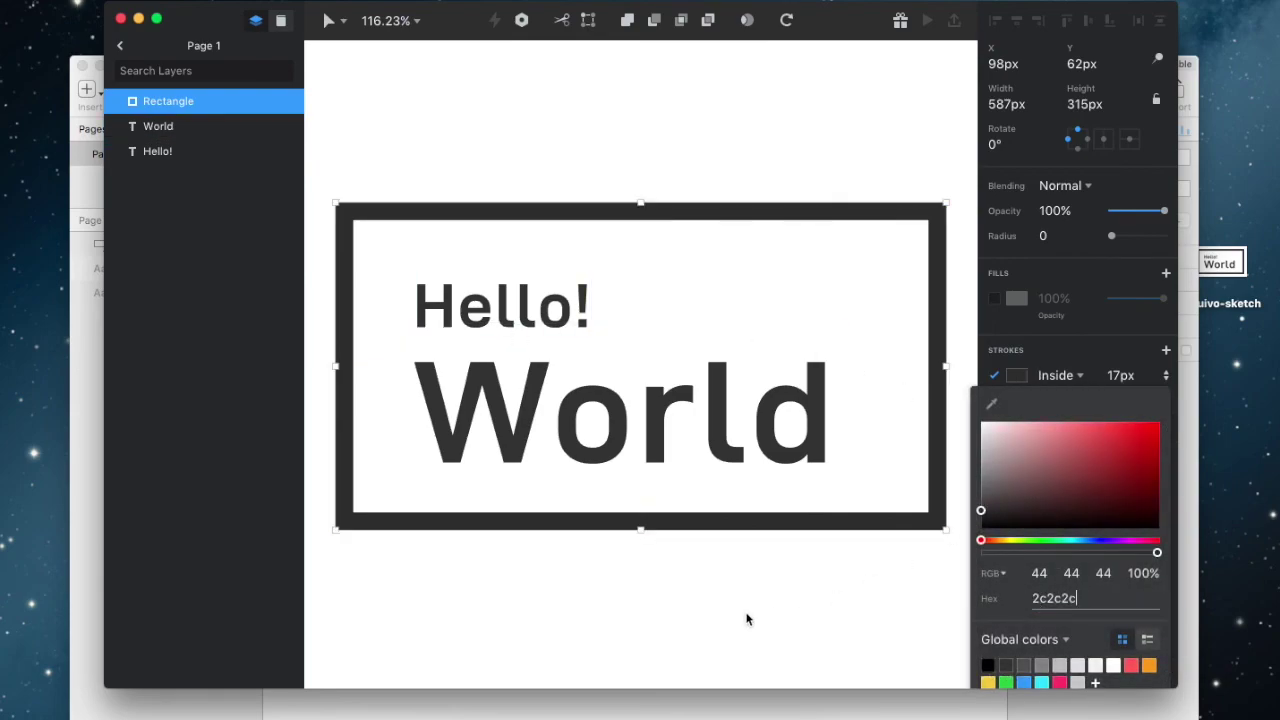
left_click(680, 450)
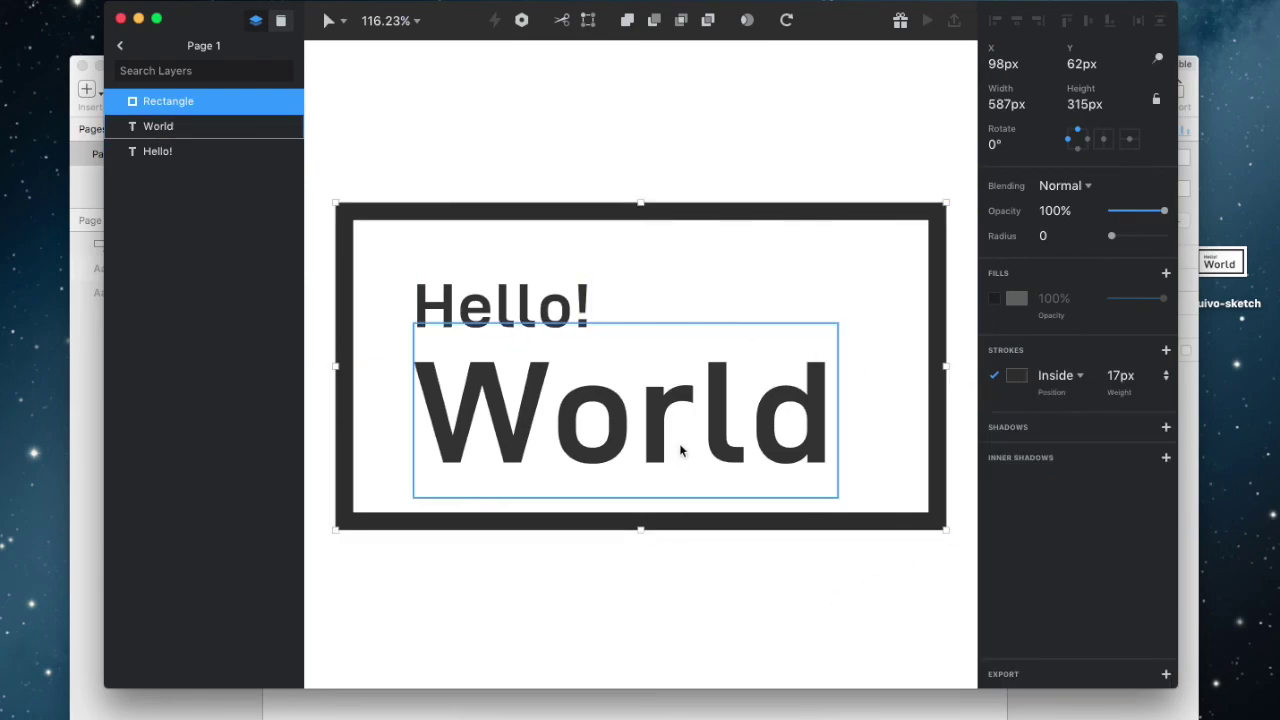
left_click(786, 400)
double_click(778, 410)
left_click(870, 596)
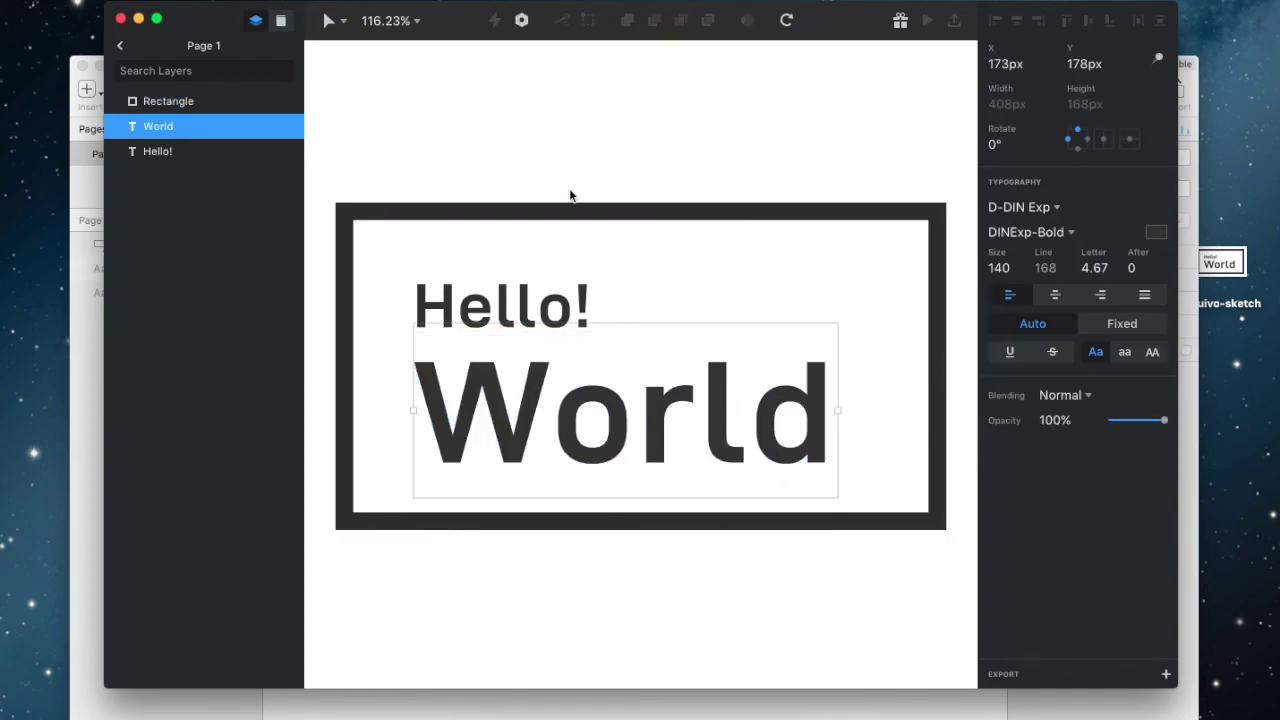
left_click(599, 154)
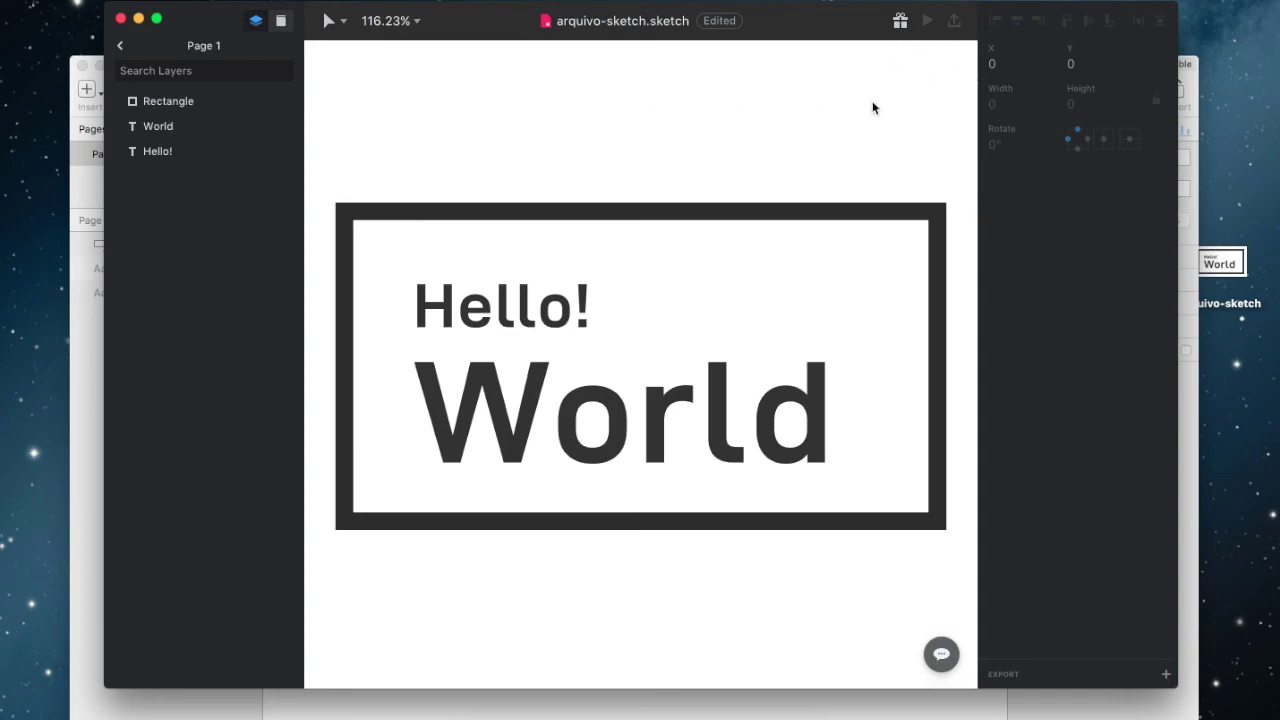
left_click(96, 80)
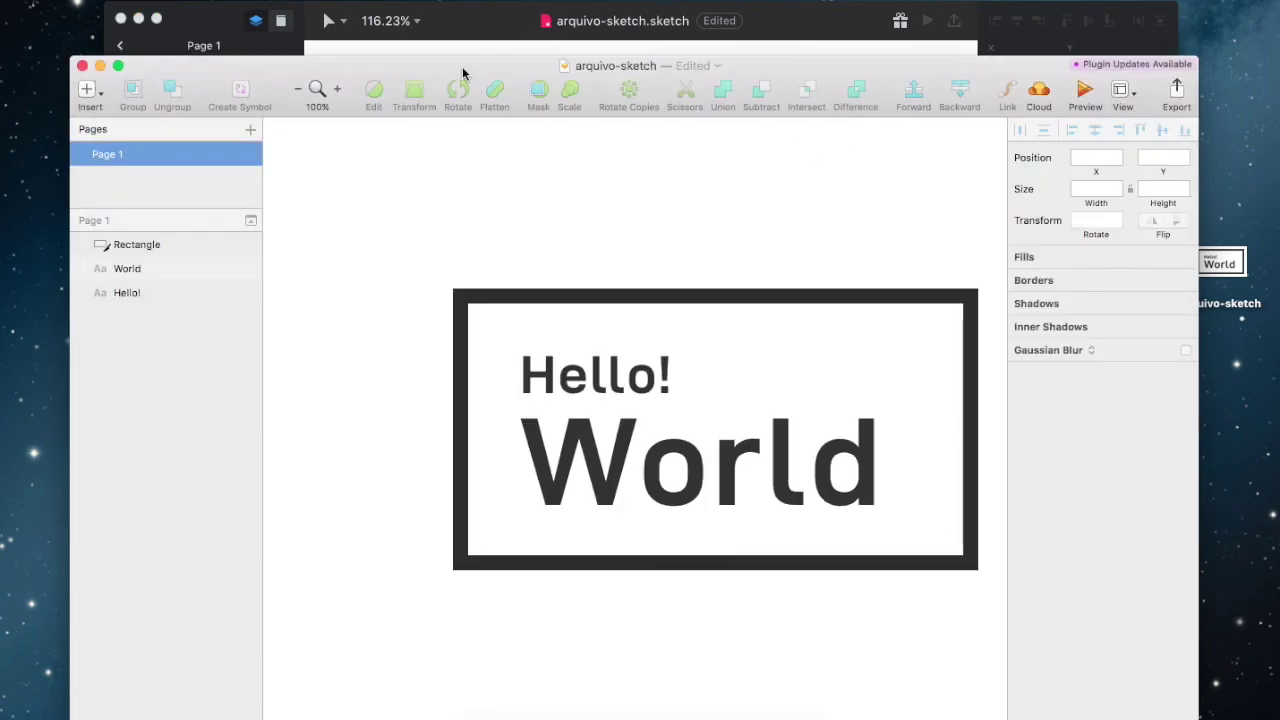
- Minimise the Sketch window and drag InVision Studio's right and left edges outward
left_click_drag(466, 70, 474, 23)
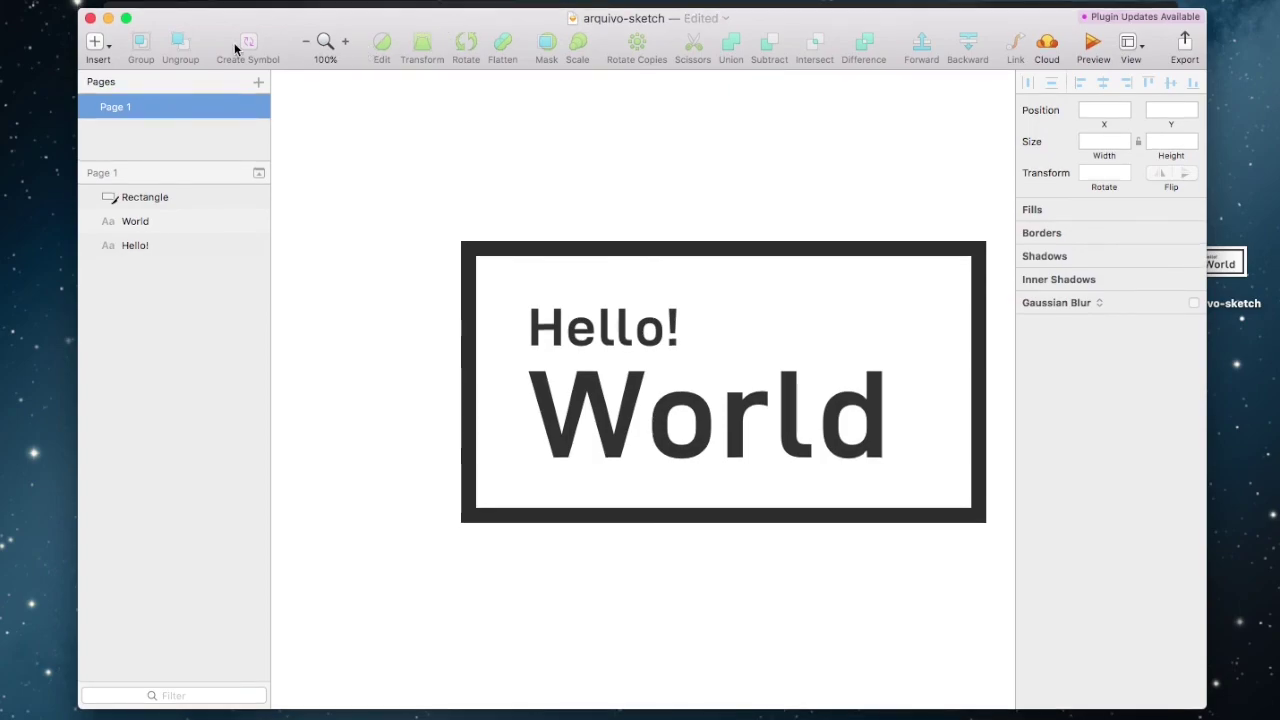
left_click(110, 20)
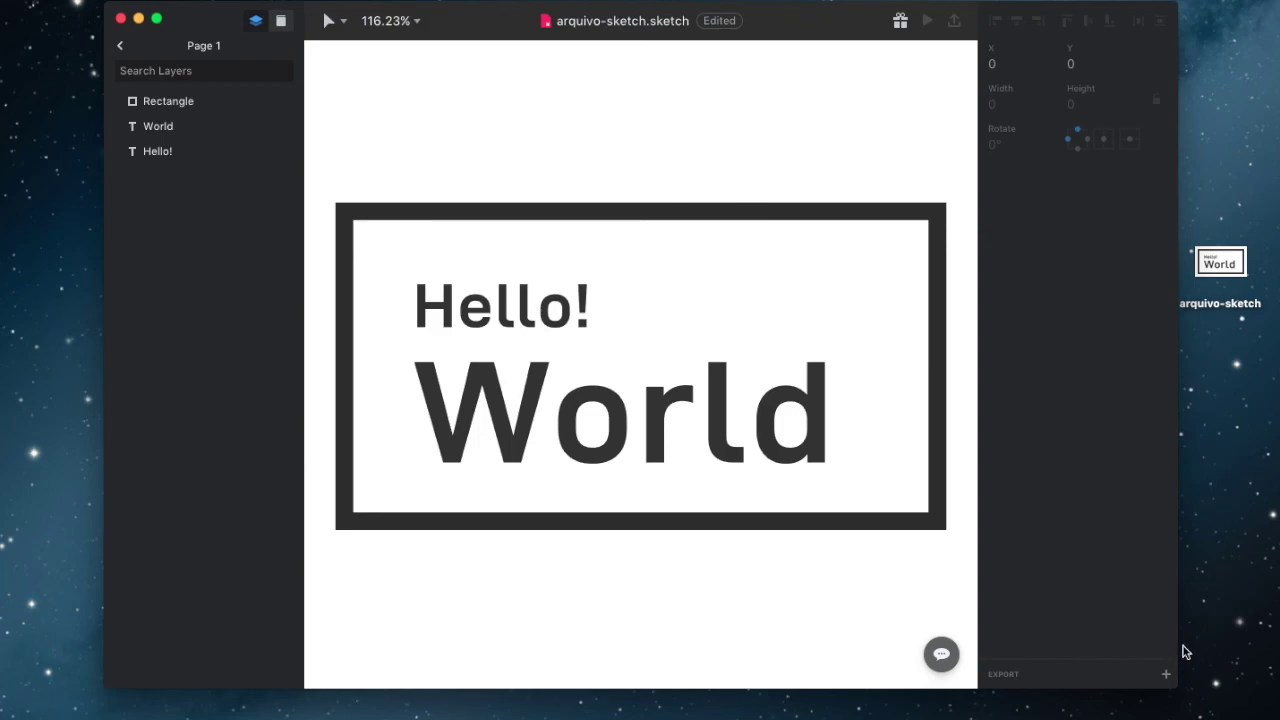
left_click_drag(1178, 643, 1205, 643)
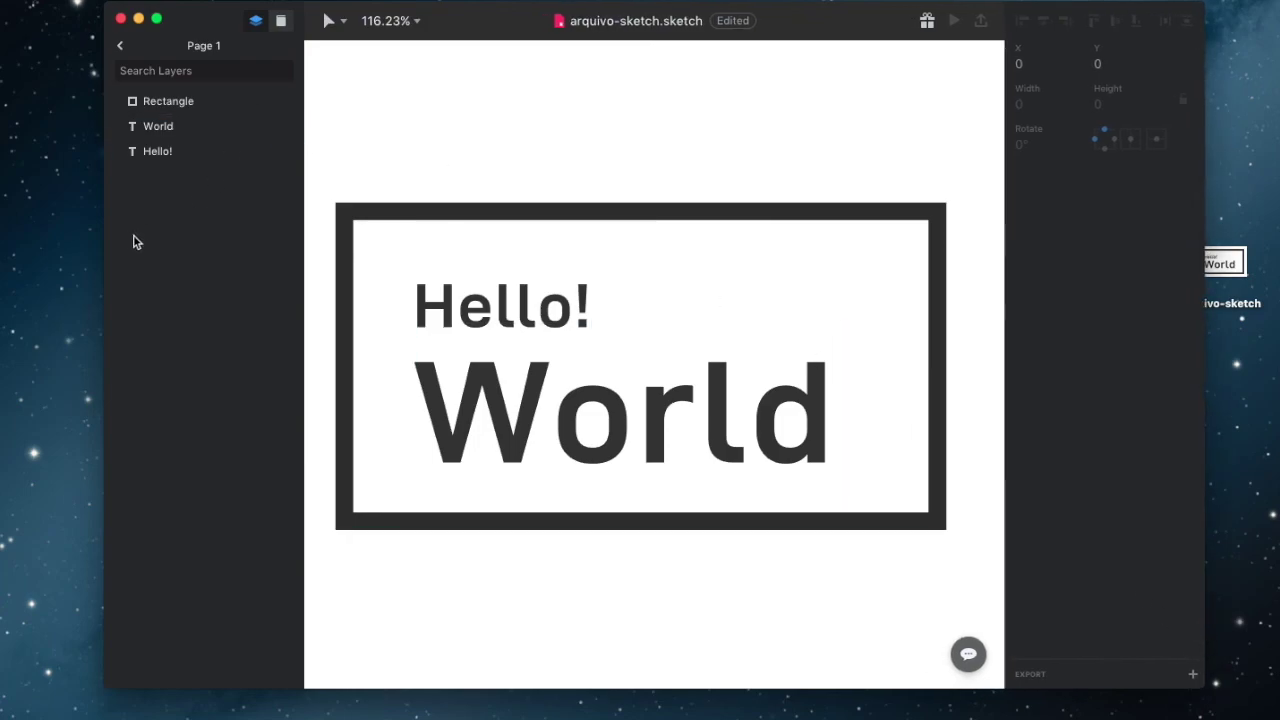
left_click_drag(105, 232, 59, 228)
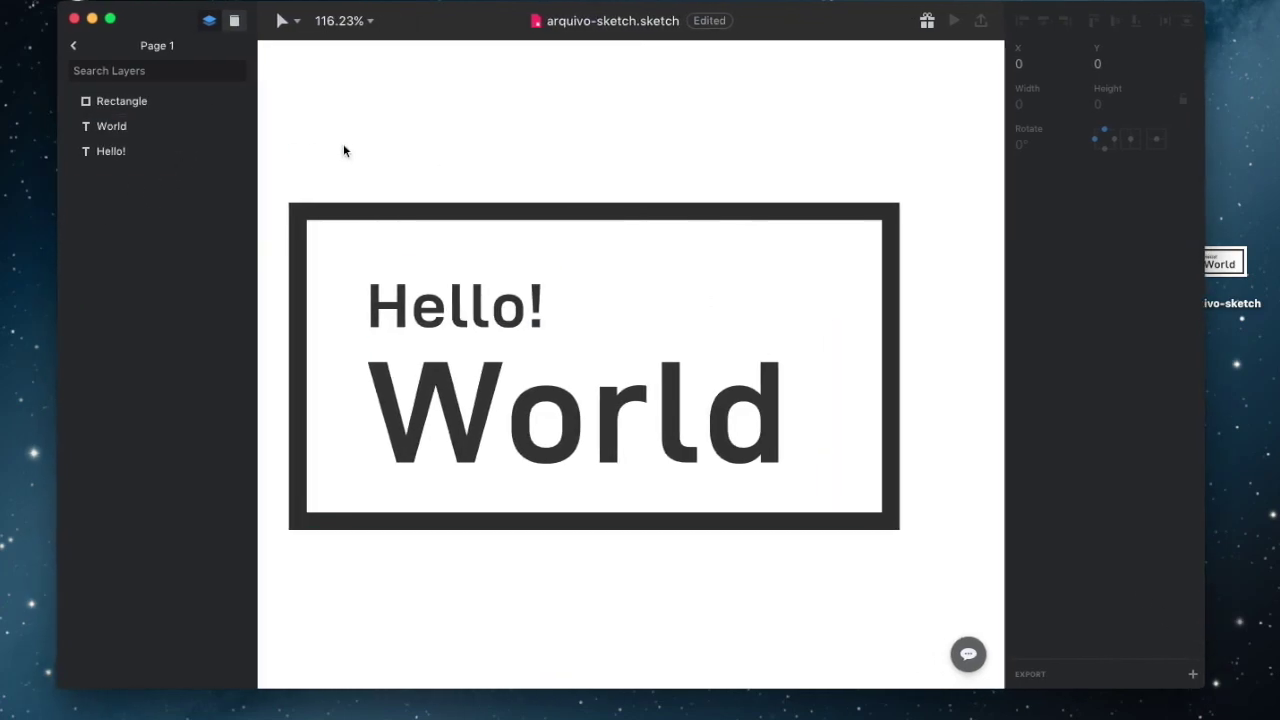